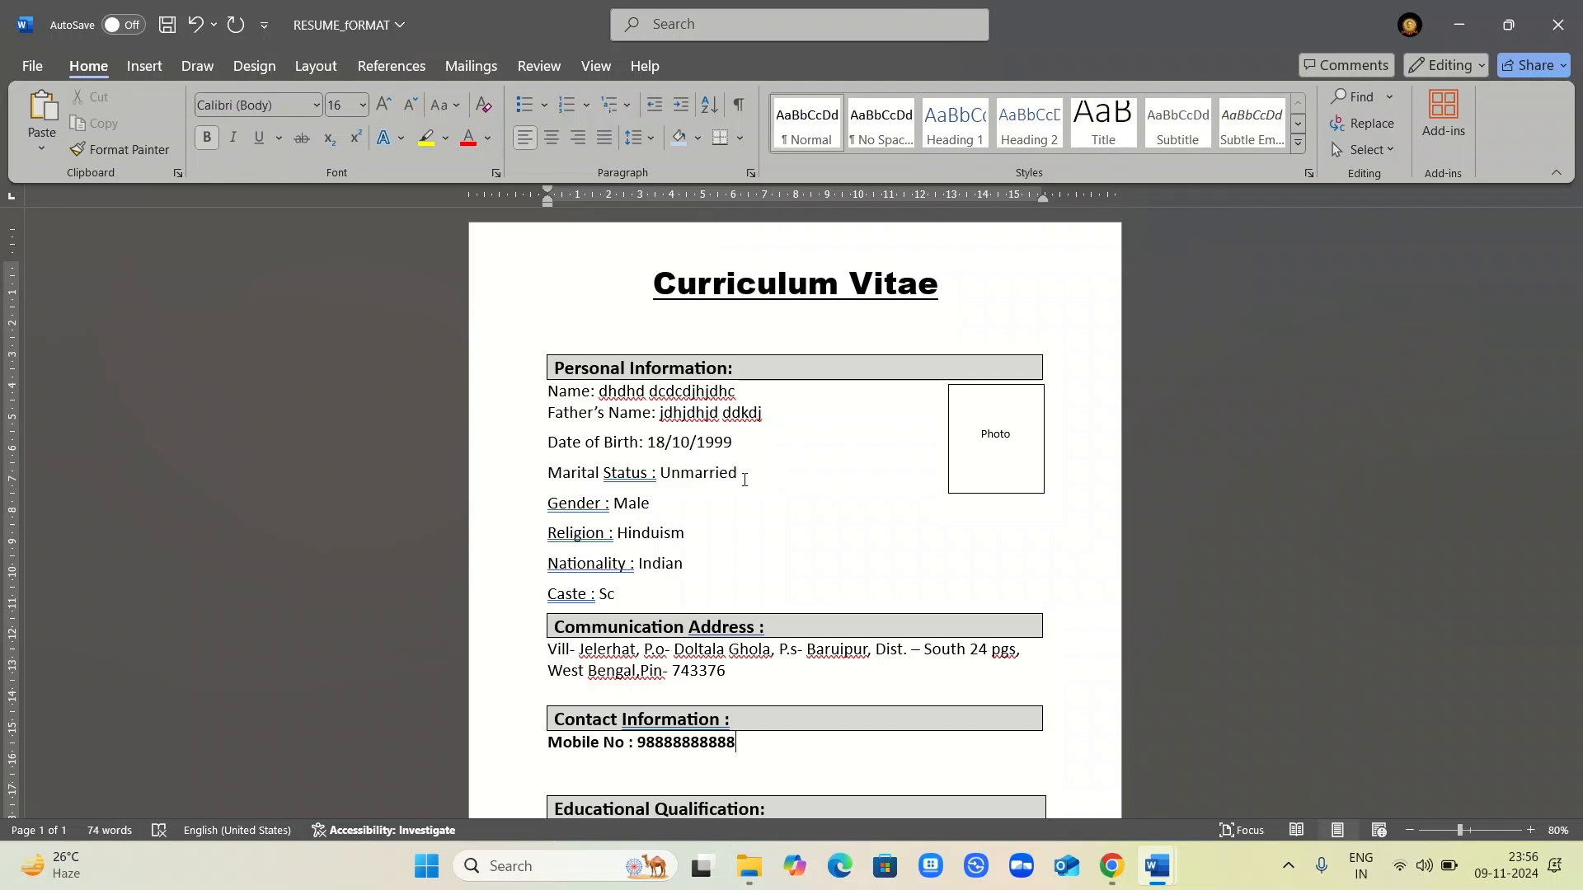
- Review the top of the RESUME_fORMAT sample and switch to the Document2 window
scroll(744, 479, "up", 5, "ctrl")
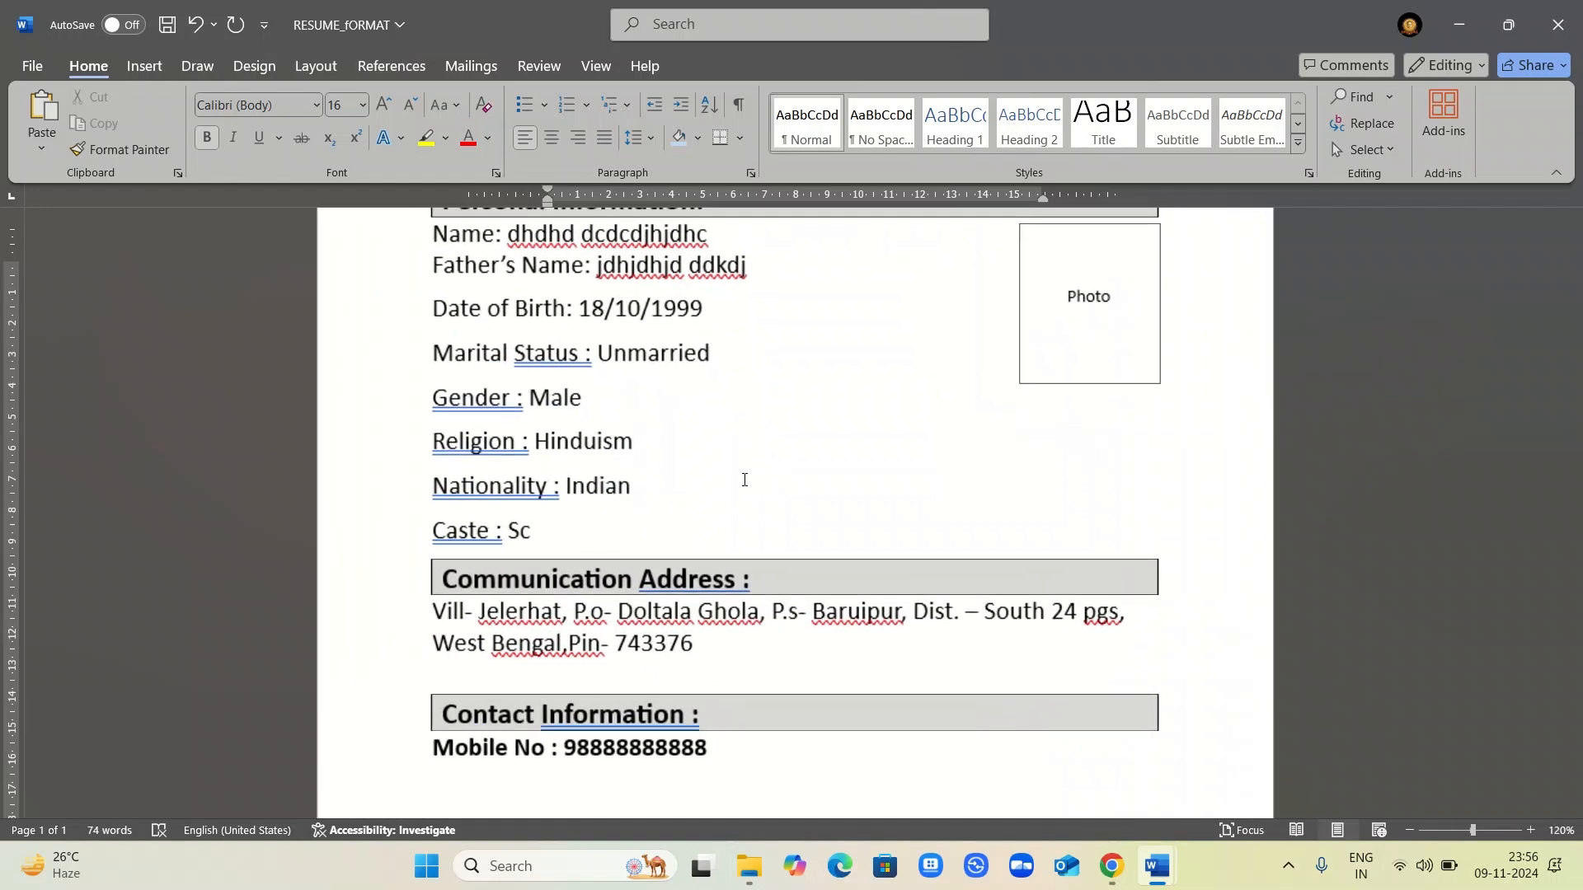
scroll(744, 528, "up", 4)
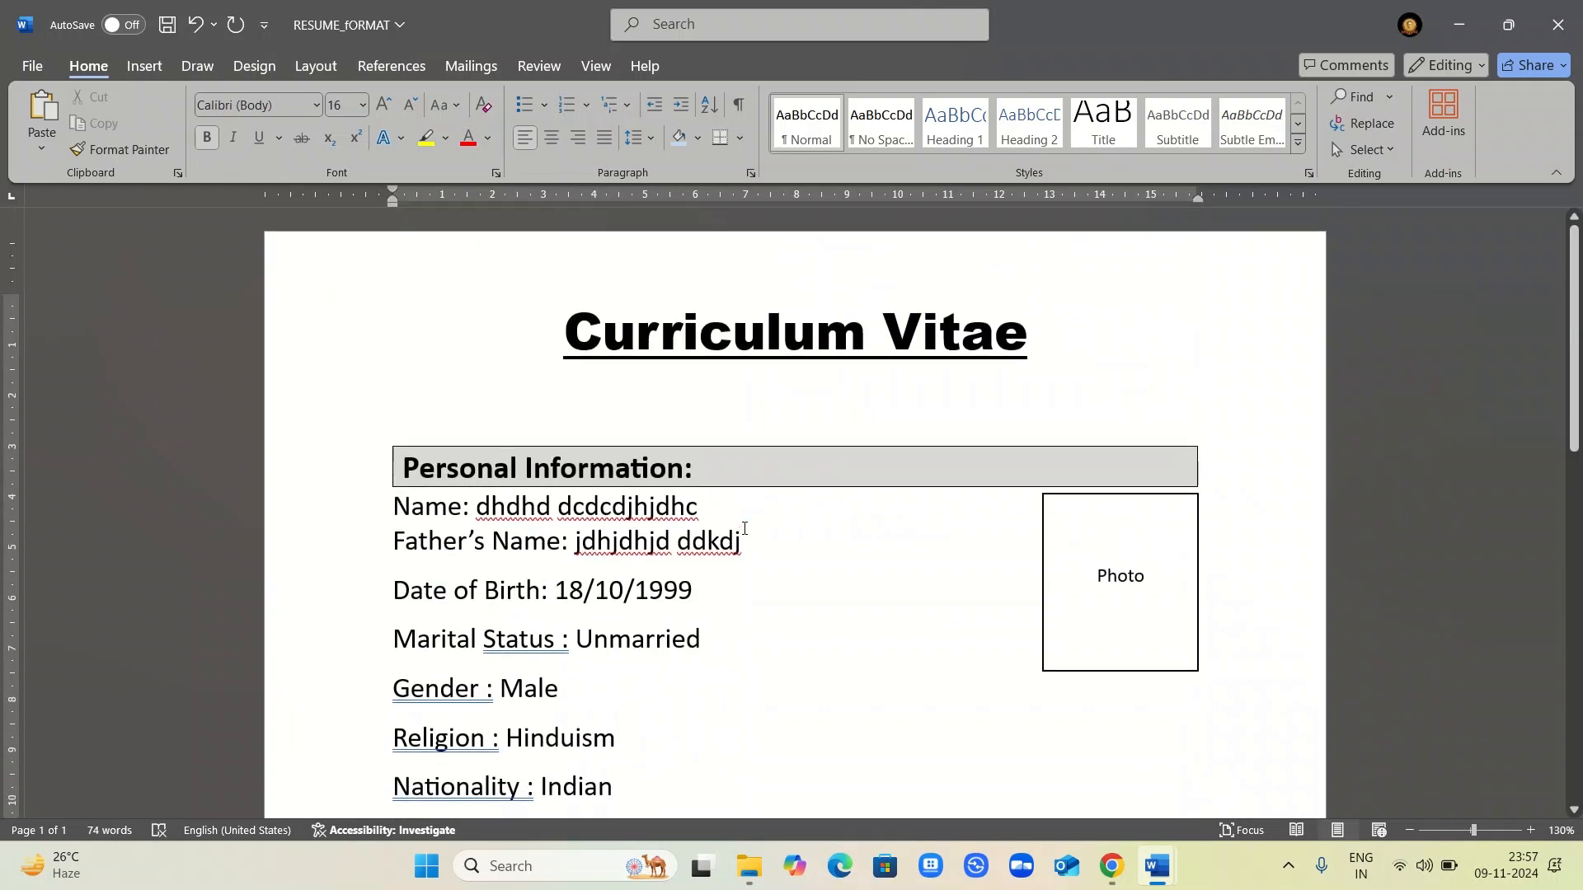
mouse_move(1157, 866)
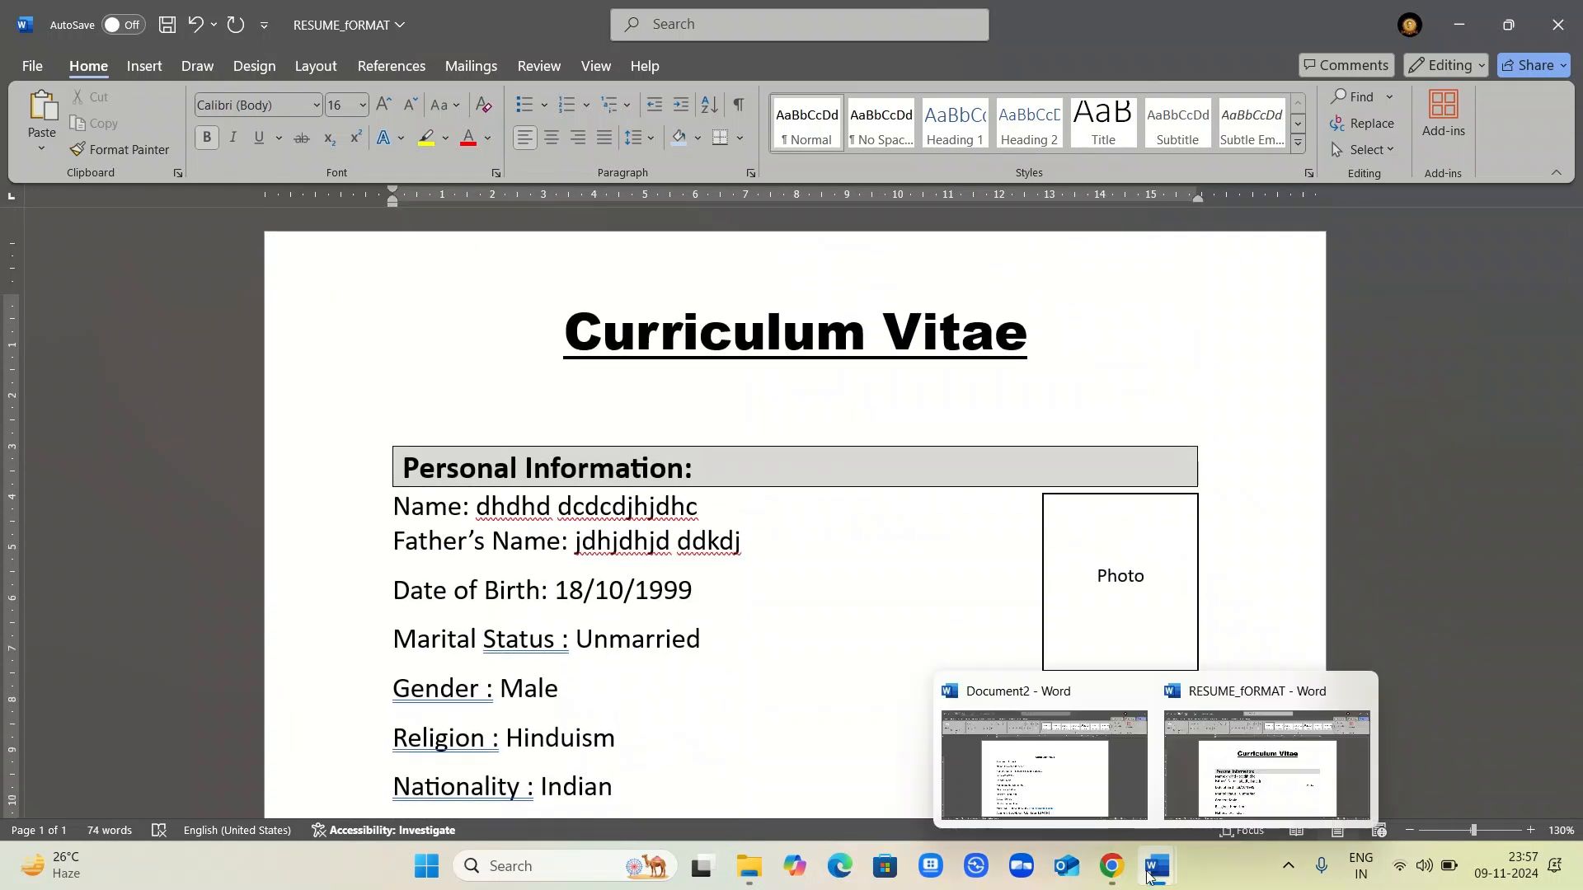
left_click(1315, 783)
left_click(1107, 812)
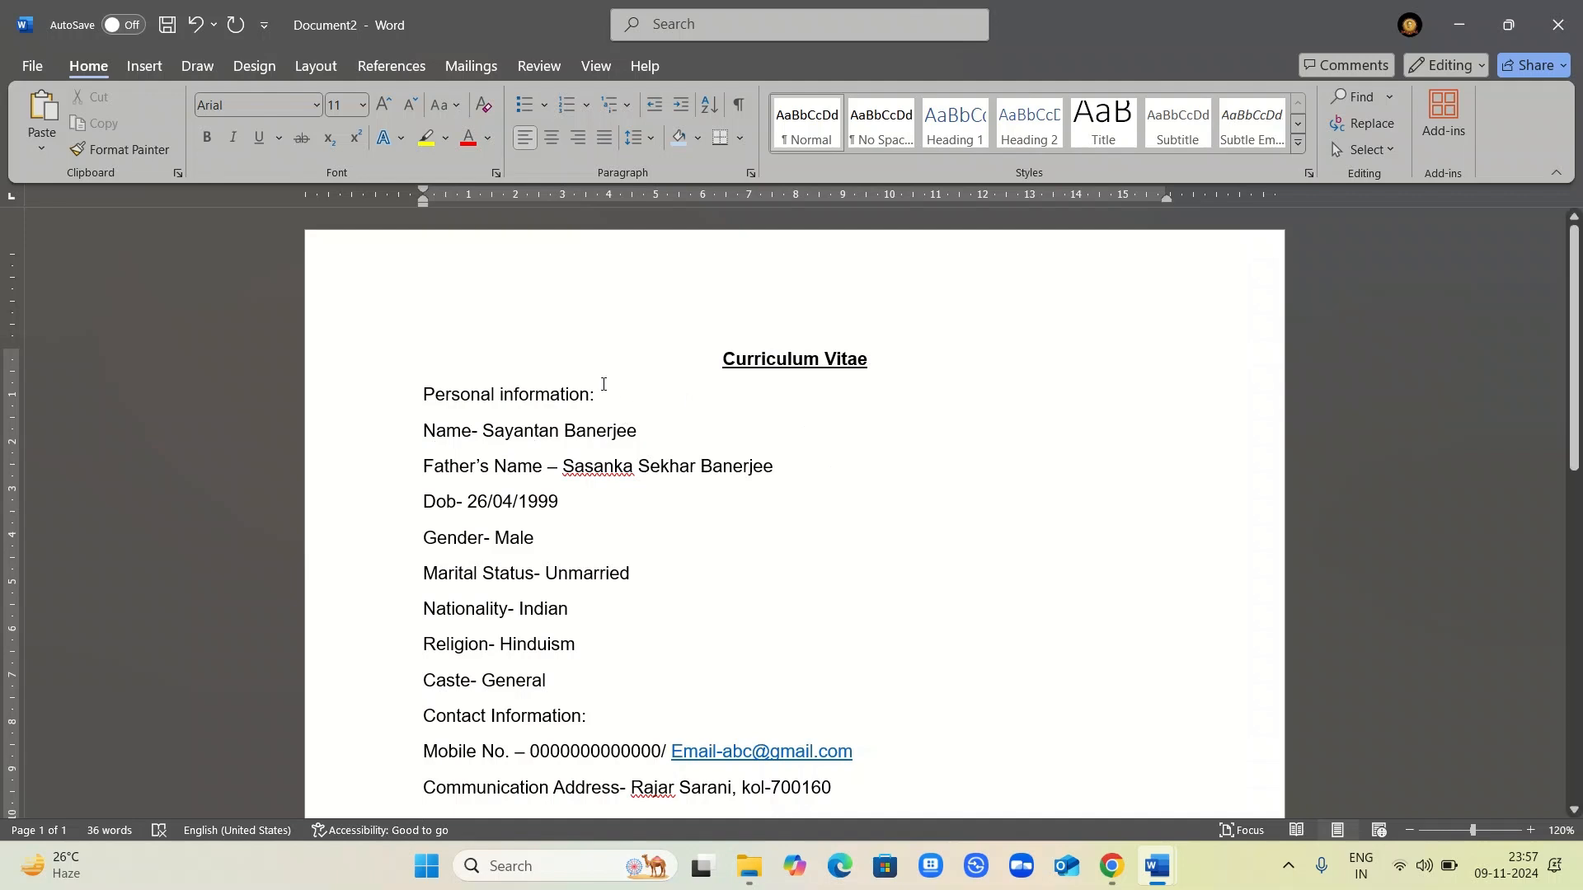
- Make the "Personal information:" and "Contact Information:" headings bold
left_click_drag(603, 393, 458, 402)
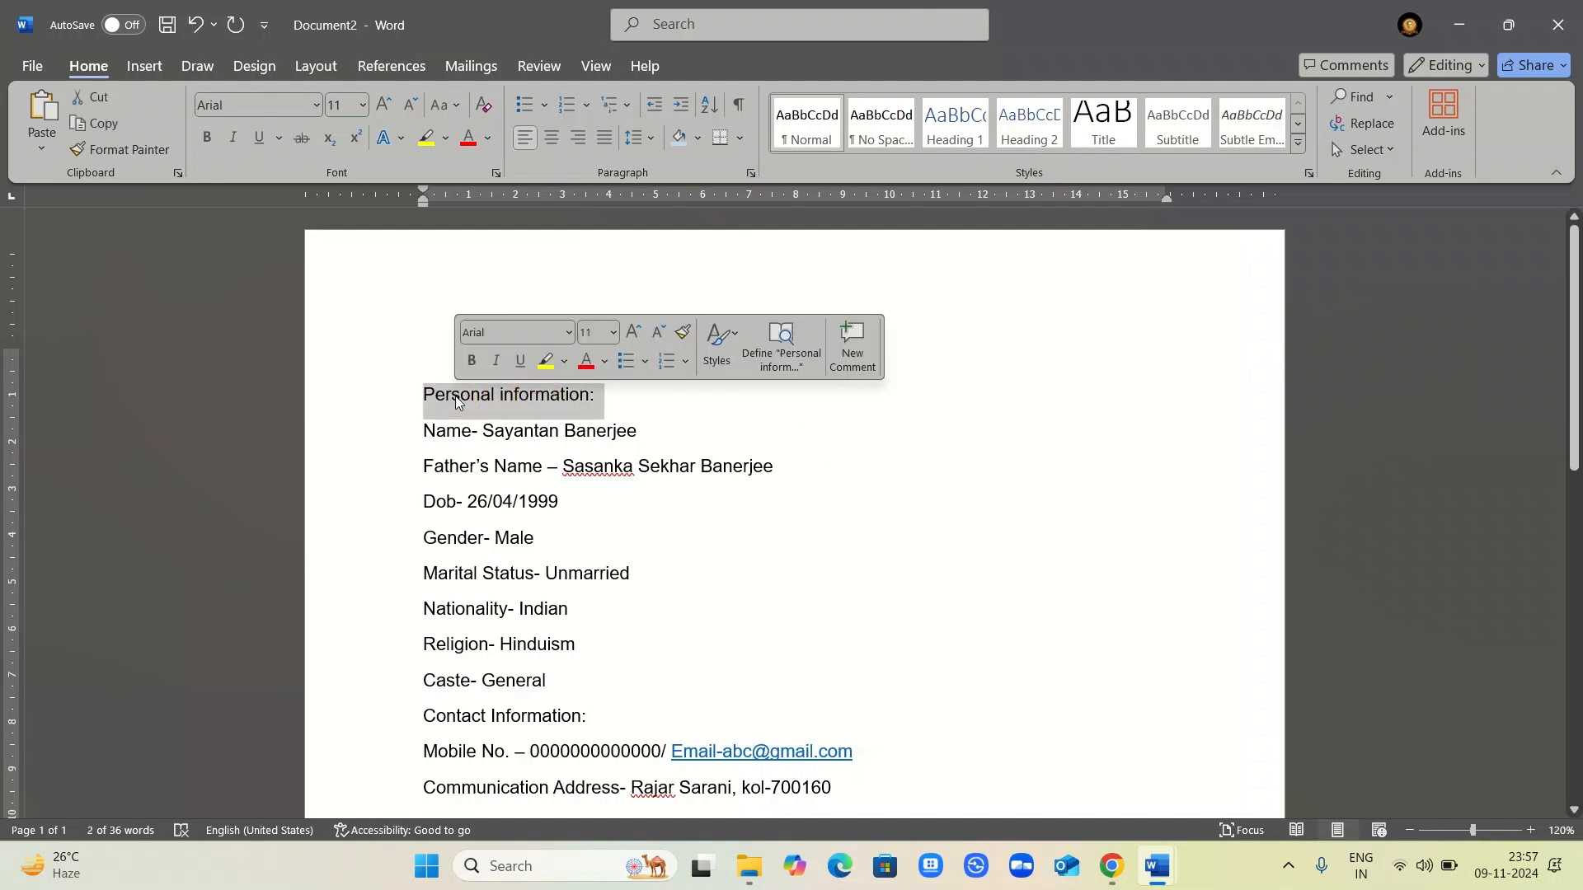
left_click(524, 424)
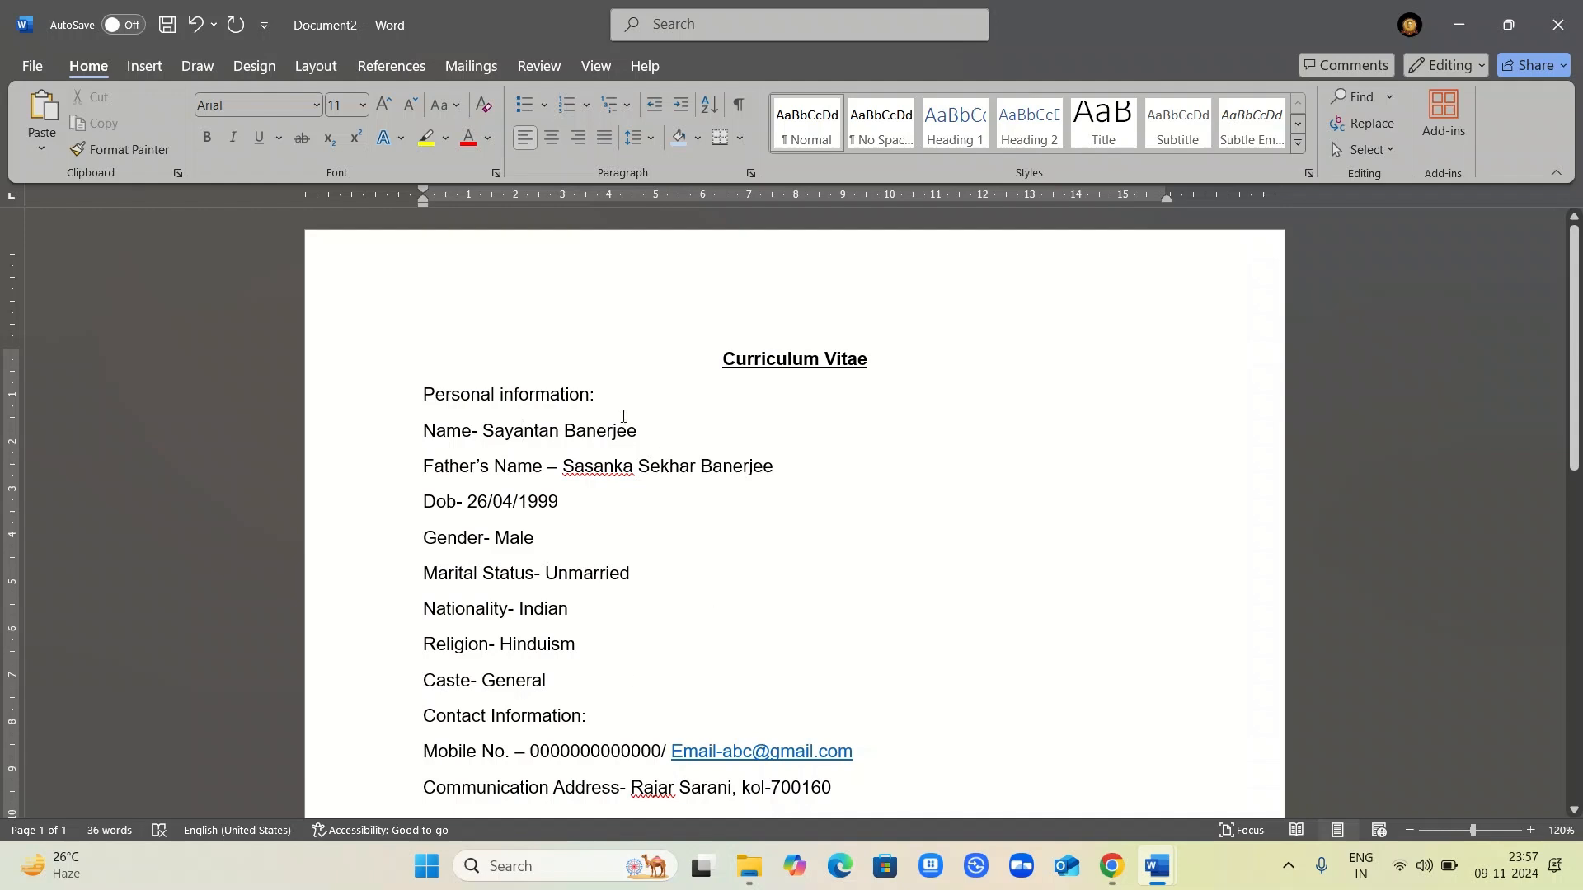
left_click_drag(603, 401, 423, 397)
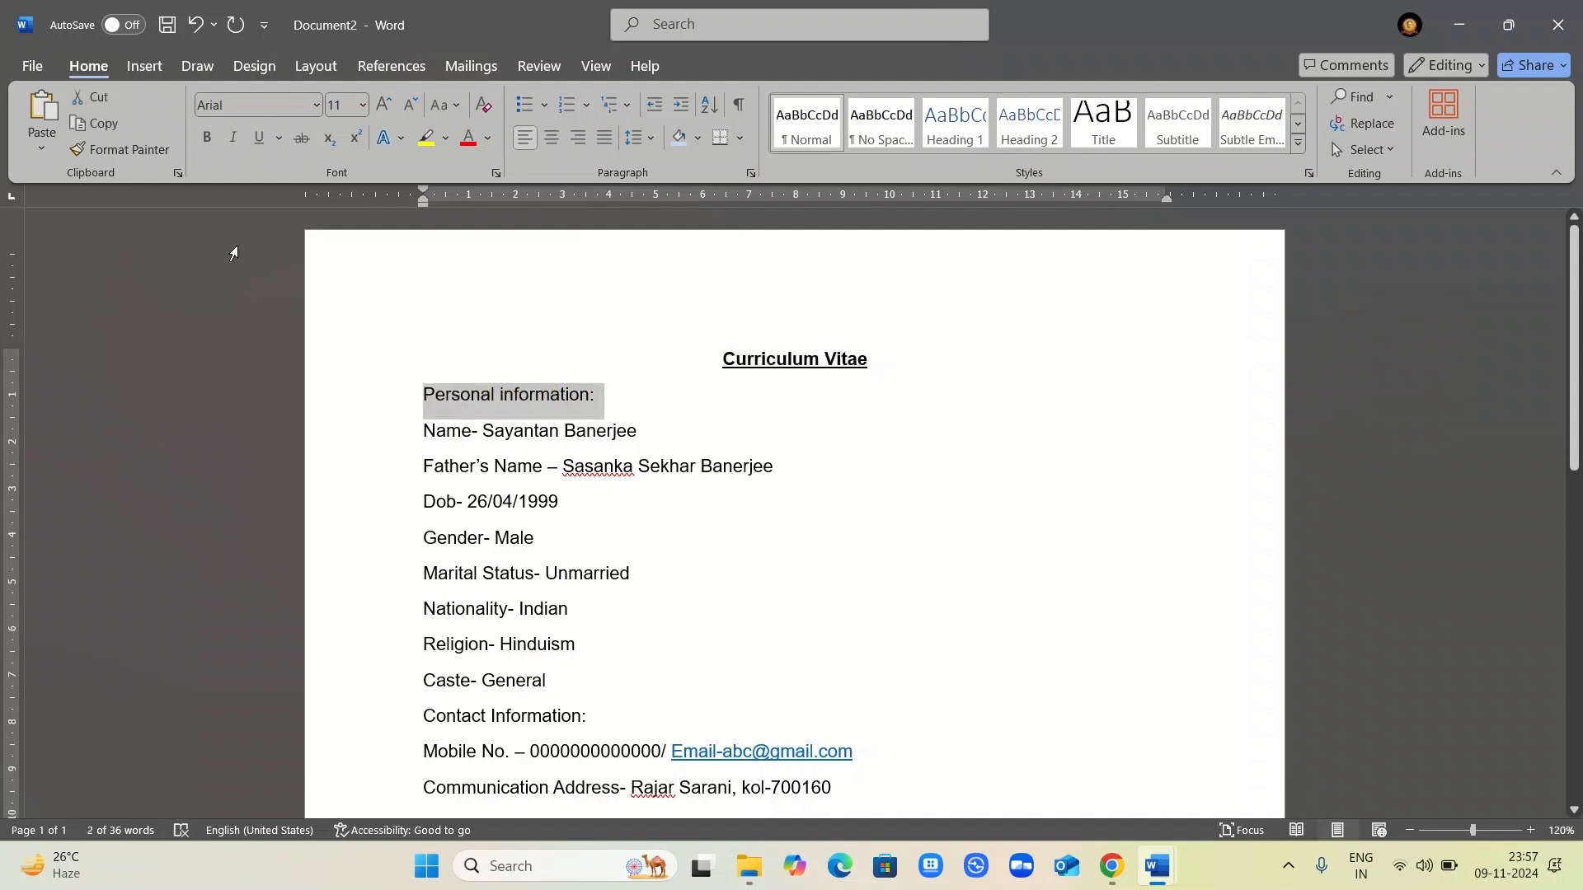
left_click(208, 137)
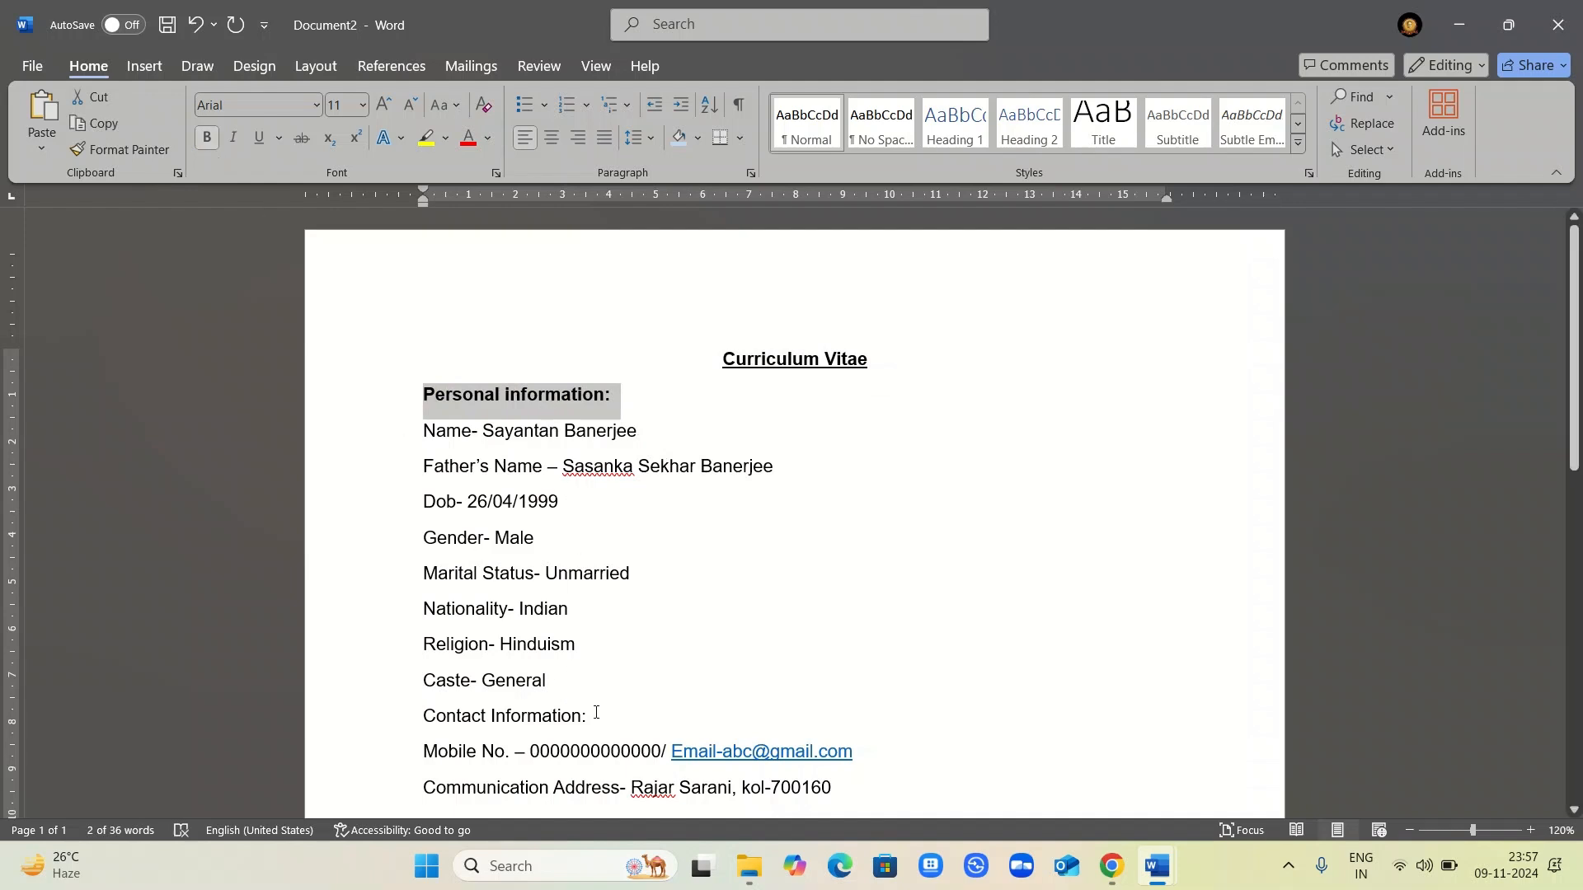
left_click_drag(596, 712, 423, 716)
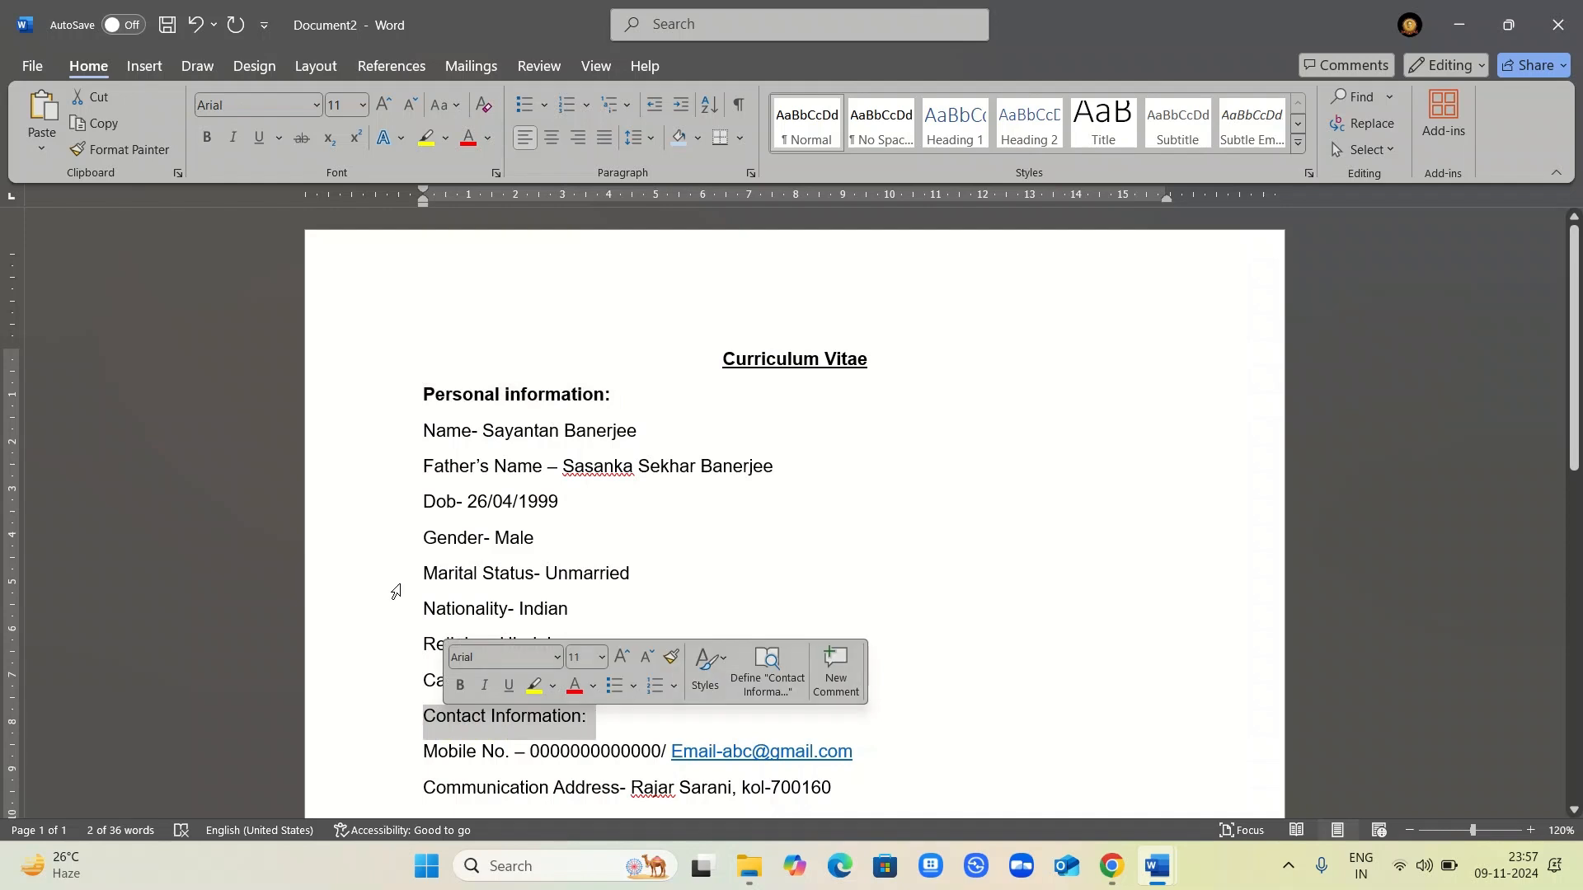
left_click(210, 146)
- Make only the label "Communication Address" bold, leaving out the address after it
scroll(552, 493, "down", 5)
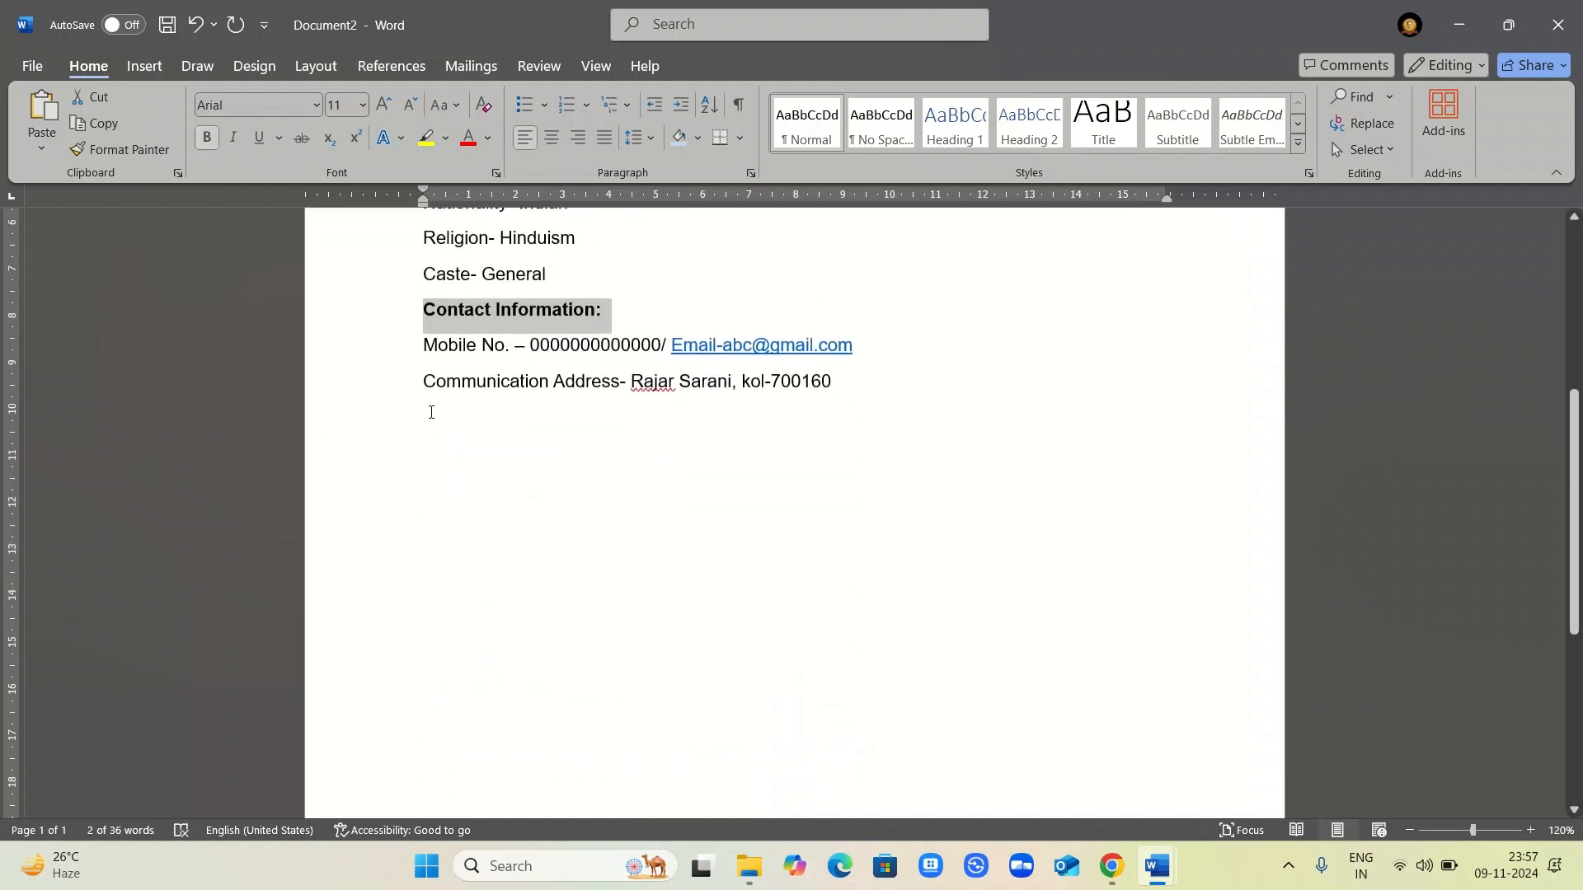
left_click_drag(421, 379, 614, 386)
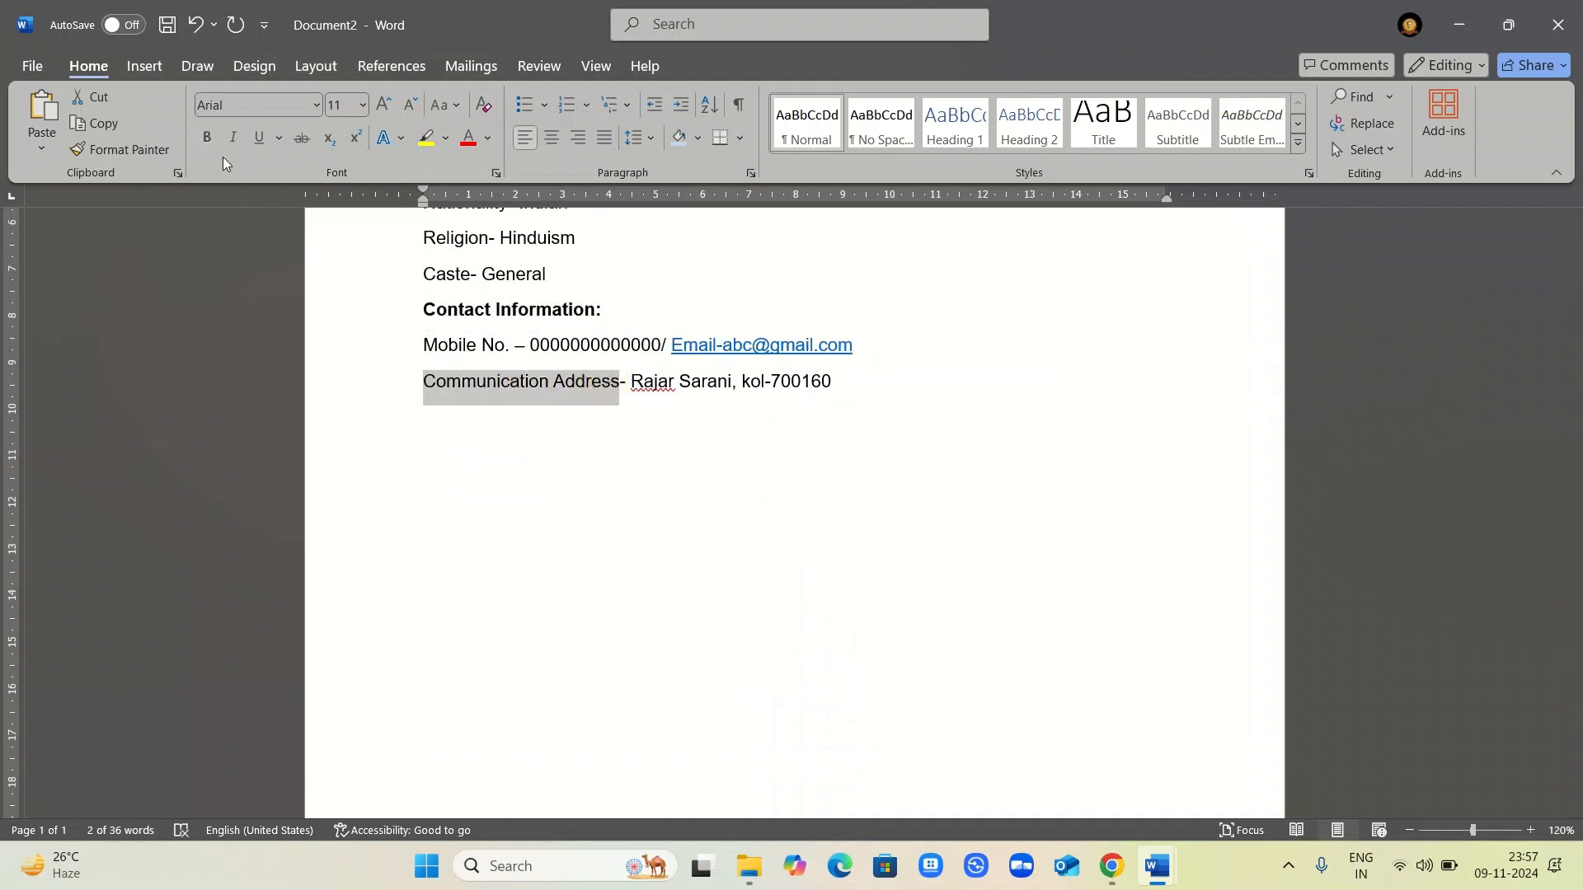
left_click(208, 141)
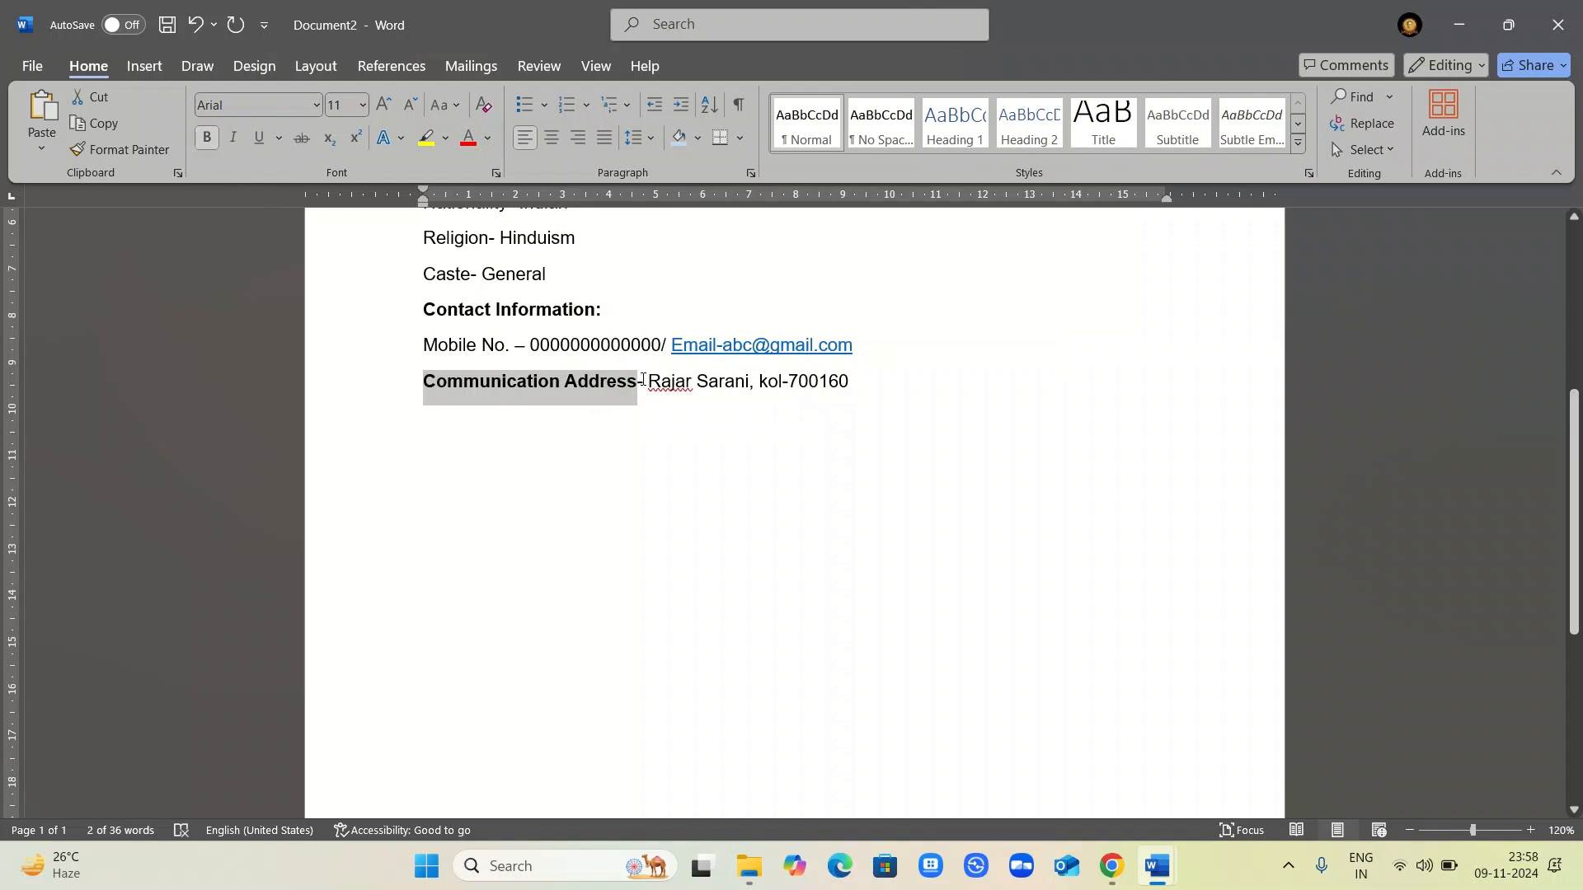
- Remove the stray field codes together with their label and retype "Communication Address" before the address
key("ctrl+F9")
key("ctrl+F9")
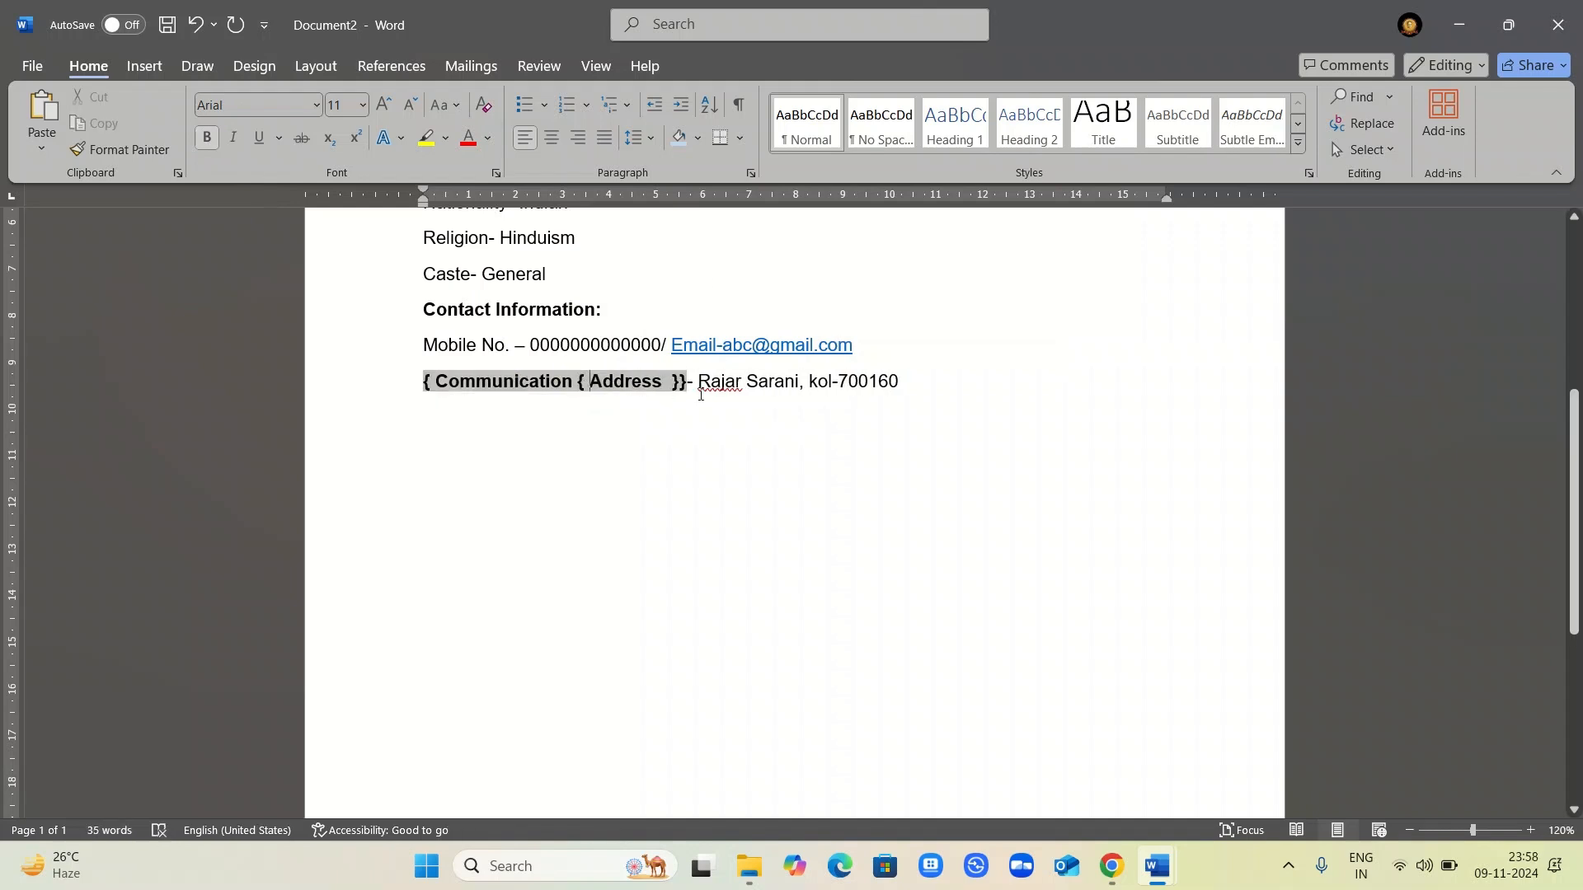
left_click(689, 381)
key("BackSpace")
key("BackSpace")
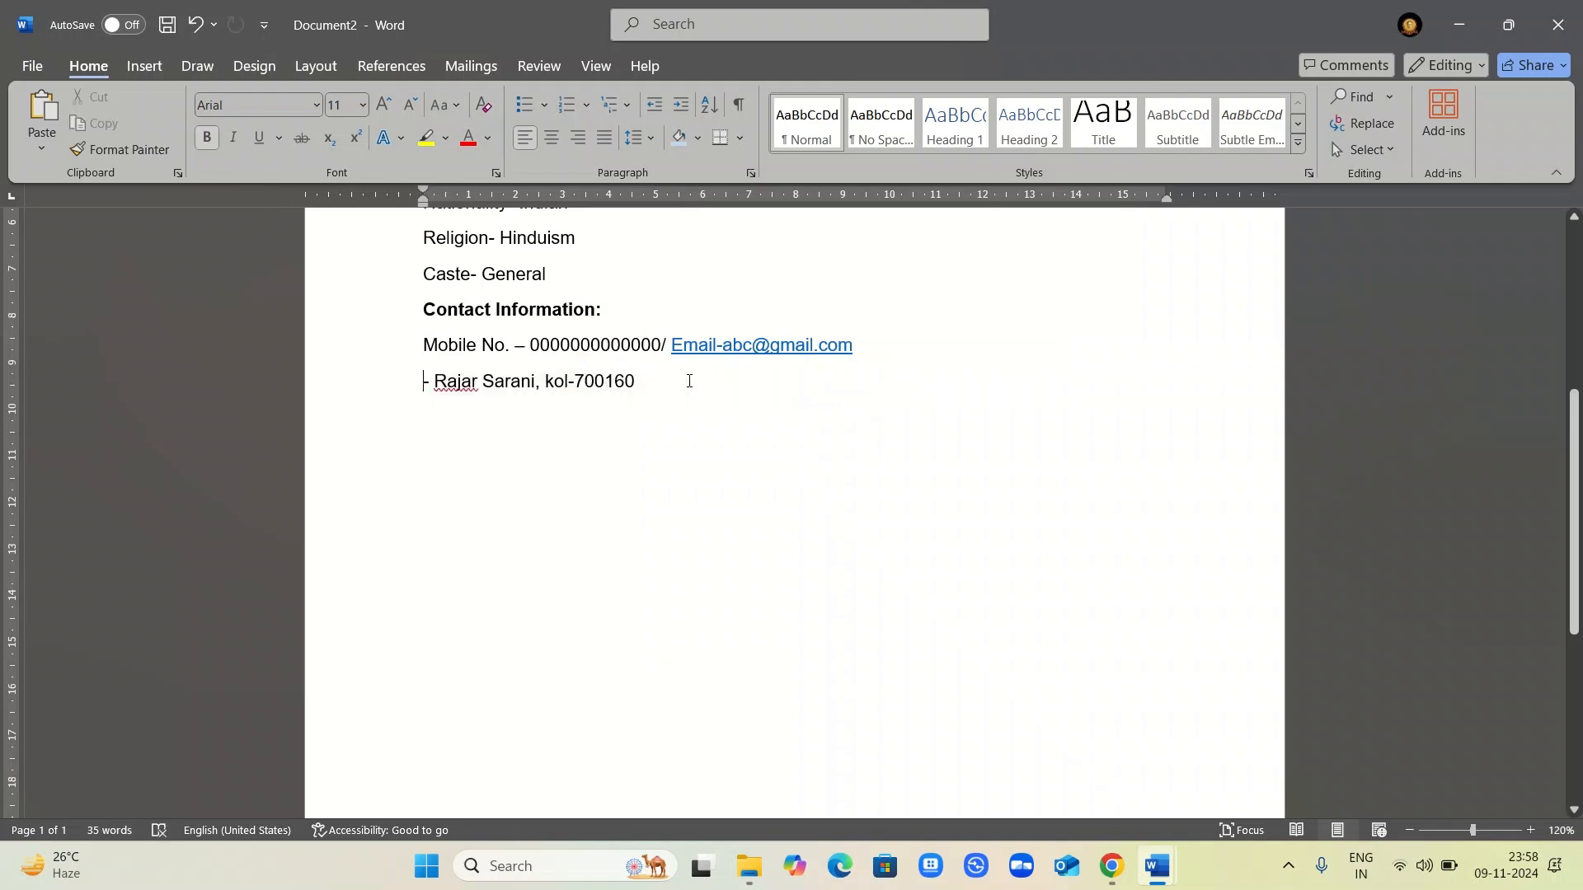
type("Commun")
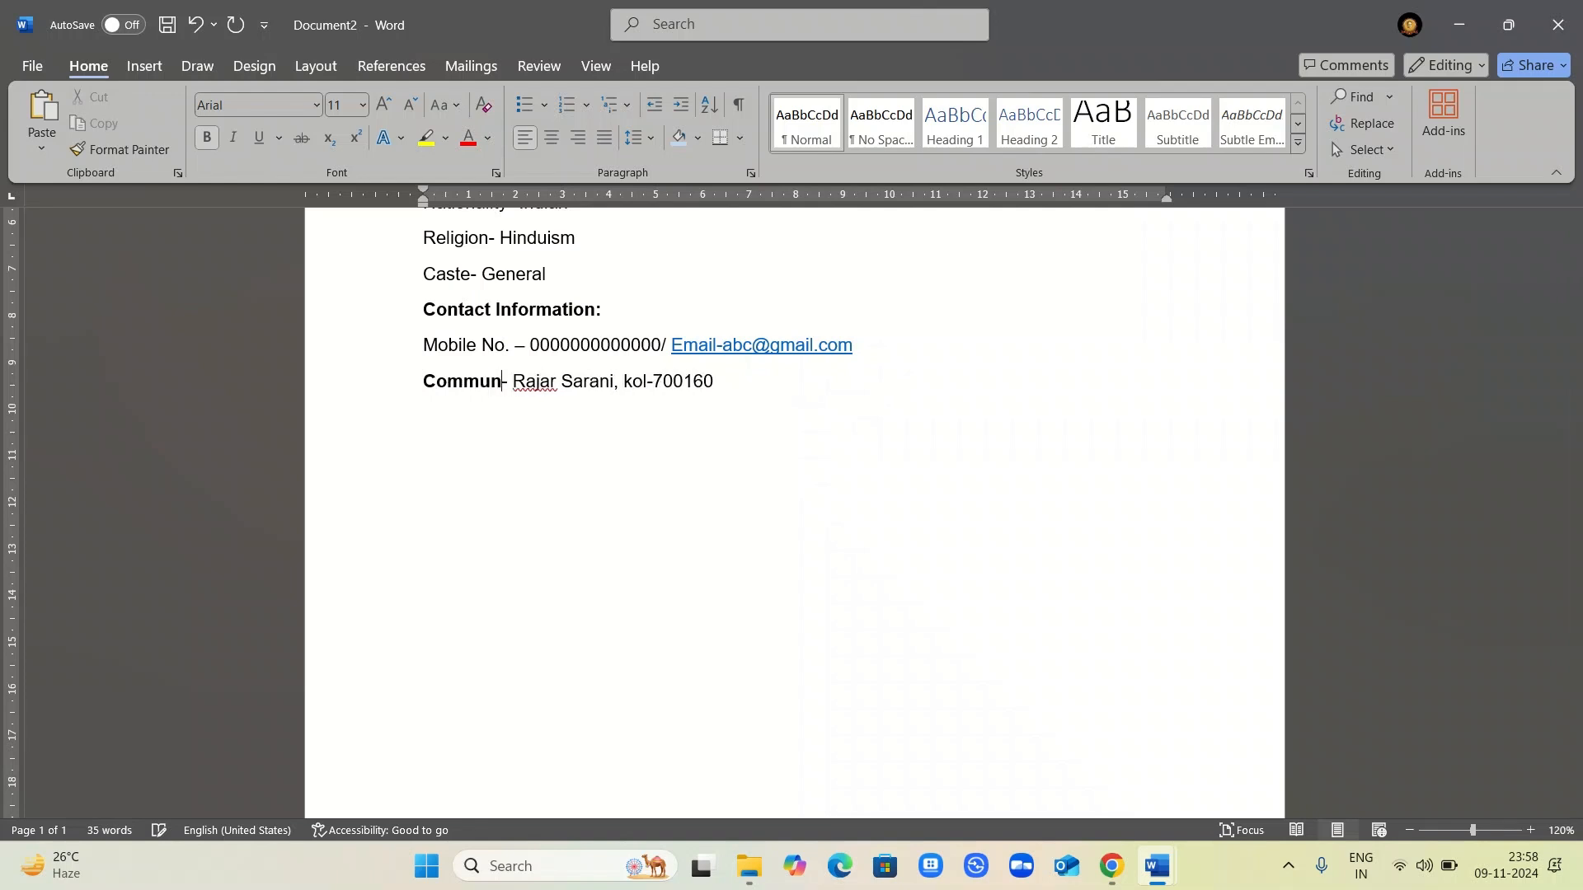
type("ication")
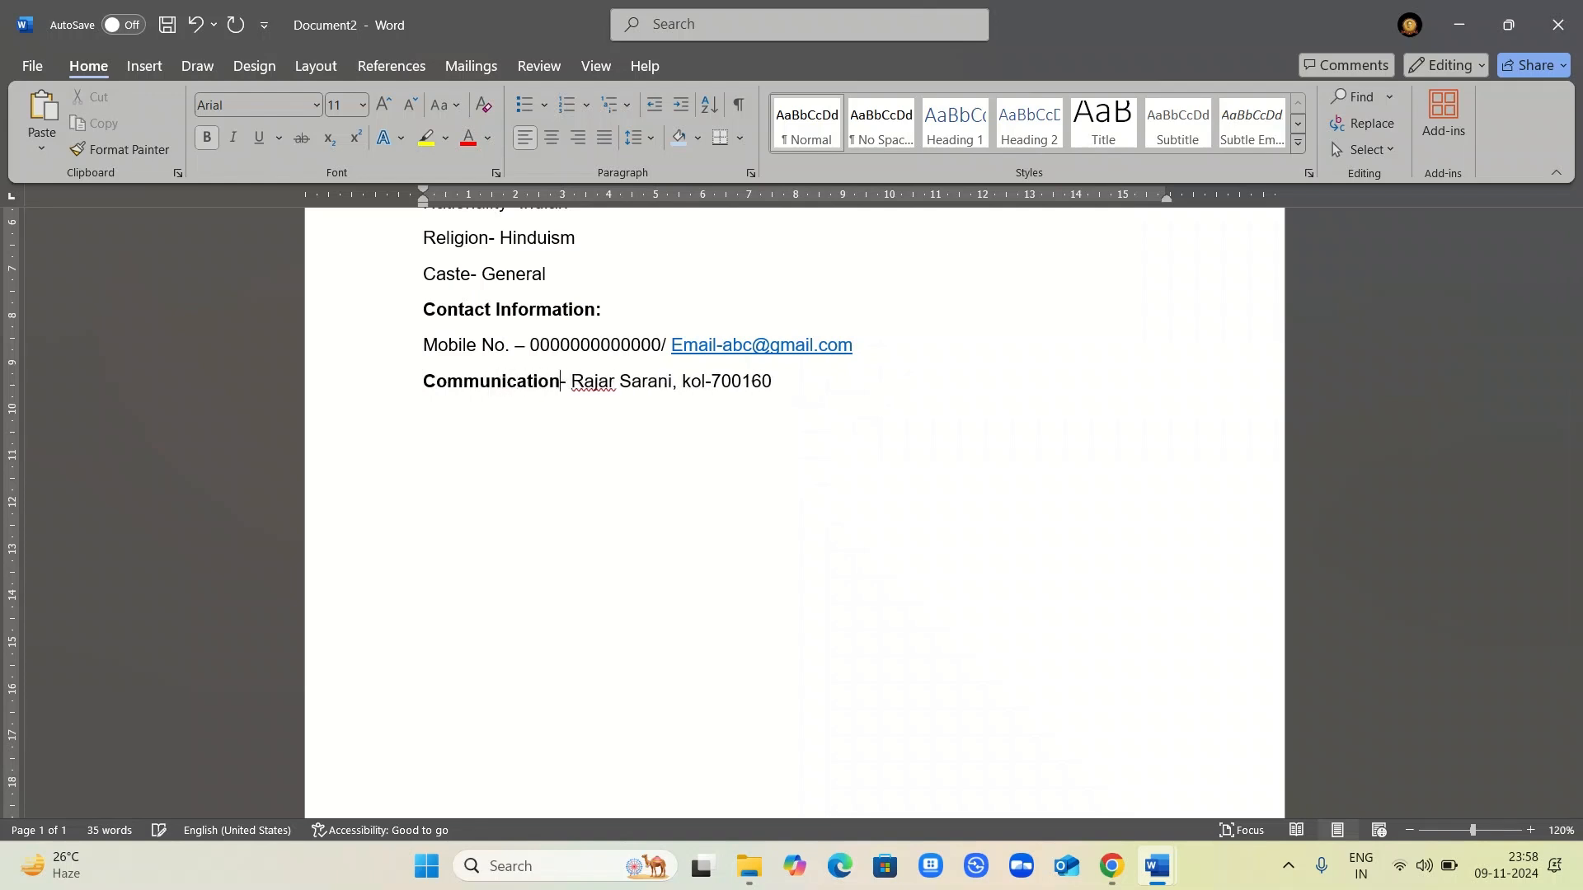
type(" Addres")
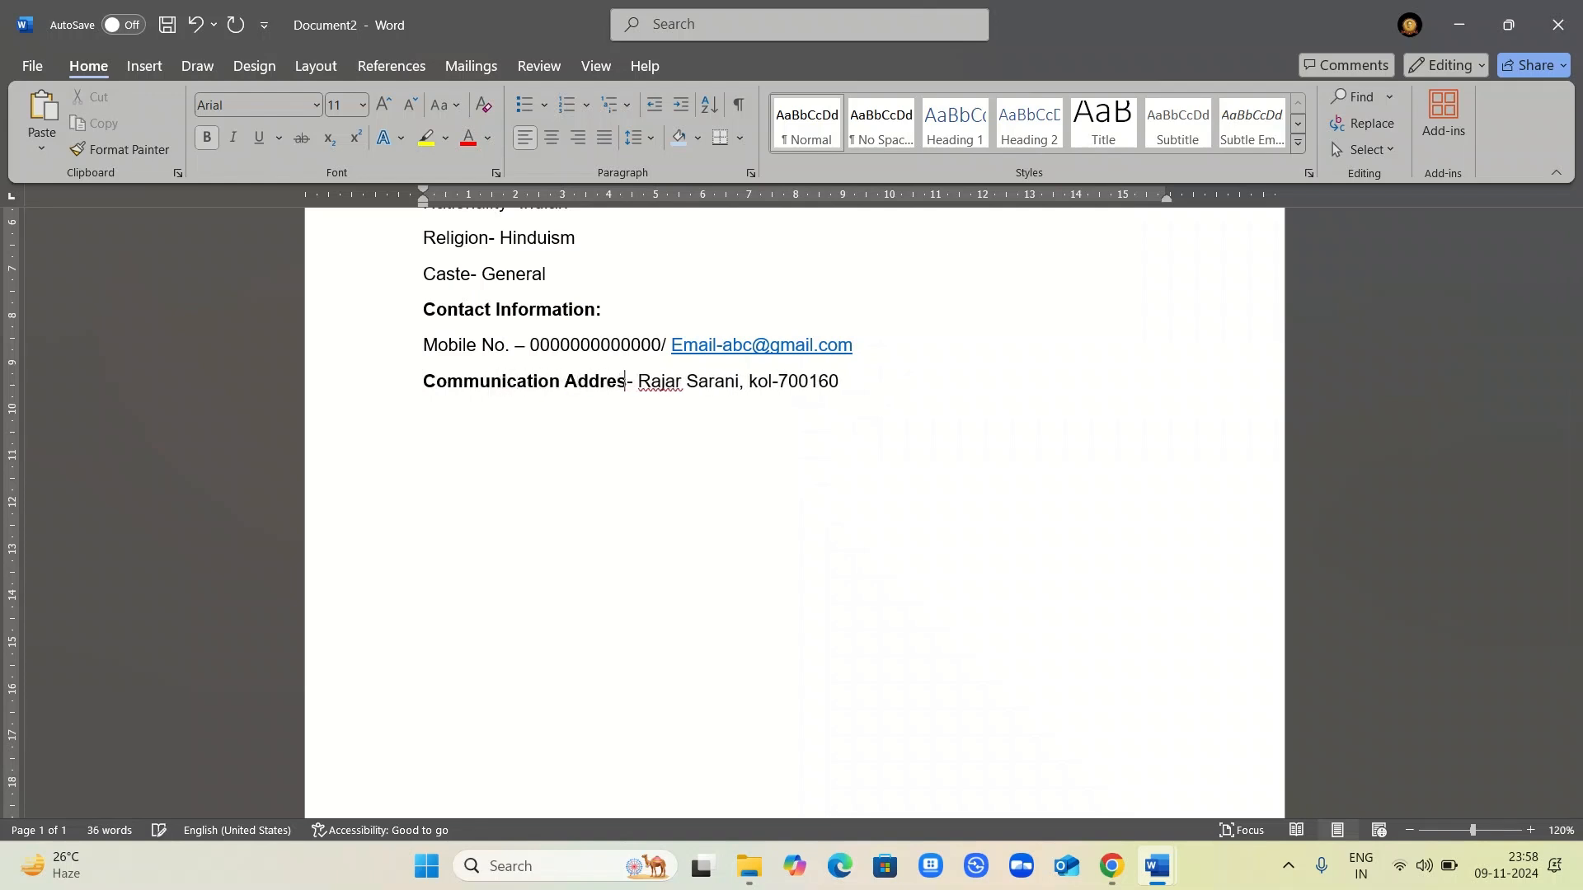
type("s")
- Put the address on its own line without its leading dash, ending the "Communication Address" heading with a colon
key("Return")
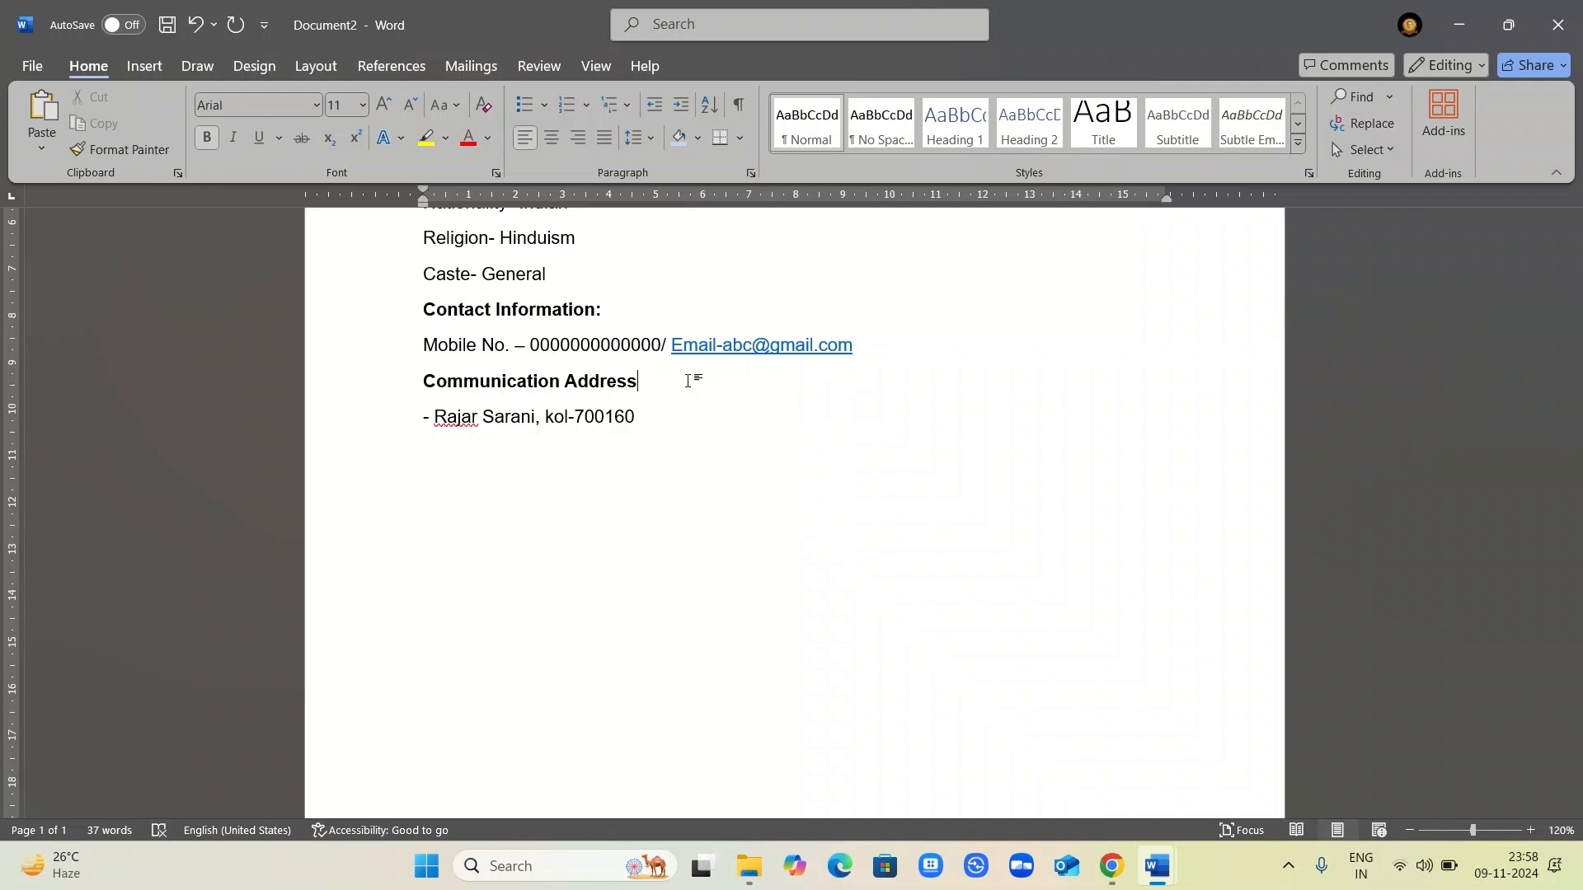
type(":")
key("Down")
key("Left")
key("Left")
key("Left")
key("Left")
key("BackSpace")
key("BackSpace")
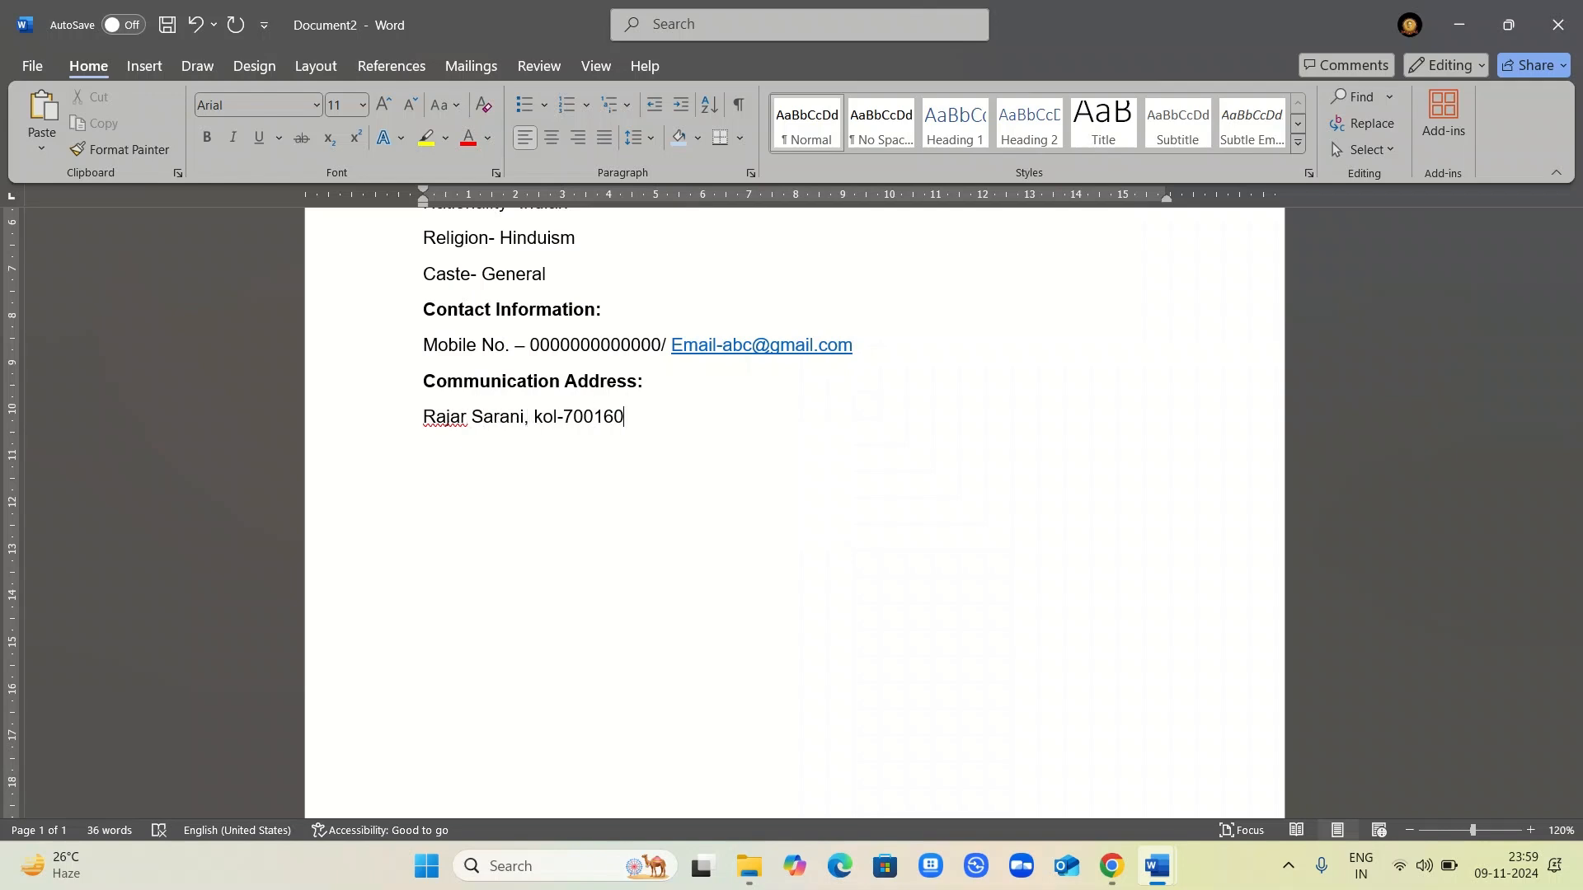
- Add the bold heading "Educational Qualification:" on a new line below the address
type("Educational Quali")
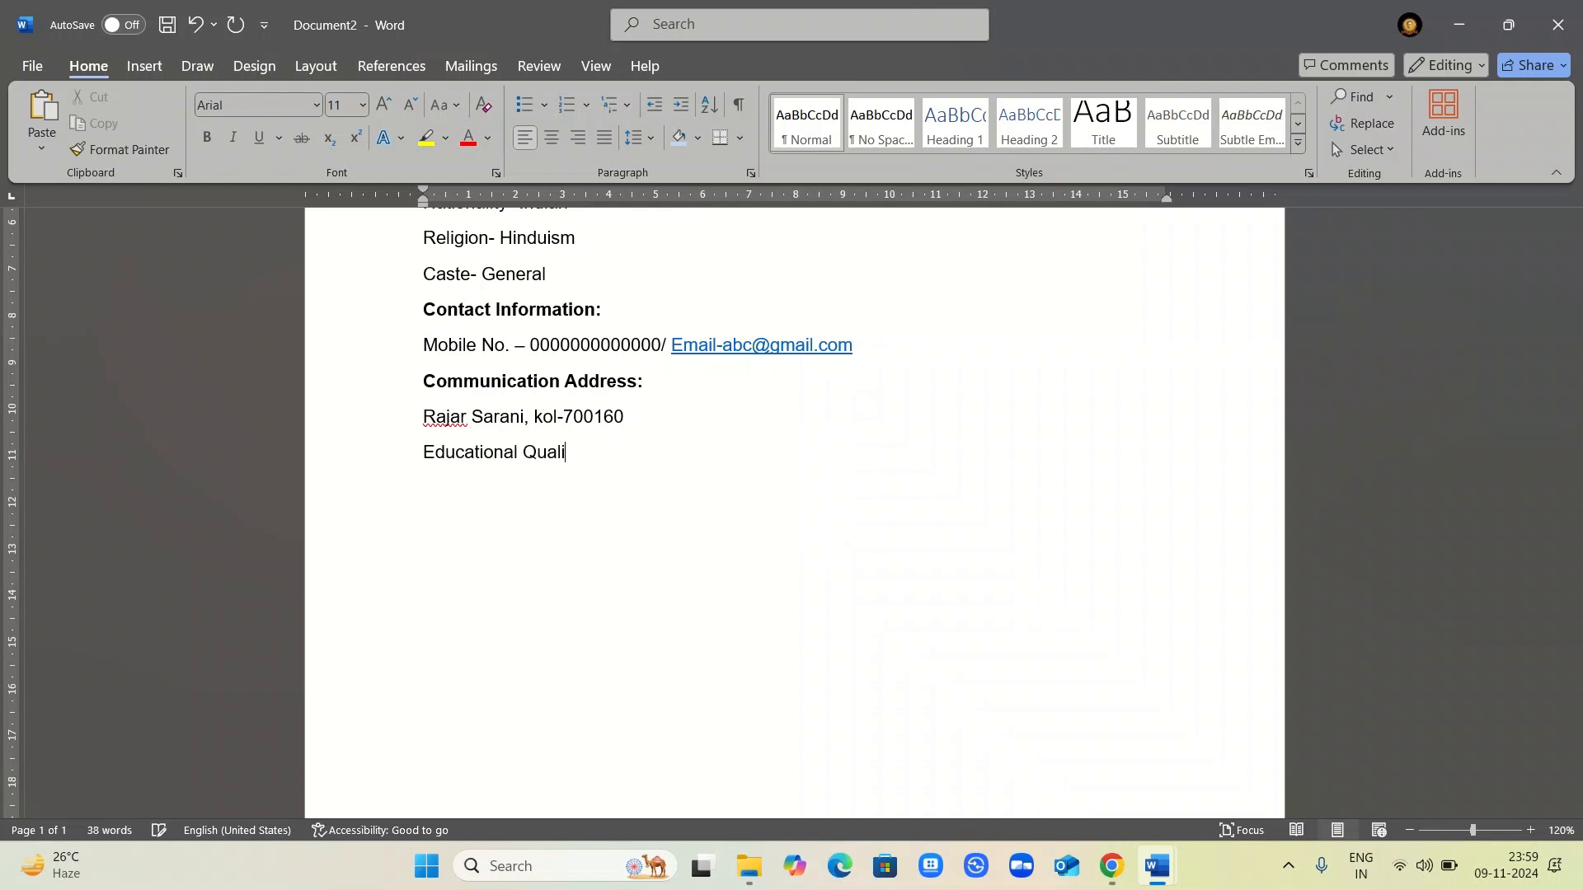
type("fication:")
left_click_drag(635, 452, 452, 452)
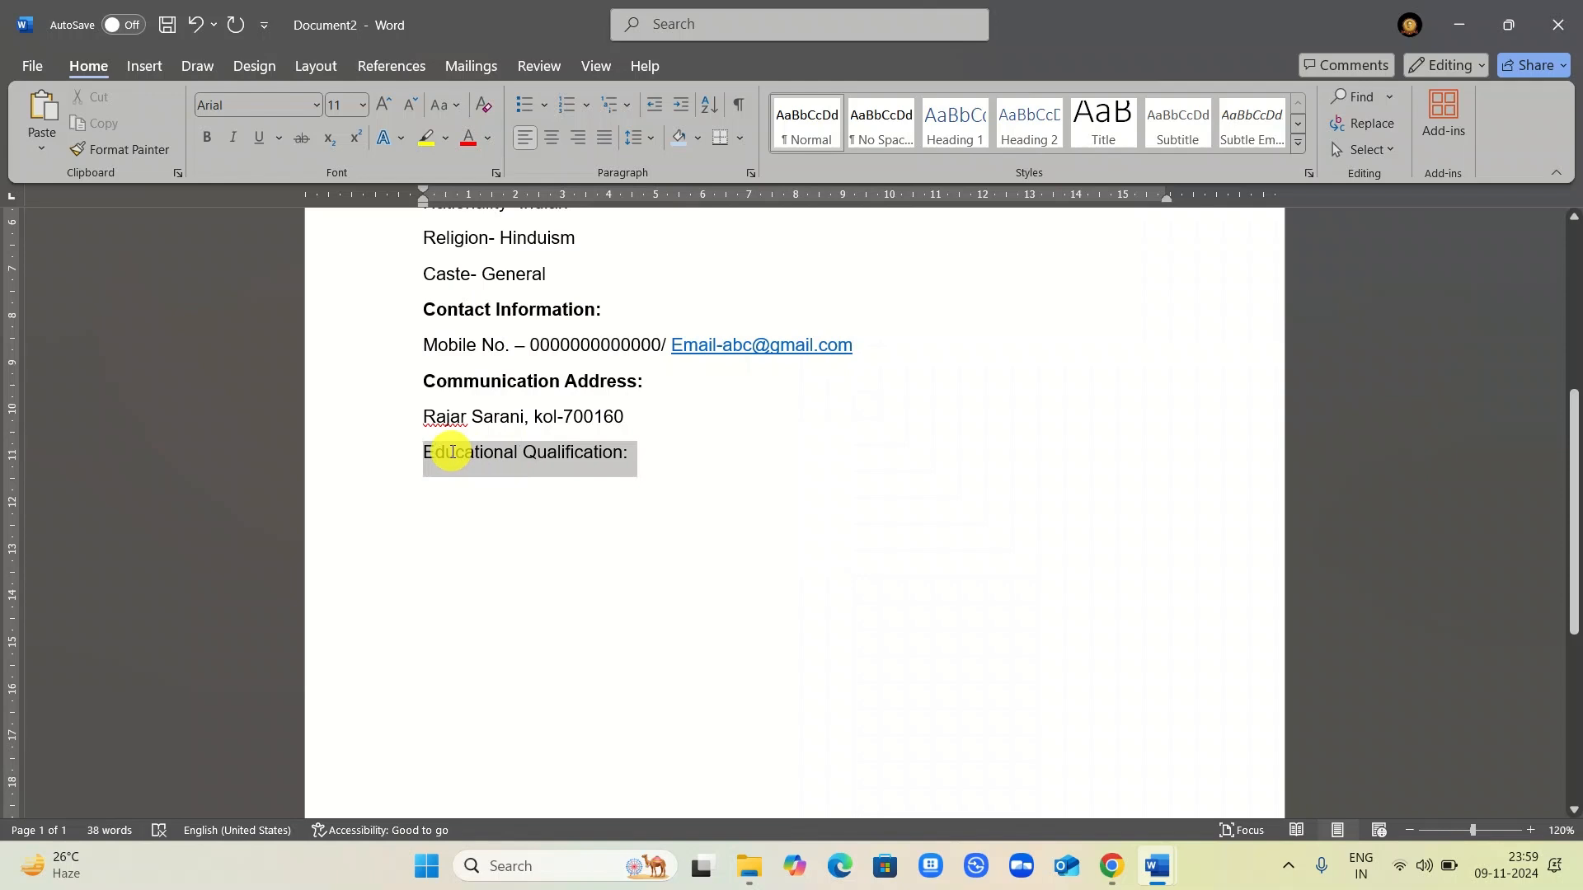
left_click(206, 140)
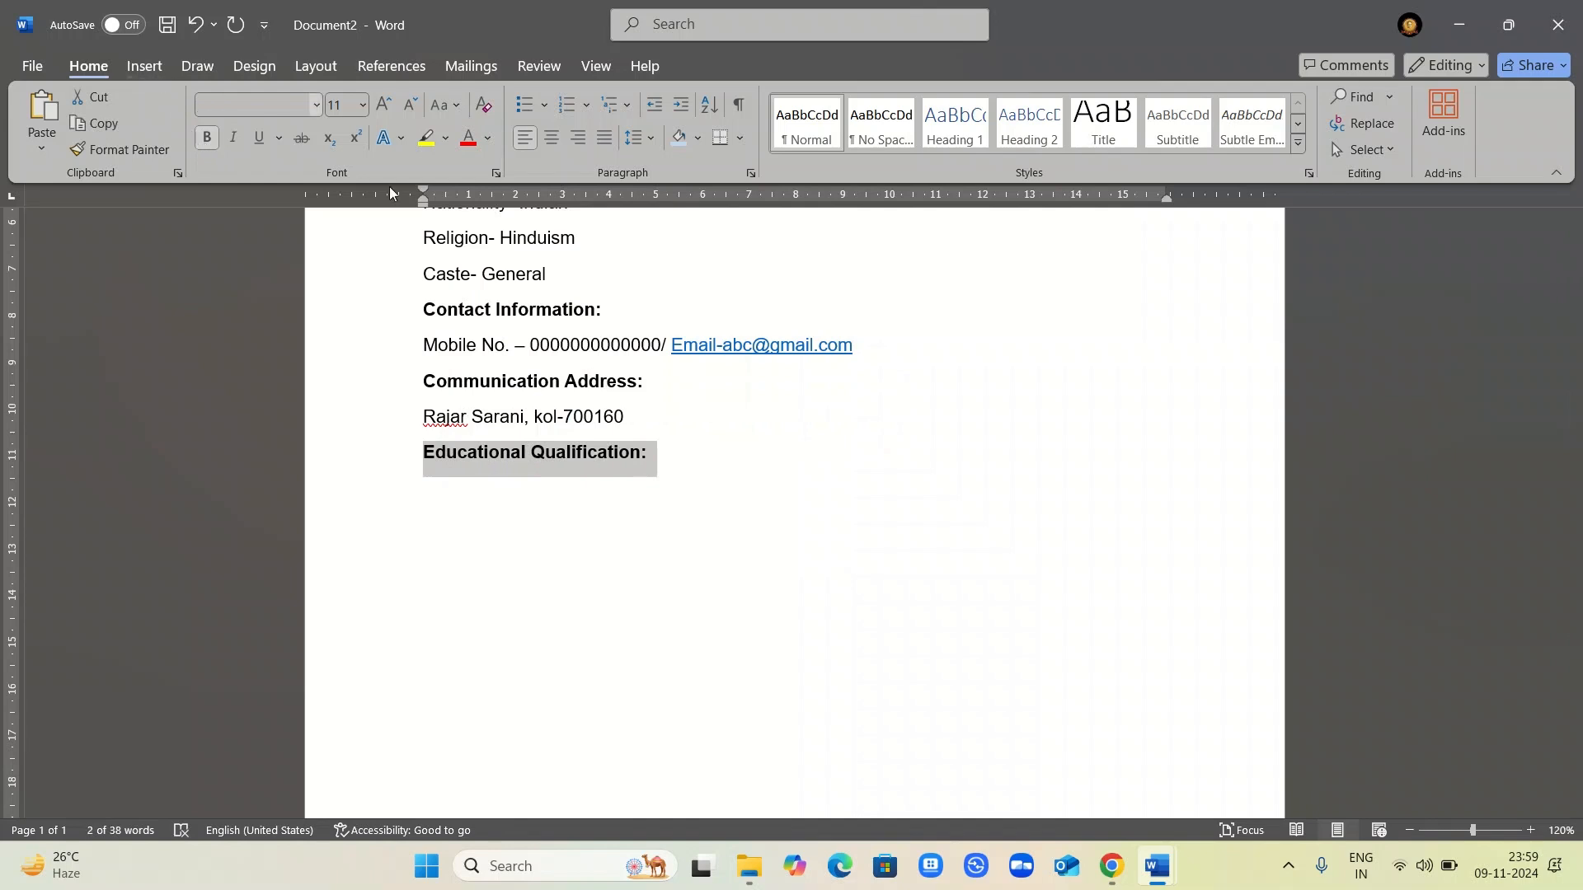
- Insert a table with 4 columns and 4 rows on a new line below the "Educational Qualification:" heading
left_click(676, 467)
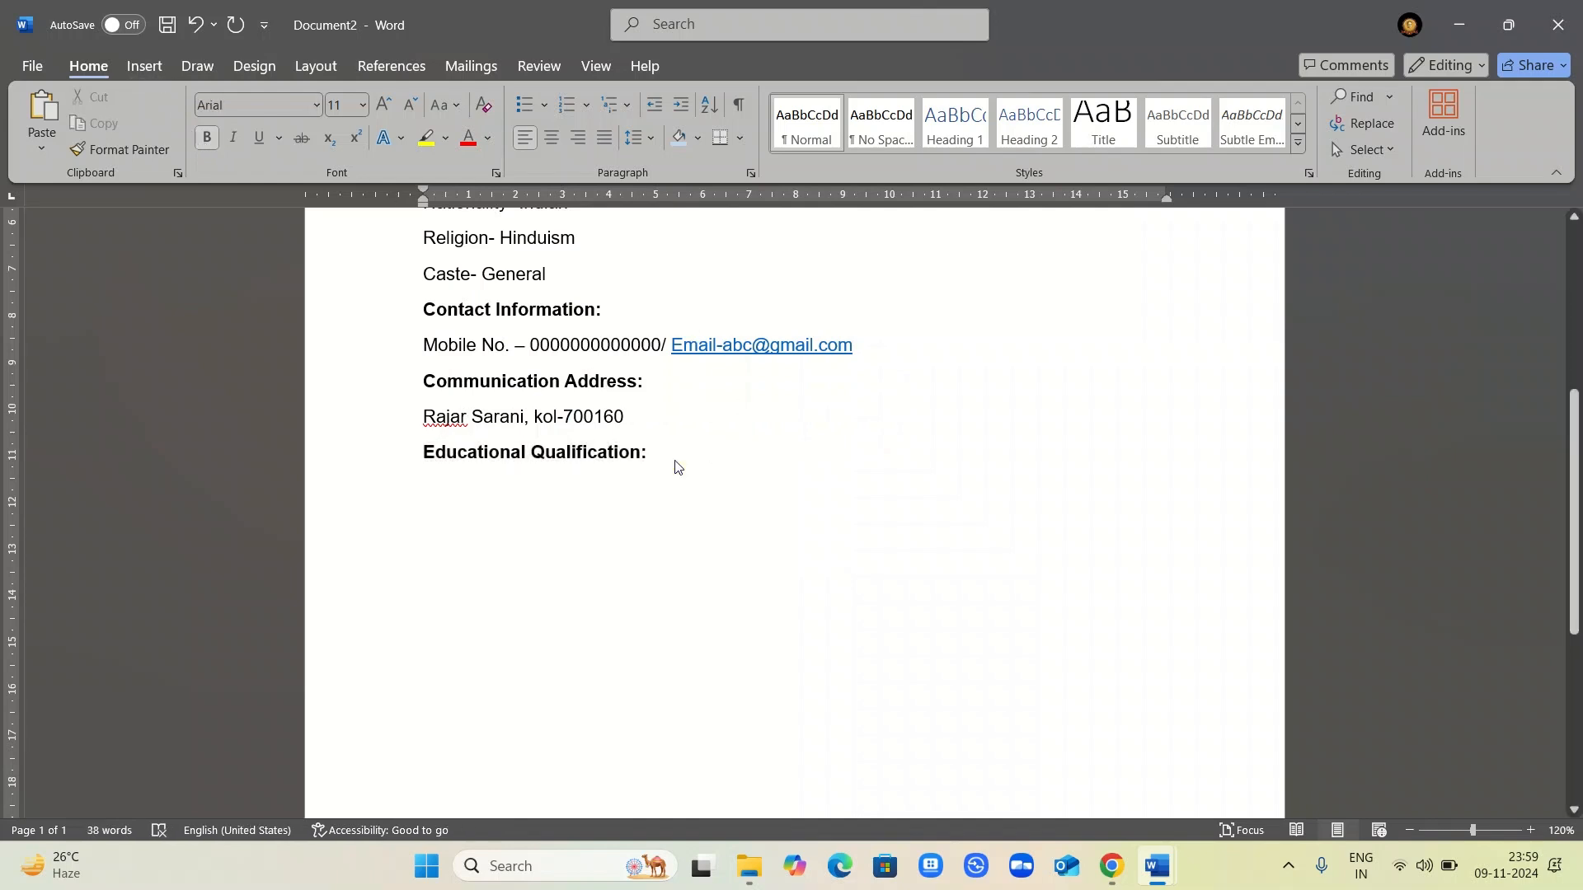
key("Return")
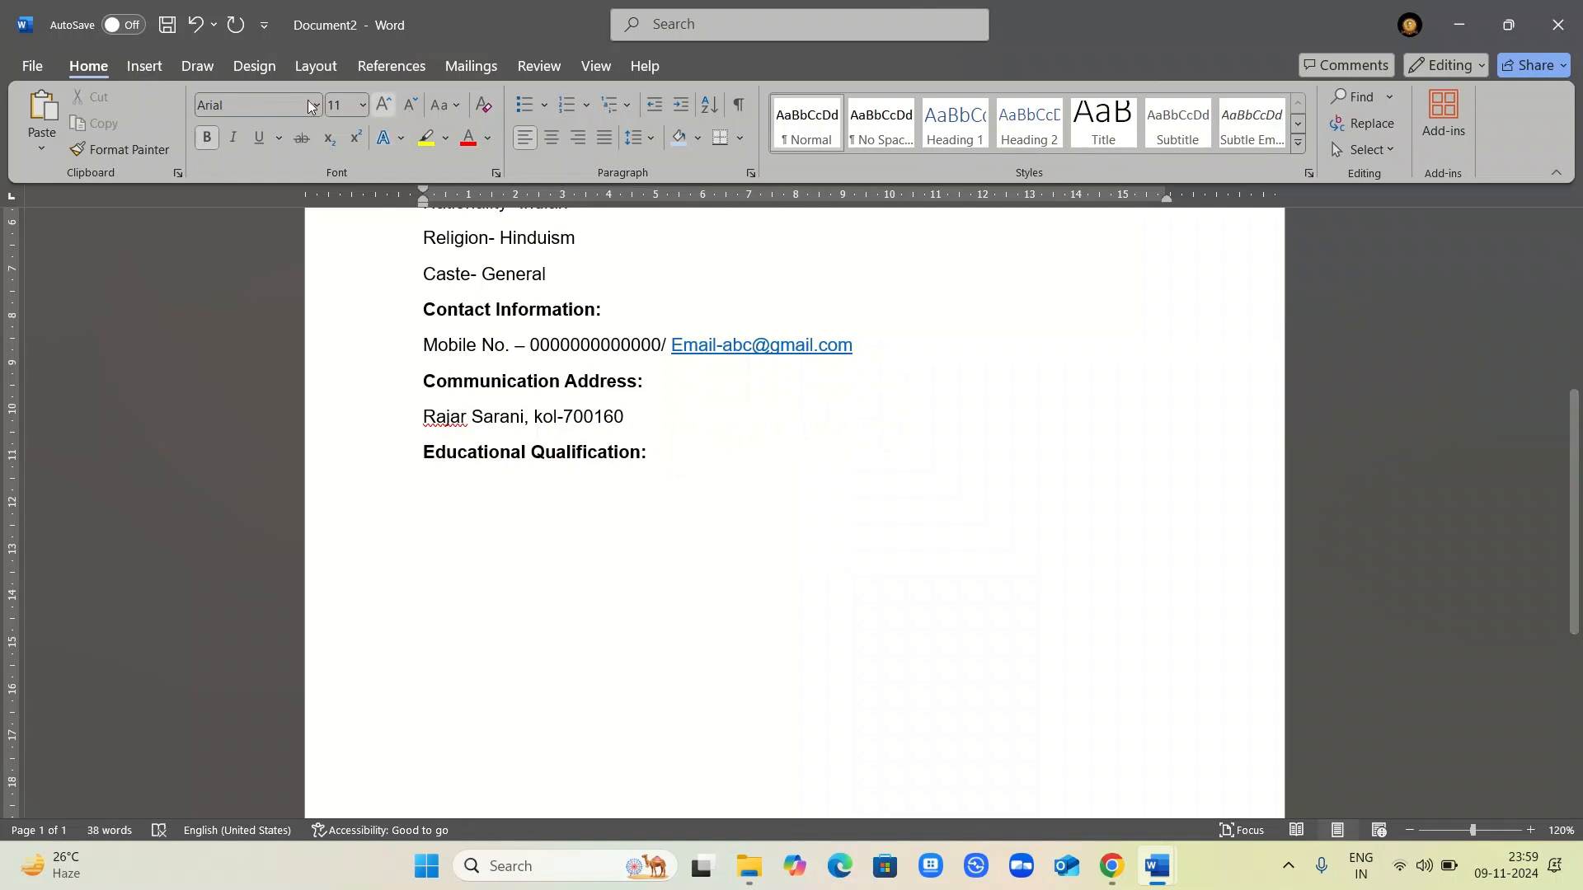
left_click(134, 69)
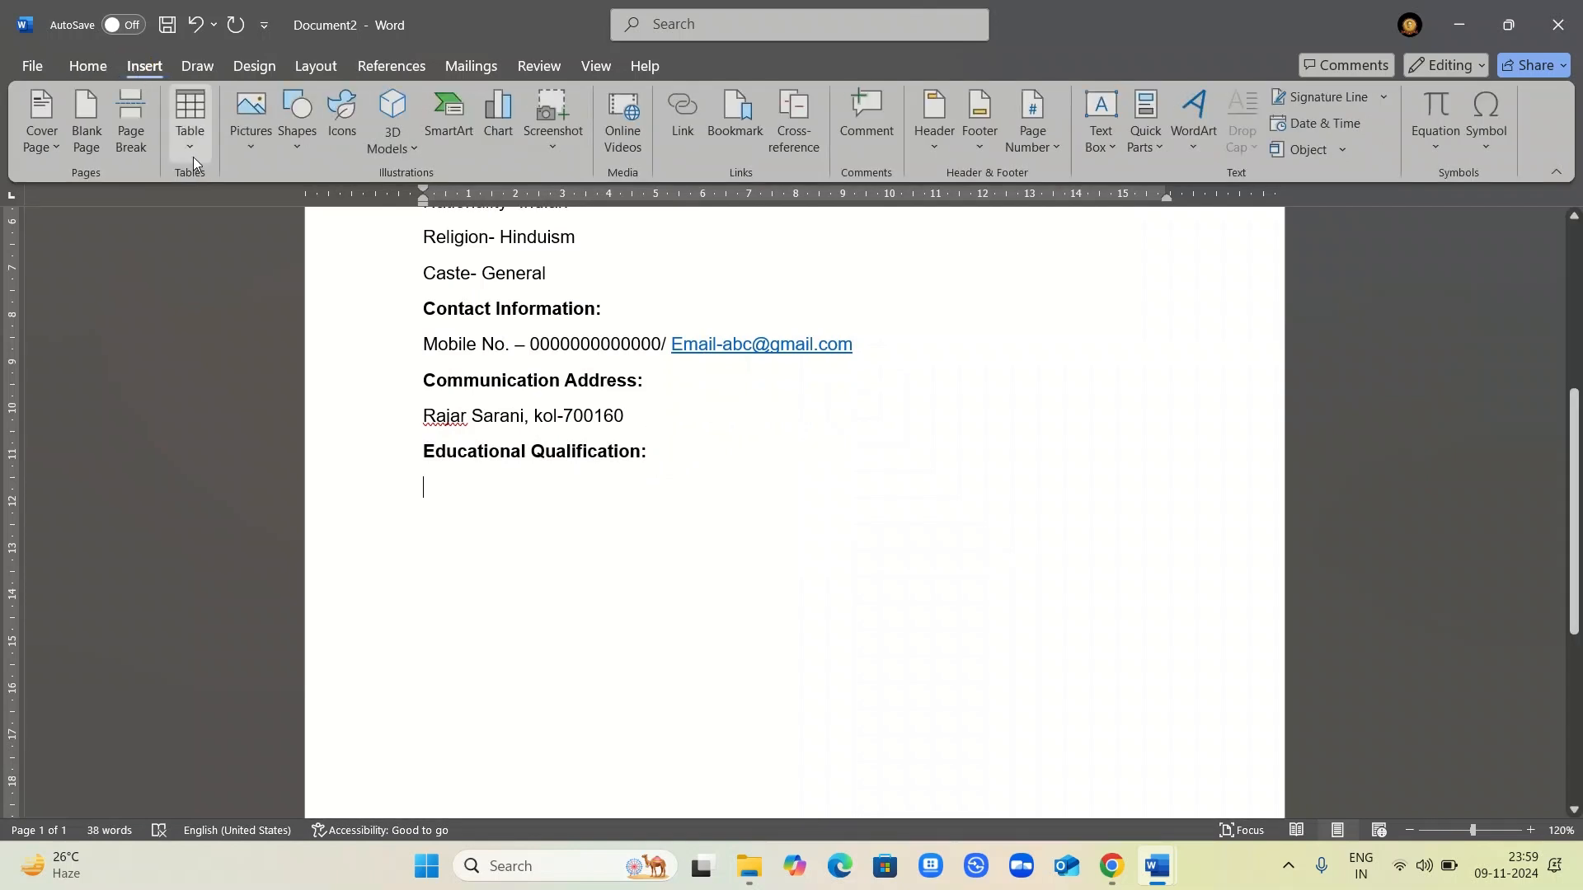
left_click(193, 157)
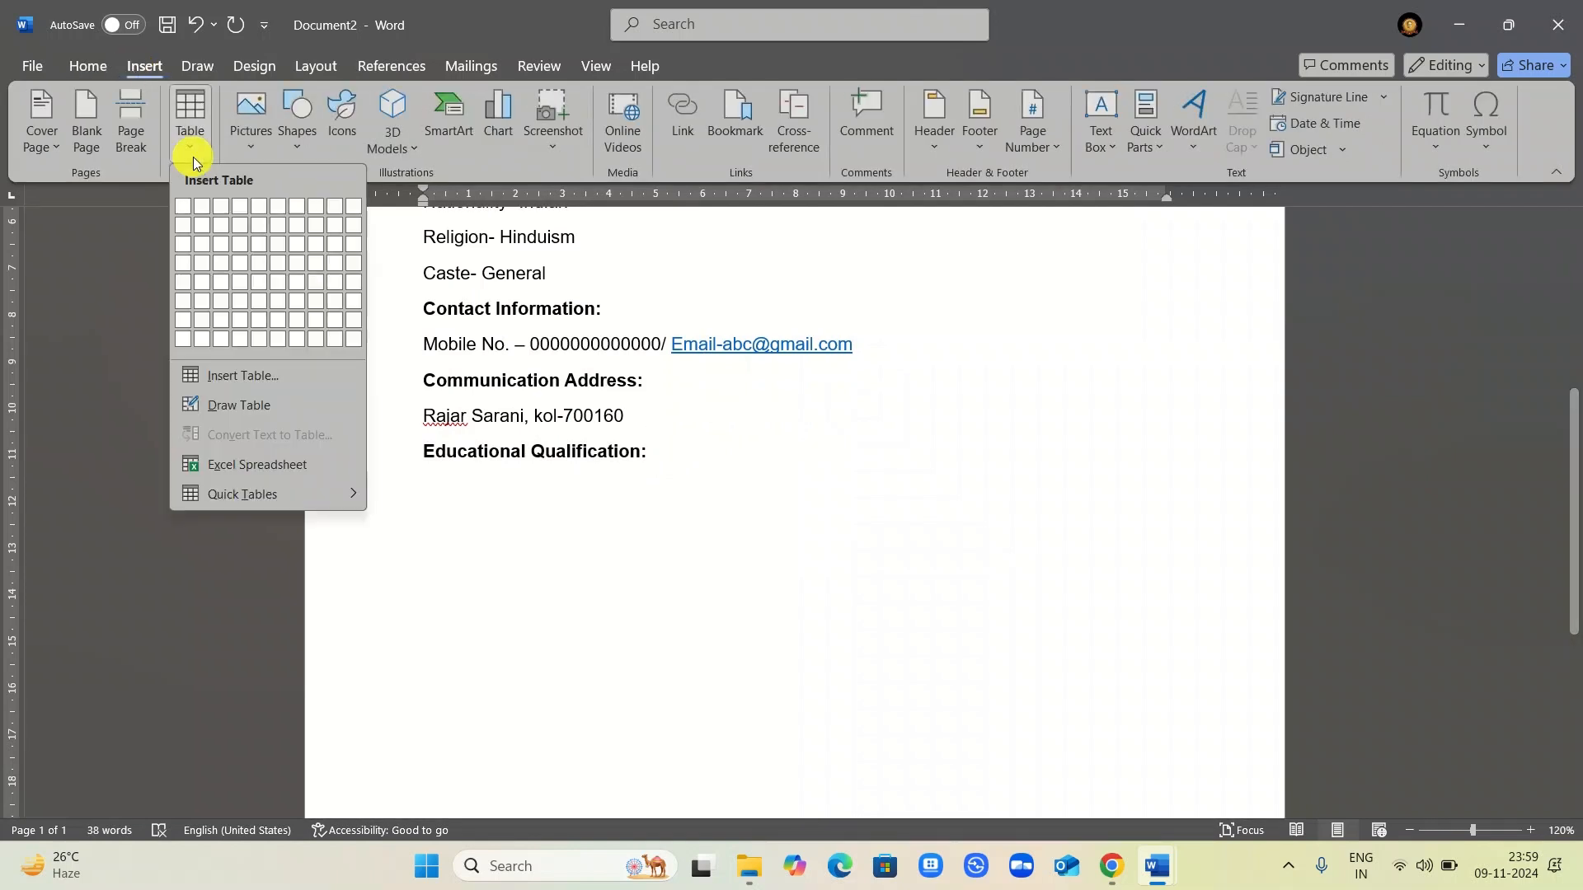
left_click(240, 382)
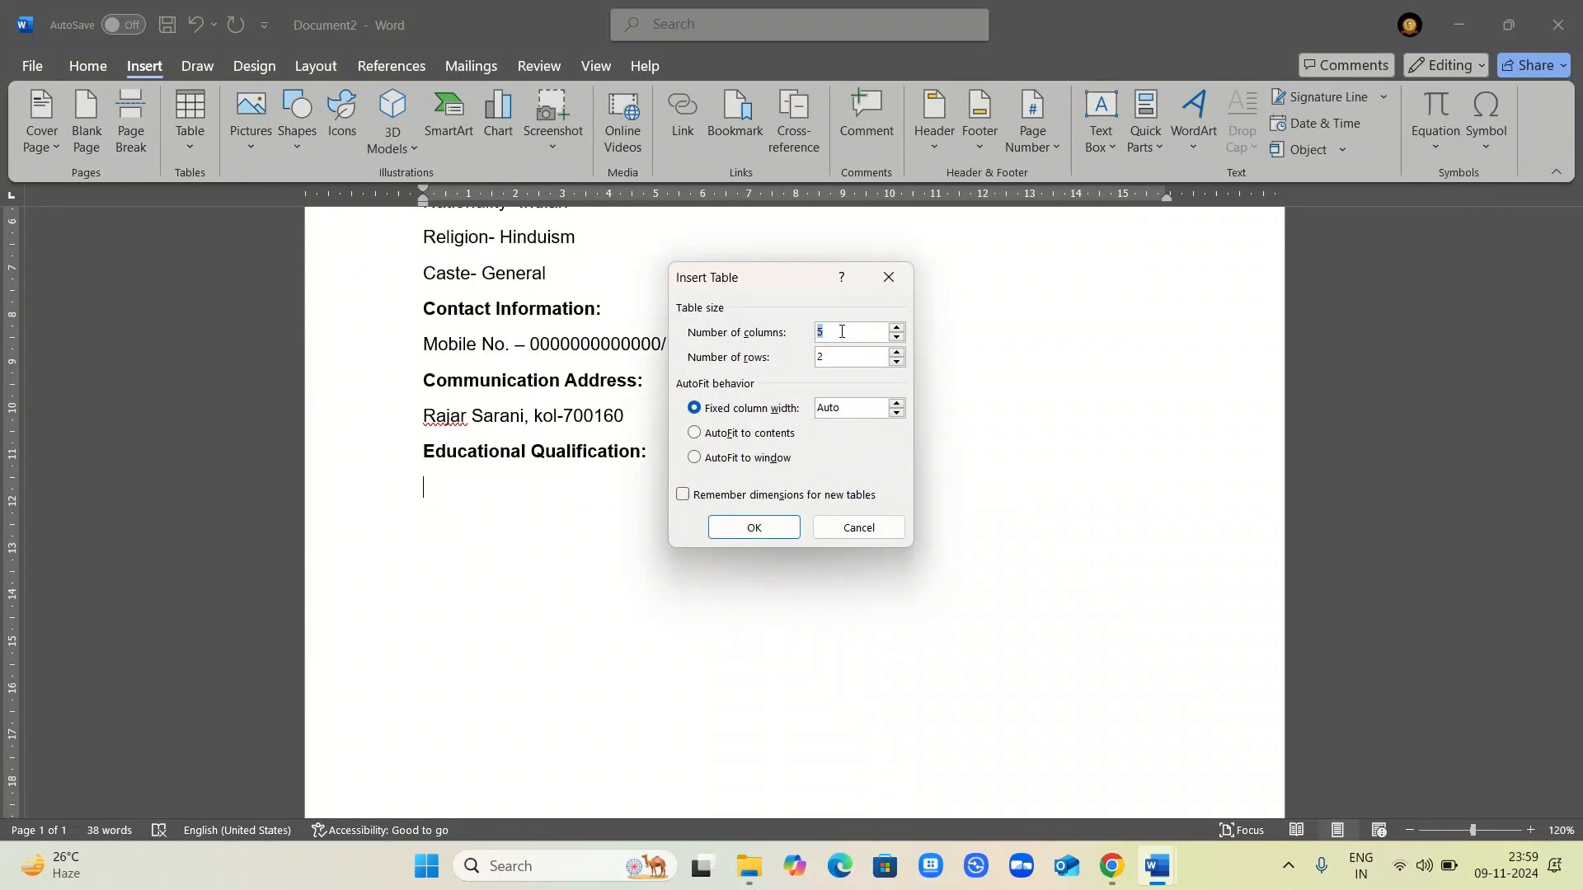
type("4")
key("Tab")
type("4")
left_click(756, 528)
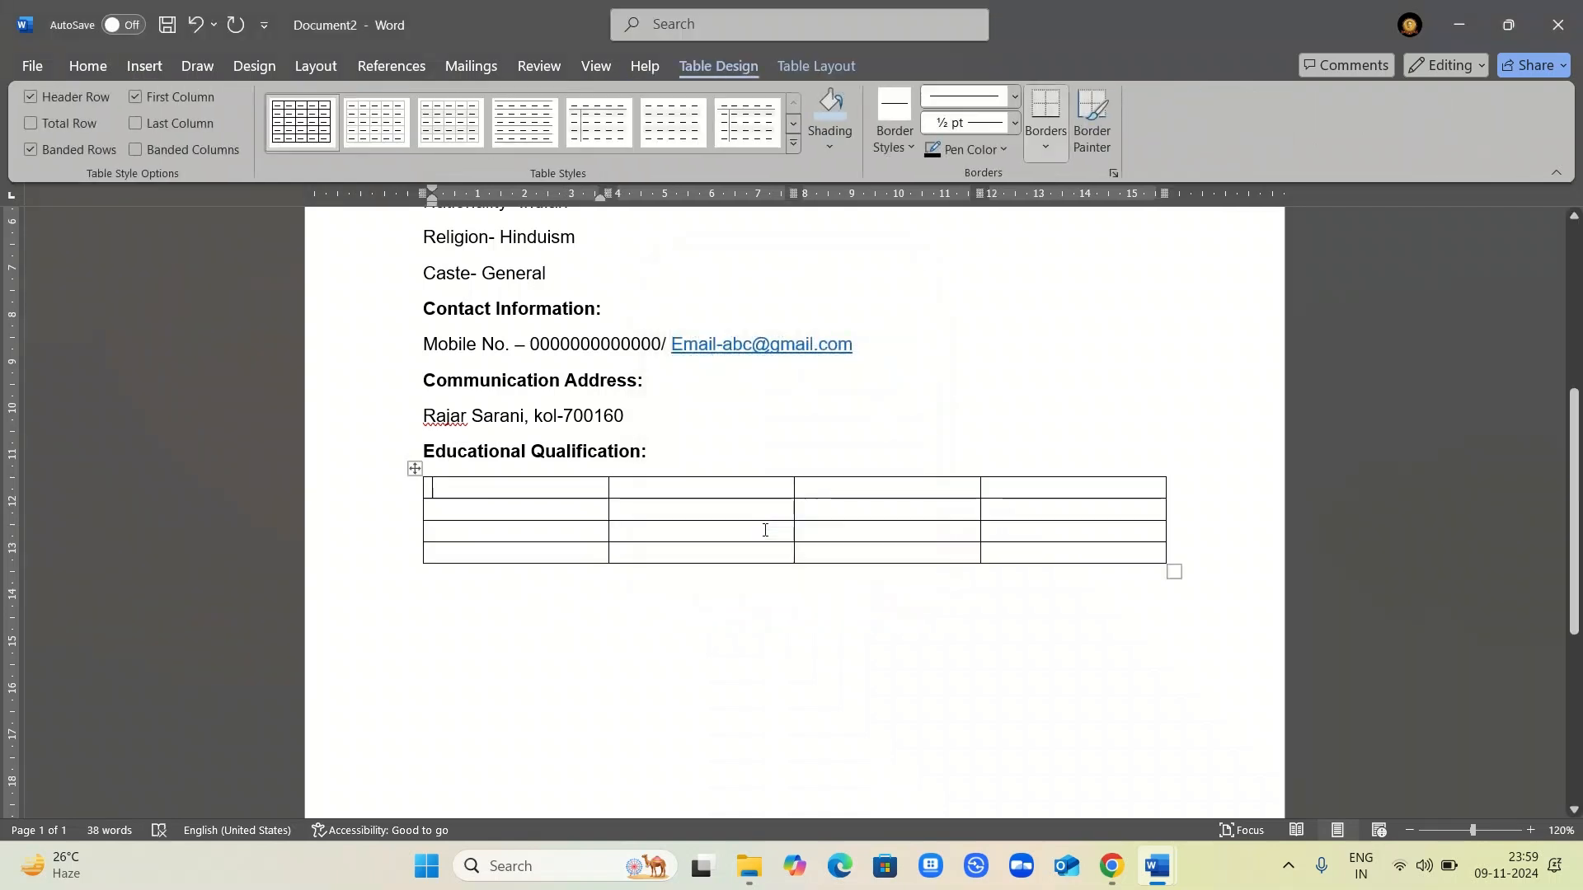
- Fill the table's header row with "Exam Name", "Board/ University", "Year of Passing" and "Percentage"
type("E")
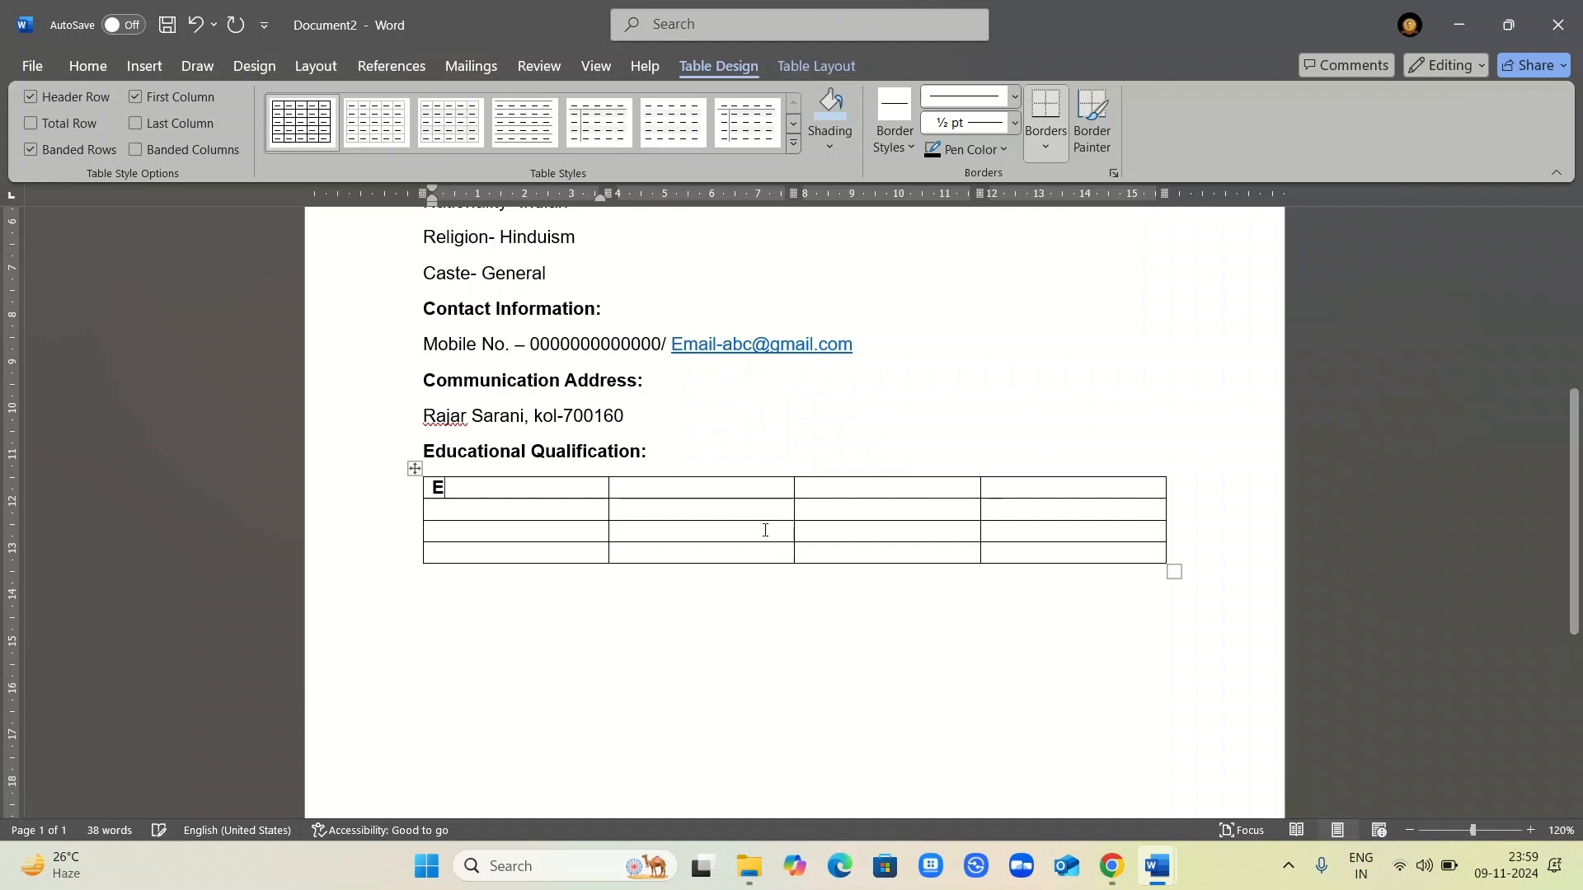
type("xam Name")
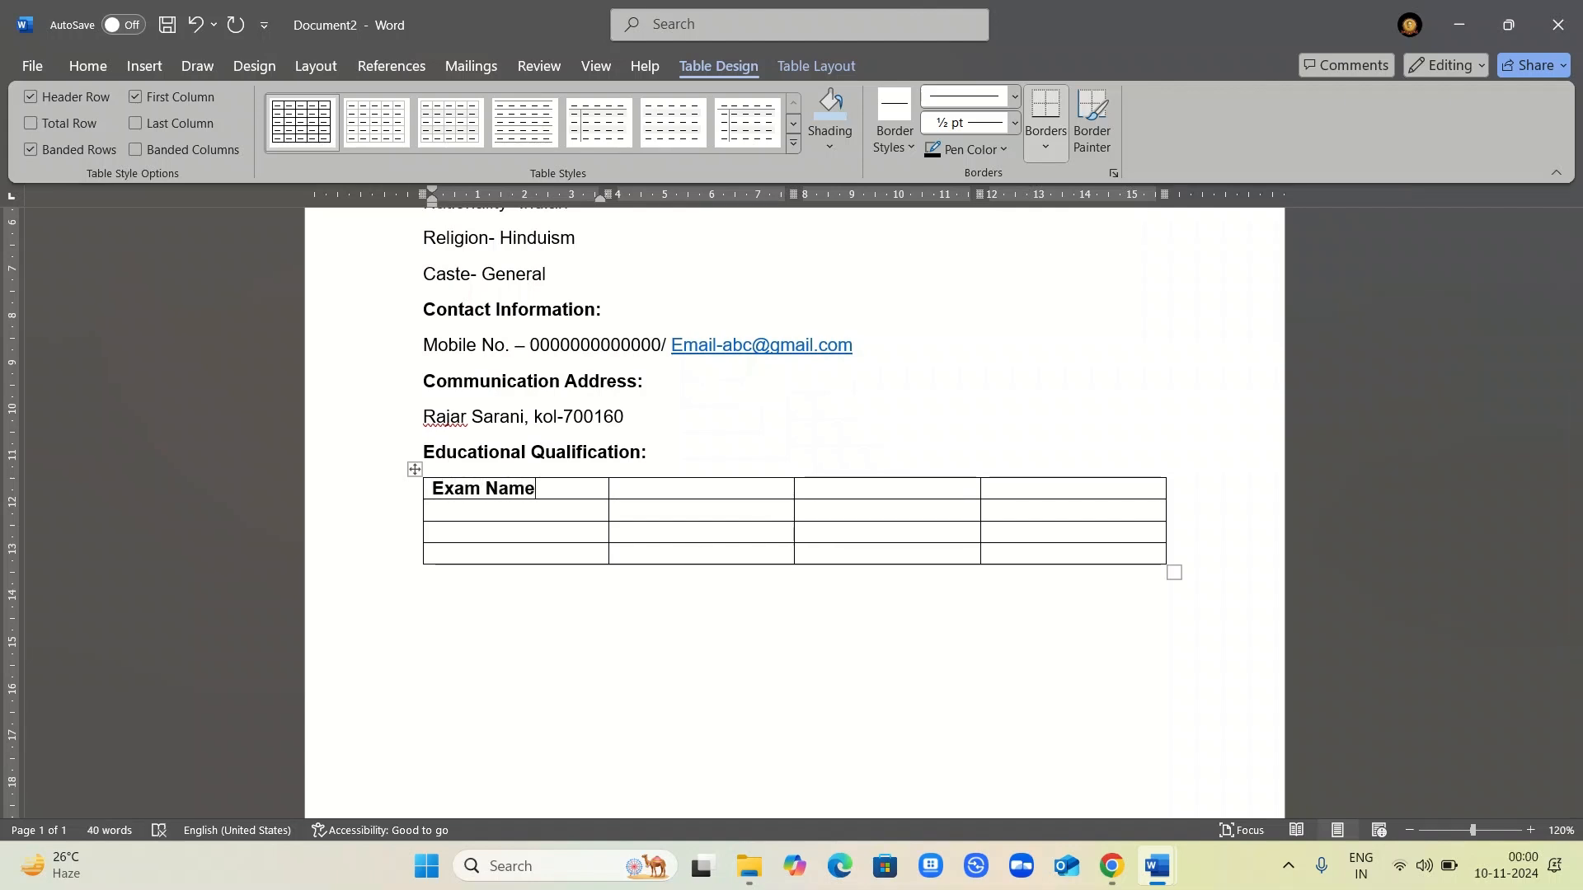
key("Tab")
type("Board/ Uni")
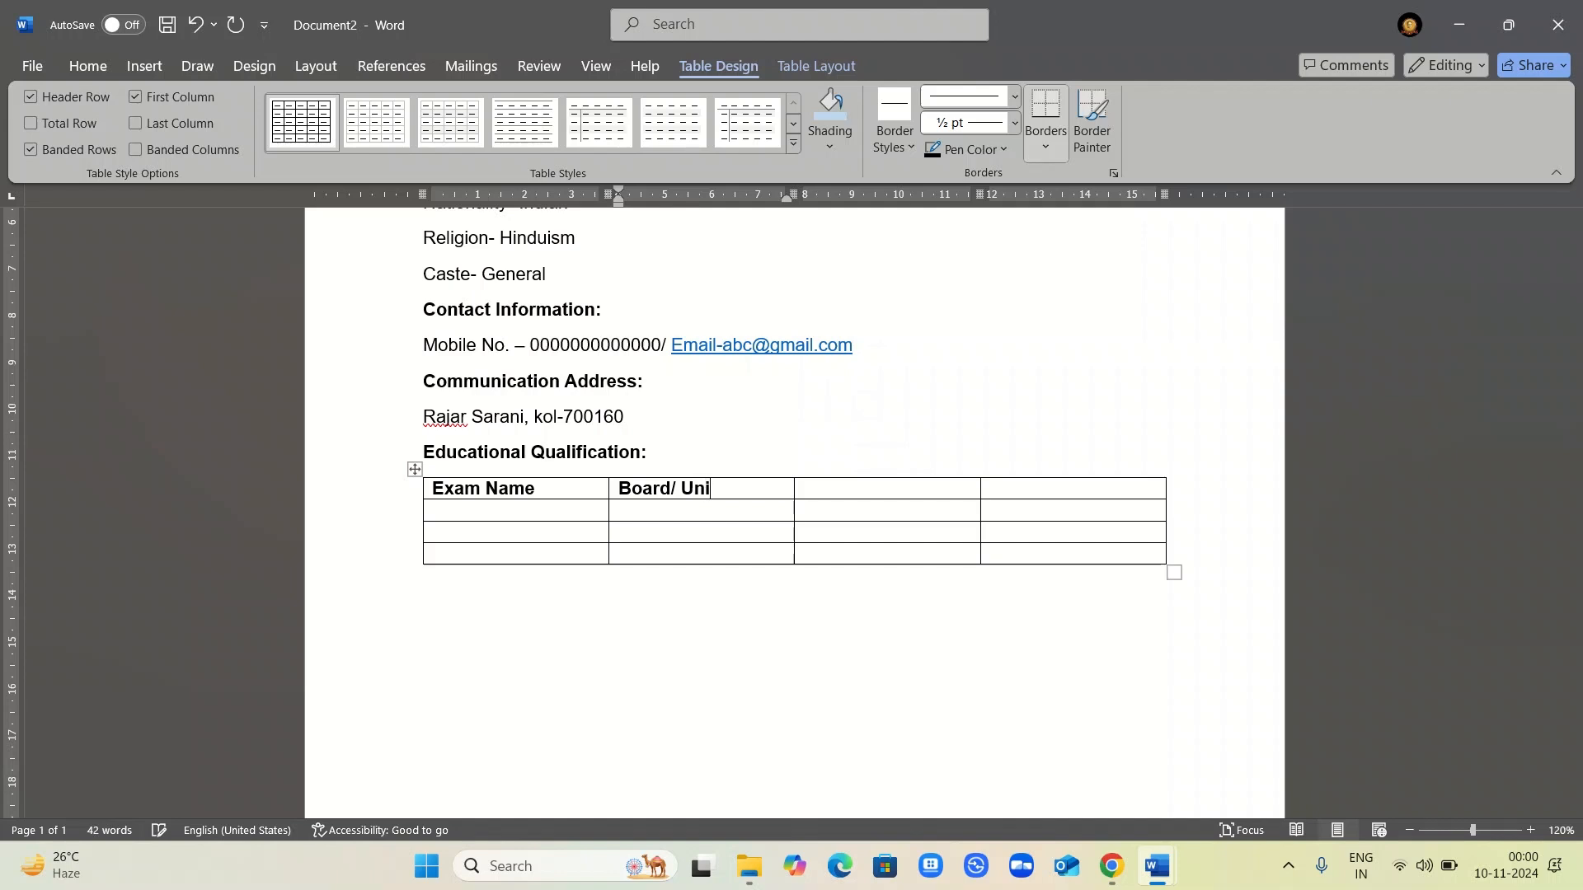
type("versity")
key("Tab")
type("Yea")
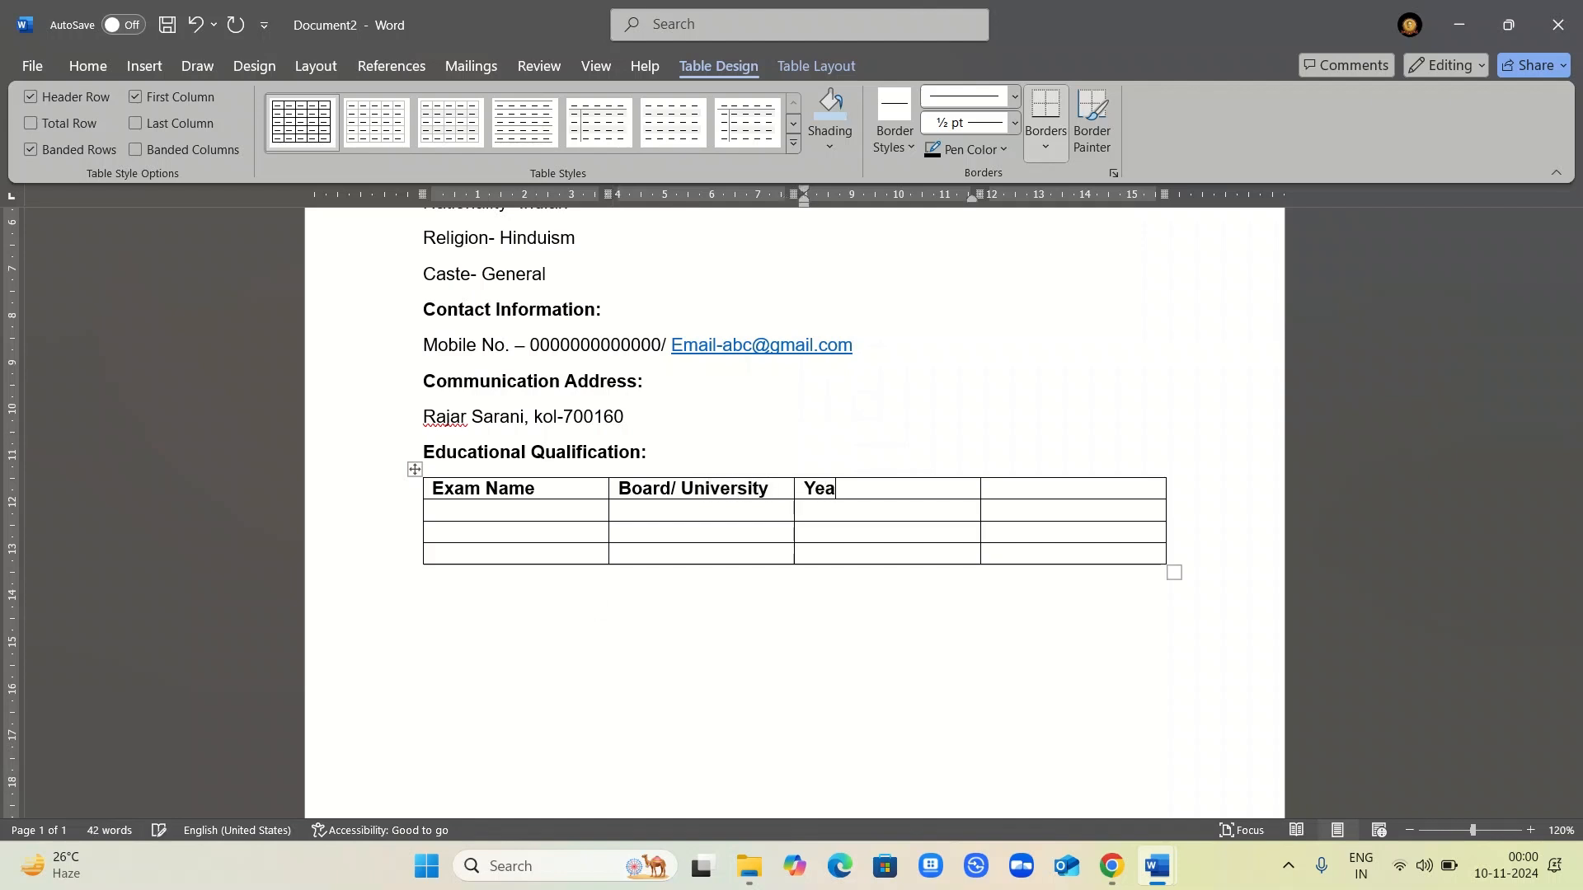
type("r of Passing")
key("Tab")
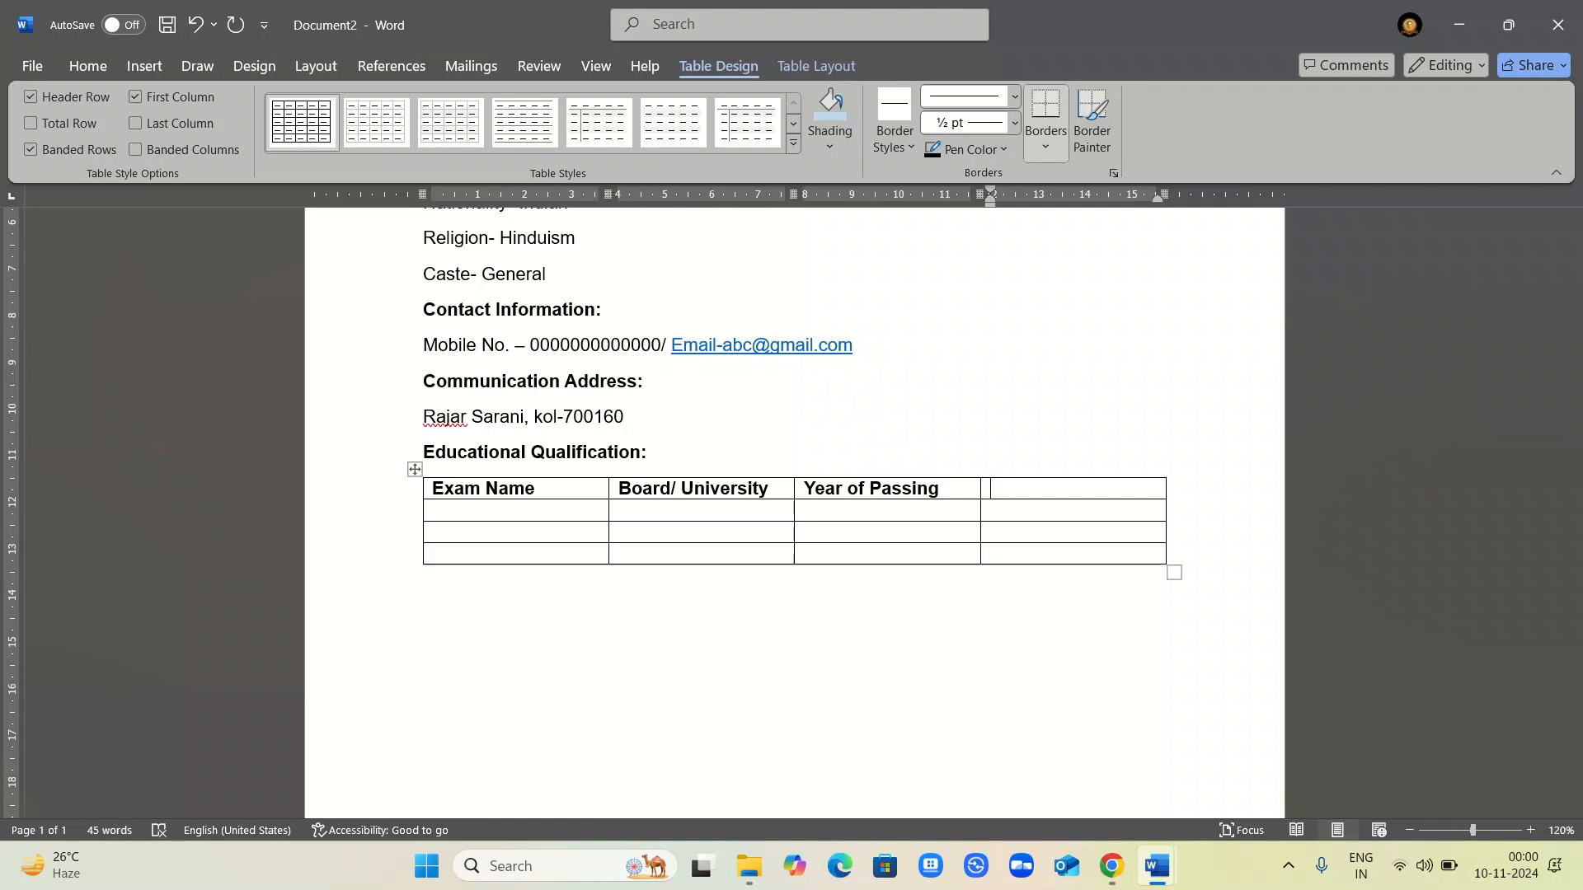
type("Percentage")
key("Tab")
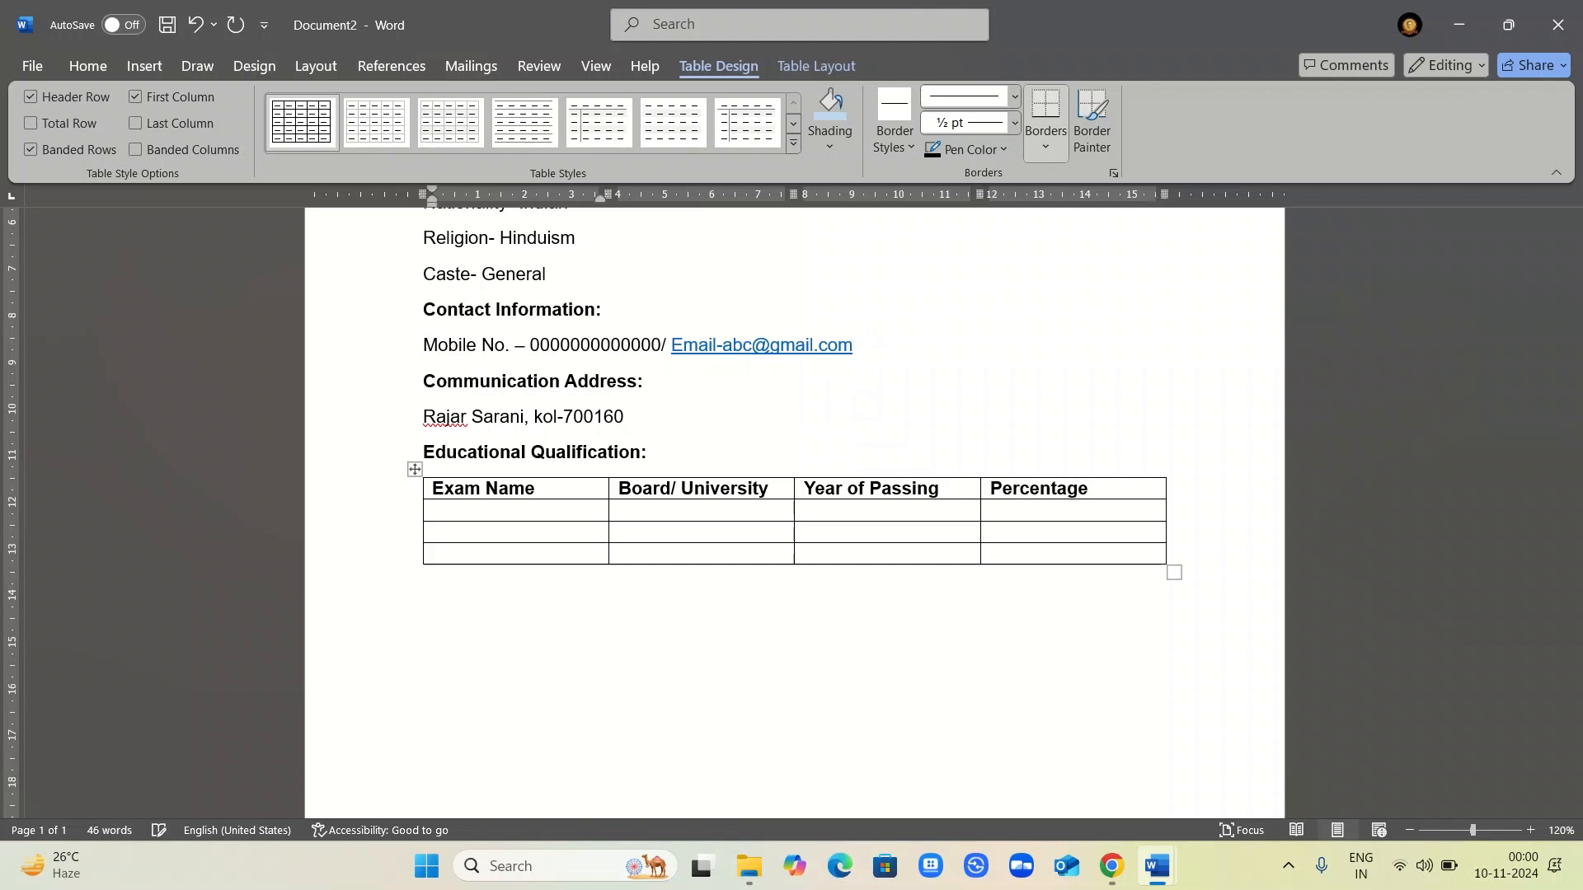
left_click(83, 66)
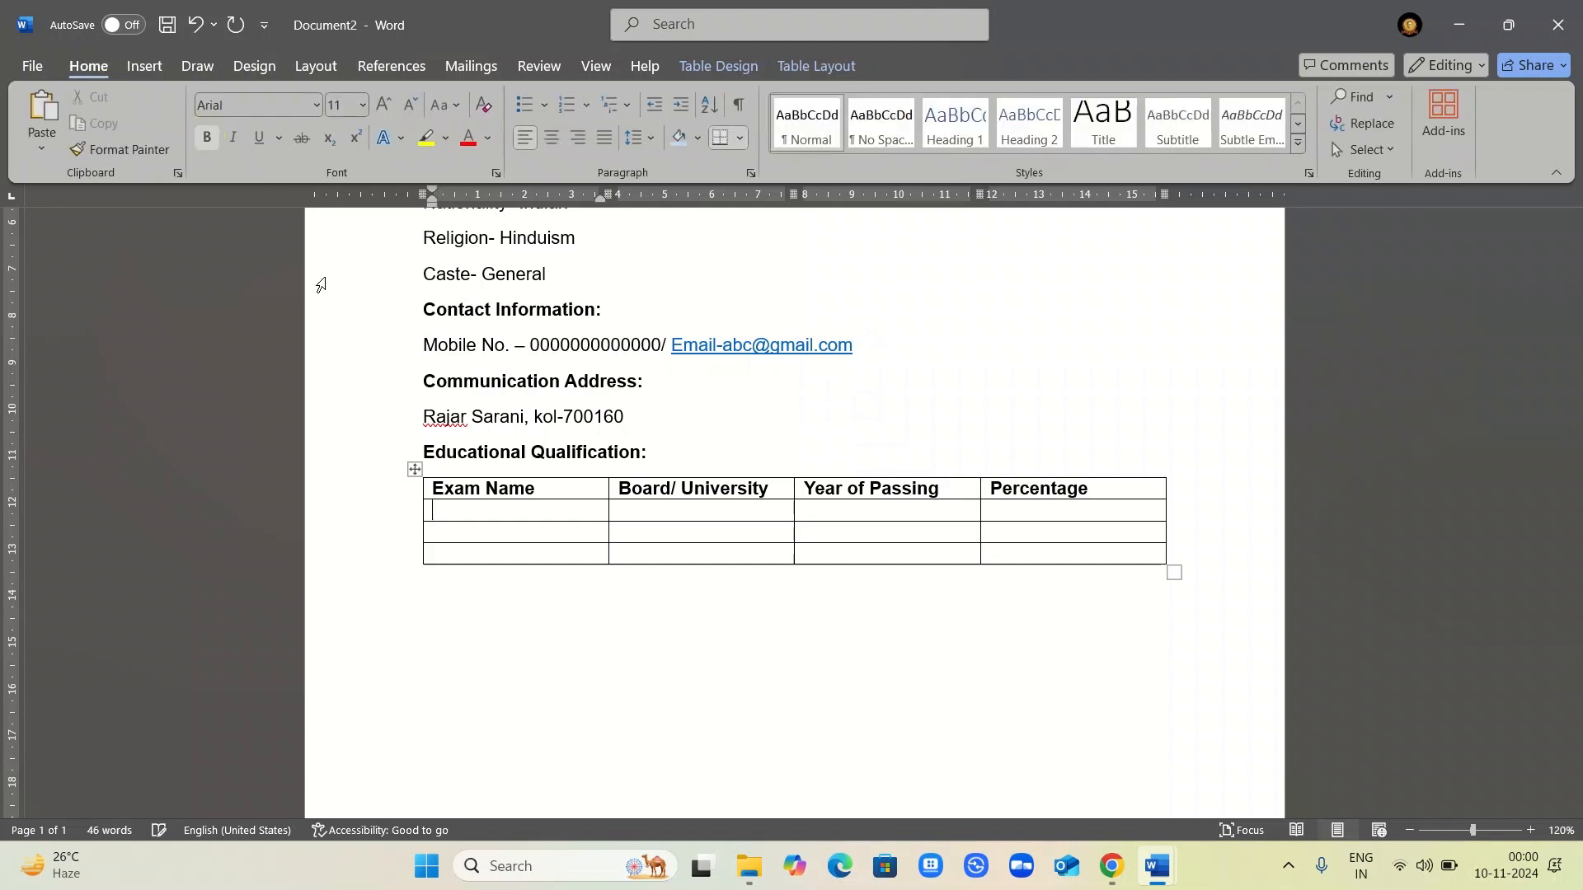
- Enter "Secondary Examination" as the exam name in the first row below the table's header
type("M")
key("BackSpace")
type("Secondary E")
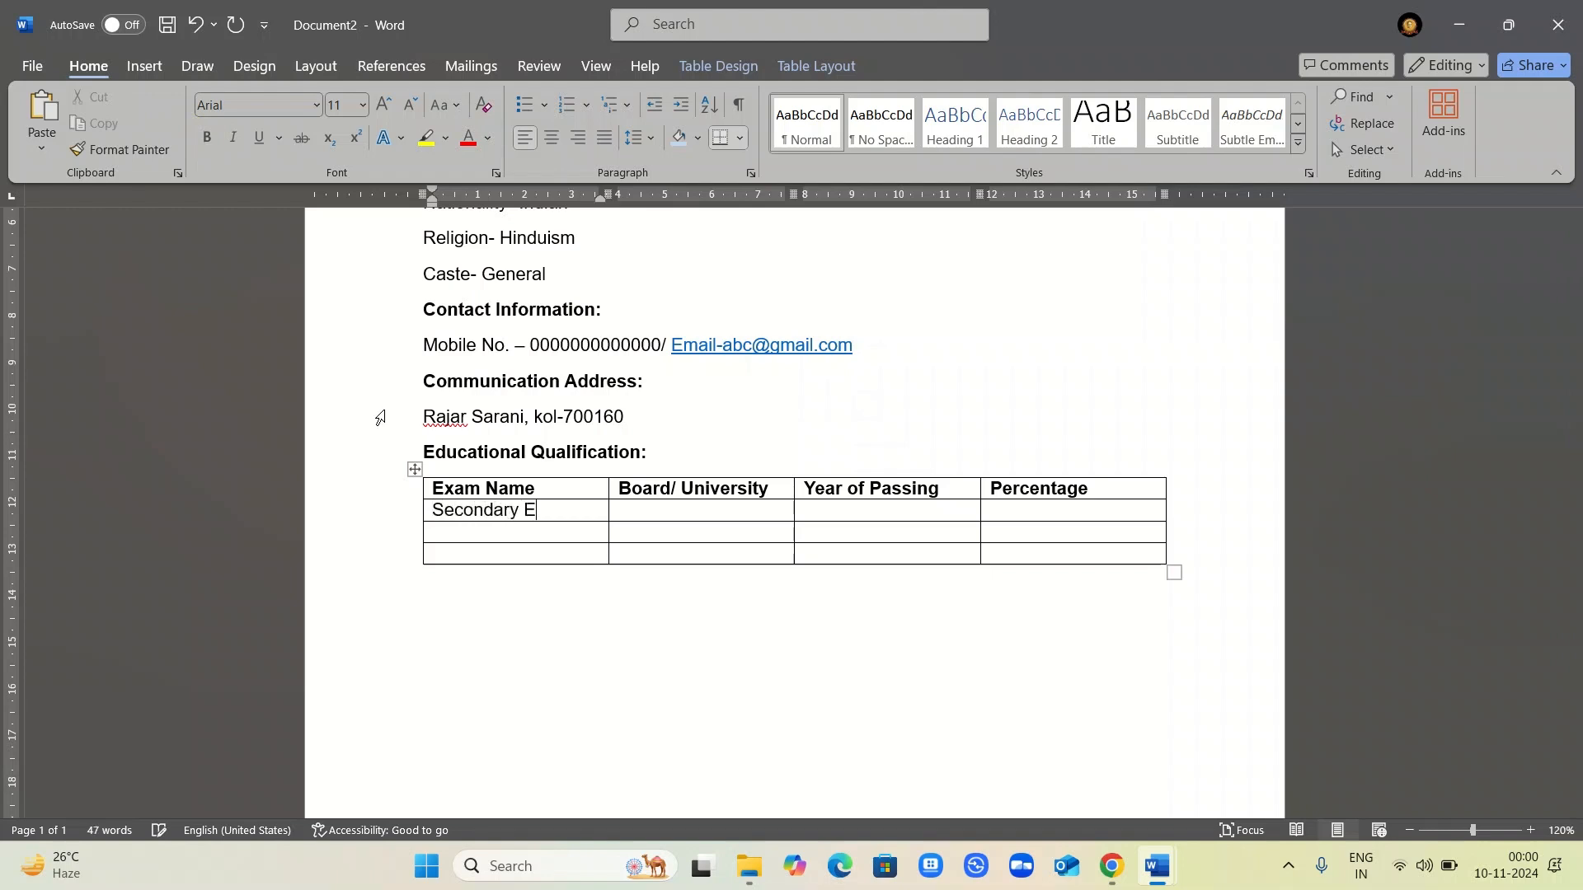
type("xamination")
key("Tab")
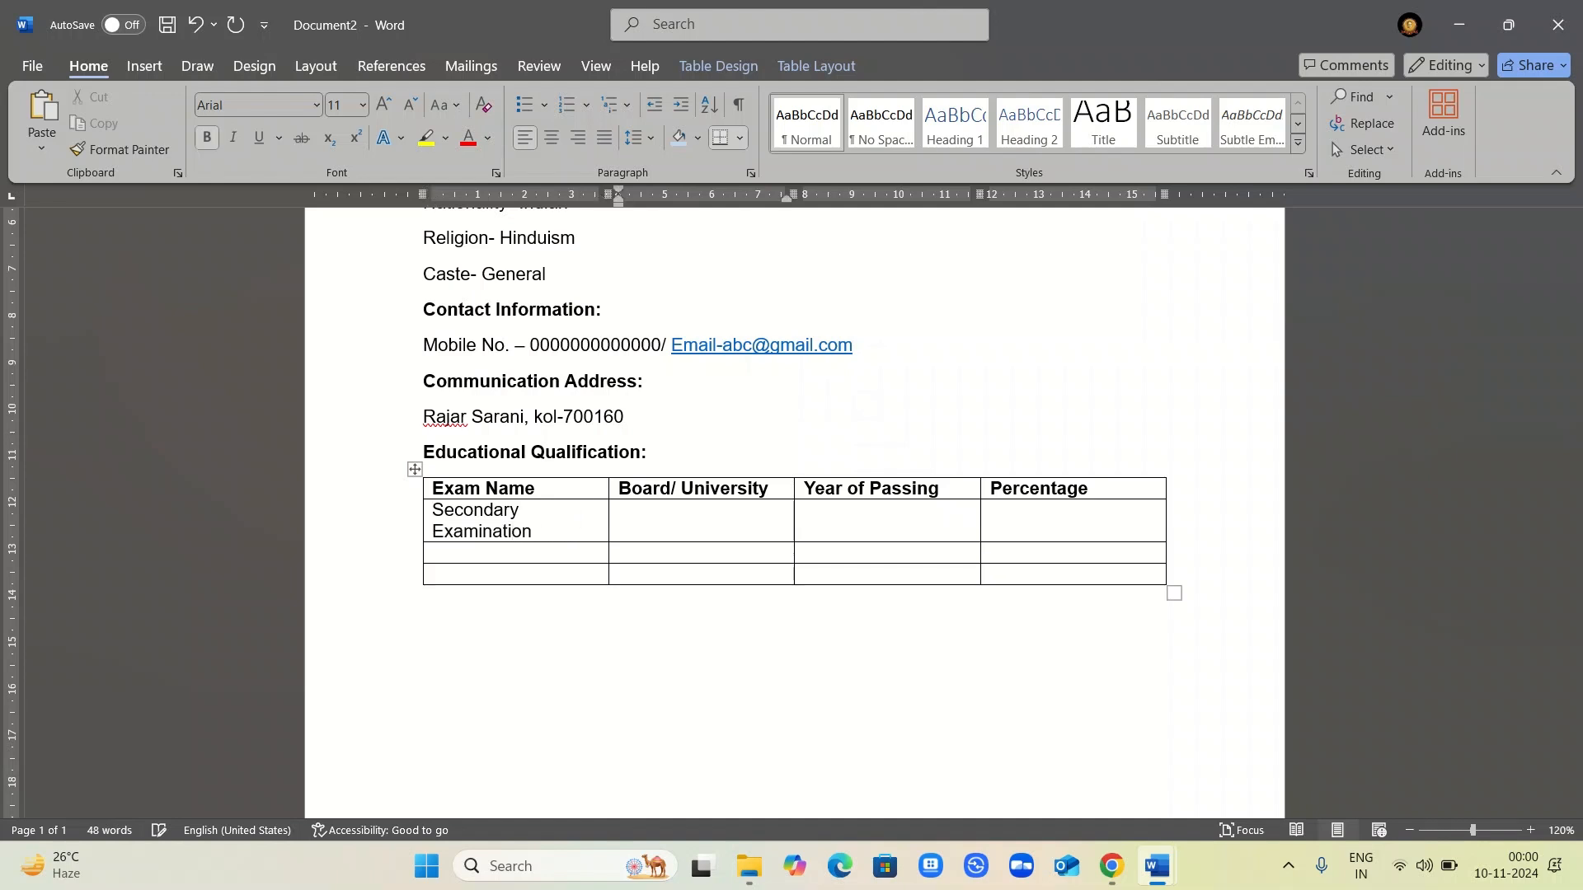
type("W")
key("BackSpace")
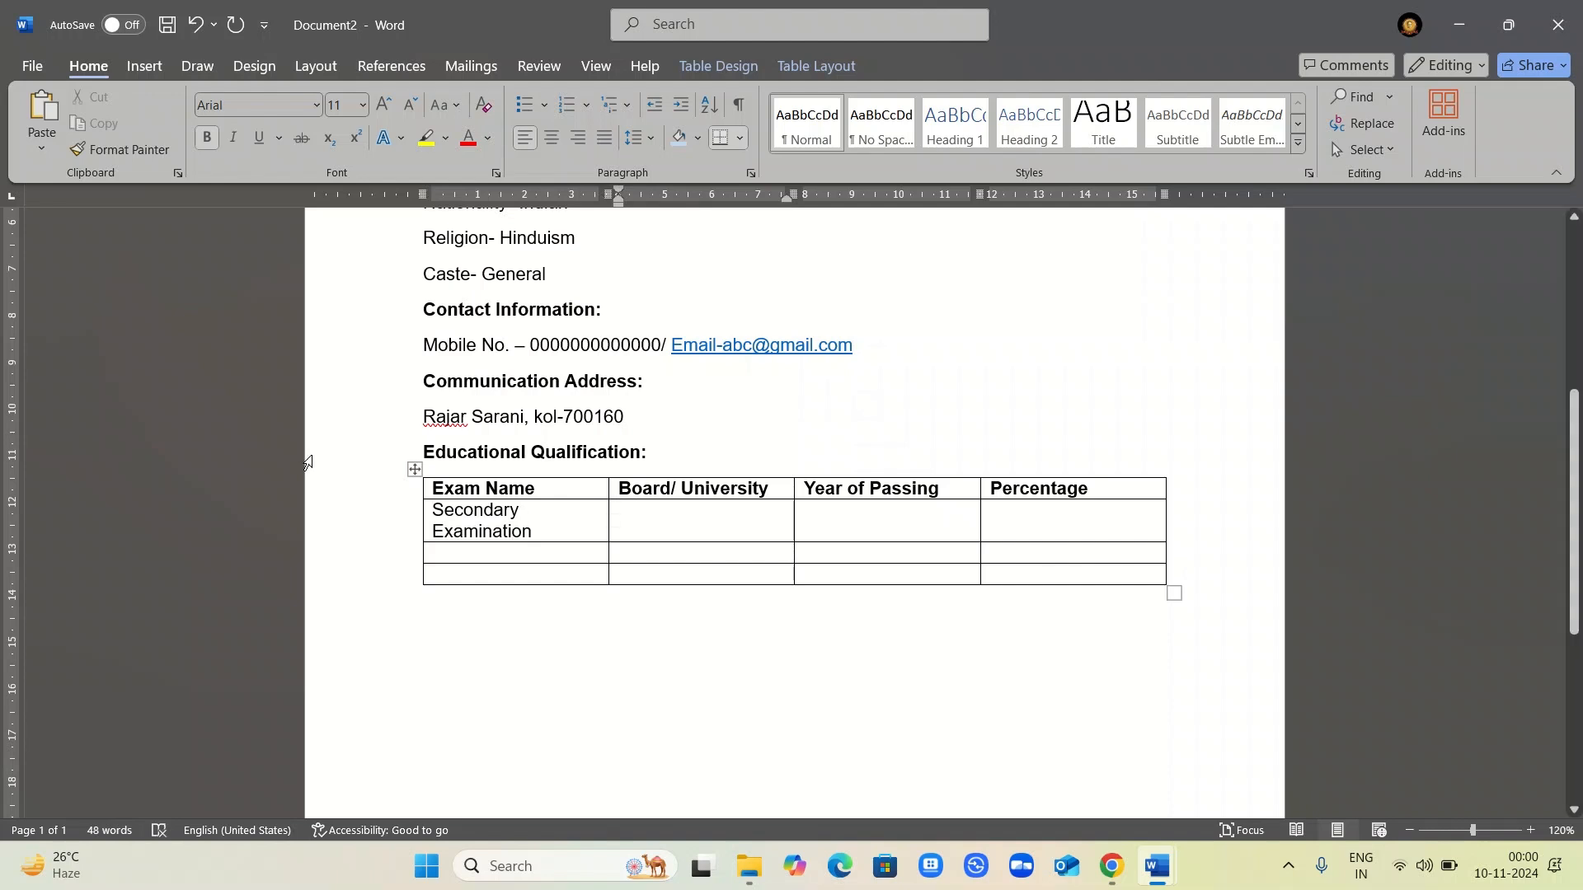
left_click_drag(486, 516, 742, 602)
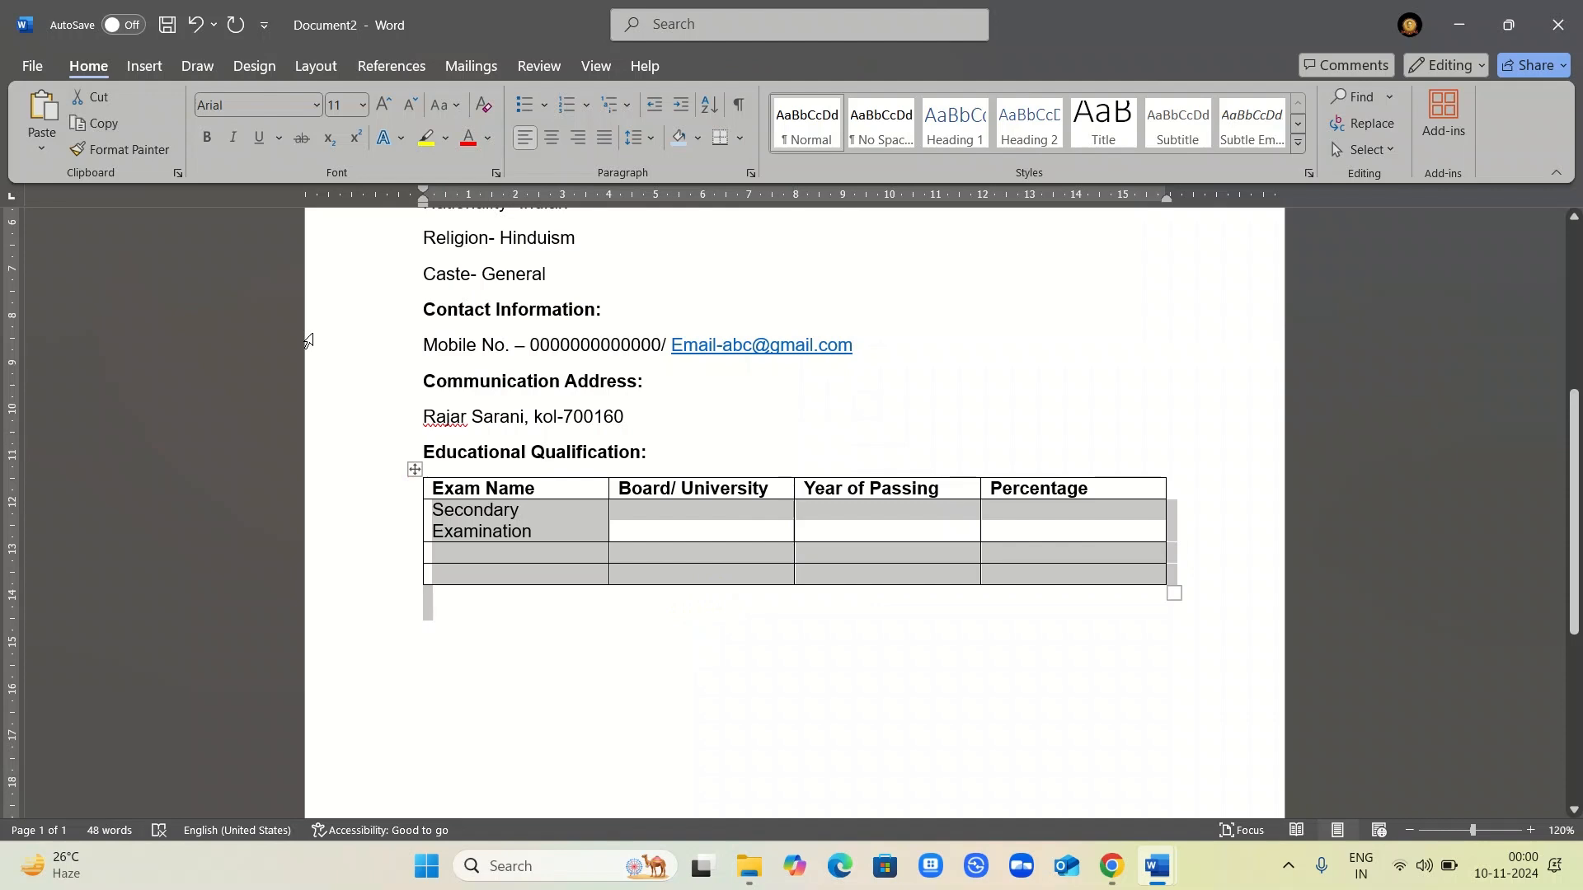
left_click(206, 146)
left_click(206, 146)
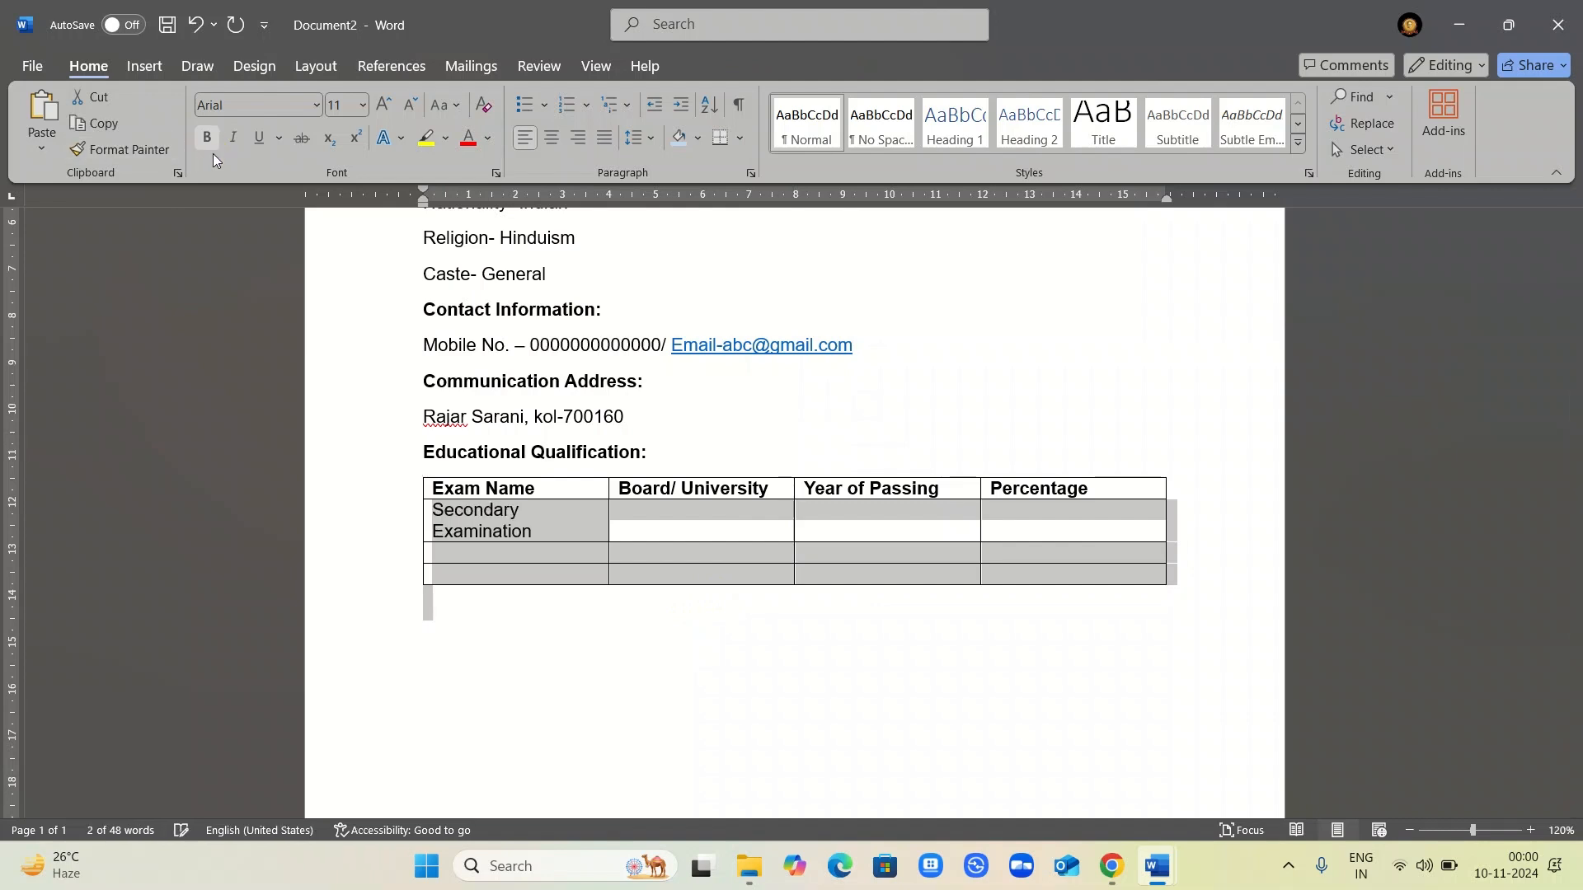
- Complete the Secondary Examination row with board "W.B.B.S.E", year of passing 2010 and percentage 70
left_click(666, 521)
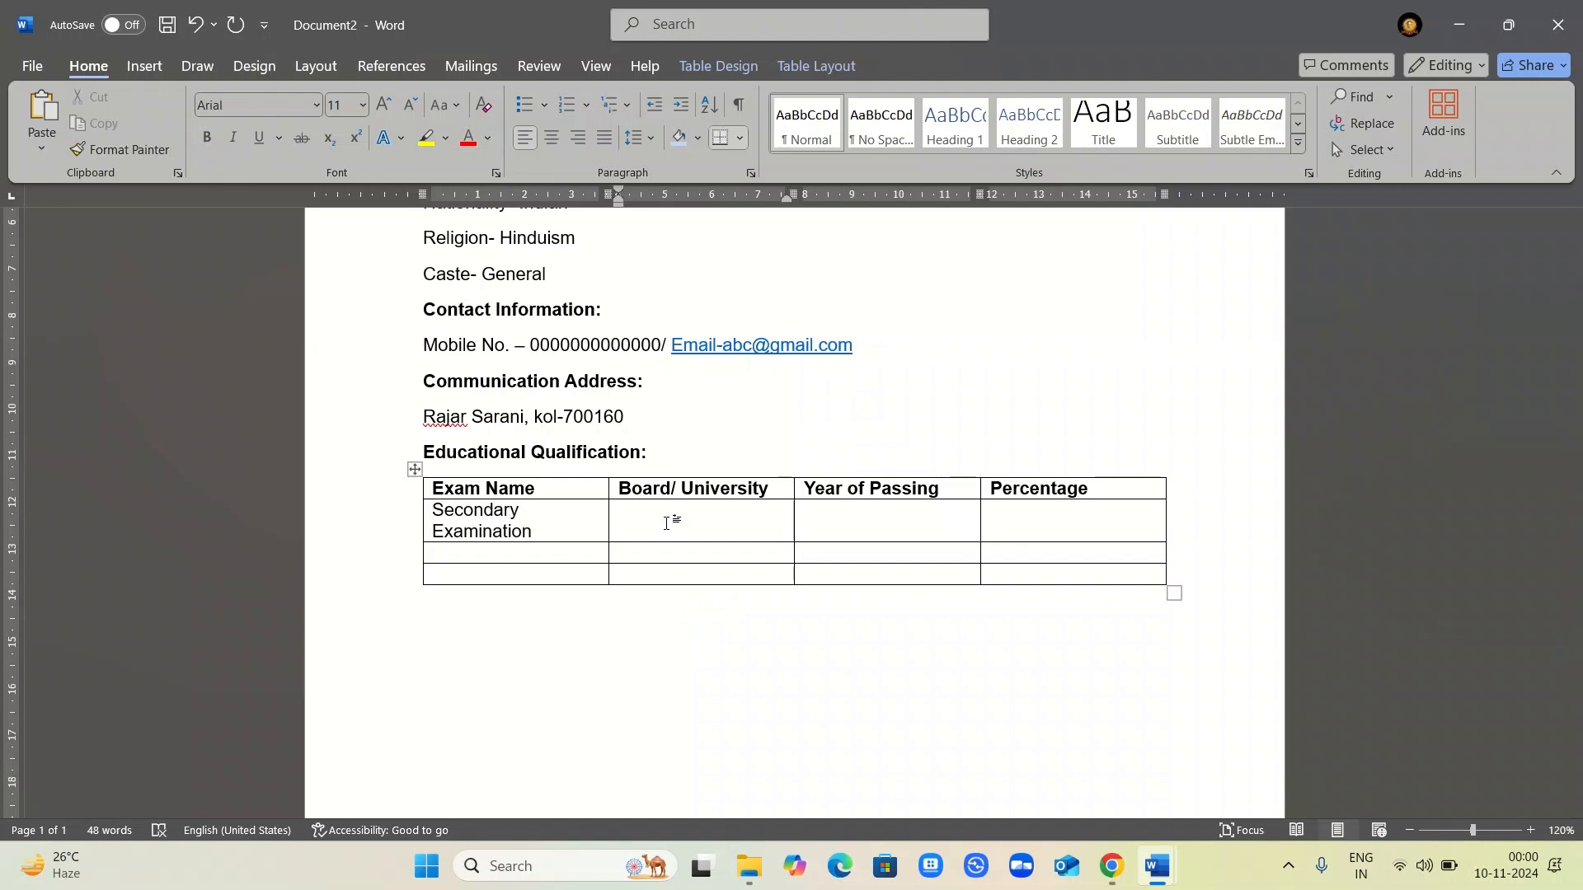
type("W.B.B.S.E")
key("Tab")
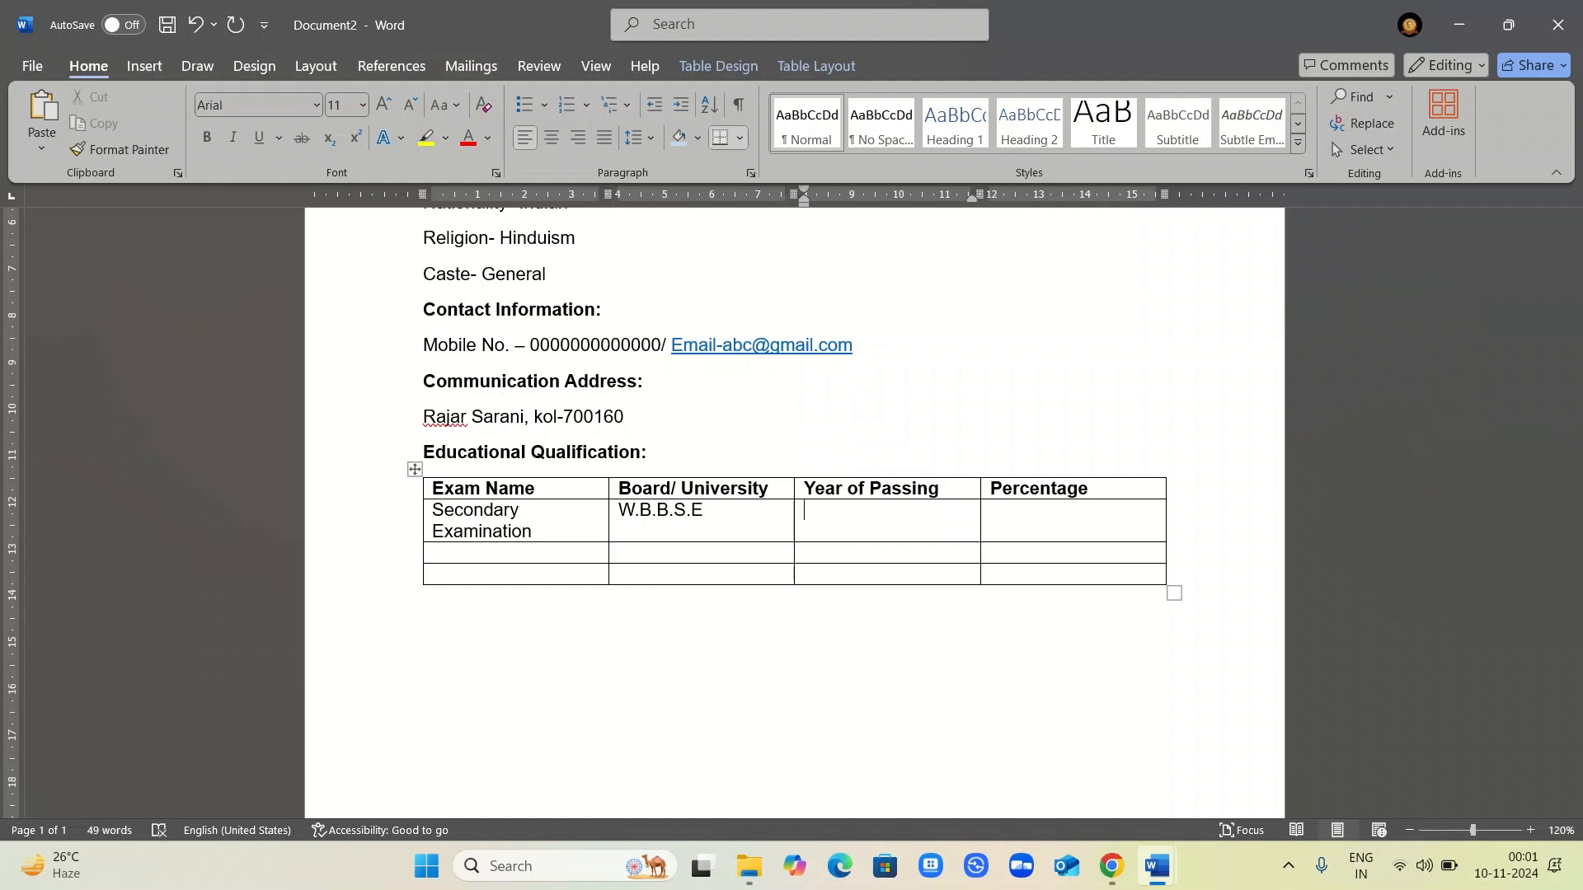
type("2010")
key("Tab")
type("70")
key("Tab")
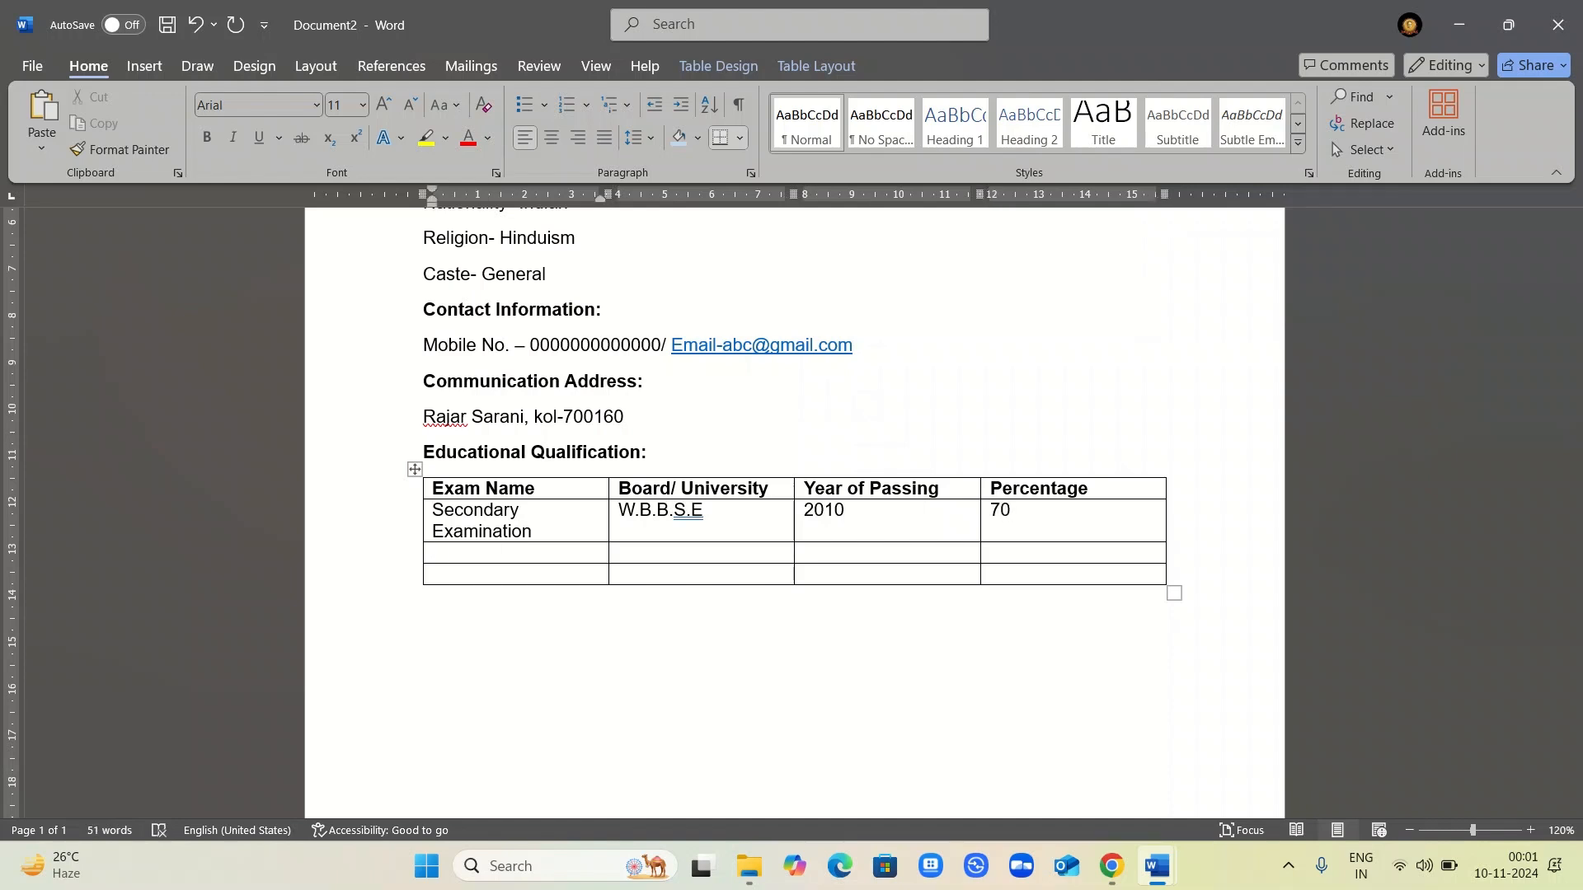
- Enter "Higher Secondary Exam" and its board "W.B.C.H.S.E" in the row below Secondary Examination
type("hl")
key("BackSpace")
key("BackSpace")
type("hIGHER Secondar")
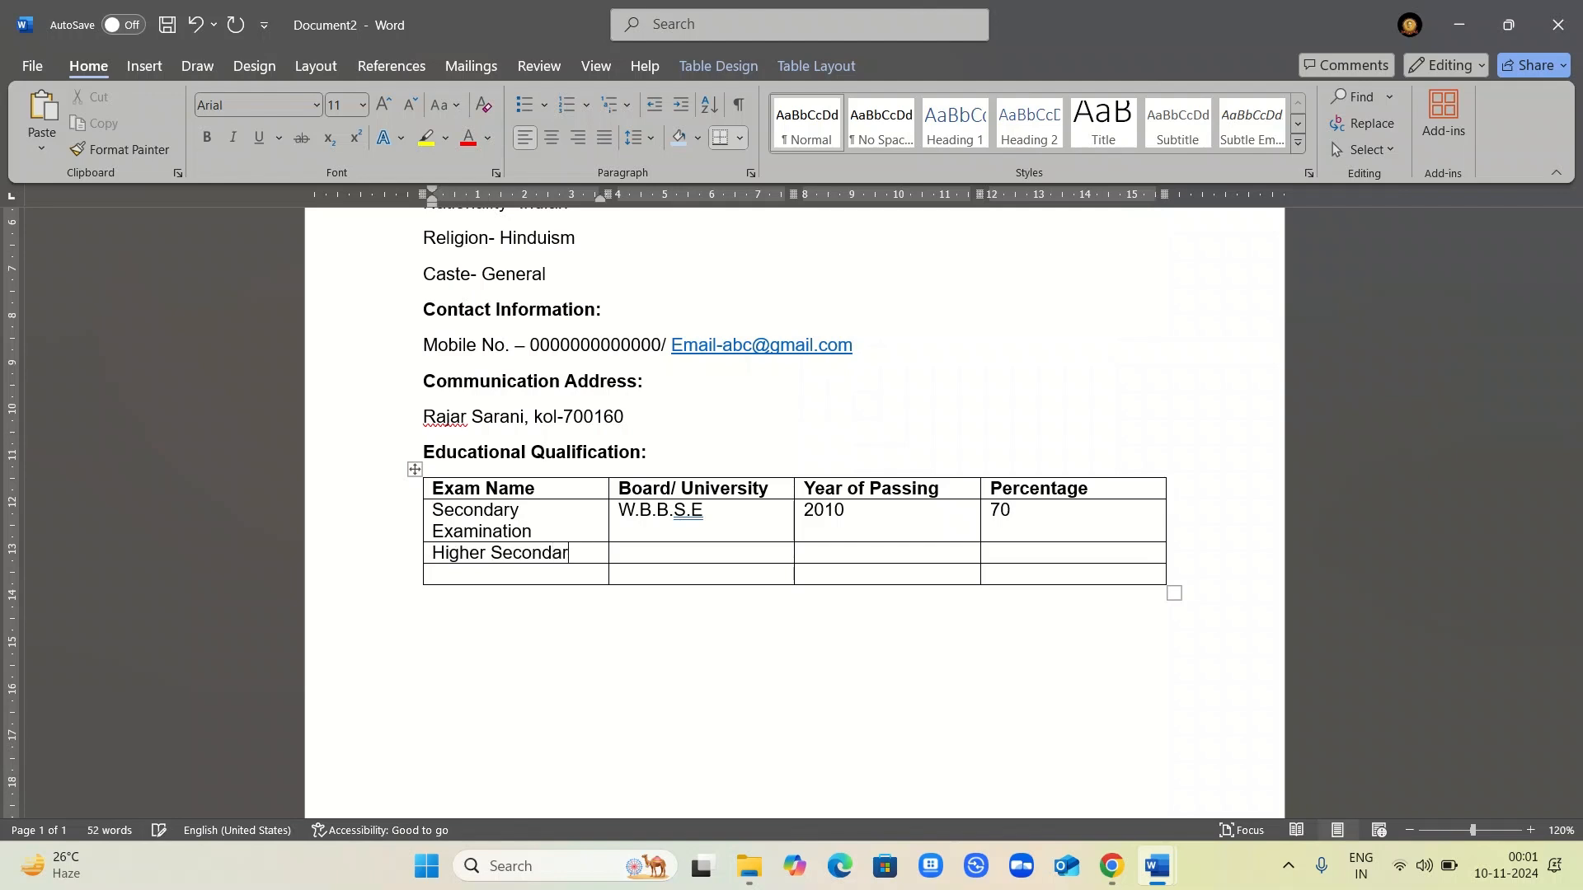
type("y Exam")
key("Tab")
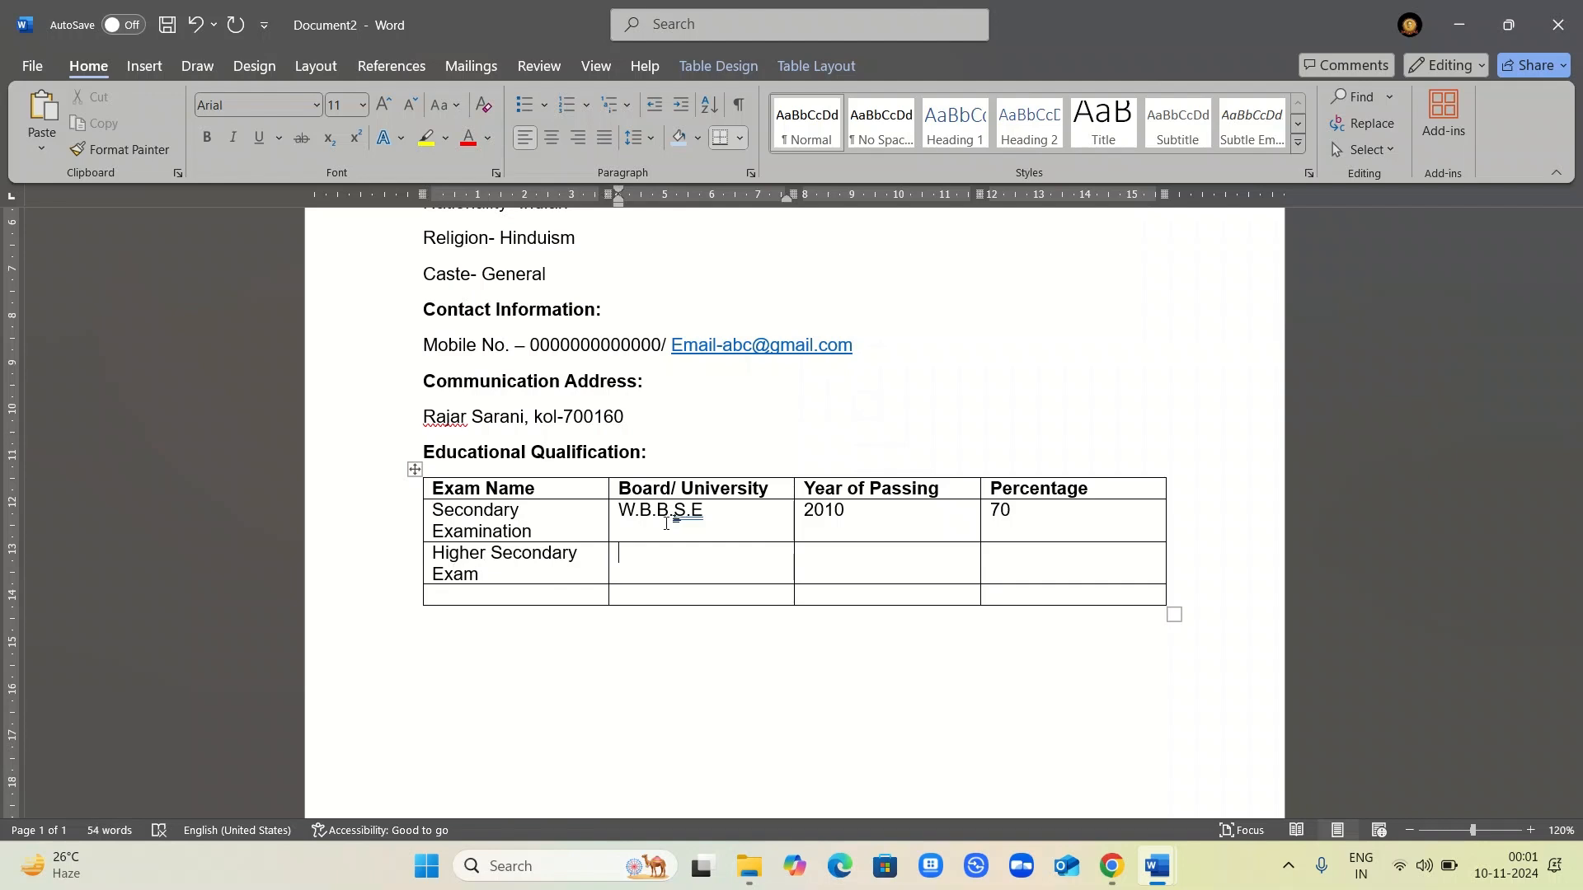
type("W.B.C.H.S.E")
key("Tab")
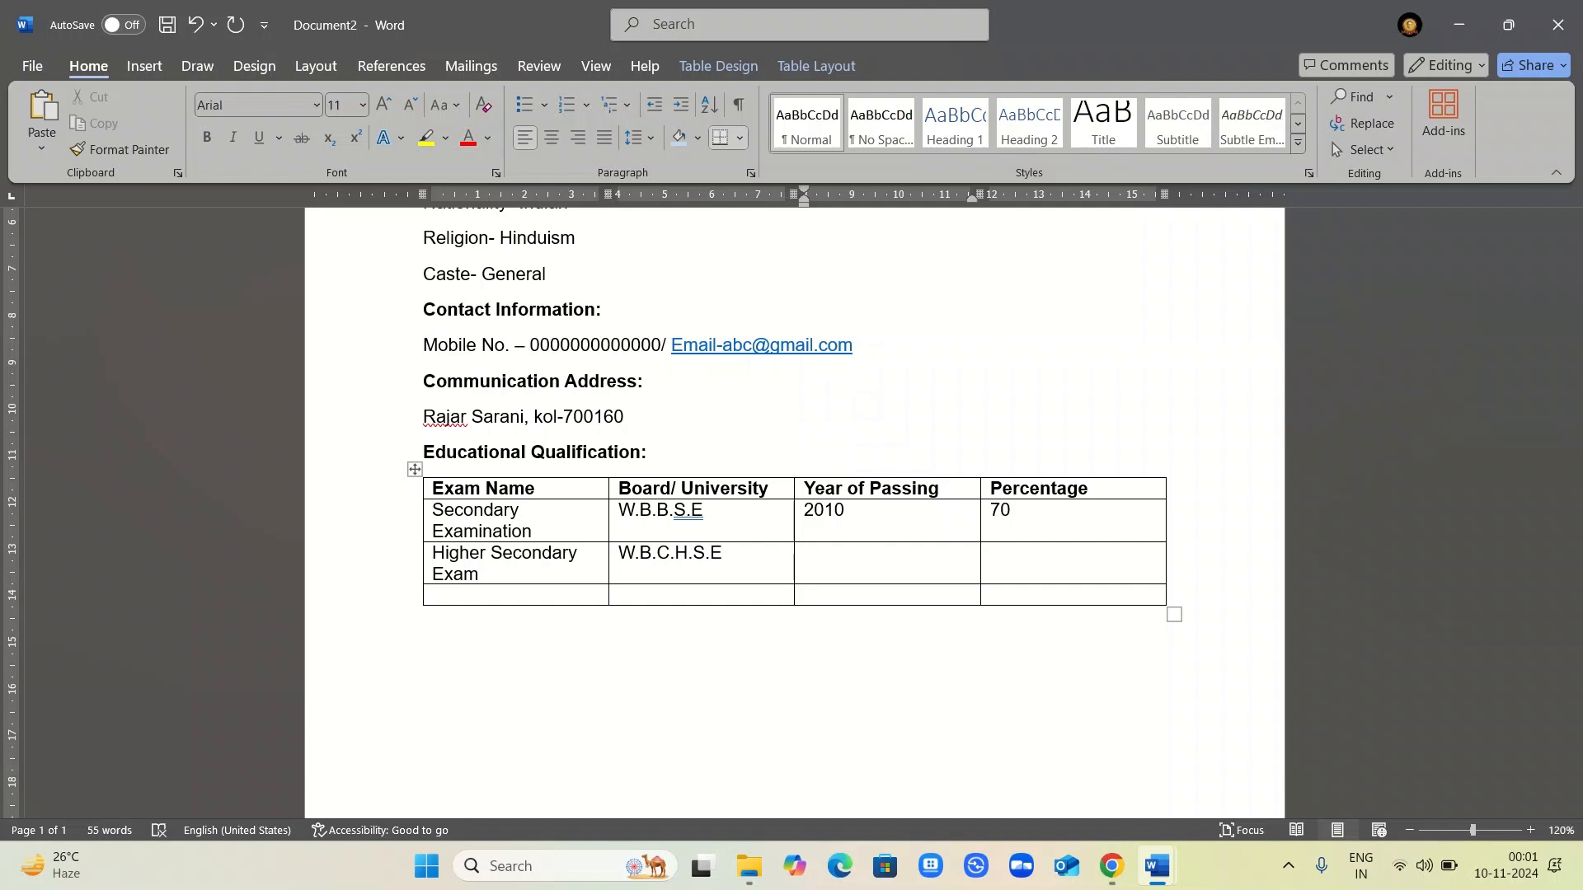
- Set the Higher Secondary Exam row's year of passing to 2012 and its percentage to 76
type("20212")
key("BackSpace")
key("BackSpace")
key("BackSpace")
type("12")
key("Tab")
type("76")
key("Tab")
- Fill the table's last row with "Graduation", "University of Calcutta", 2015 and 68
type("GRA")
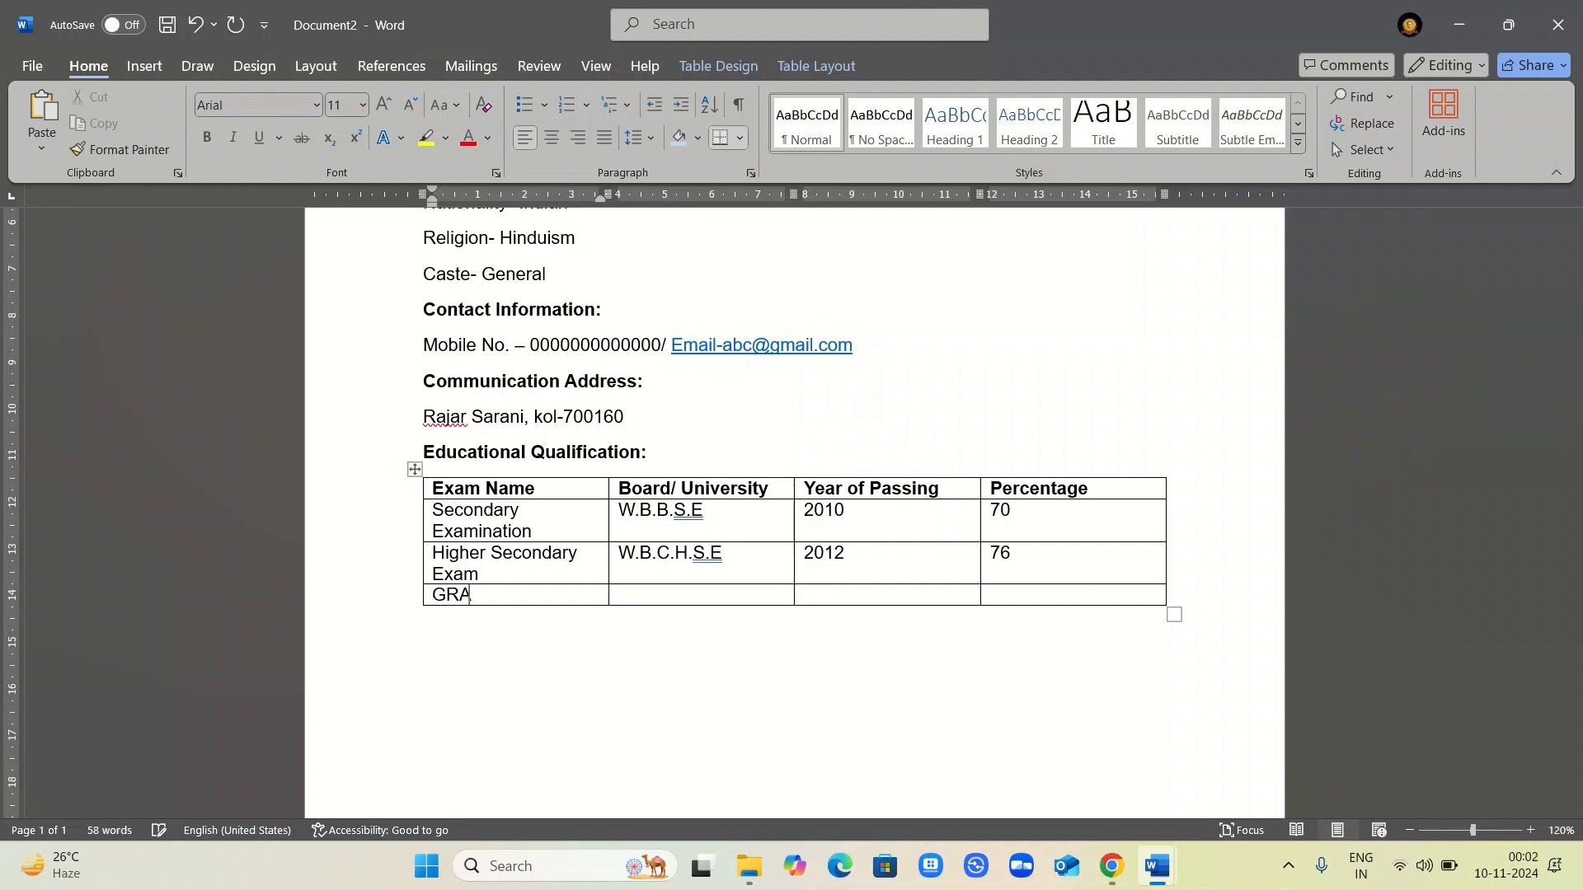
key("BackSpace")
key("BackSpace")
type("raduation")
key("Tab")
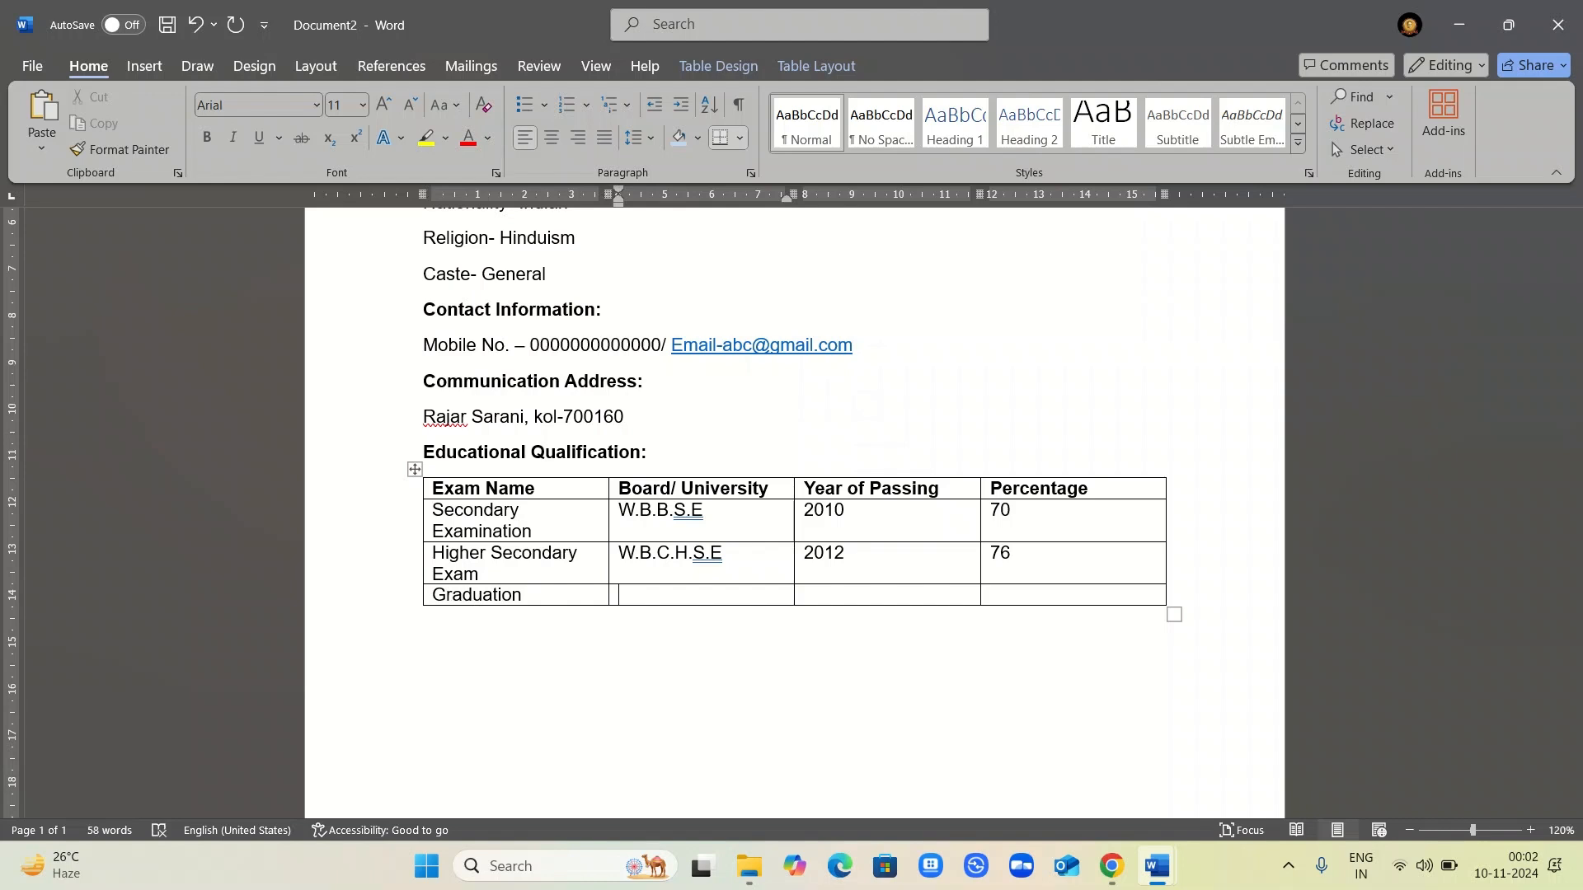
type("University of calcutta")
key("Tab")
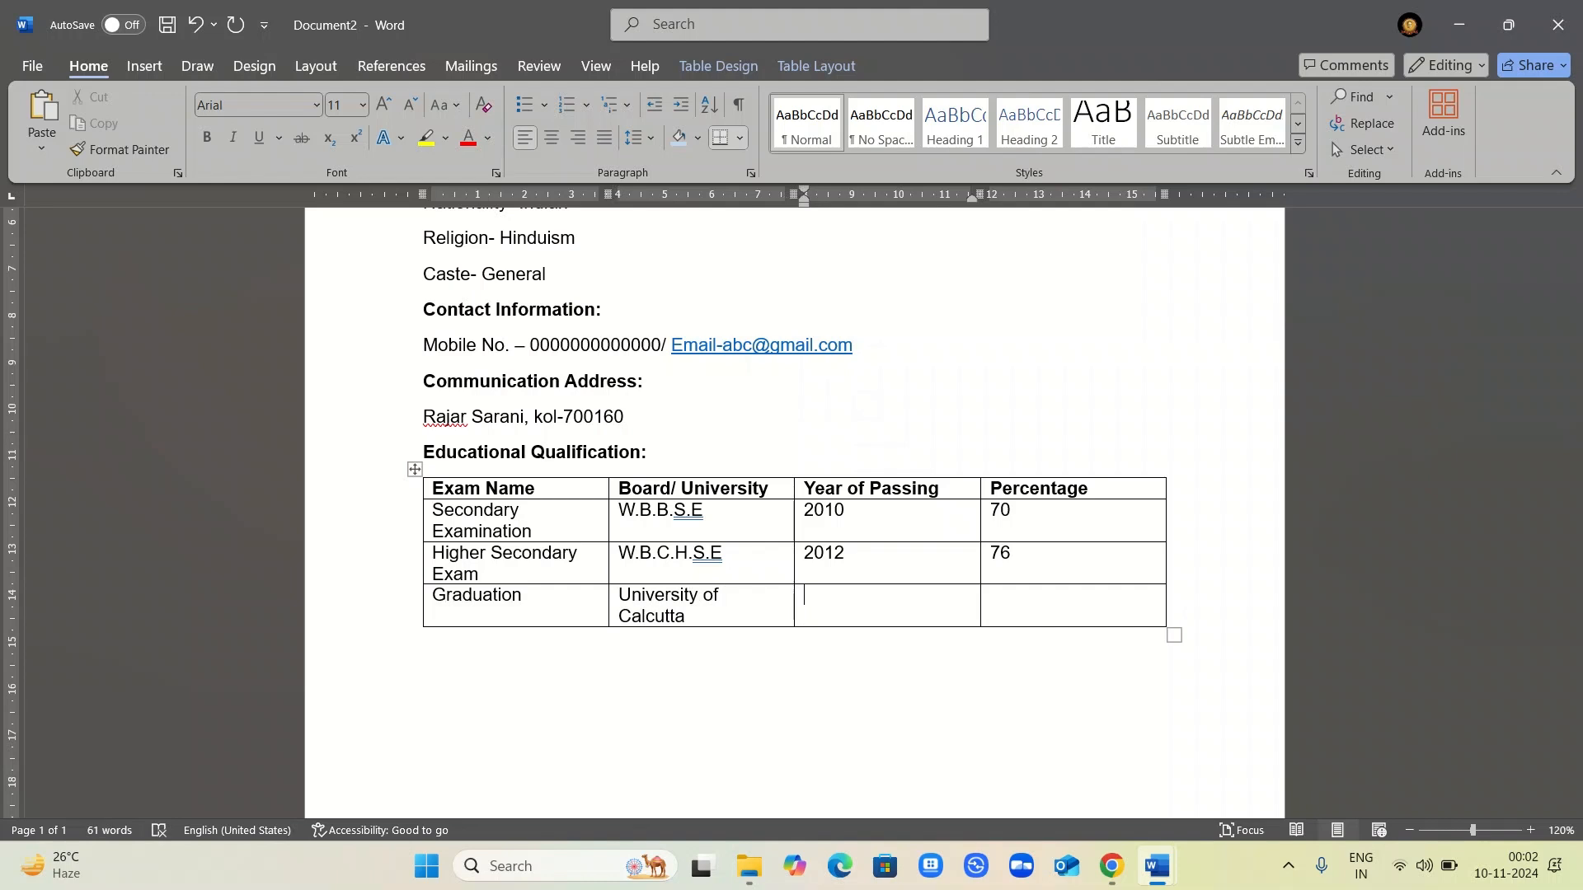
type("2015")
key("Tab")
type("68")
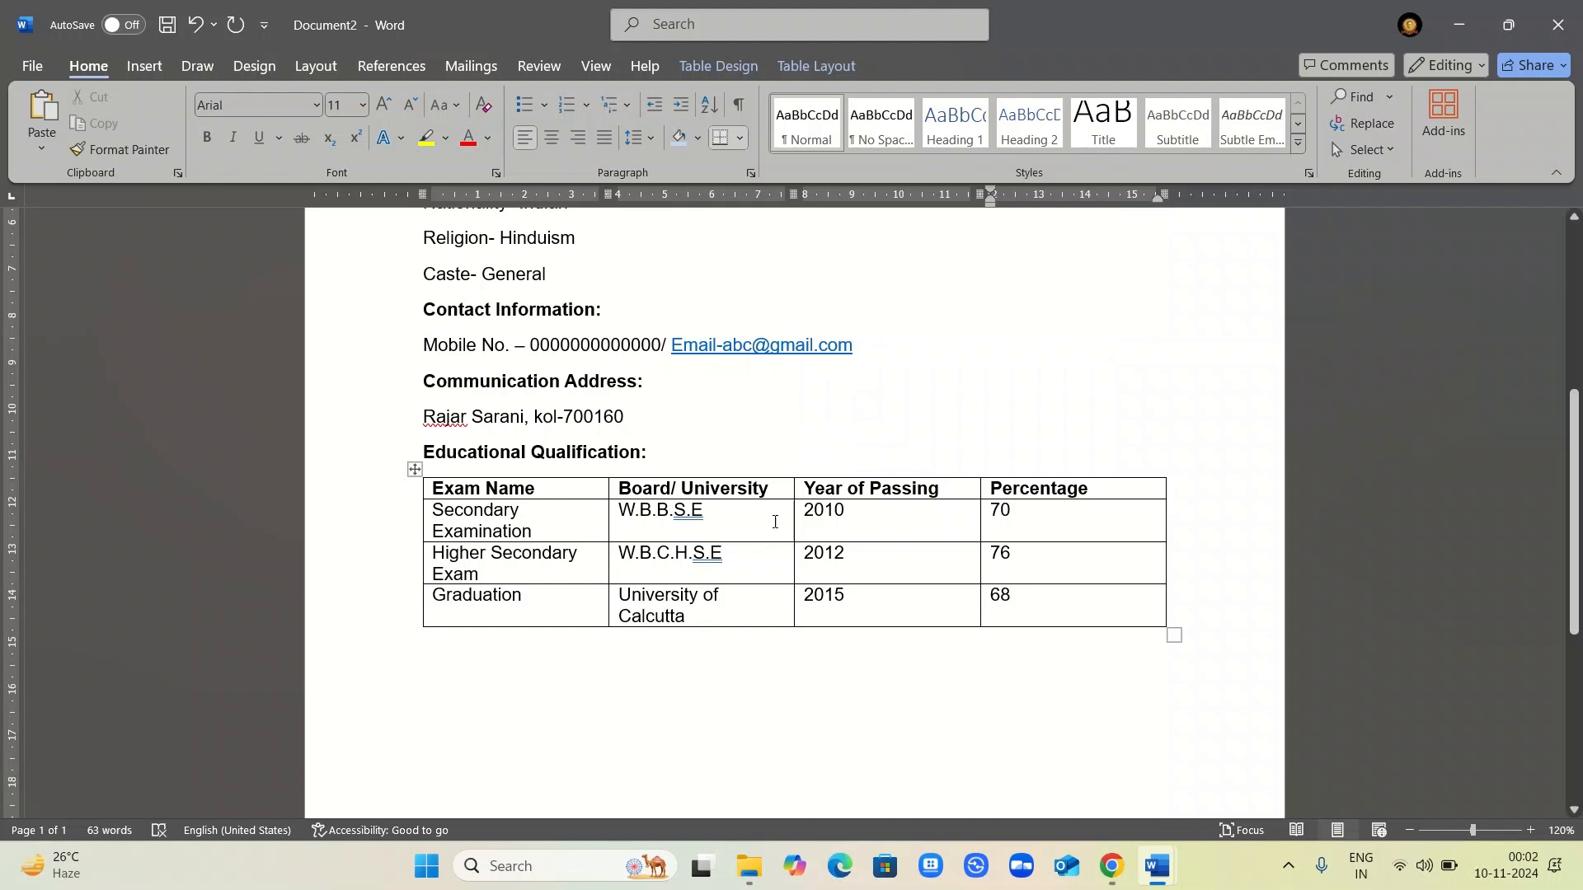
- Add a row at the end of the table with exam name "Post Graduation" and board "University of Calcutta"
left_click(1016, 605)
left_click(1014, 604)
left_click(1025, 606)
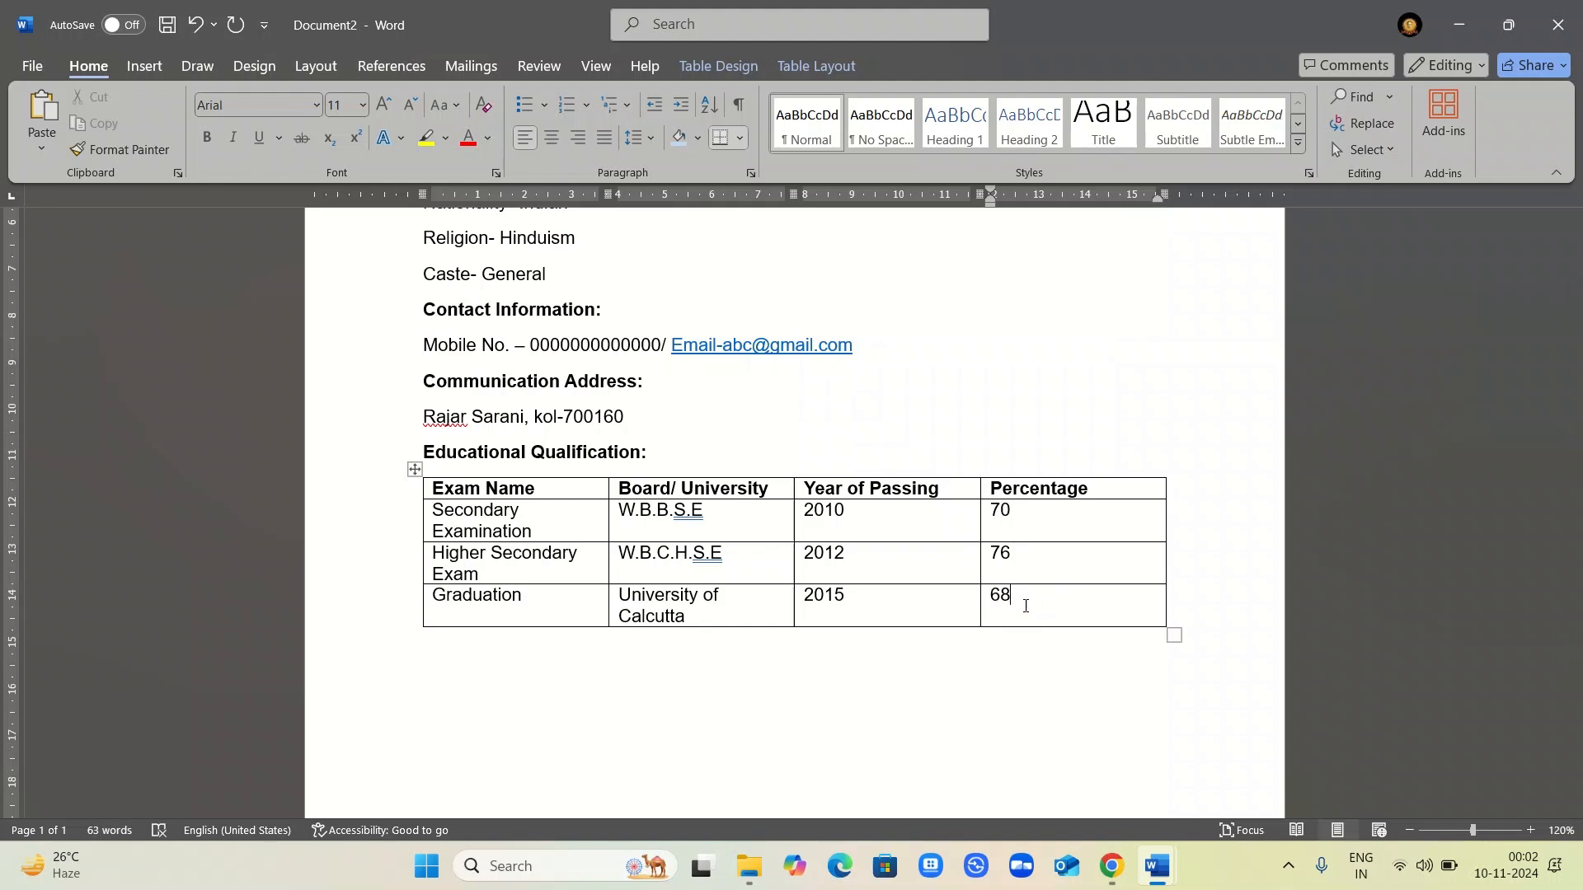
key("Tab")
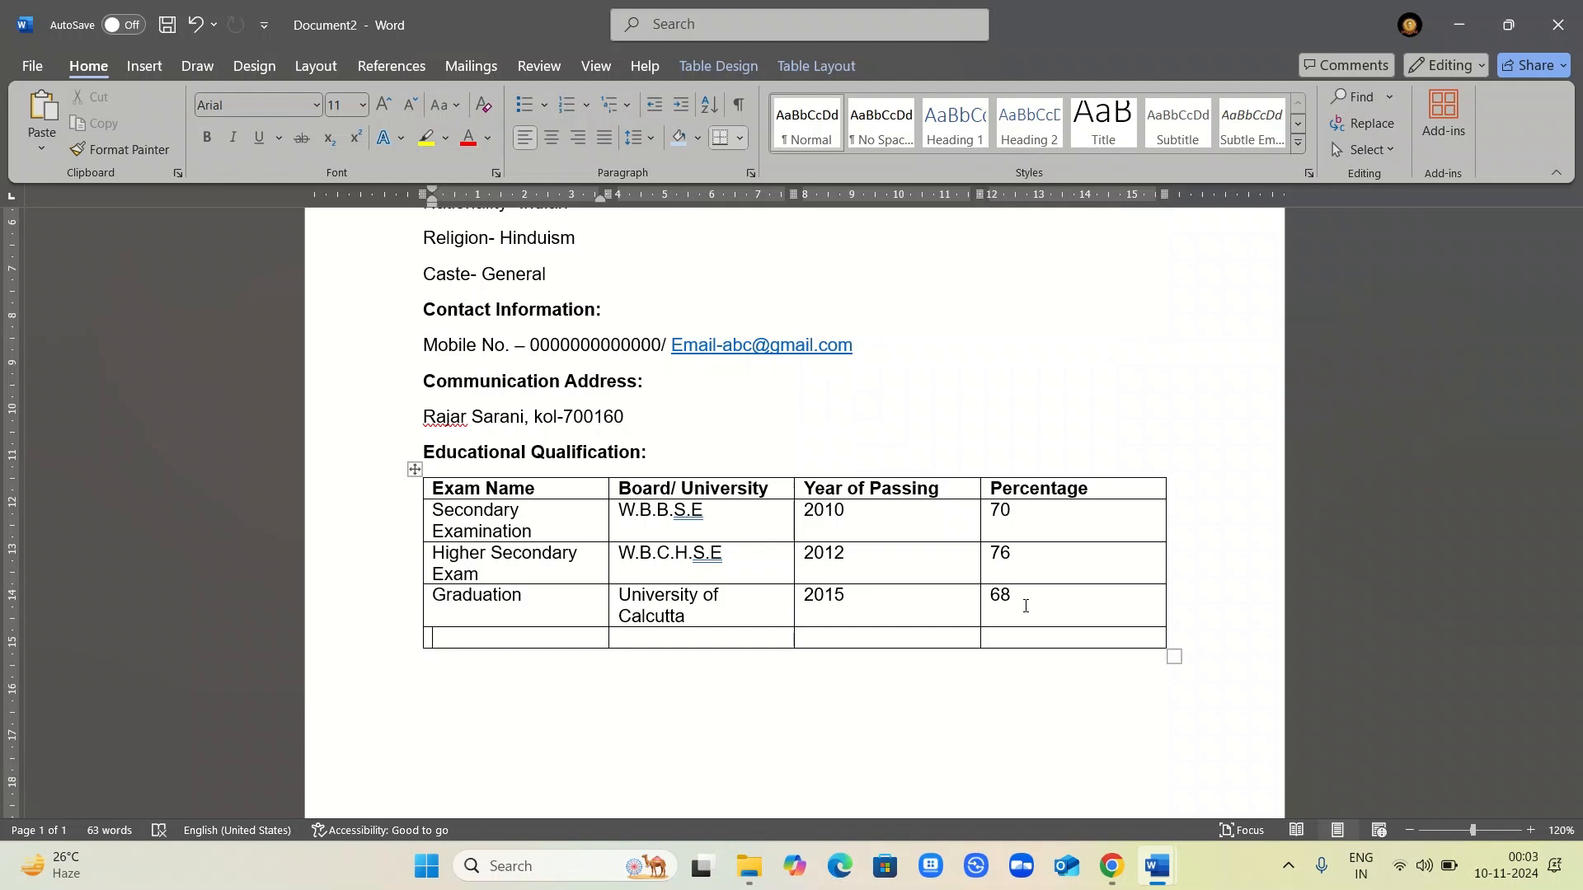
type("Post Graduation")
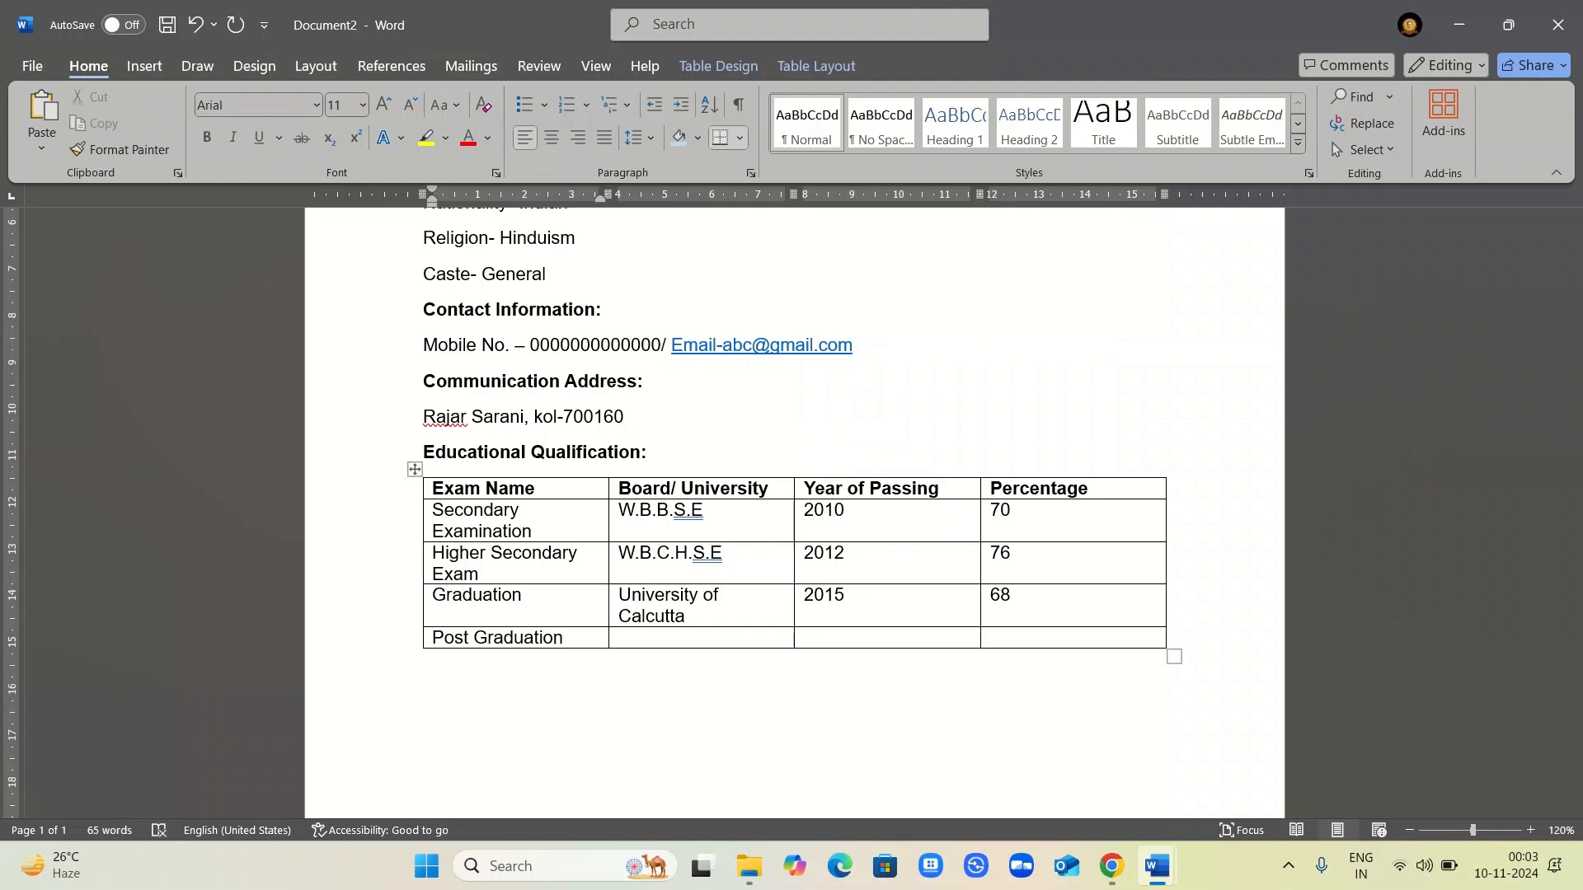
key("Tab")
type("University ")
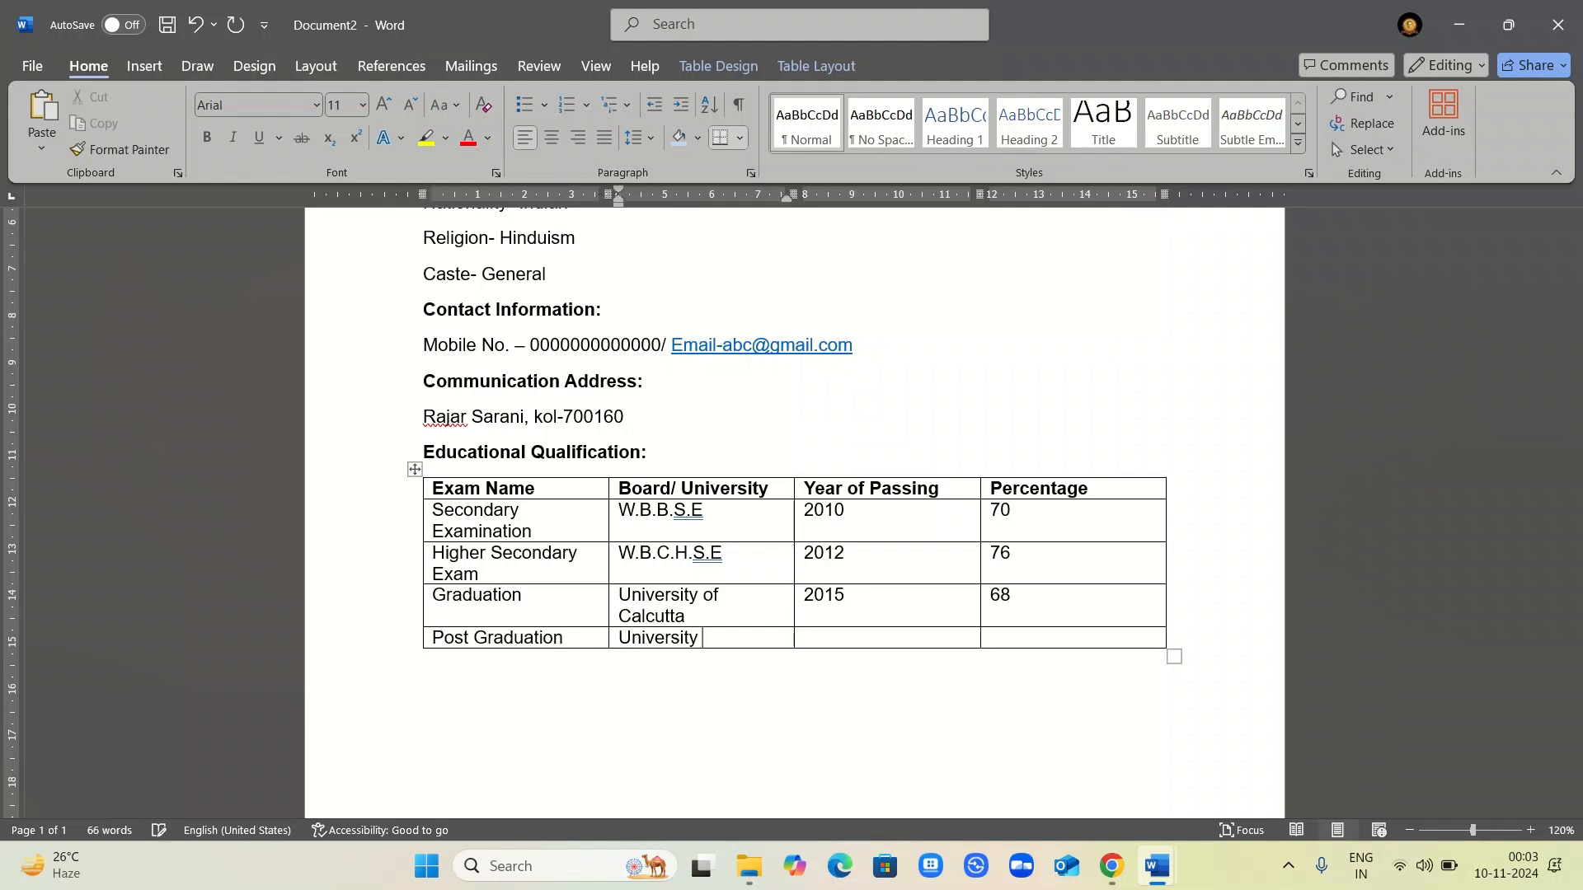
type("of Calcutta")
key("Tab")
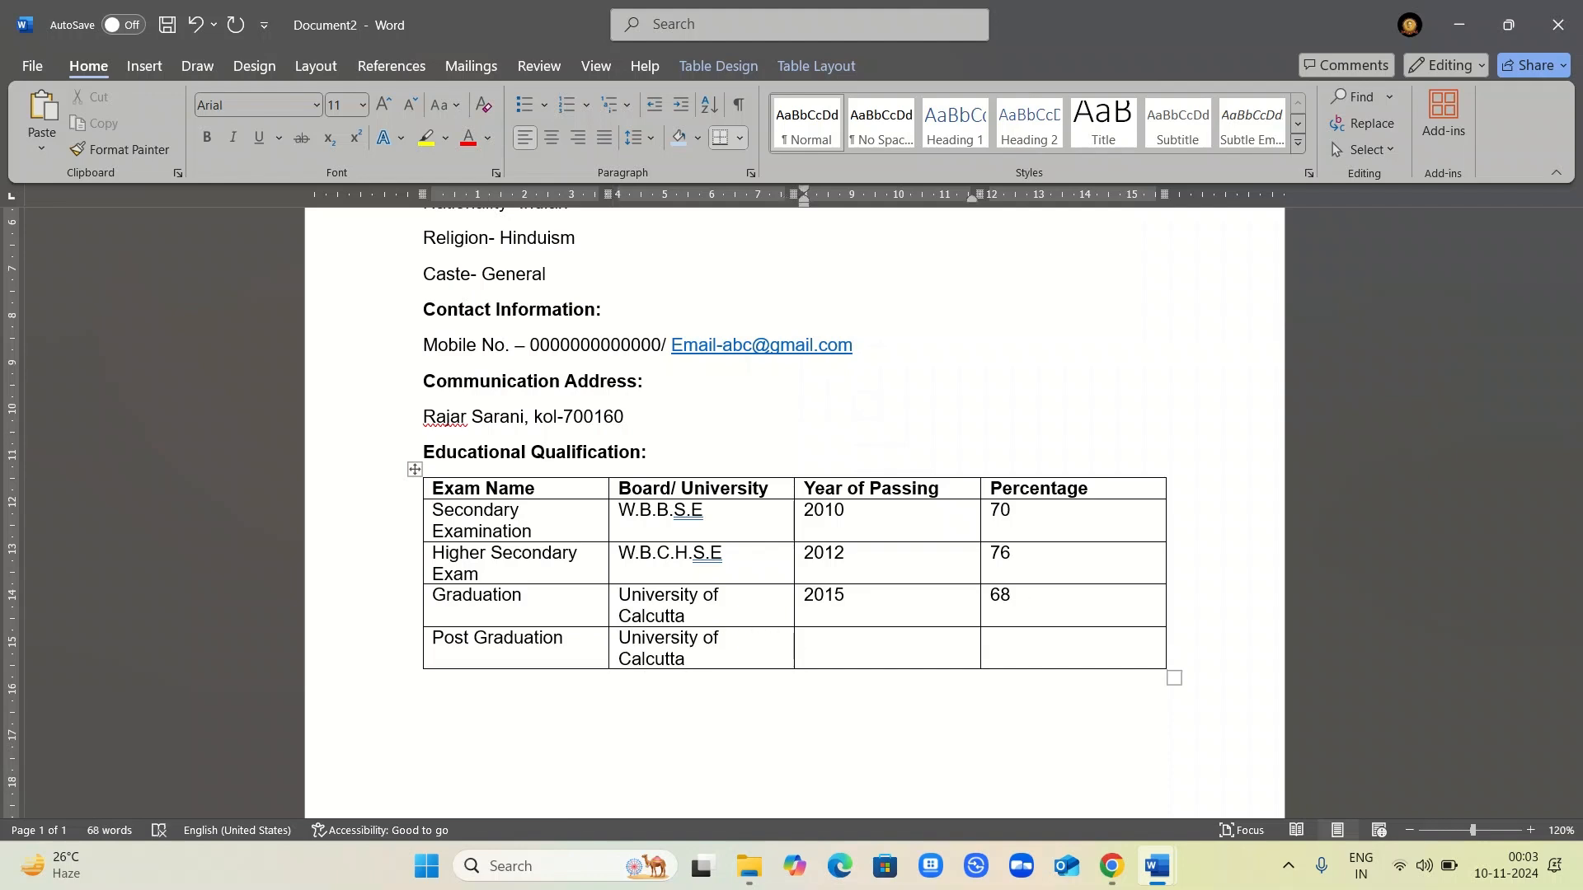
- Set the Post Graduation row's year to 2017 and percentage to 50, leaving no empty row after it
type("202")
type("7")
key("BackSpace")
key("BackSpace")
type("17")
key("Tab")
type("50")
key("Tab")
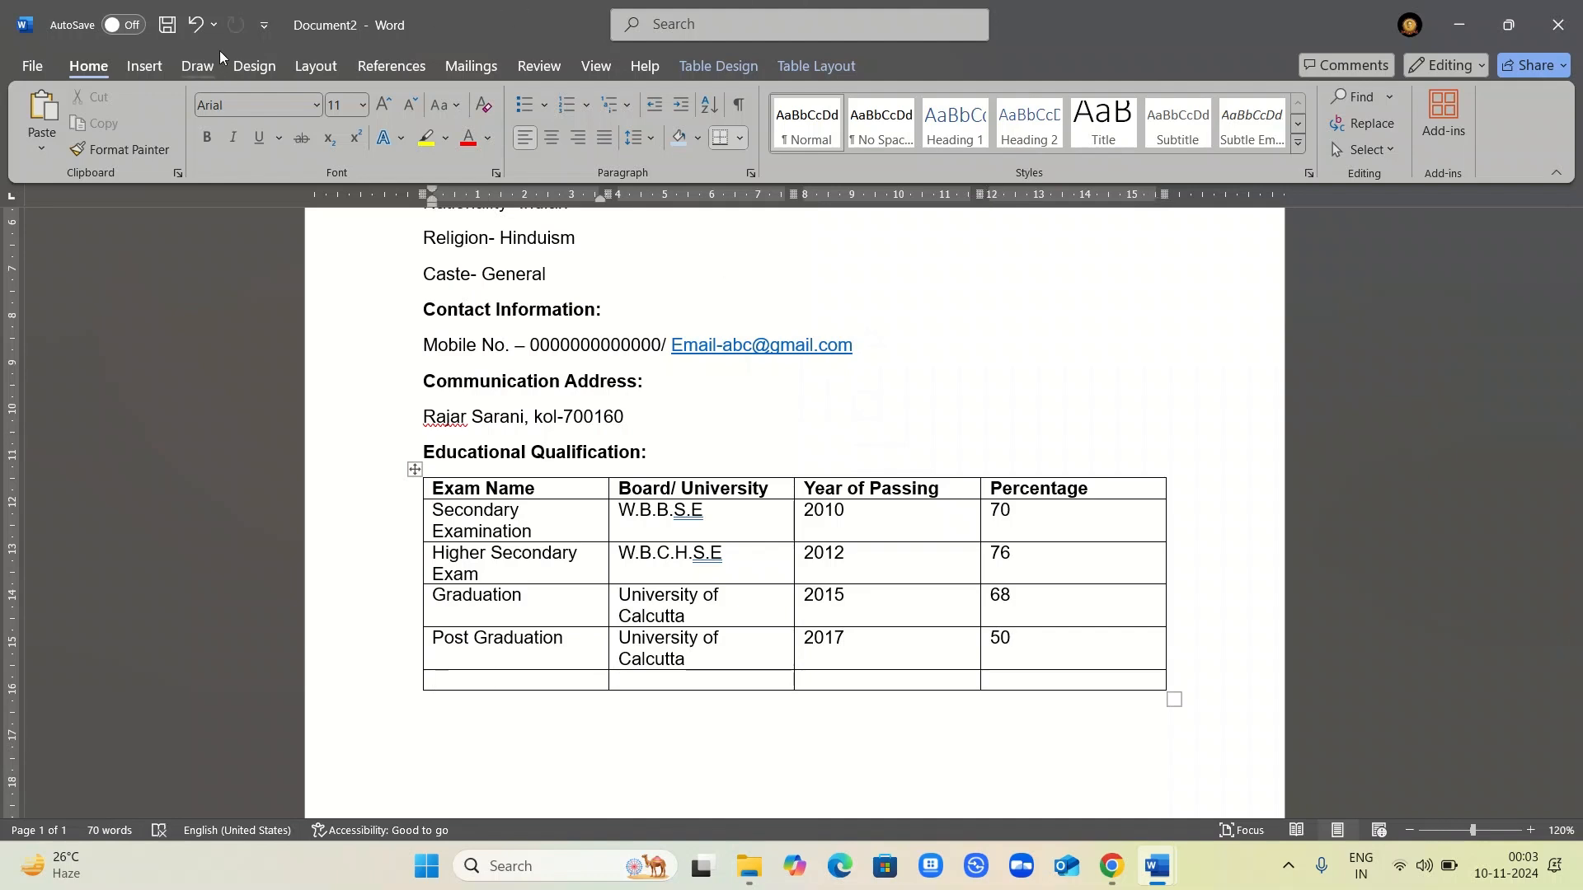
left_click(200, 33)
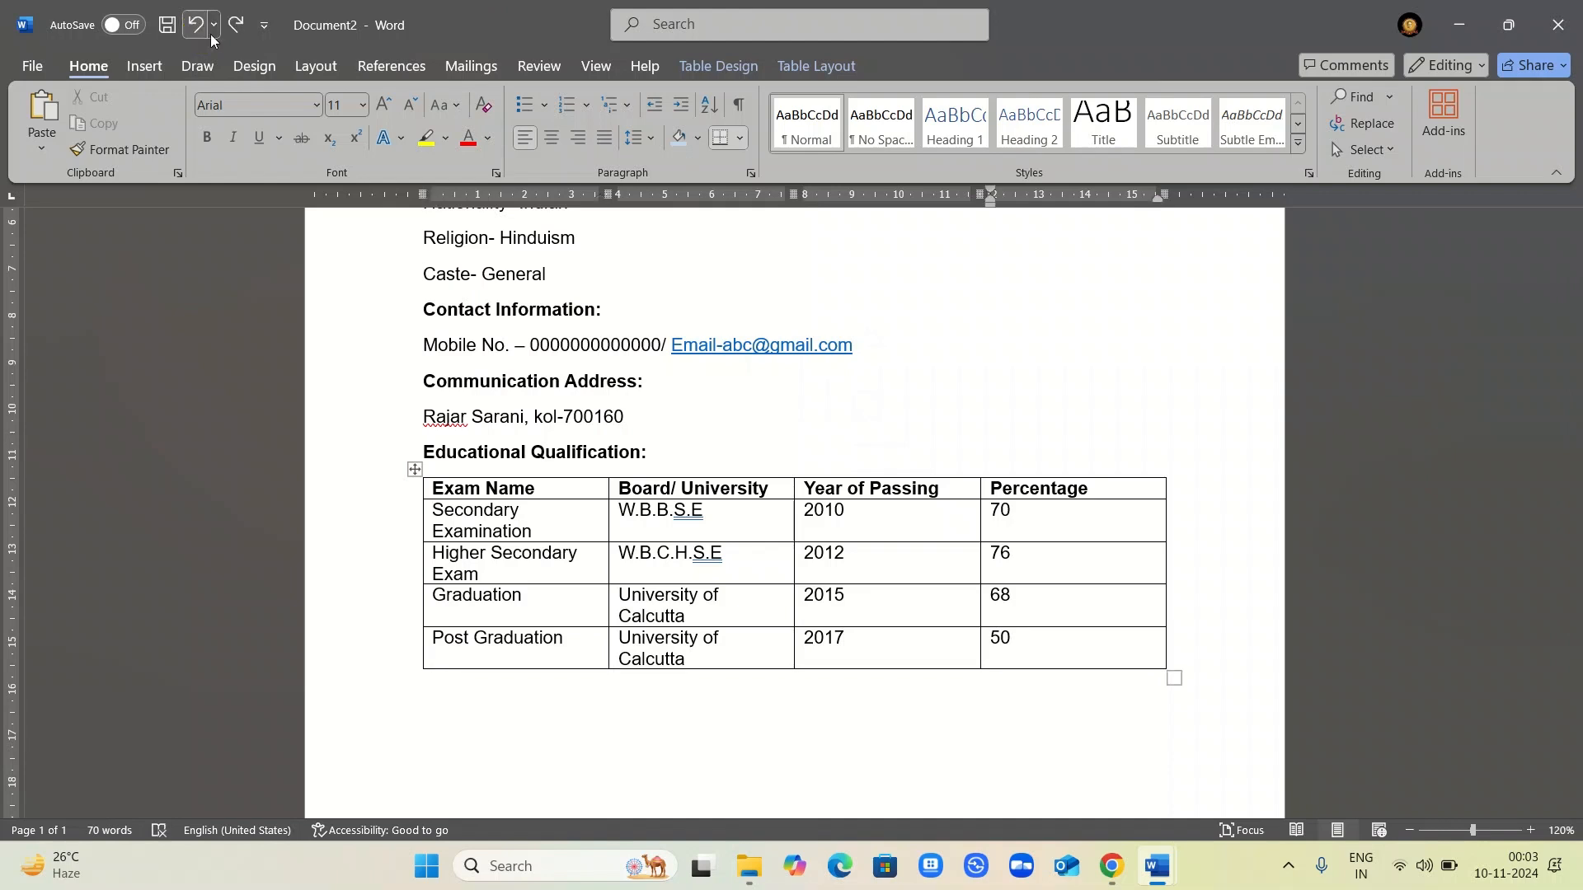
- Start a new text line below the educational qualification table
scroll(623, 454, "up", 5)
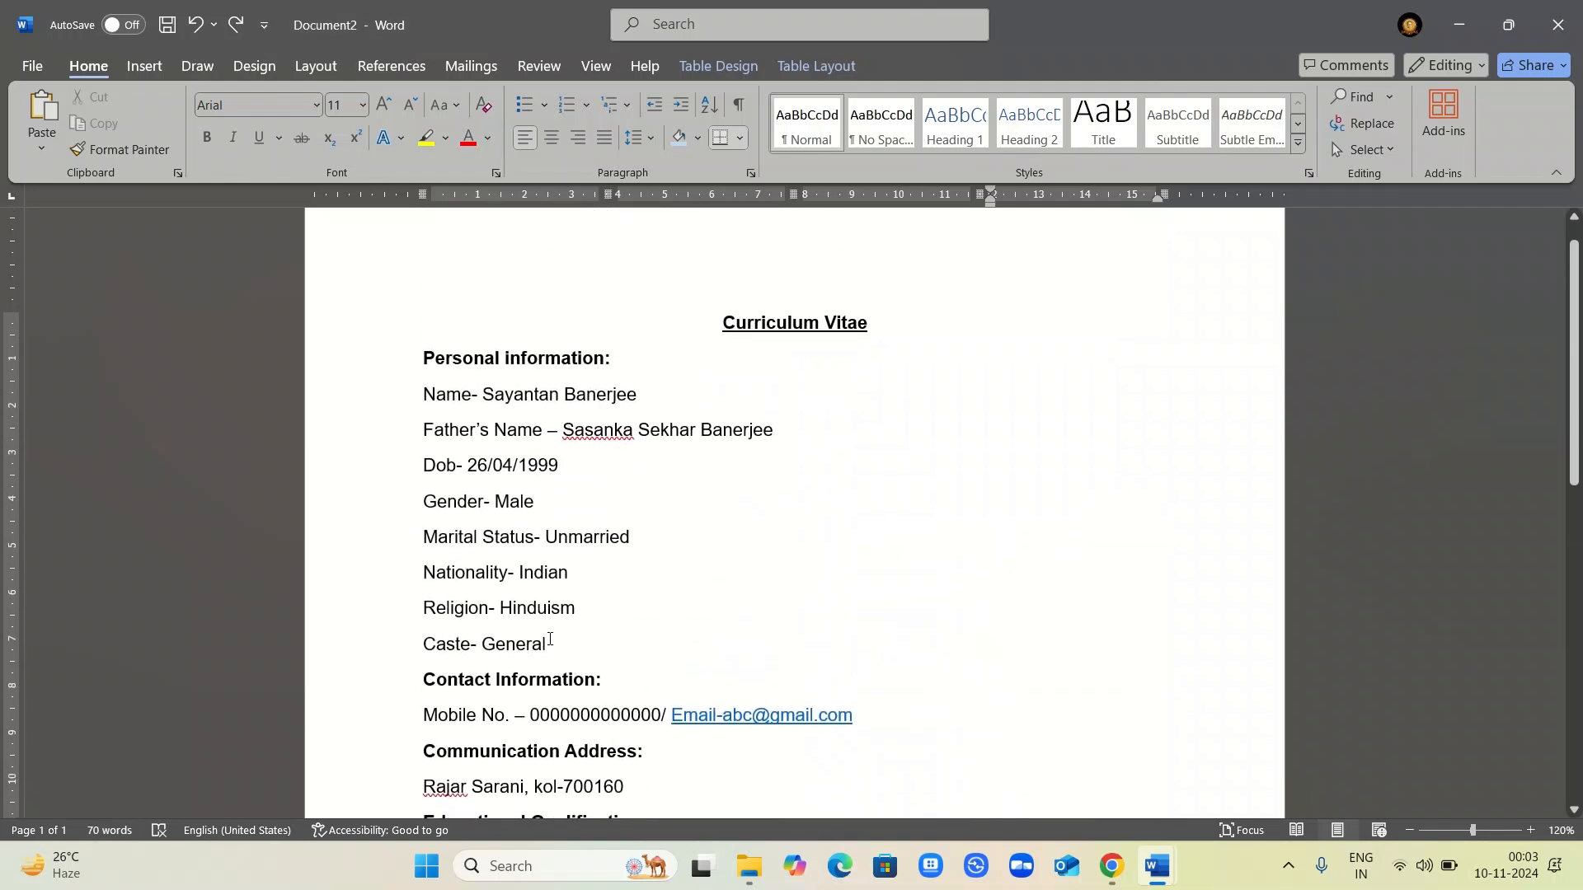
scroll(550, 640, "down", 3)
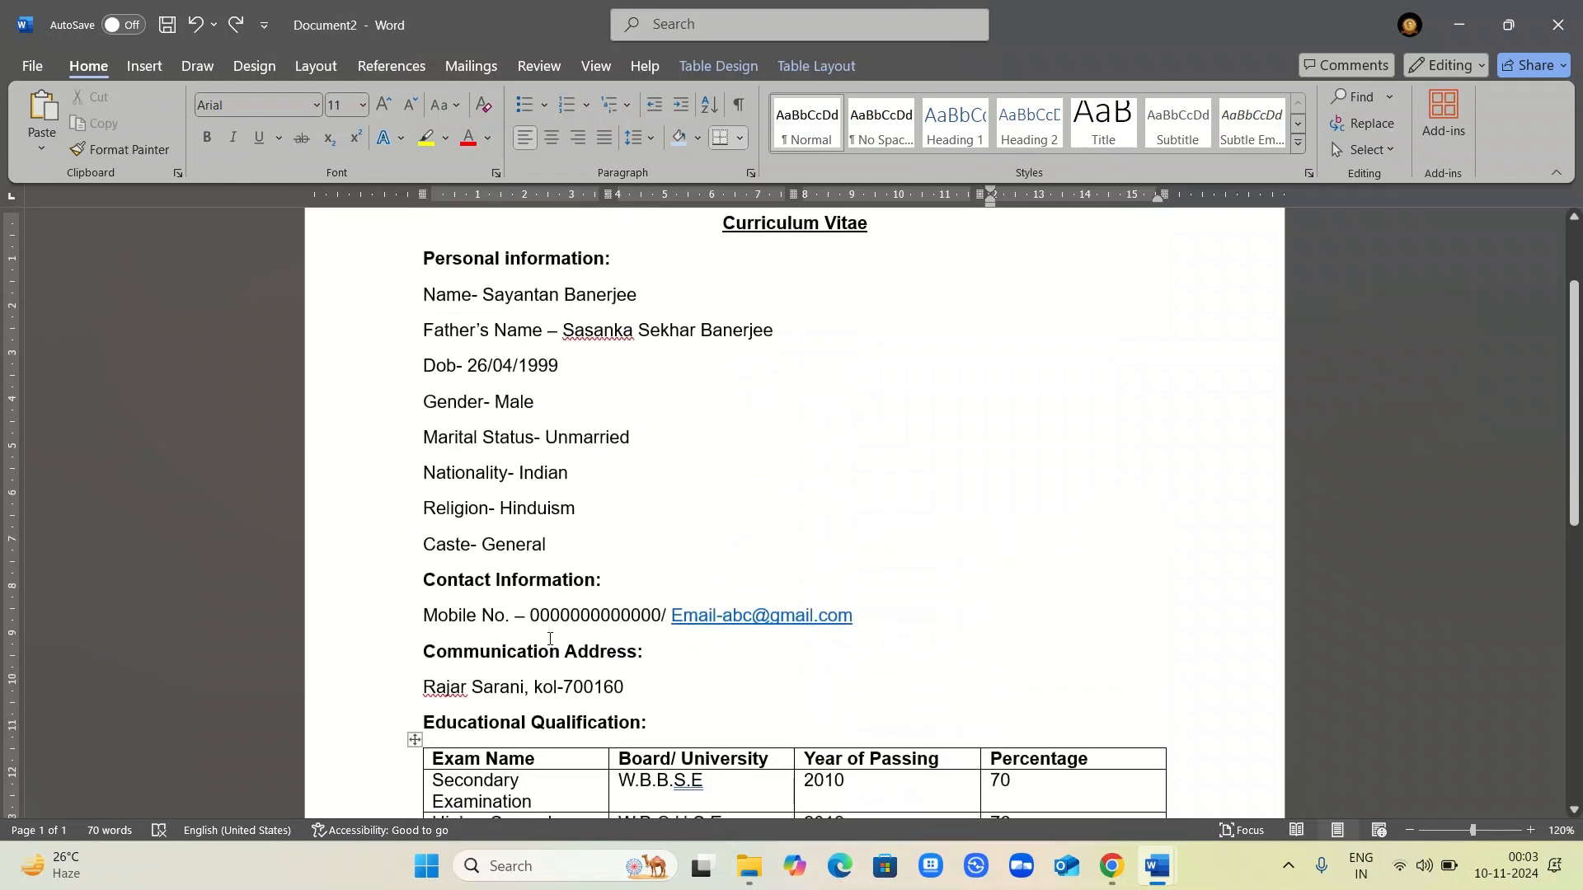
scroll(678, 689, "down", 3)
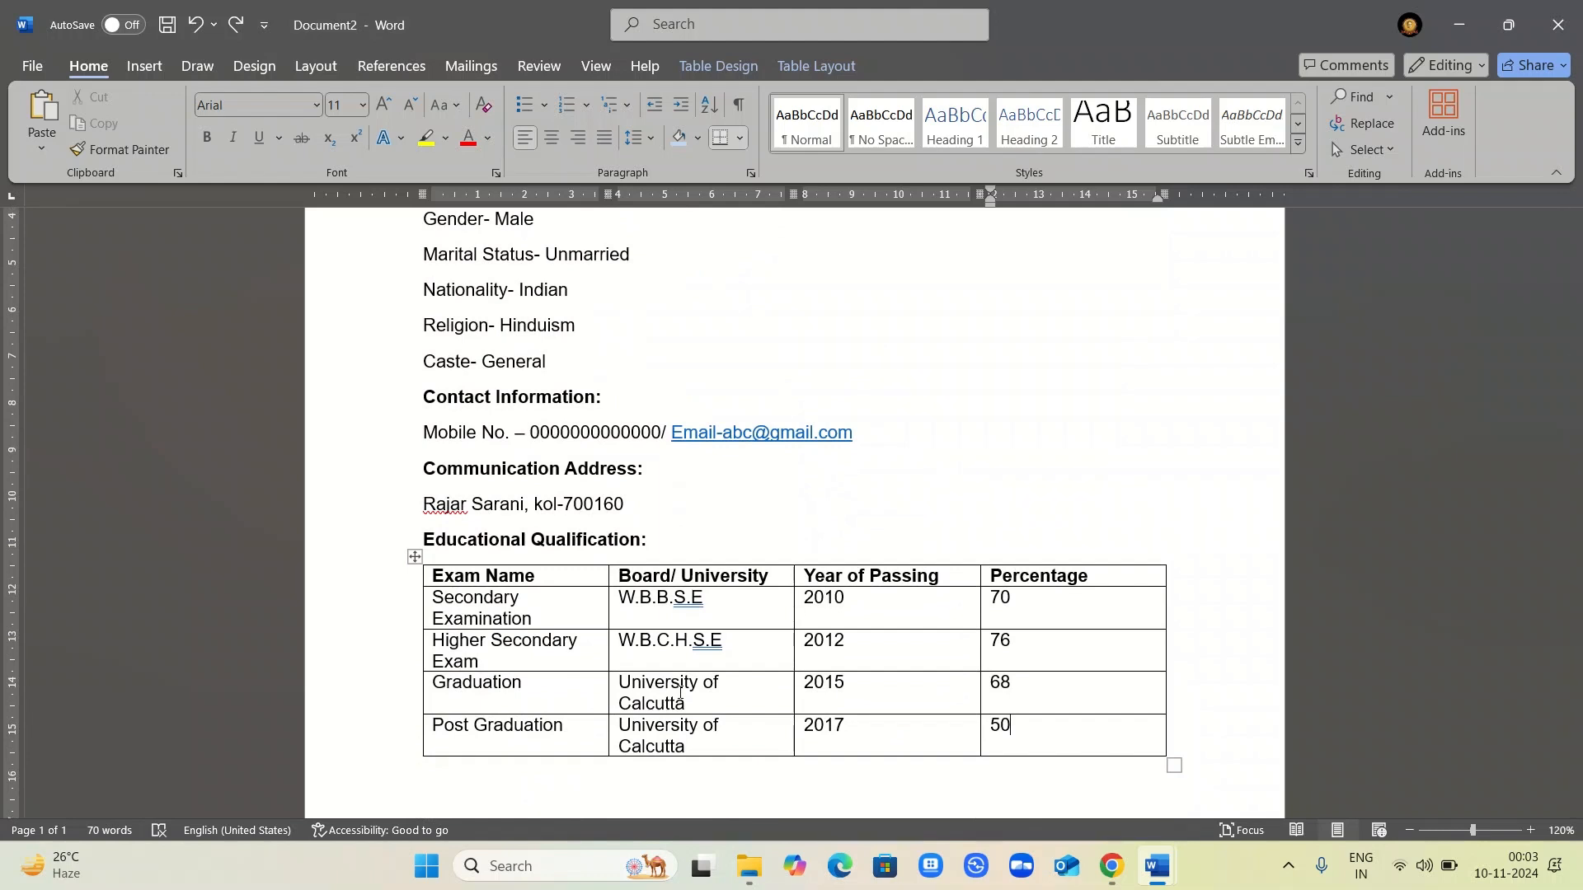
scroll(680, 695, "down", 1)
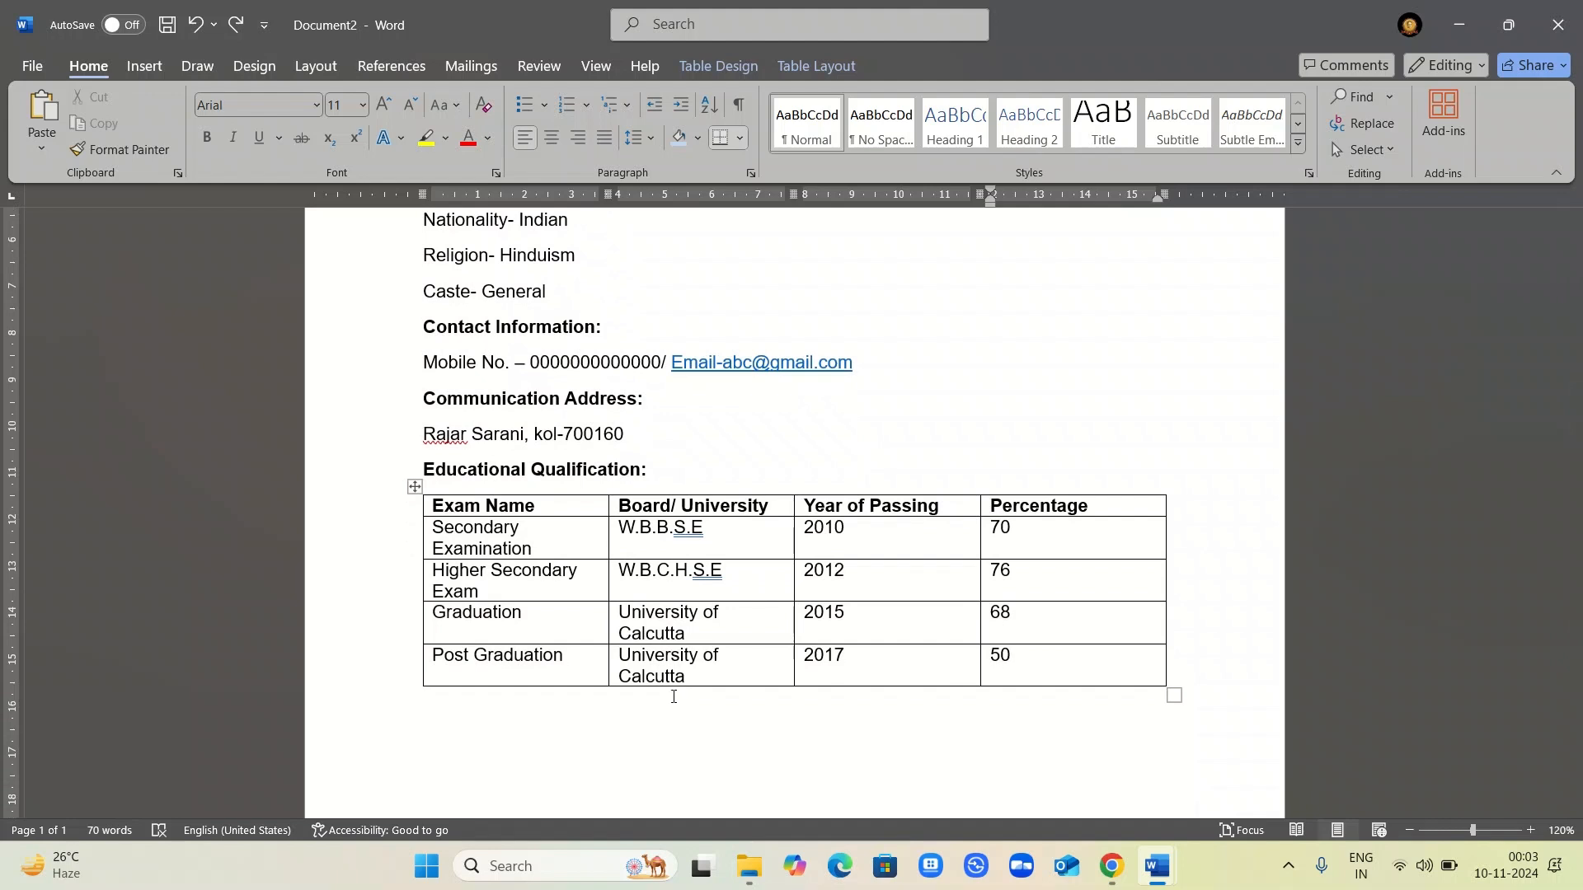
left_click(437, 716)
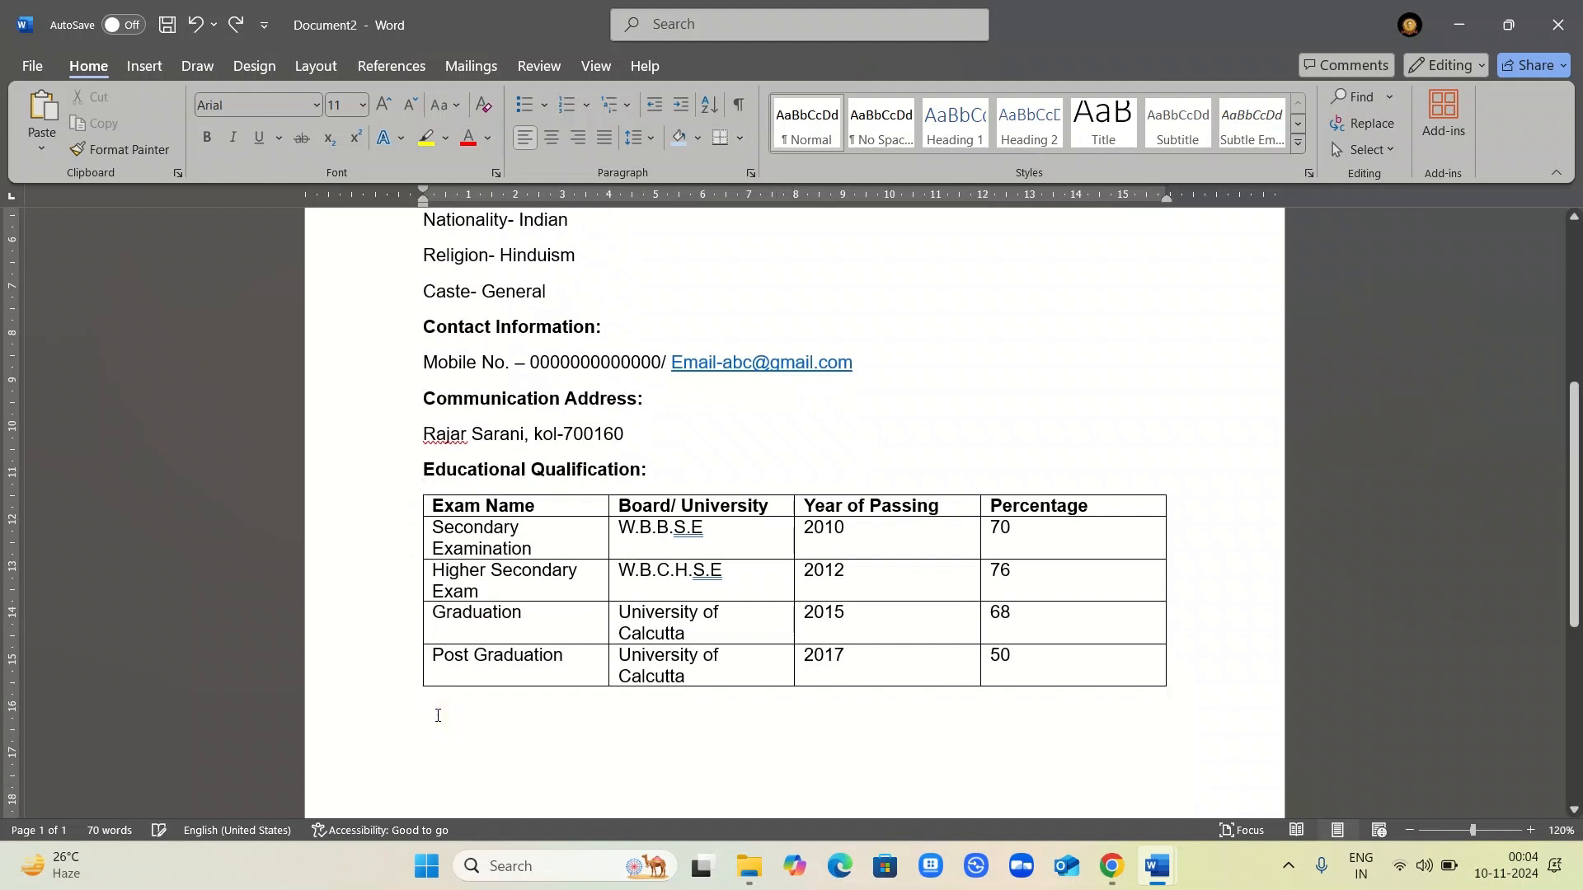
type("Other")
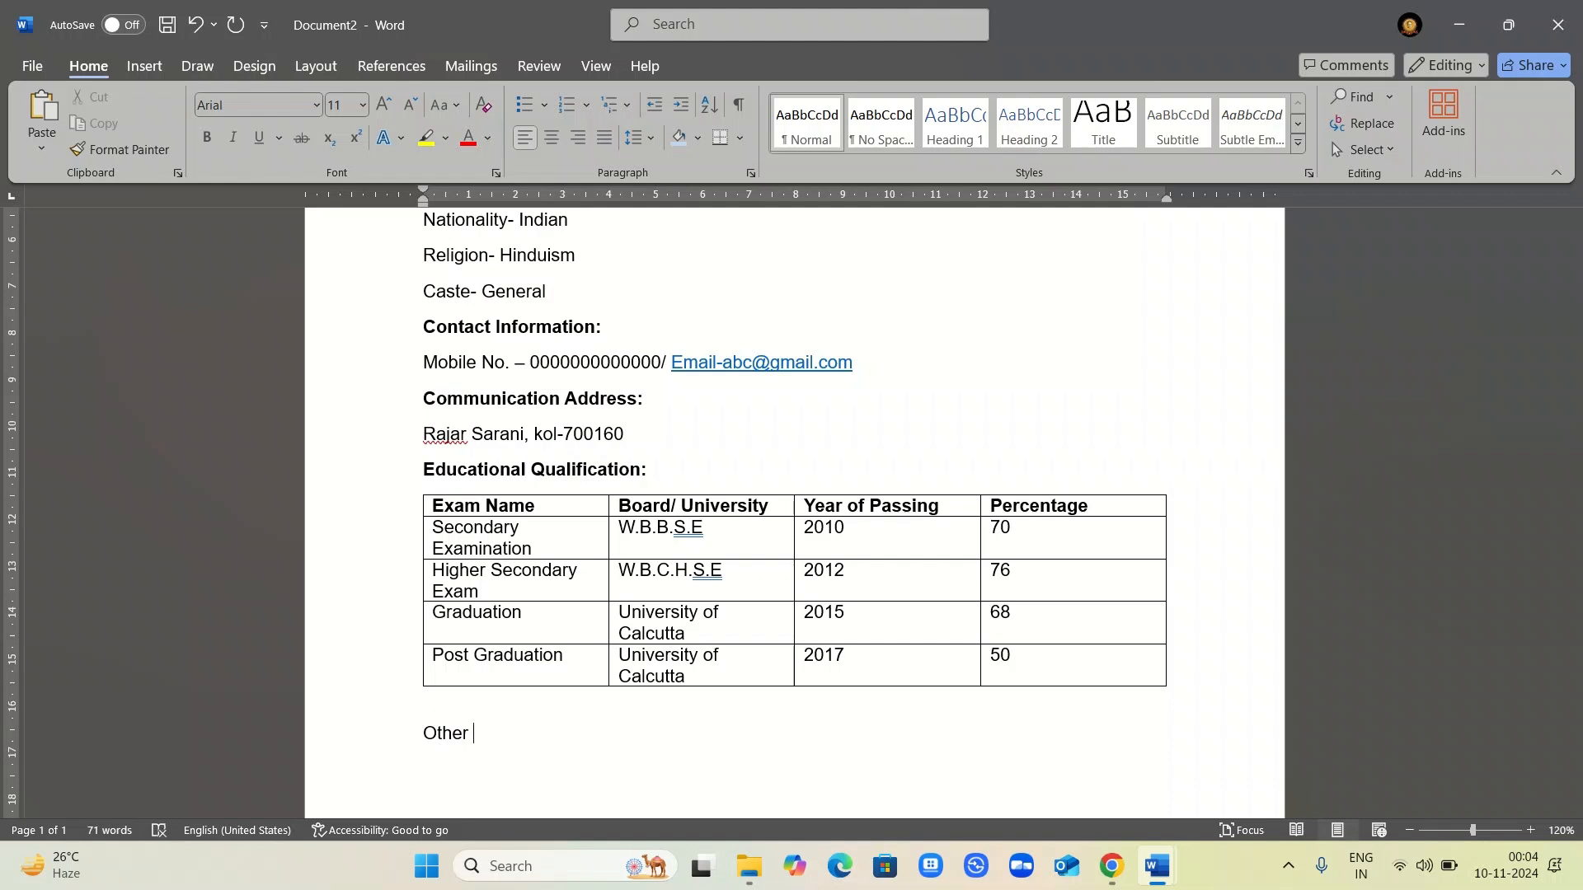
type("s Qualification")
key("BackSpace")
key("BackSpace")
key("BackSpace")
key("BackSpace")
key("BackSpace")
key("BackSpace")
key("BackSpace")
key("BackSpace")
key("BackSpace")
key("BackSpace")
key("BackSpace")
key("BackSpace")
key("BackSpace")
key("BackSpace")
key("BackSpace")
key("BackSpace")
key("BackSpace")
key("BackSpace")
key("BackSpace")
key("BackSpace")
- Add the heading "Experience :" below the table and start an arrow-bulleted list under it
type("Experience :")
key("Return")
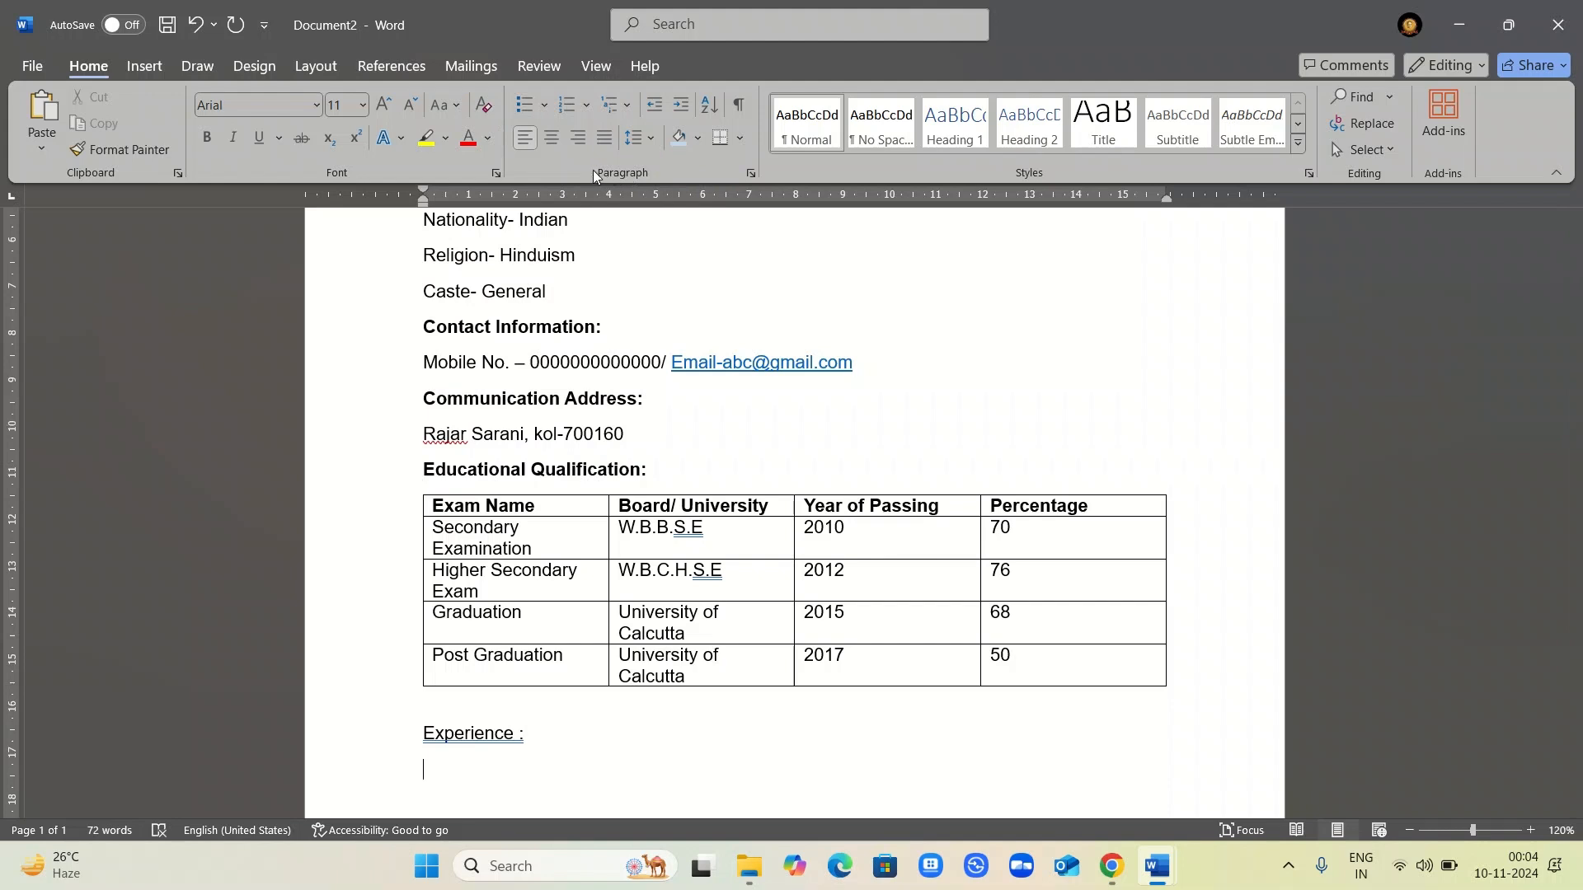
left_click(543, 107)
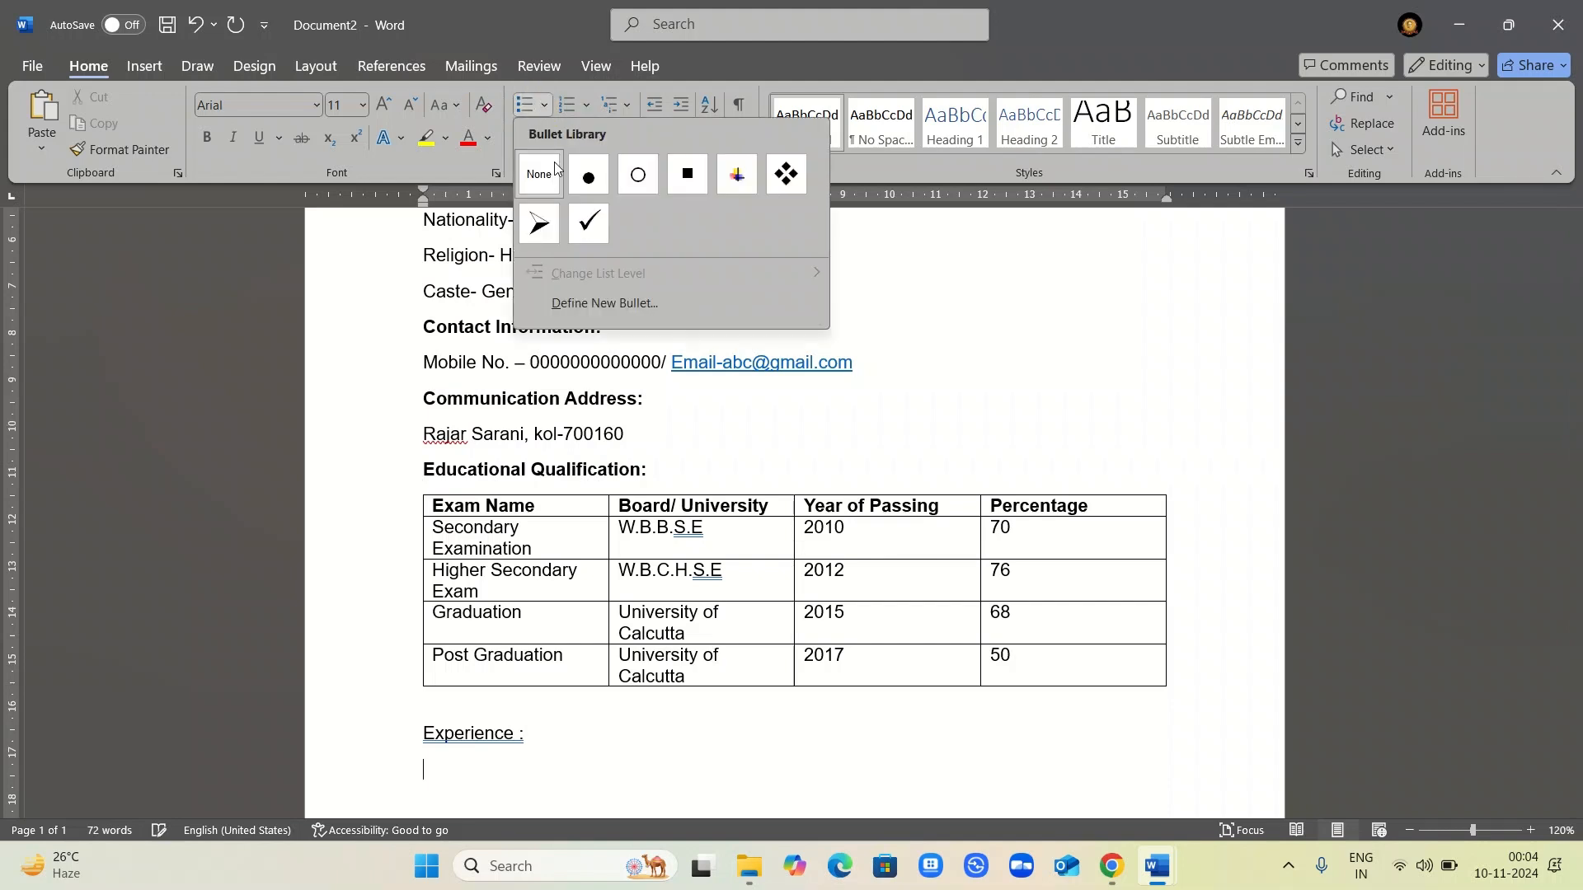
left_click(552, 232)
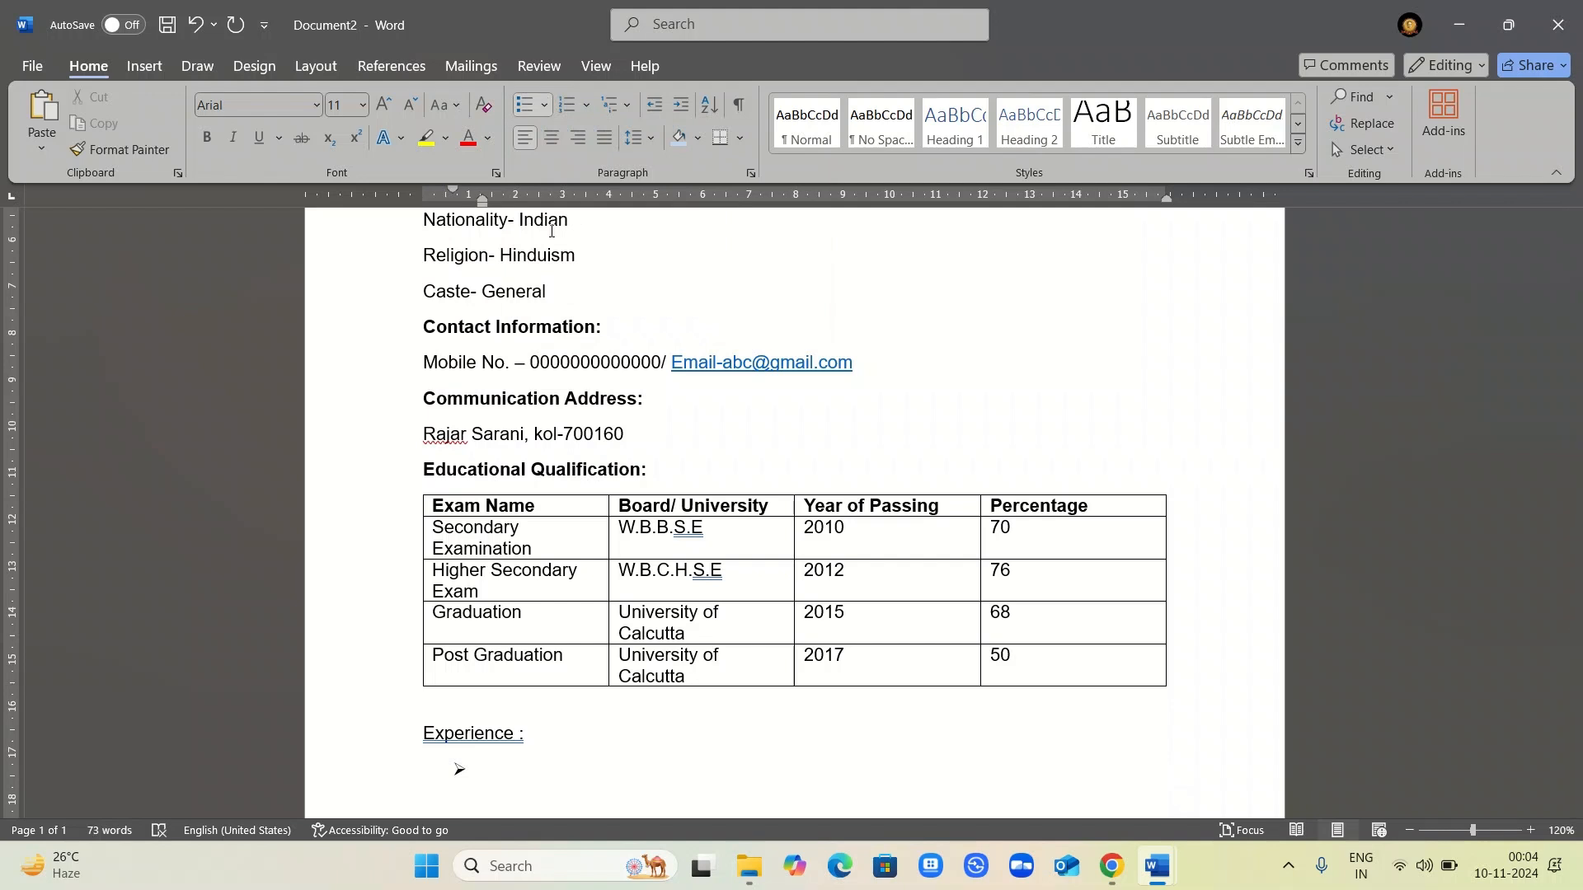
- Enter the first experience bullet "Worked at abc Pvt. Ltd Company for 2 years." and start another bullet below it
type("Worked at abc Pvt")
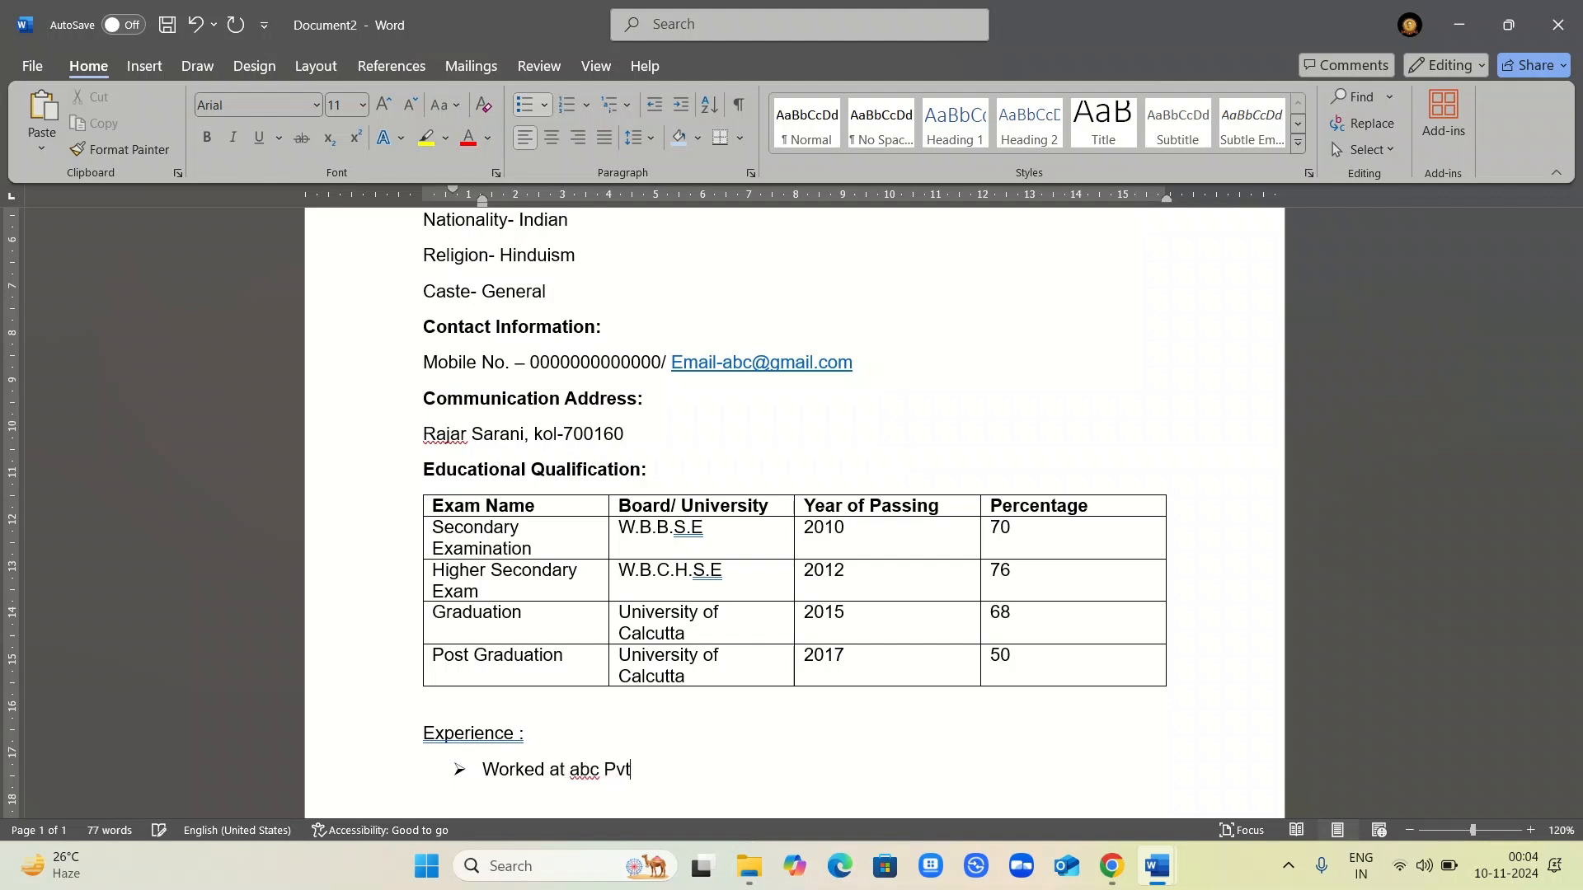
type(". Ltd Company for 2 years")
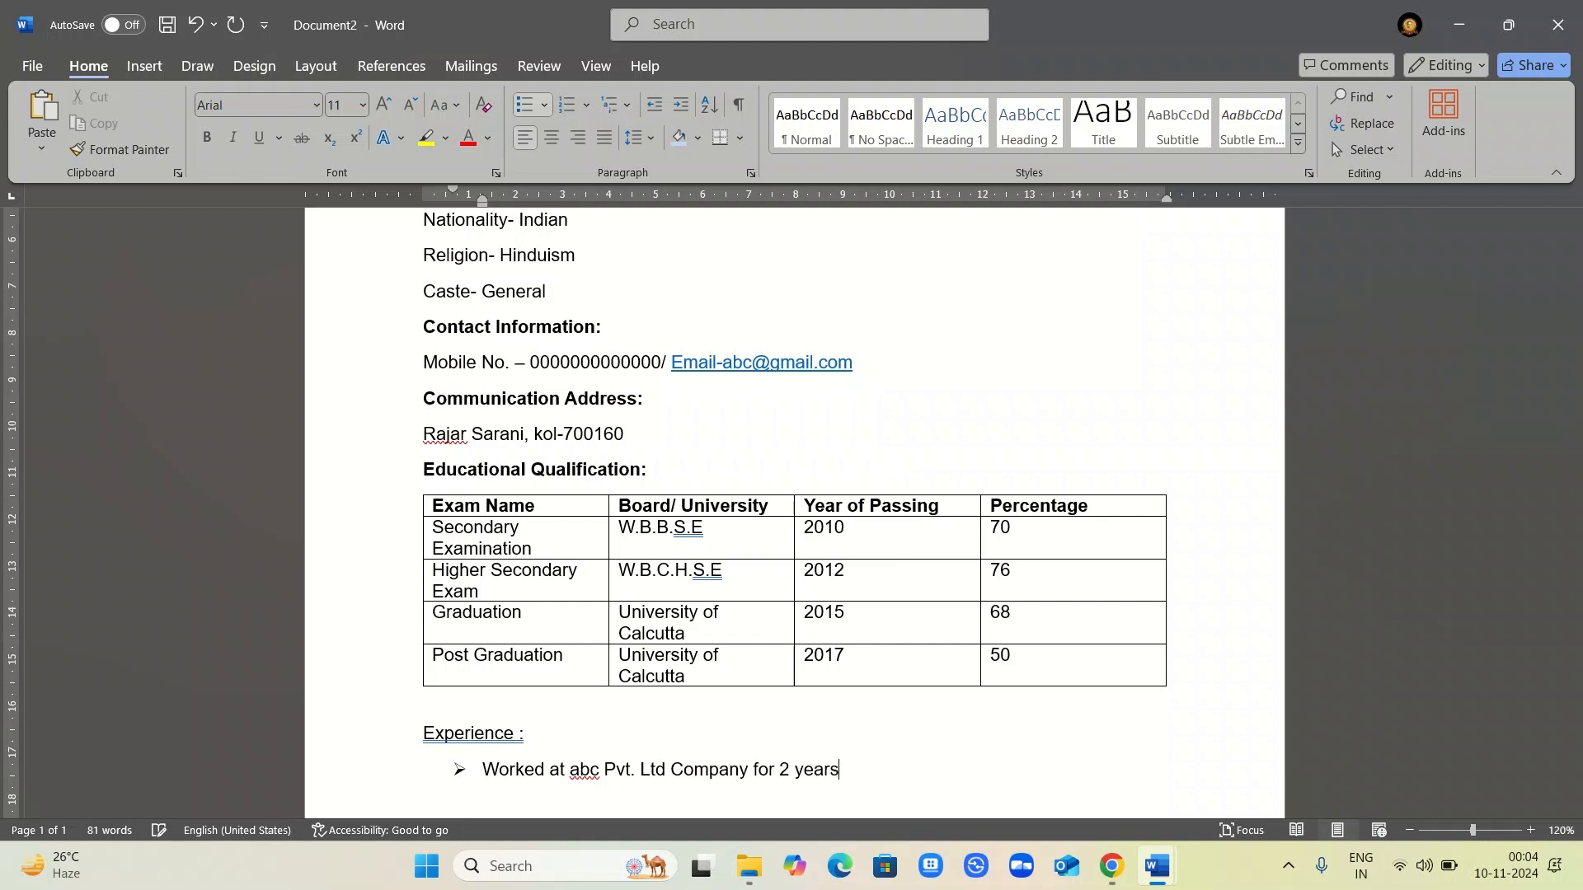
type(".")
key("Return")
- Enter the second experience bullet "Worked at dcb Pvt. Ltd. Company for 5 years as a Data entry Operator"
type("Worked at dcb Pvt")
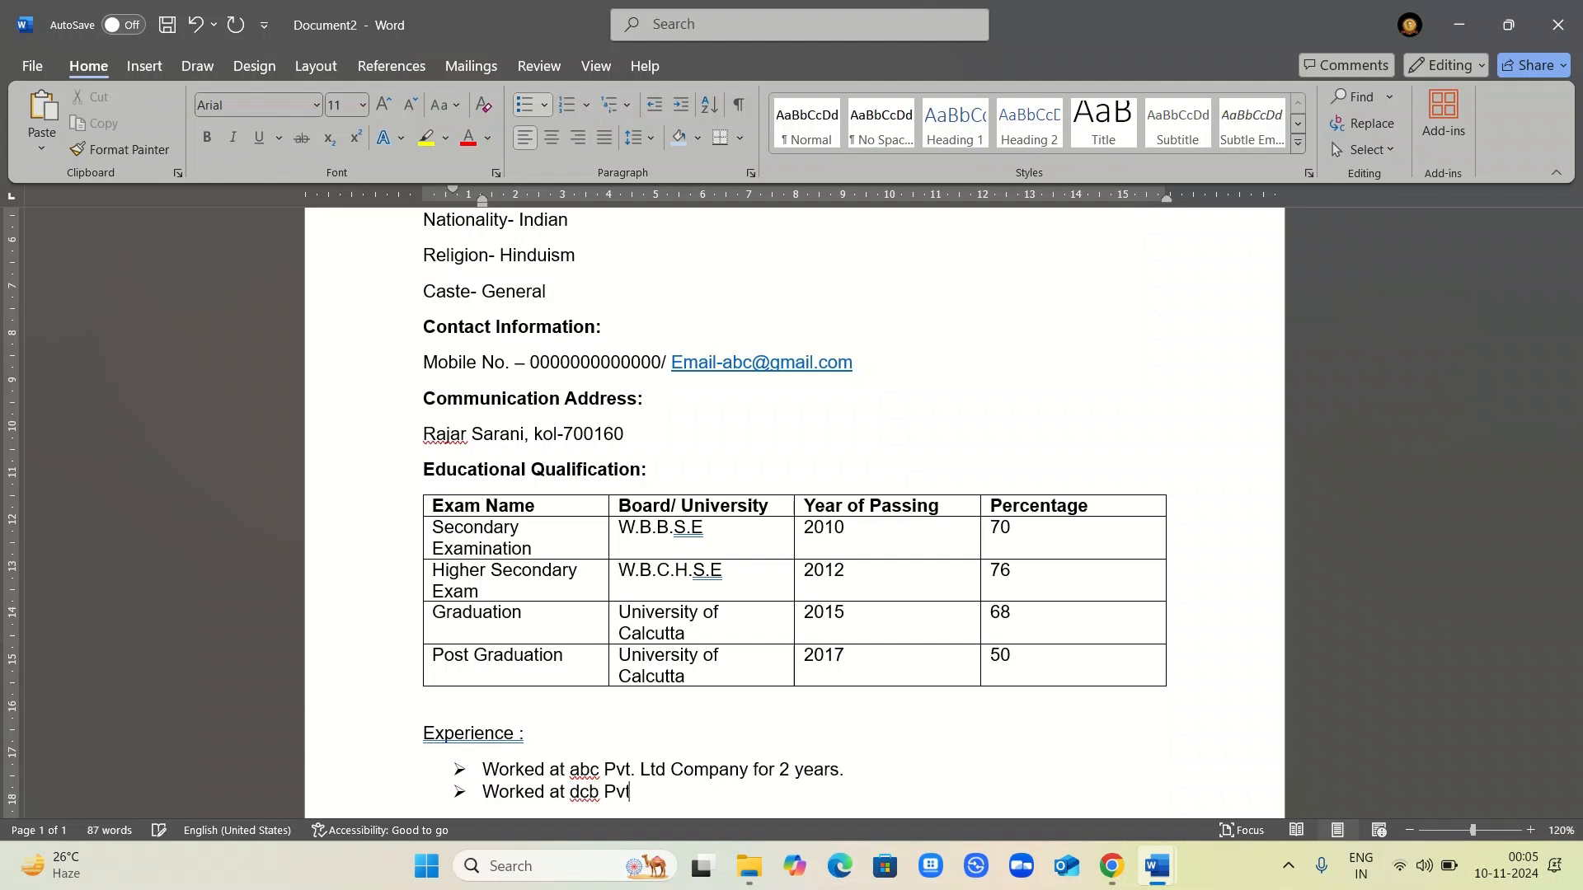
type(". Ltd. Company for 5 yea")
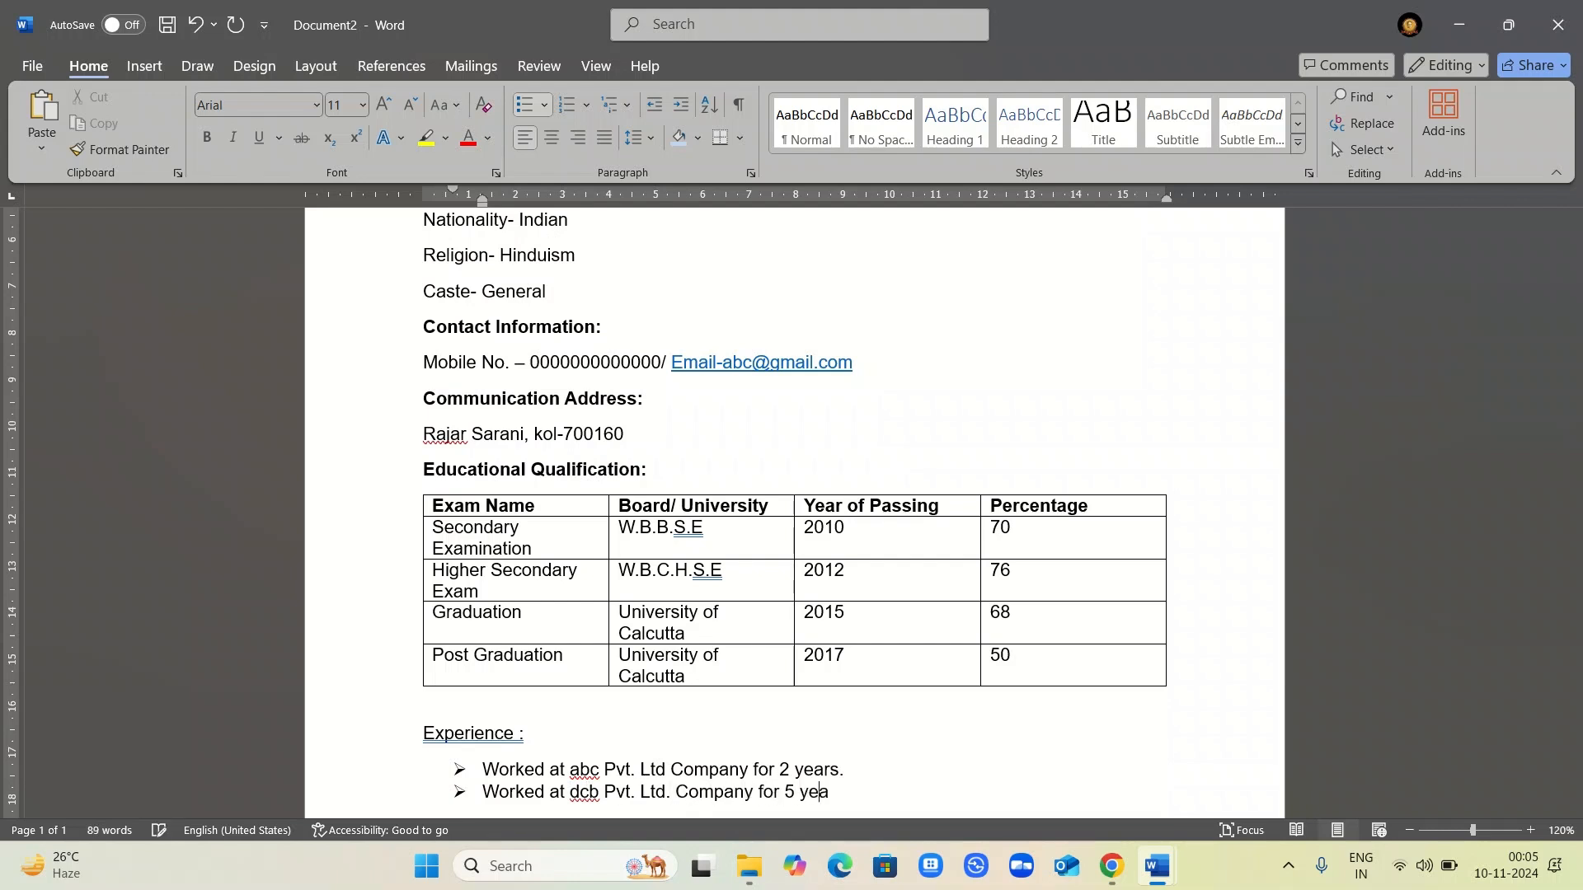
type("rs as a Data entry Operatop")
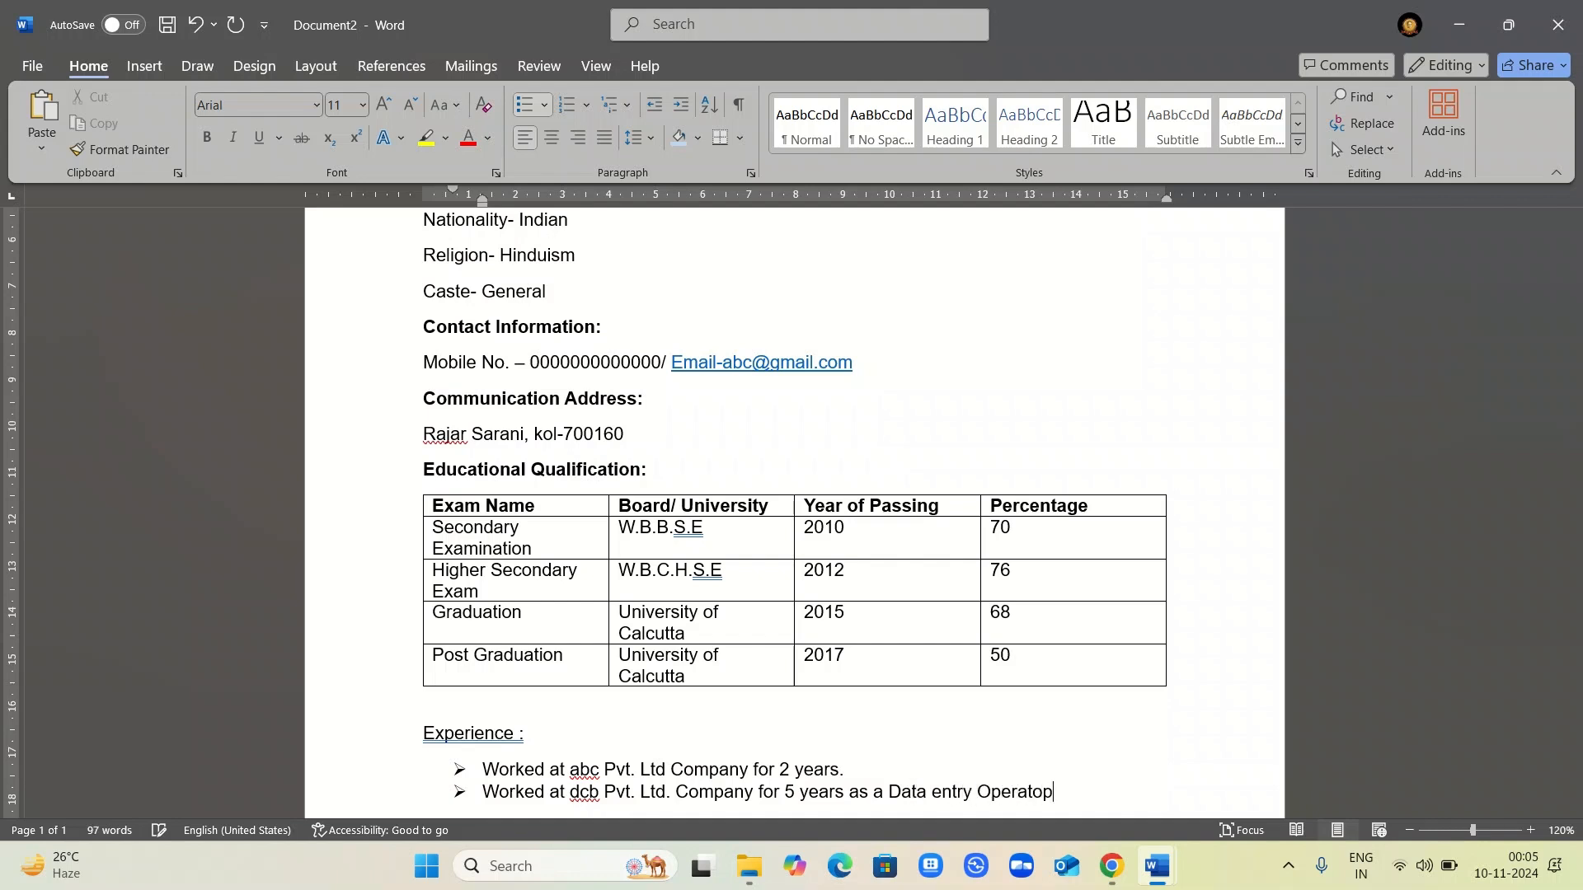
key("BackSpace")
type("rator")
- End the bulleted list and leave blank space below it with an unbulleted line at the left margin
scroll(792, 511, "down", 1)
scroll(791, 512, "down", 5)
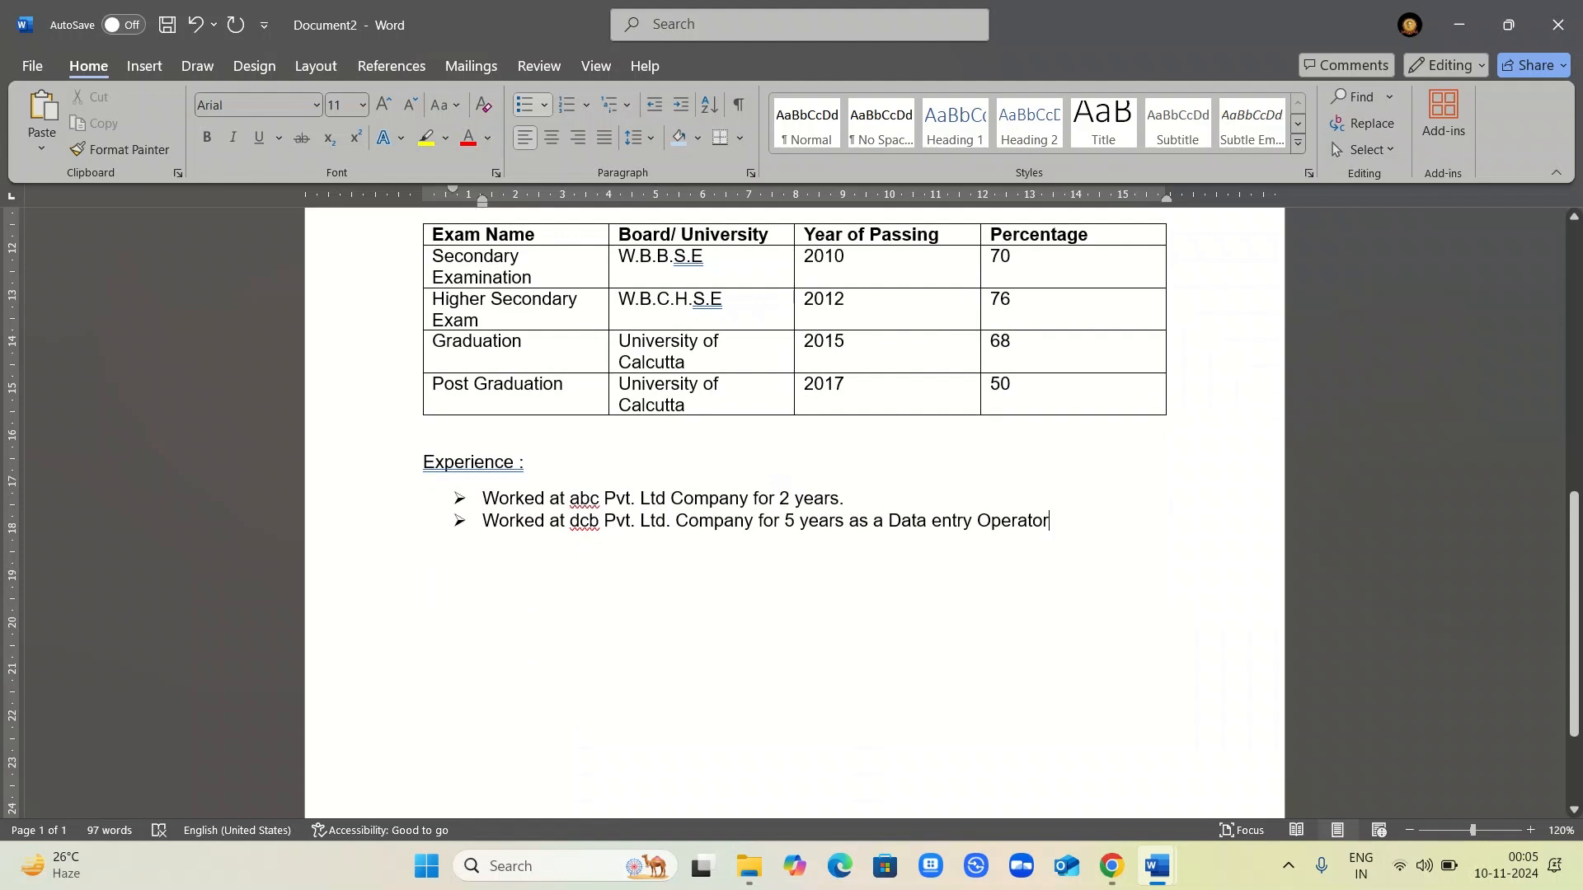
key("Return")
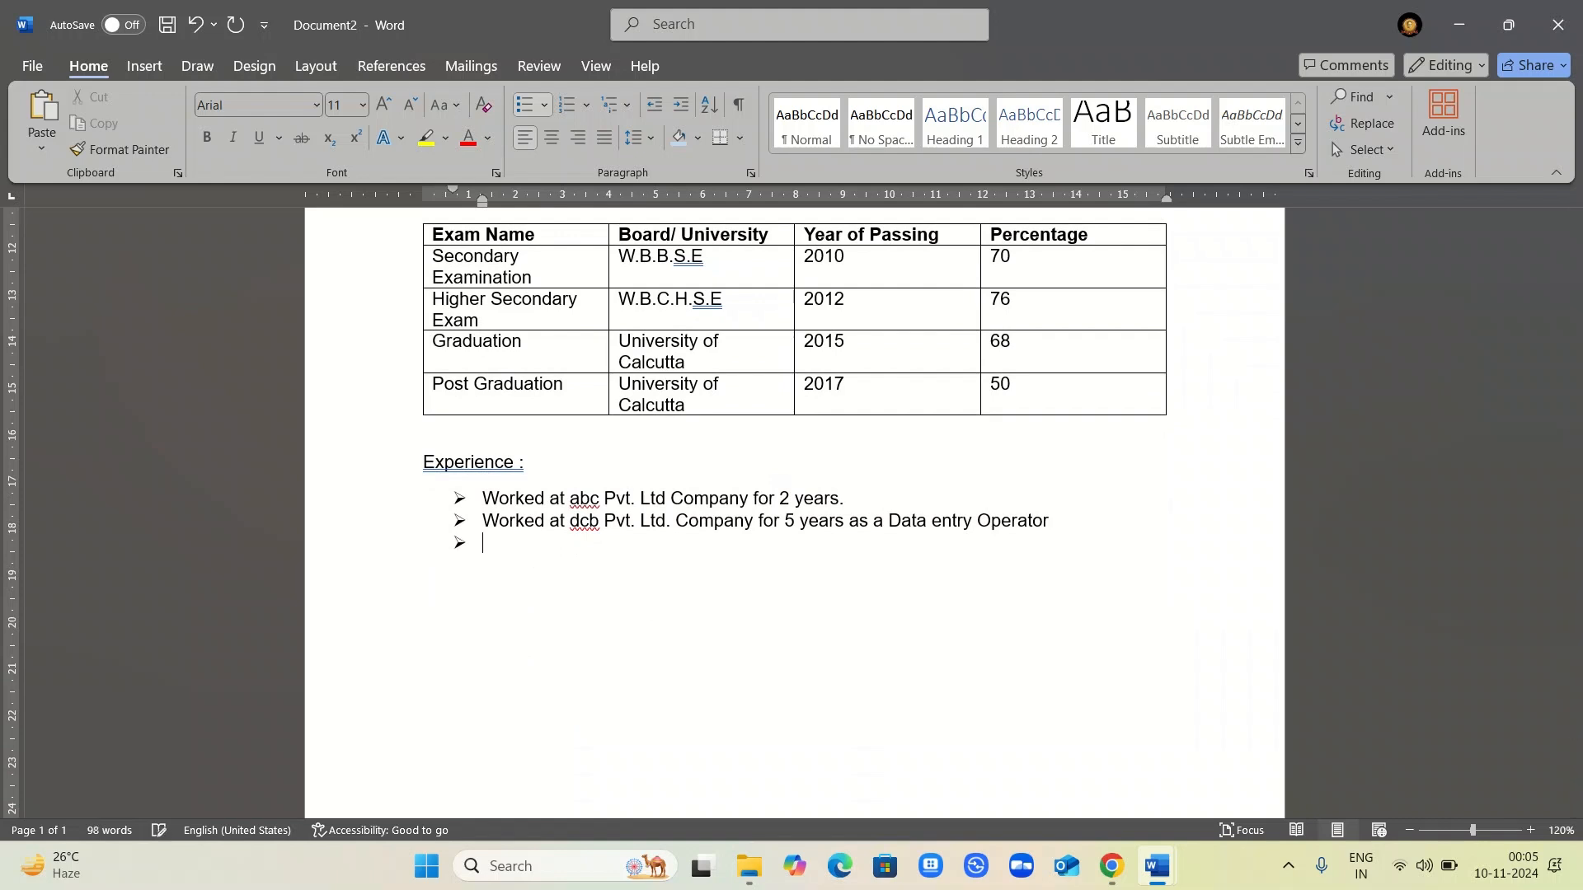
key("BackSpace")
key("Return")
key("Return")
key("BackSpace")
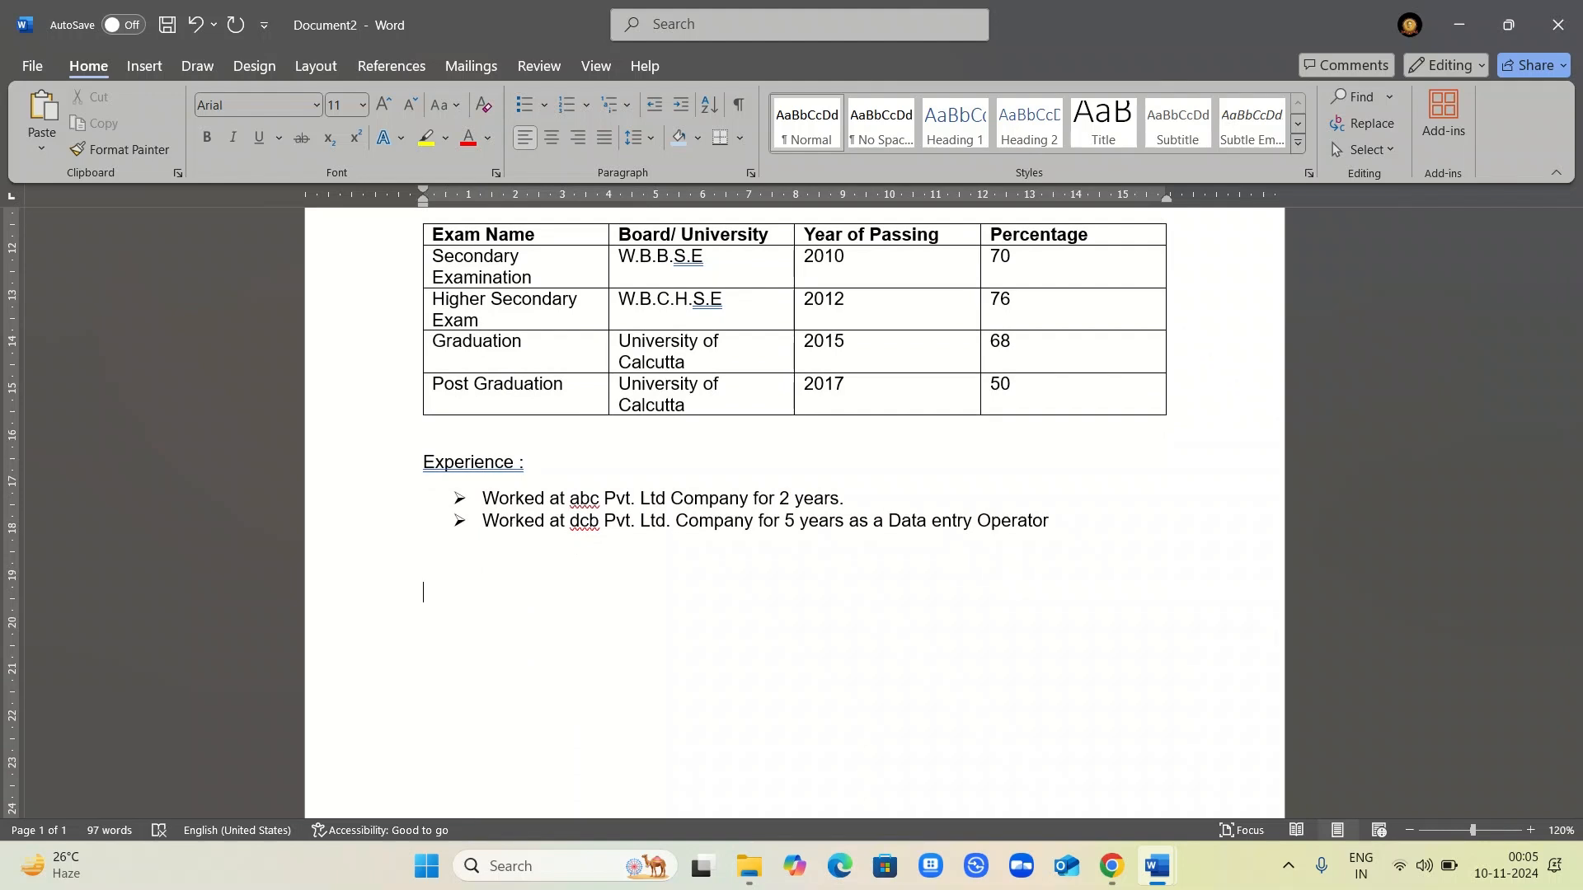
- Add the closing lines "Date:" and "Place:" below the experience list, with "Signature" toward the right of the Place line
key("Return")
type("Date:")
key("Return")
type("Place")
key("BackSpace")
type("e\"")
key("BackSpace")
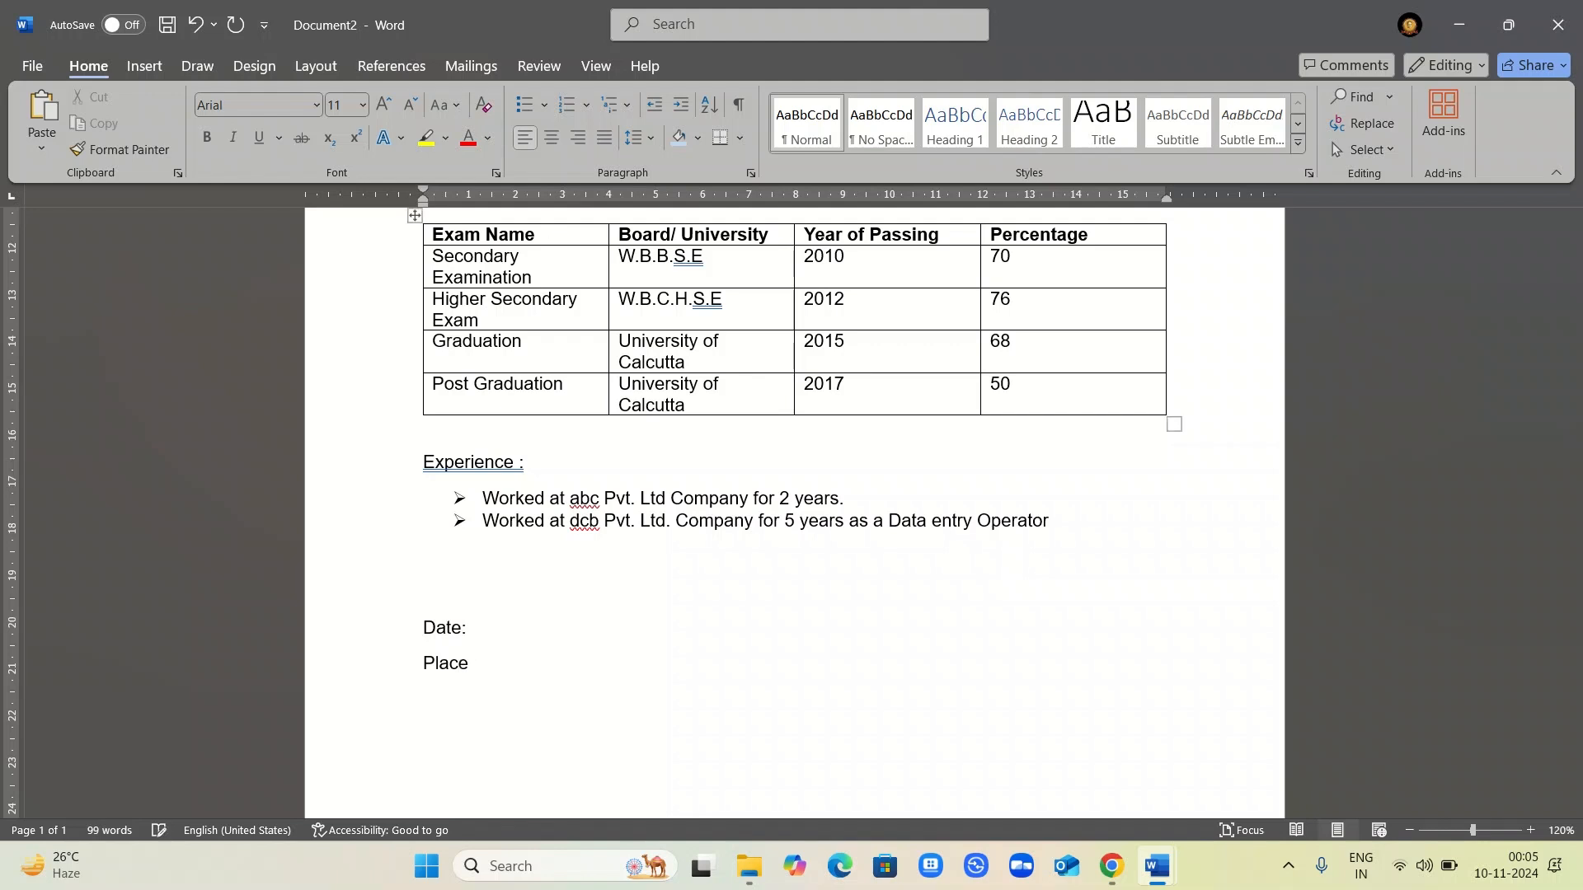
type(": Signa")
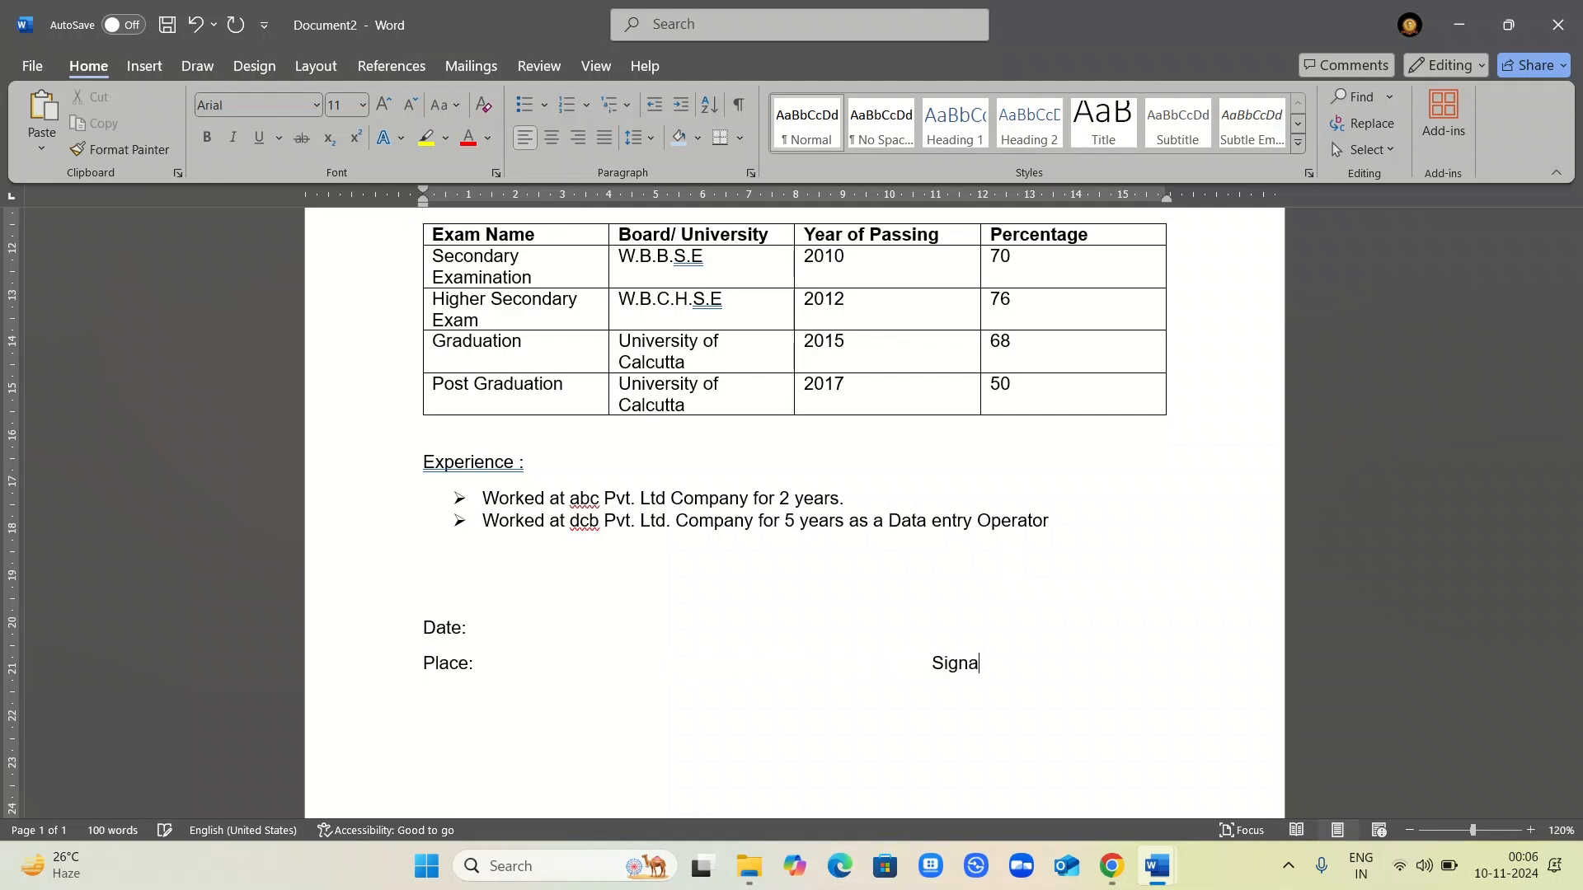
type("ture")
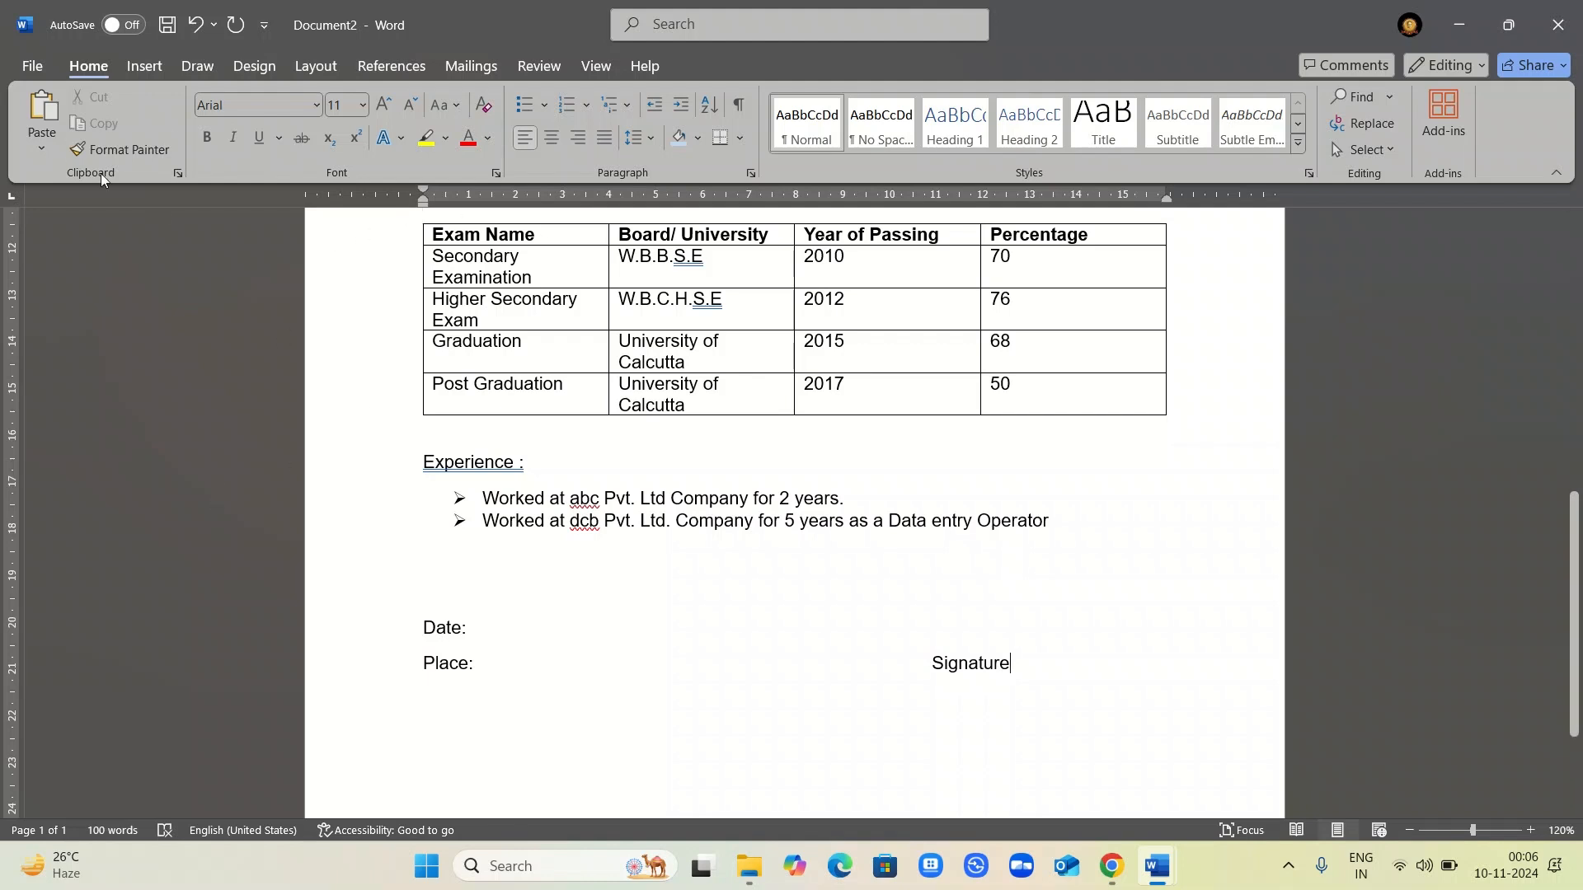
- Draw a straight horizontal line about 5 cm long above the word "Signature"
left_click(146, 69)
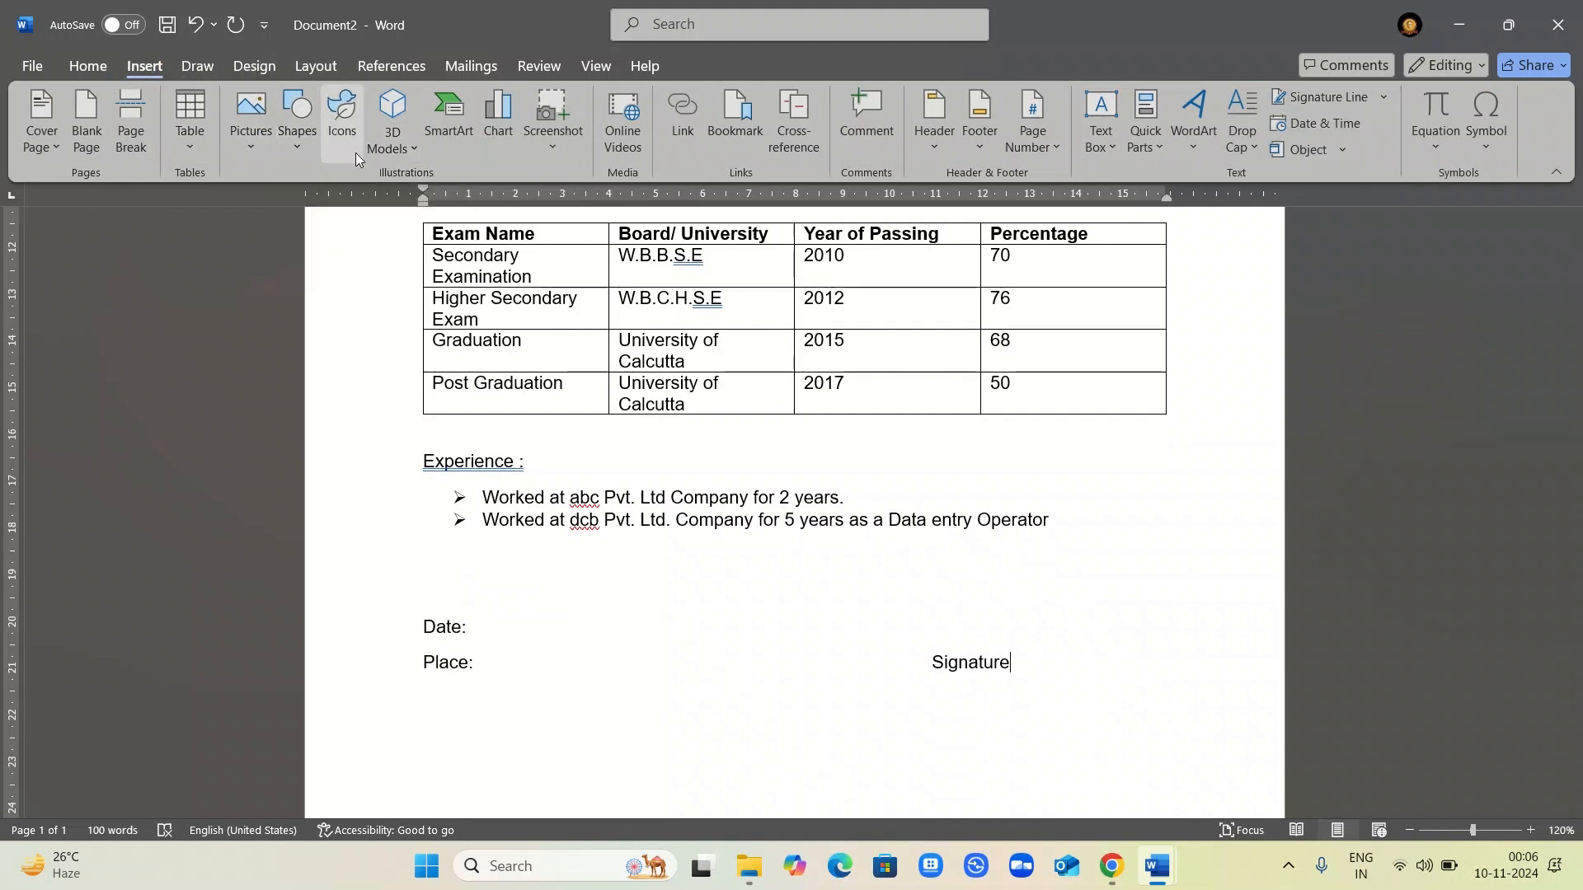
left_click(305, 145)
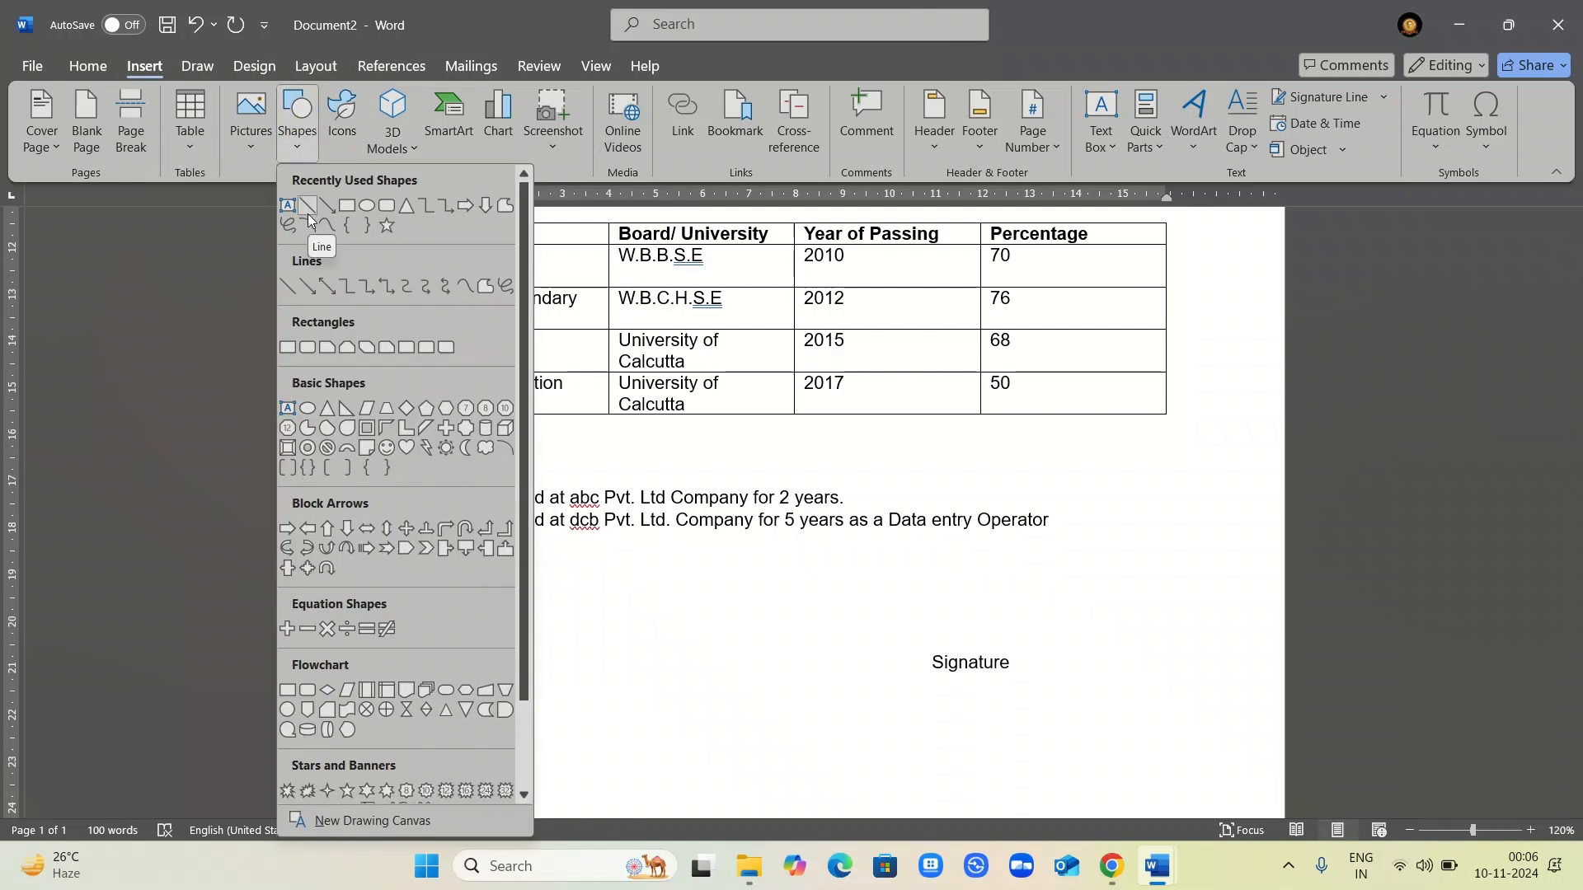
left_click(308, 215)
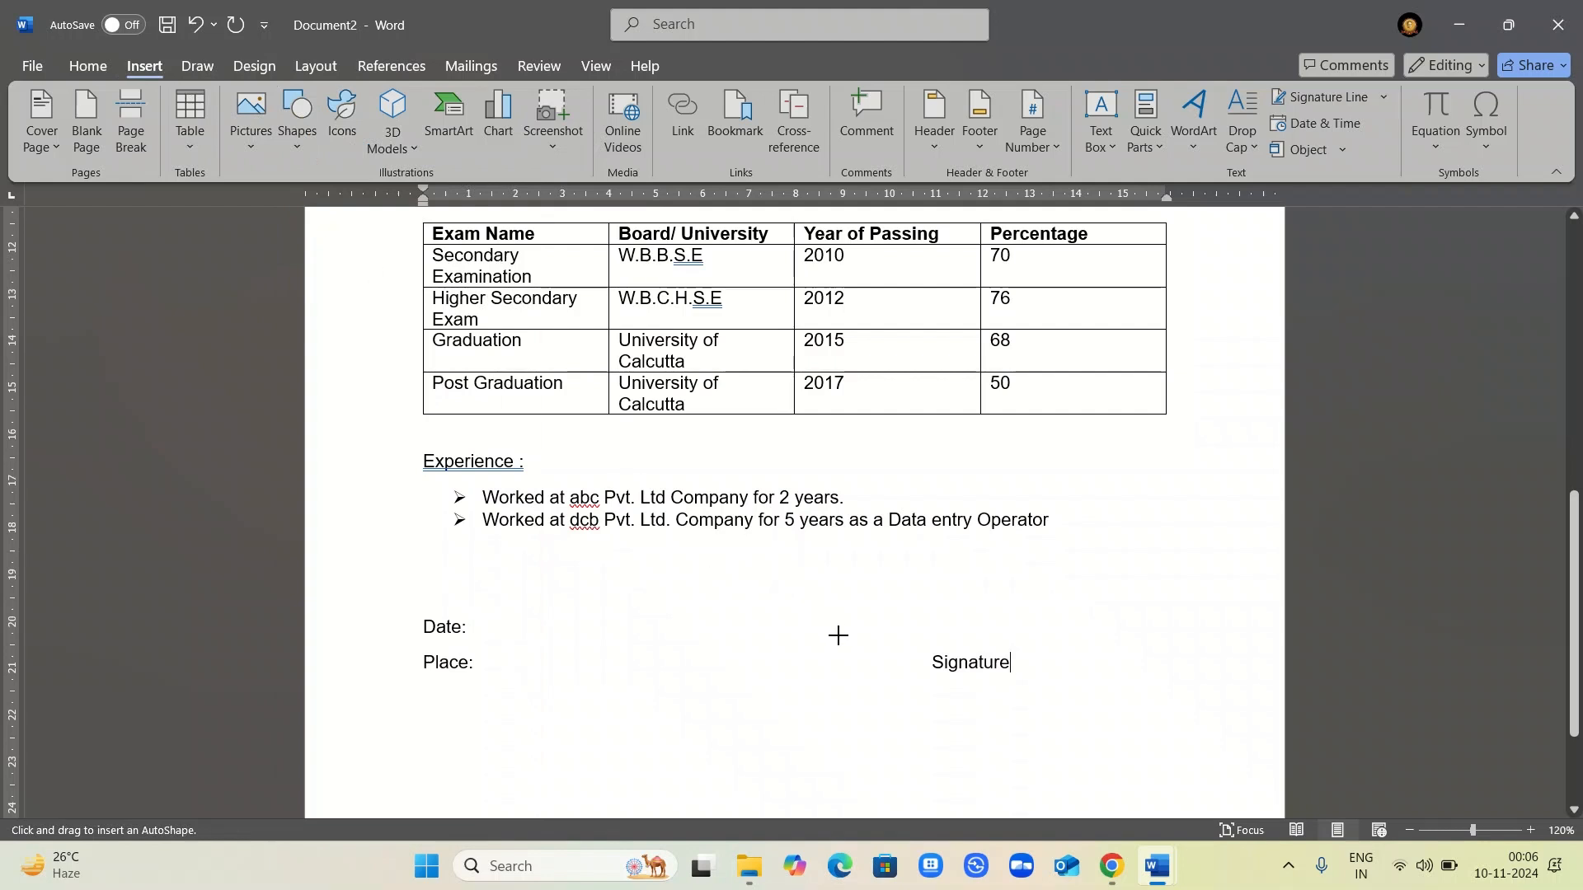
left_click_drag(839, 634, 1072, 634)
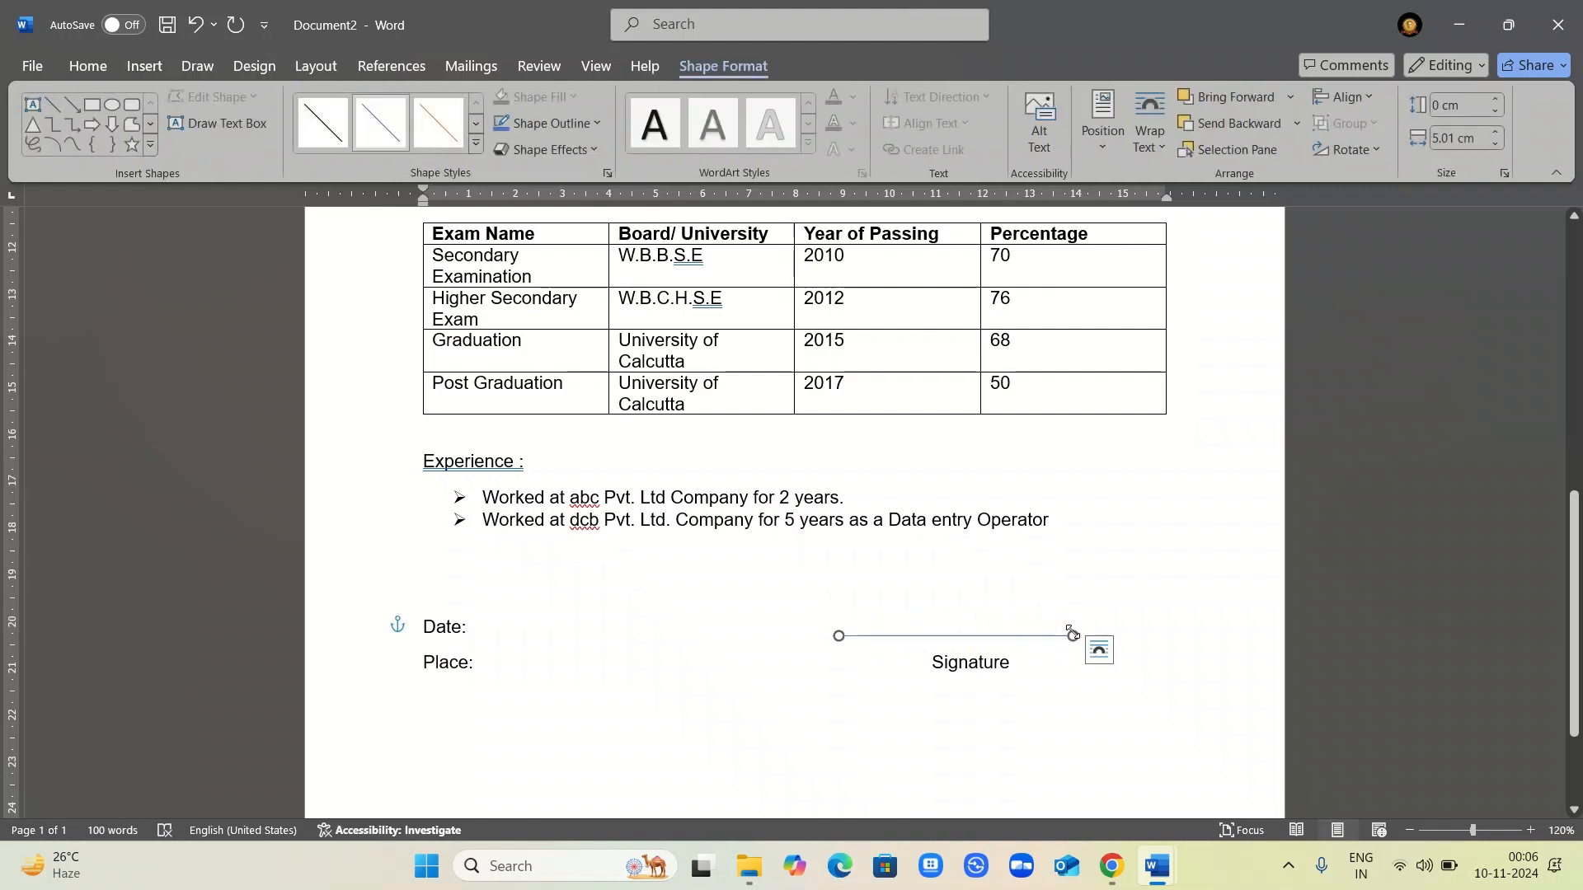
- Nudge the signature line down to just above the word "Signature" and centre it horizontally over the word
key("Down")
key("Down")
key("Down")
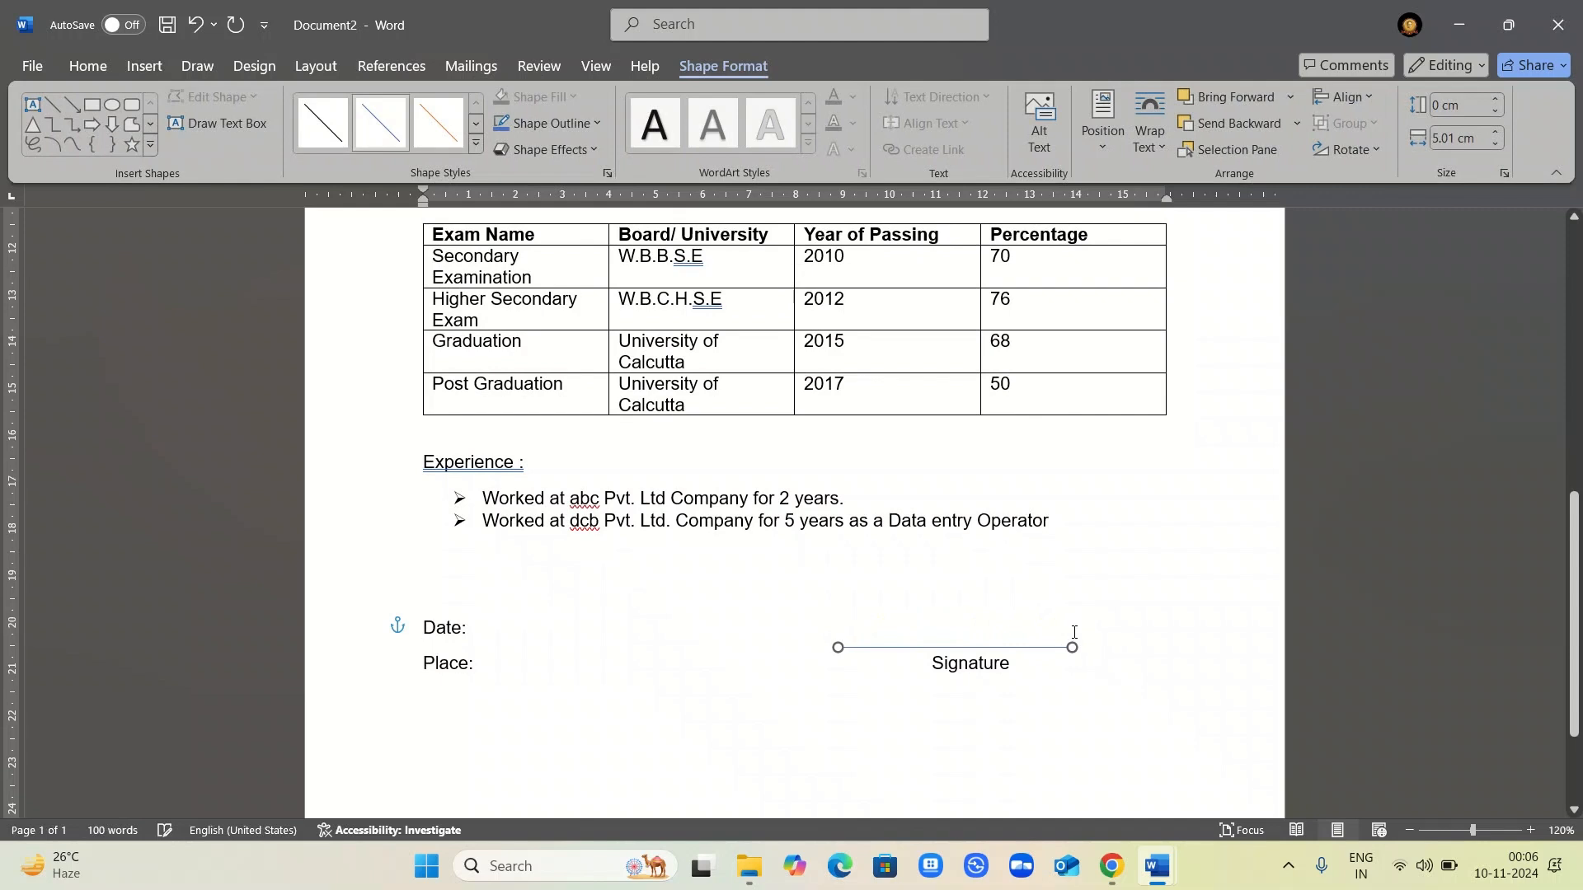
key("Right")
key("Left")
key("Left")
key("Left")
key("Left")
key("Left")
key("Left")
key("Left")
key("Left")
key("Left")
key("Left")
key("Left")
key("Left")
key("Left")
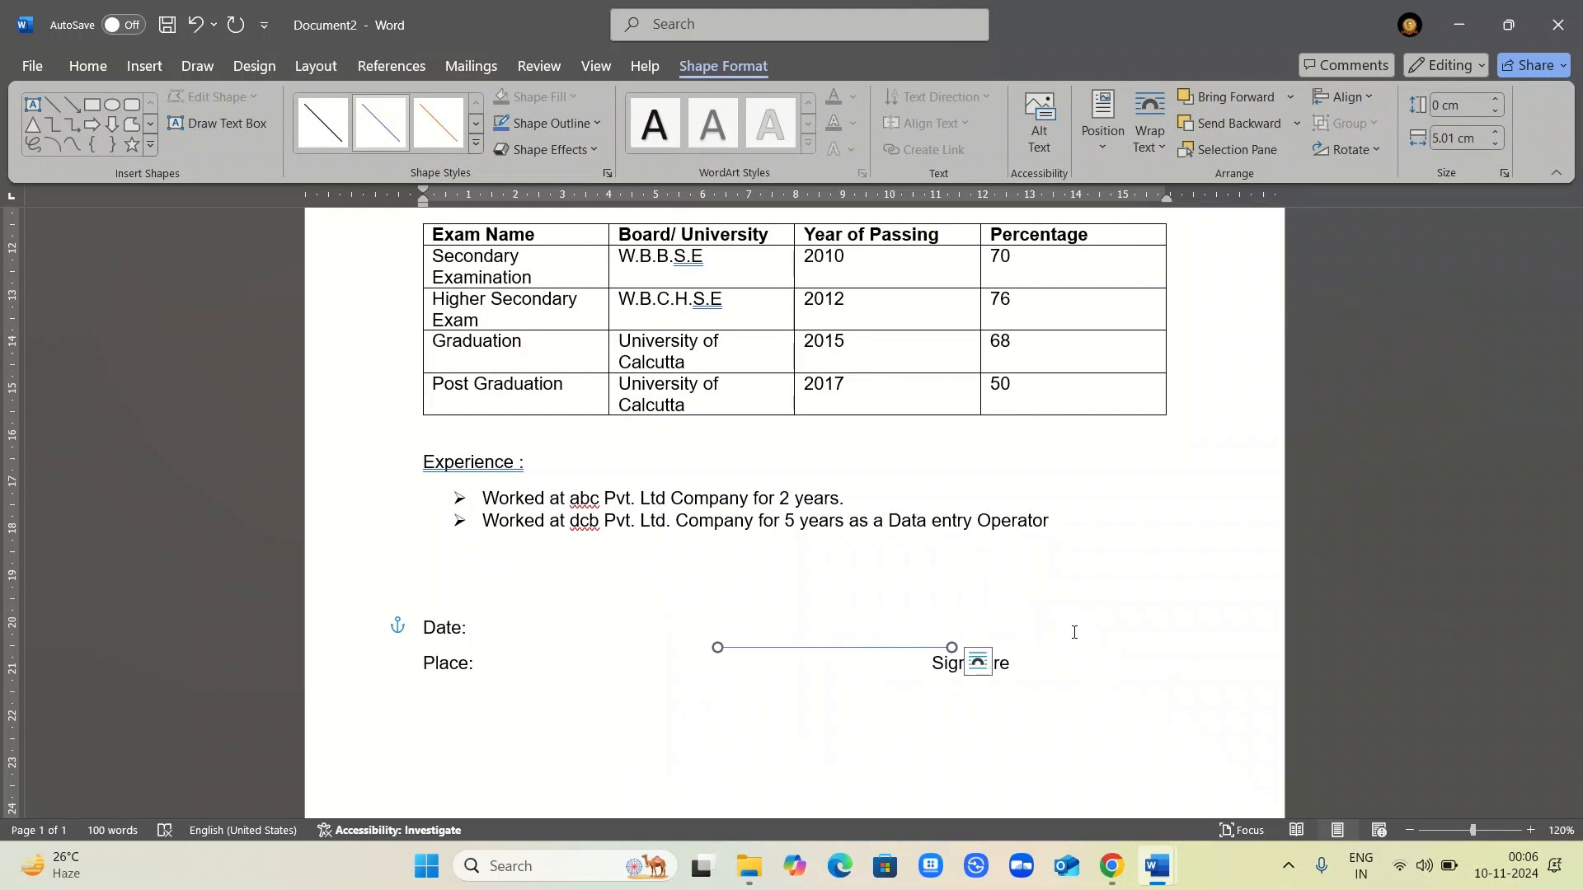
key("Right")
key("Right")
key("Right")
key("Right")
key("Right")
key("Right")
key("Right")
key("Right")
key("Right")
key("Right")
key("Right")
key("Right")
key("Right")
key("Right")
key("Right")
key("Right")
key("Right")
key("Right")
key("Right")
key("Right")
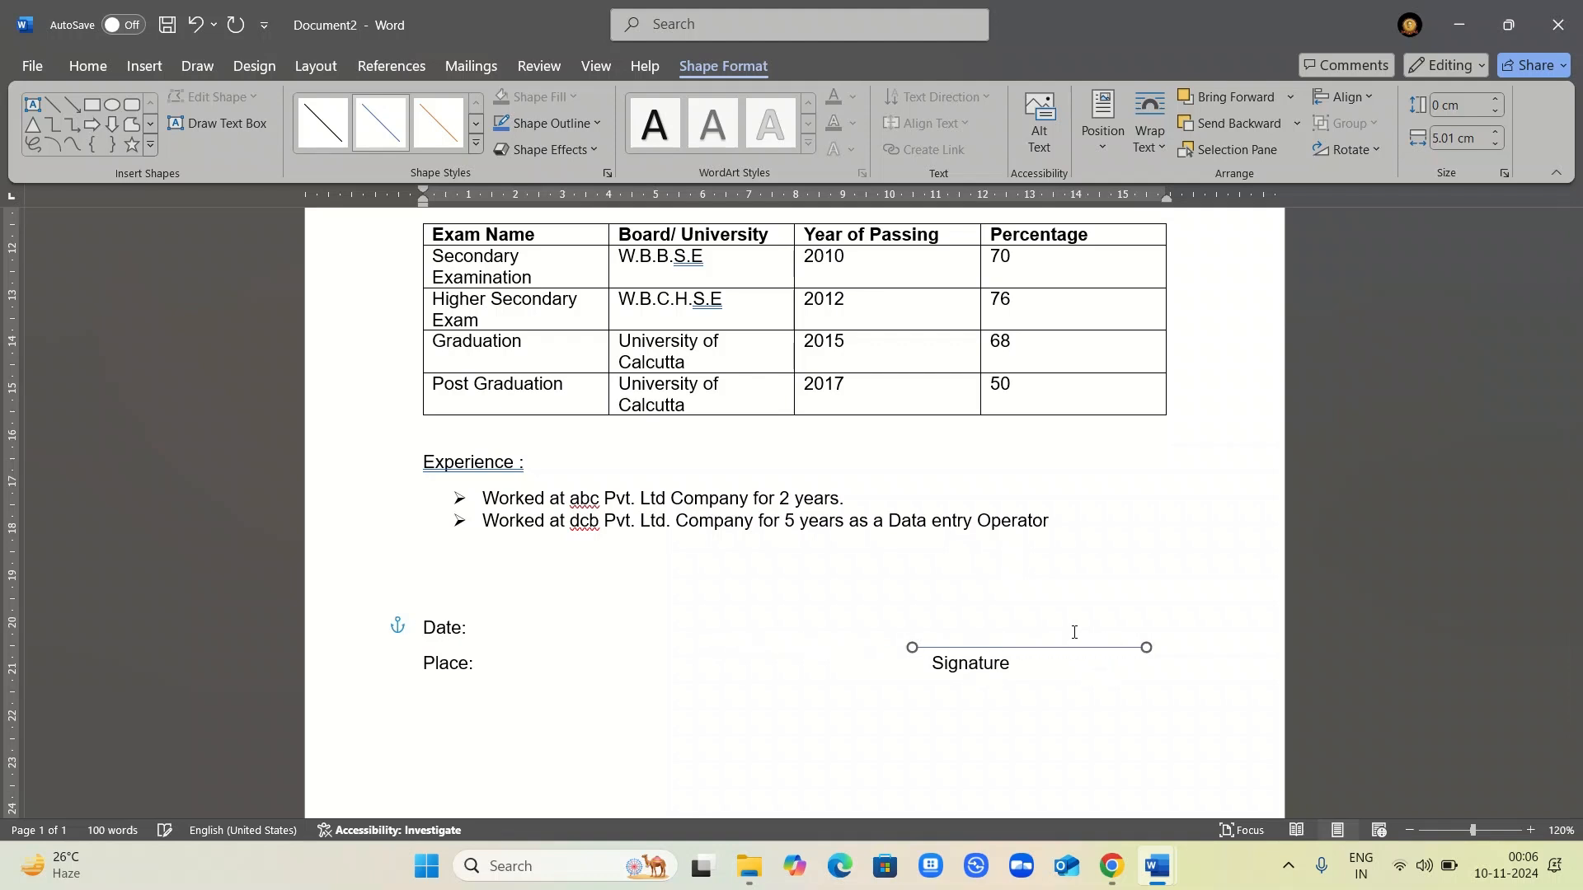
key("ctrl+Left")
key("ctrl+Left")
key("ctrl+Left")
key("ctrl+Left")
key("ctrl+Left")
key("ctrl+Left")
key("ctrl+Left")
key("ctrl+Left")
key("ctrl+Left")
key("ctrl+Left")
key("ctrl+Left")
key("ctrl+Left")
key("ctrl+Left")
key("ctrl+Left")
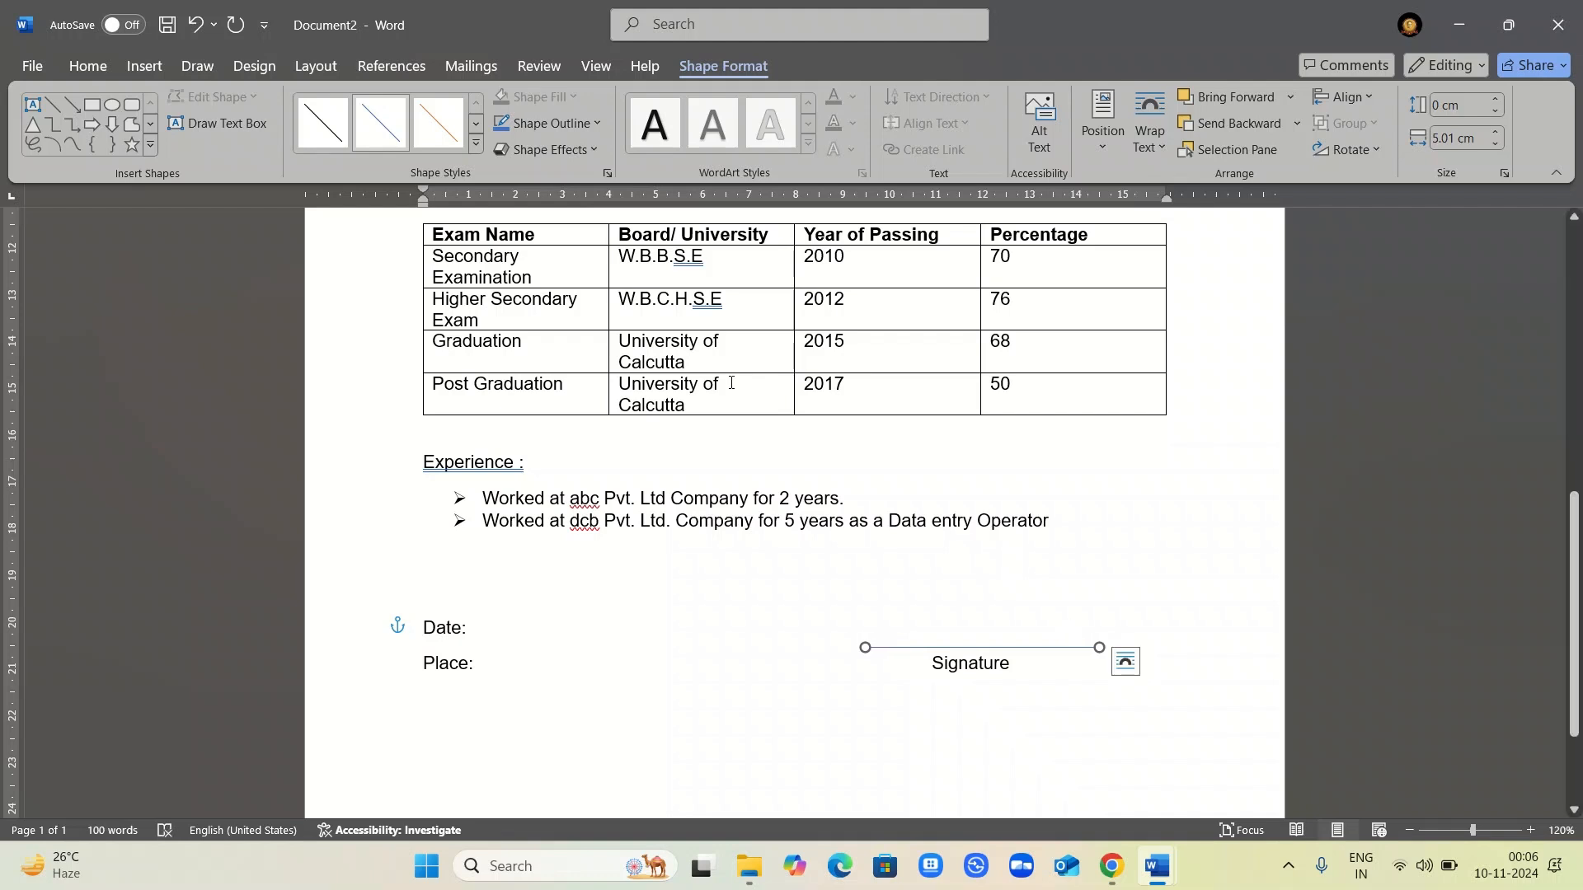
- Apply the black line style to the signature line and set its outline weight to 1 pt
left_click(477, 109)
left_click(477, 109)
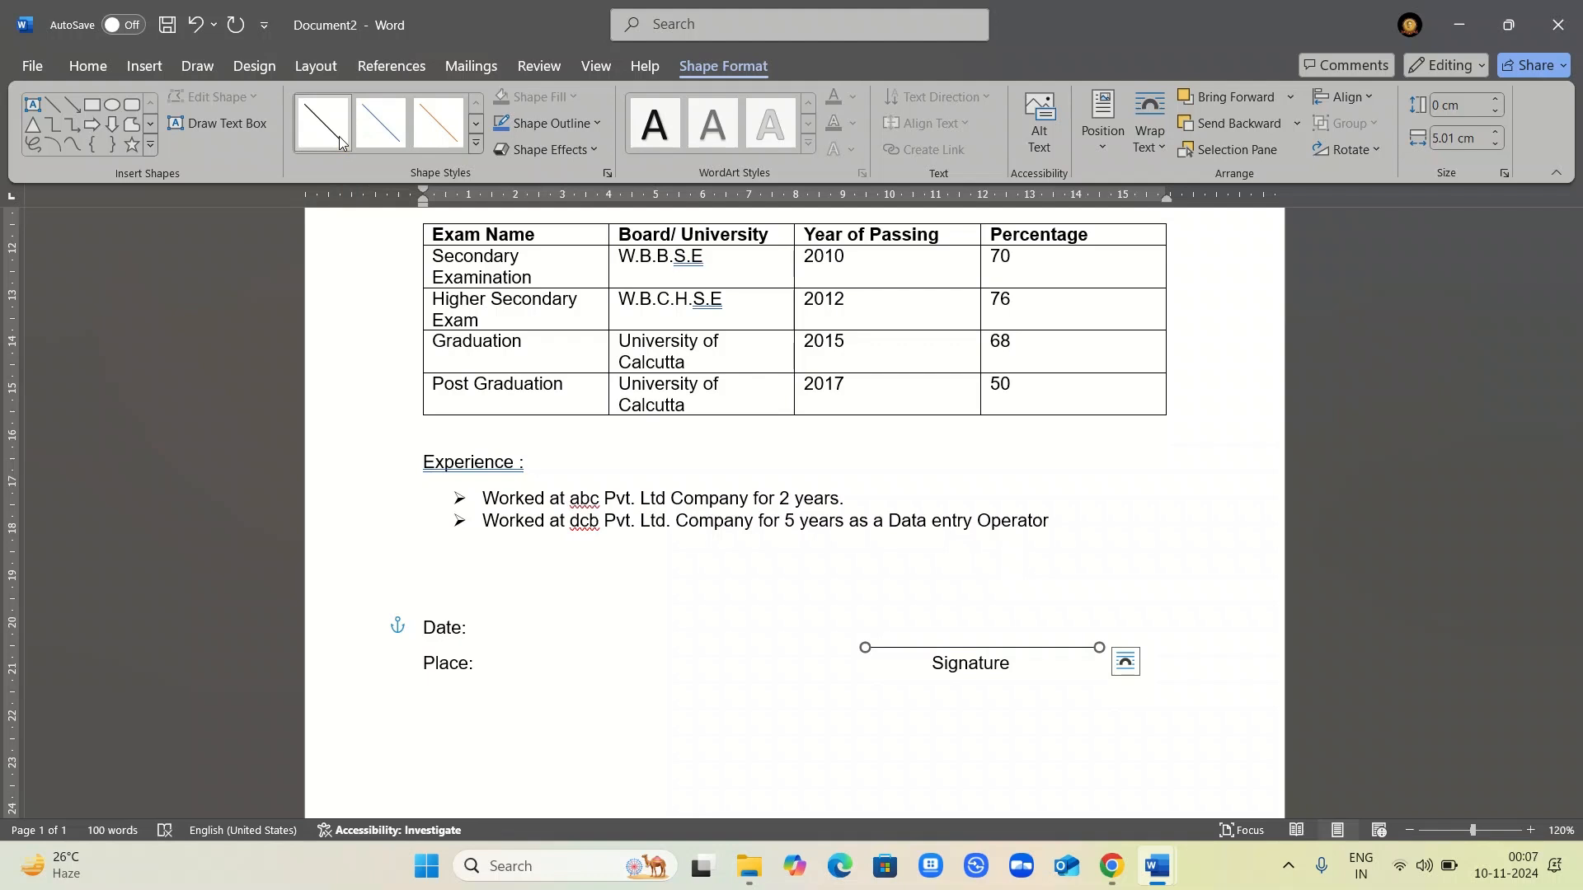
left_click(565, 130)
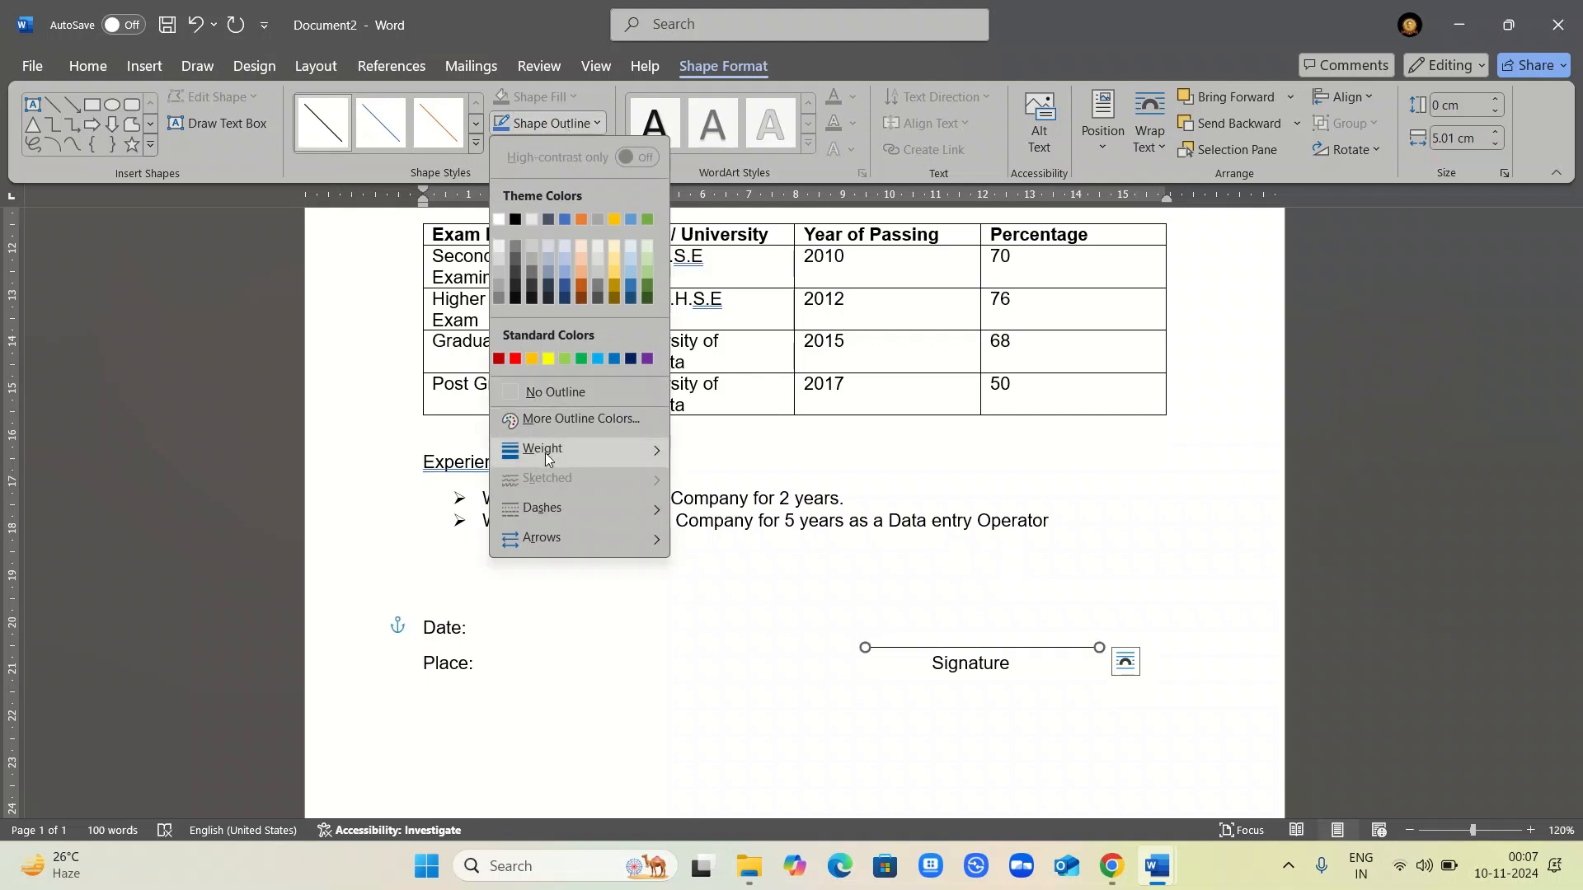
mouse_move(564, 453)
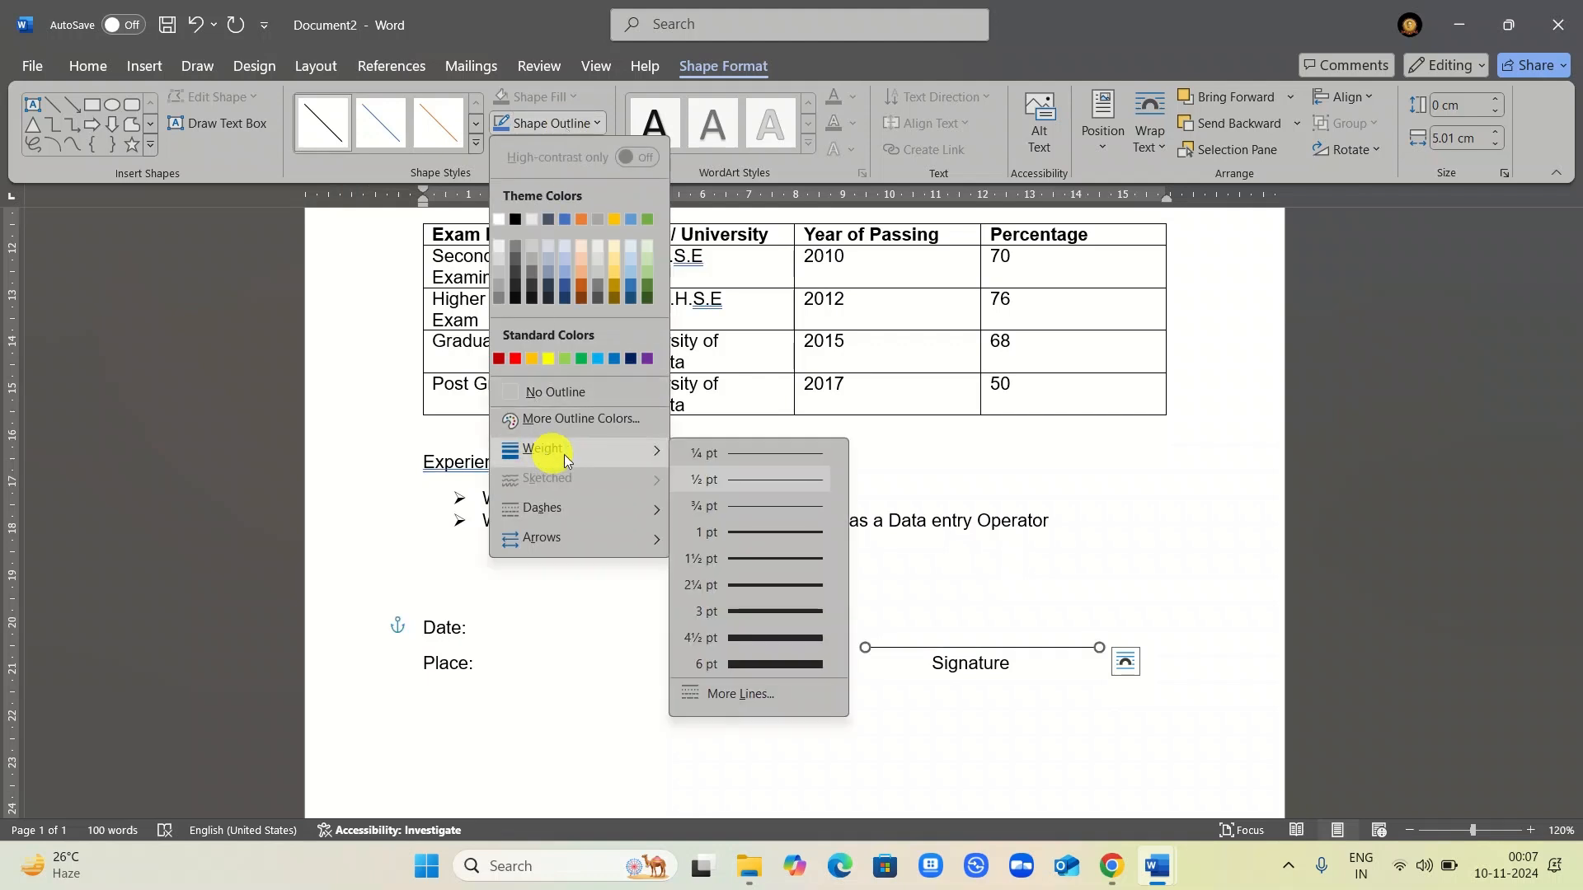
left_click(744, 532)
- Make the "Experience :" heading below the qualification table bold
scroll(745, 532, "up", 10)
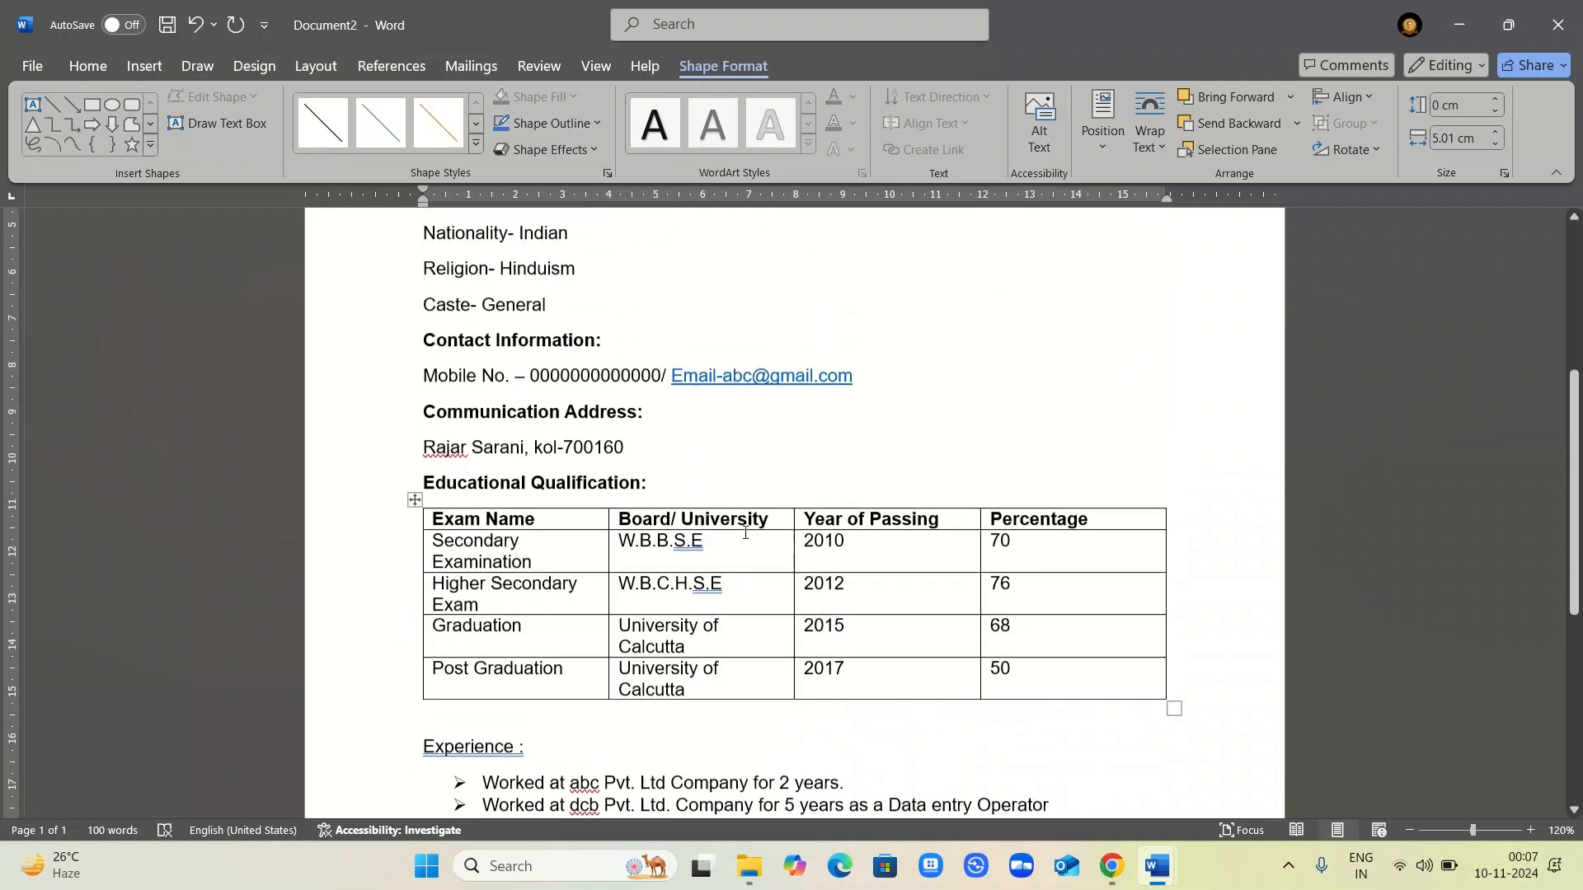
scroll(746, 532, "down", 7)
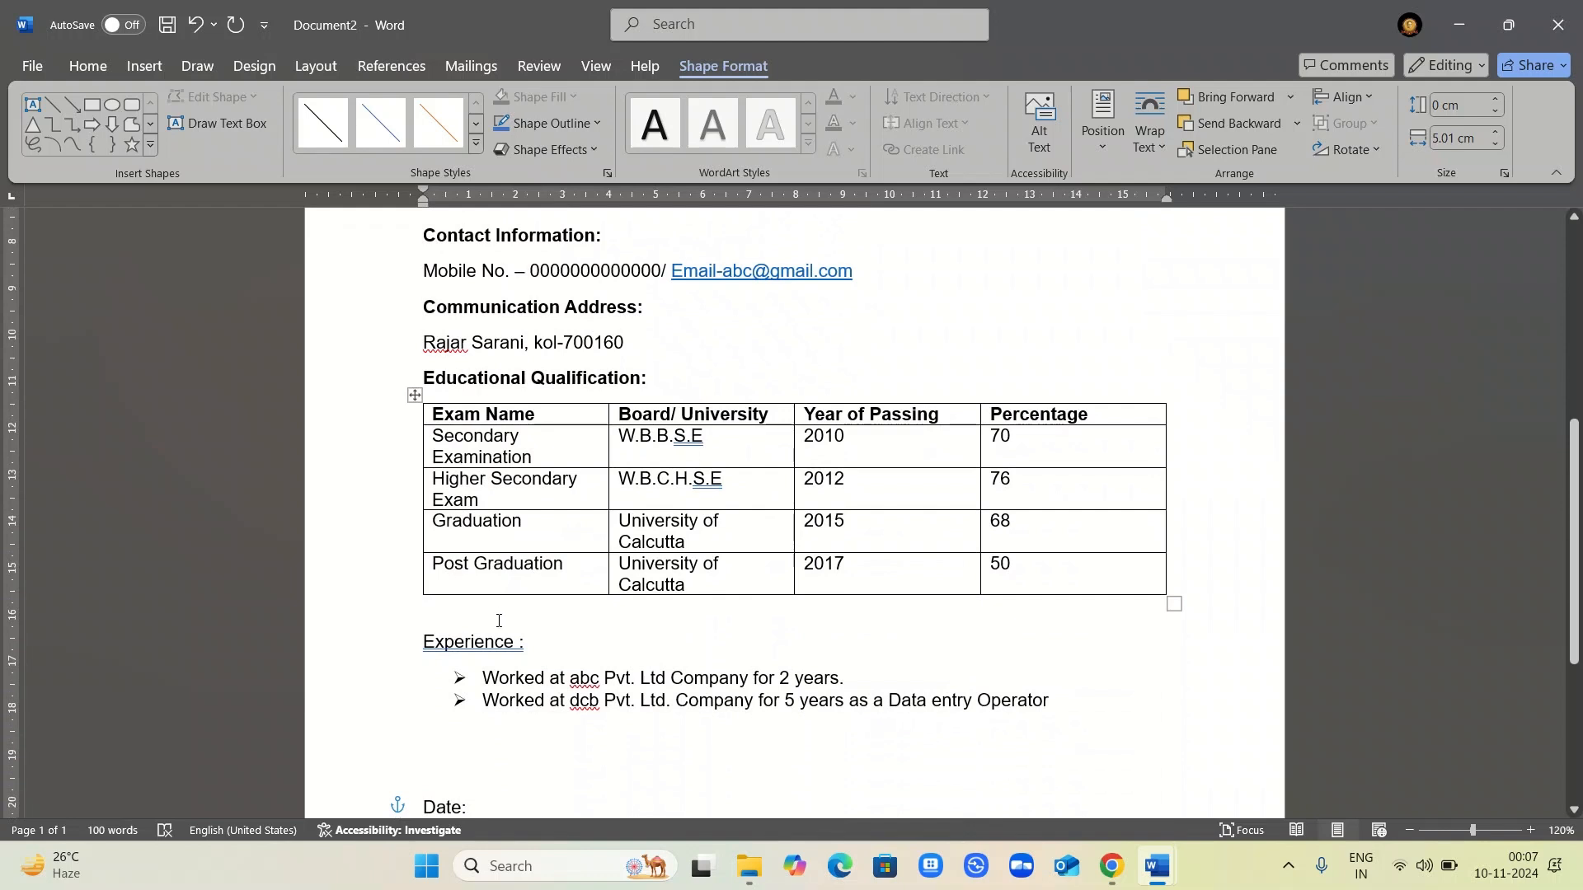
left_click_drag(533, 639, 456, 650)
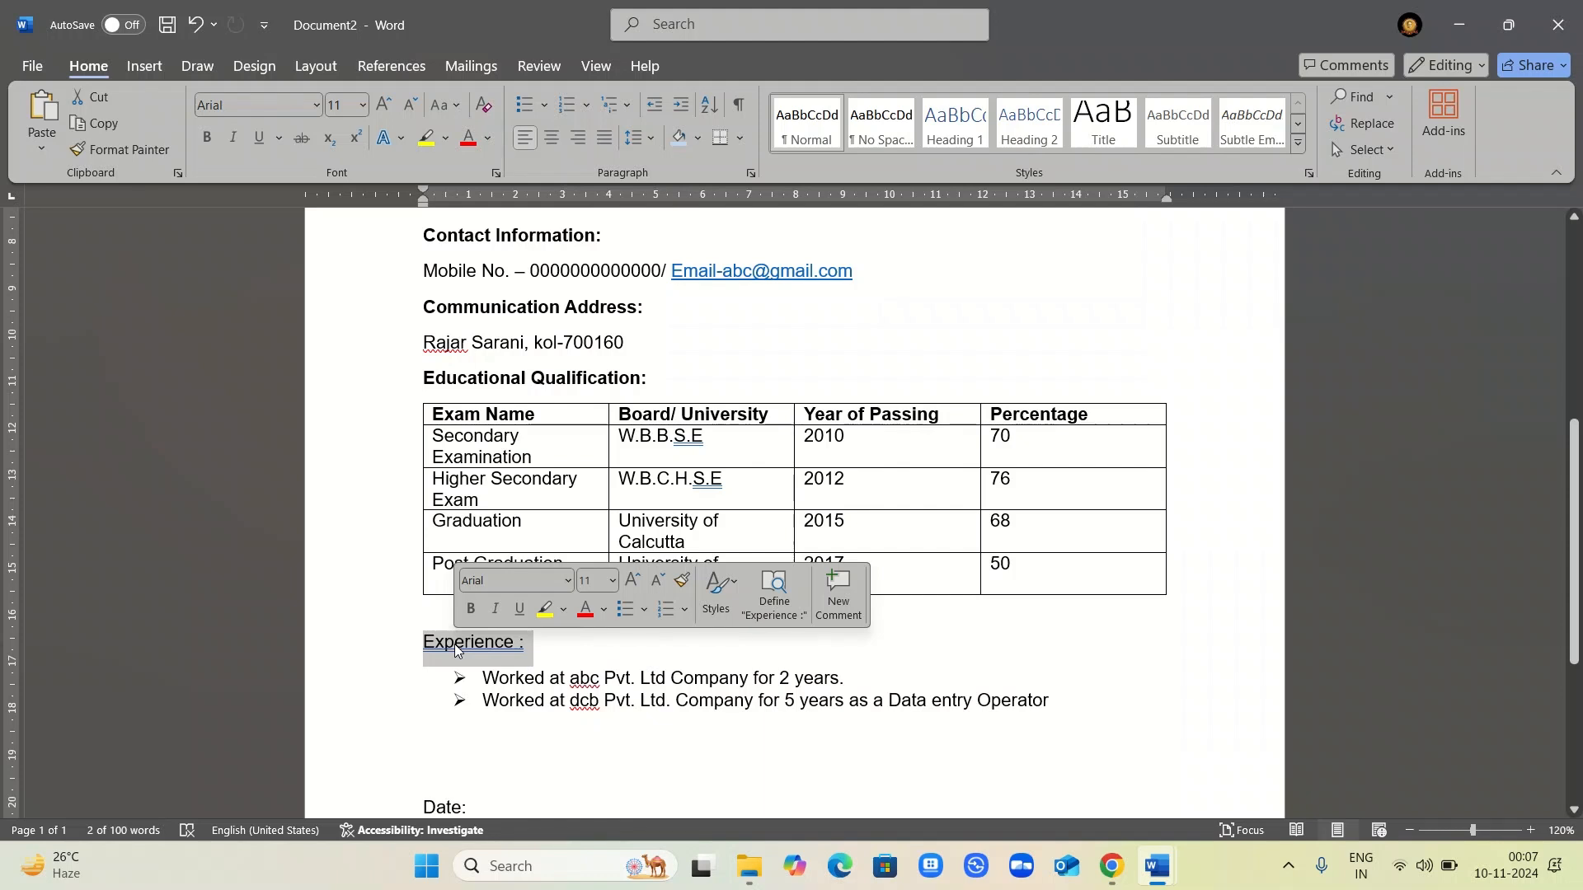
left_click(203, 147)
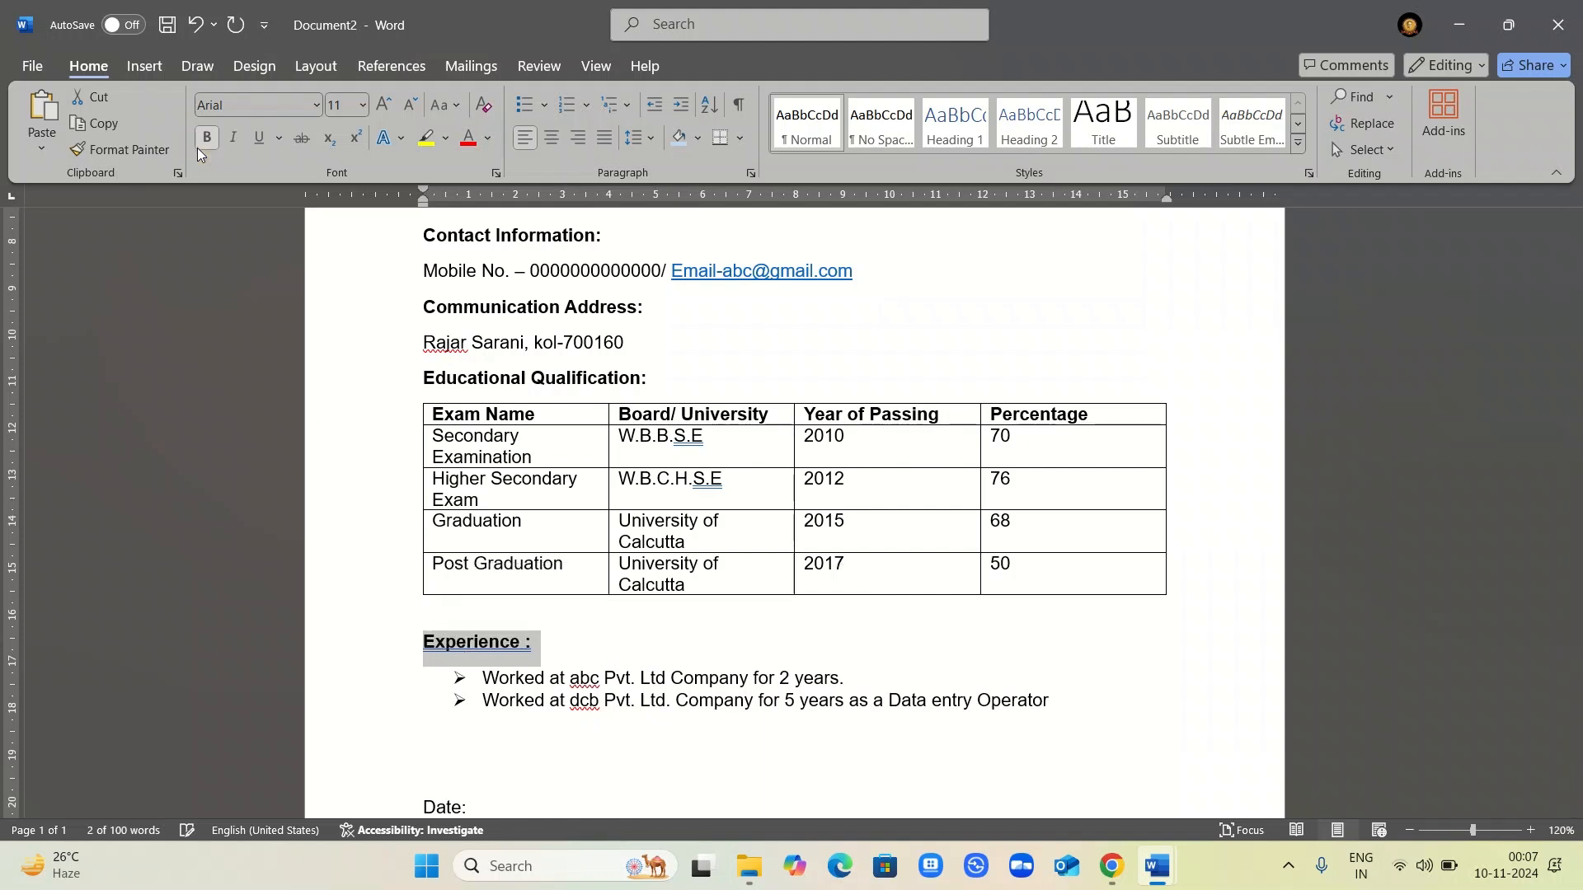
- Convert the "Experience :" heading text into a one-column table, separating text at paragraphs with automatic fixed column width
left_click(129, 70)
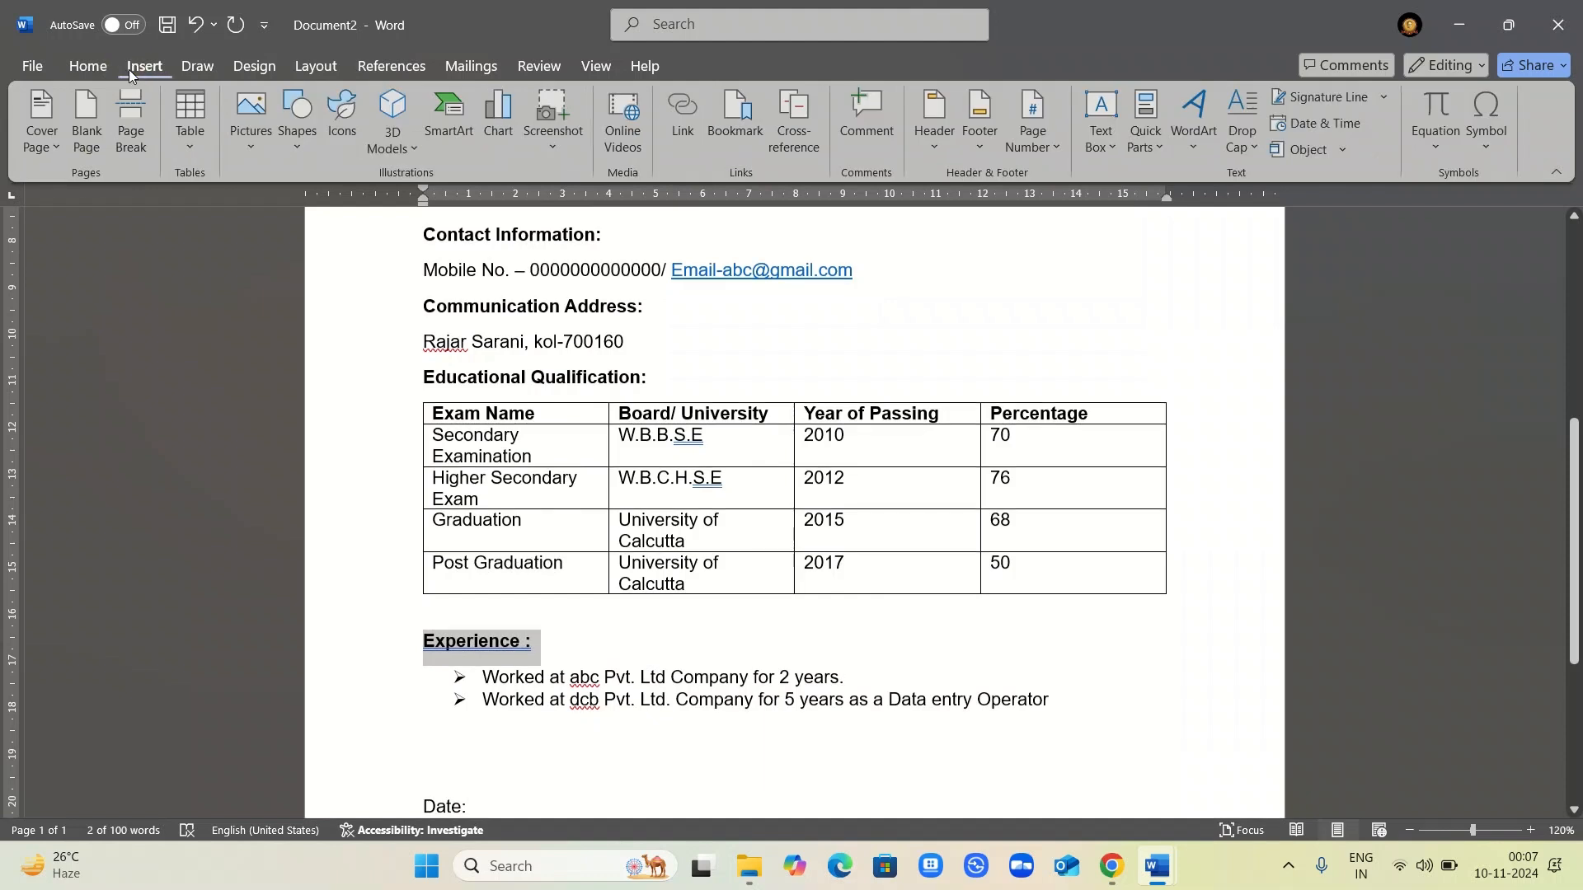
left_click(202, 144)
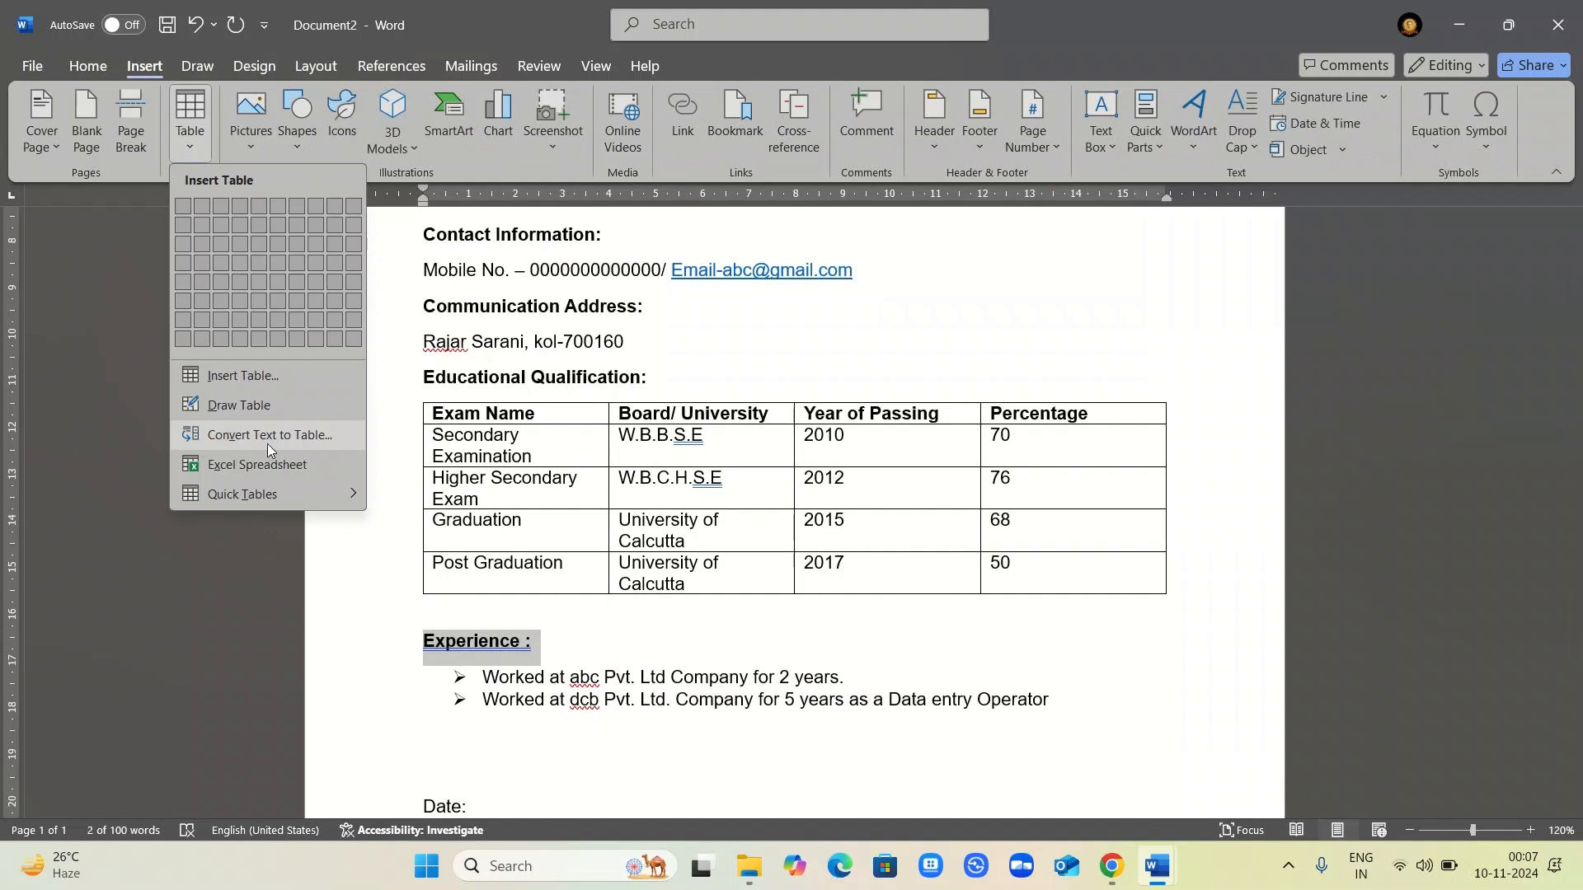
left_click(711, 662)
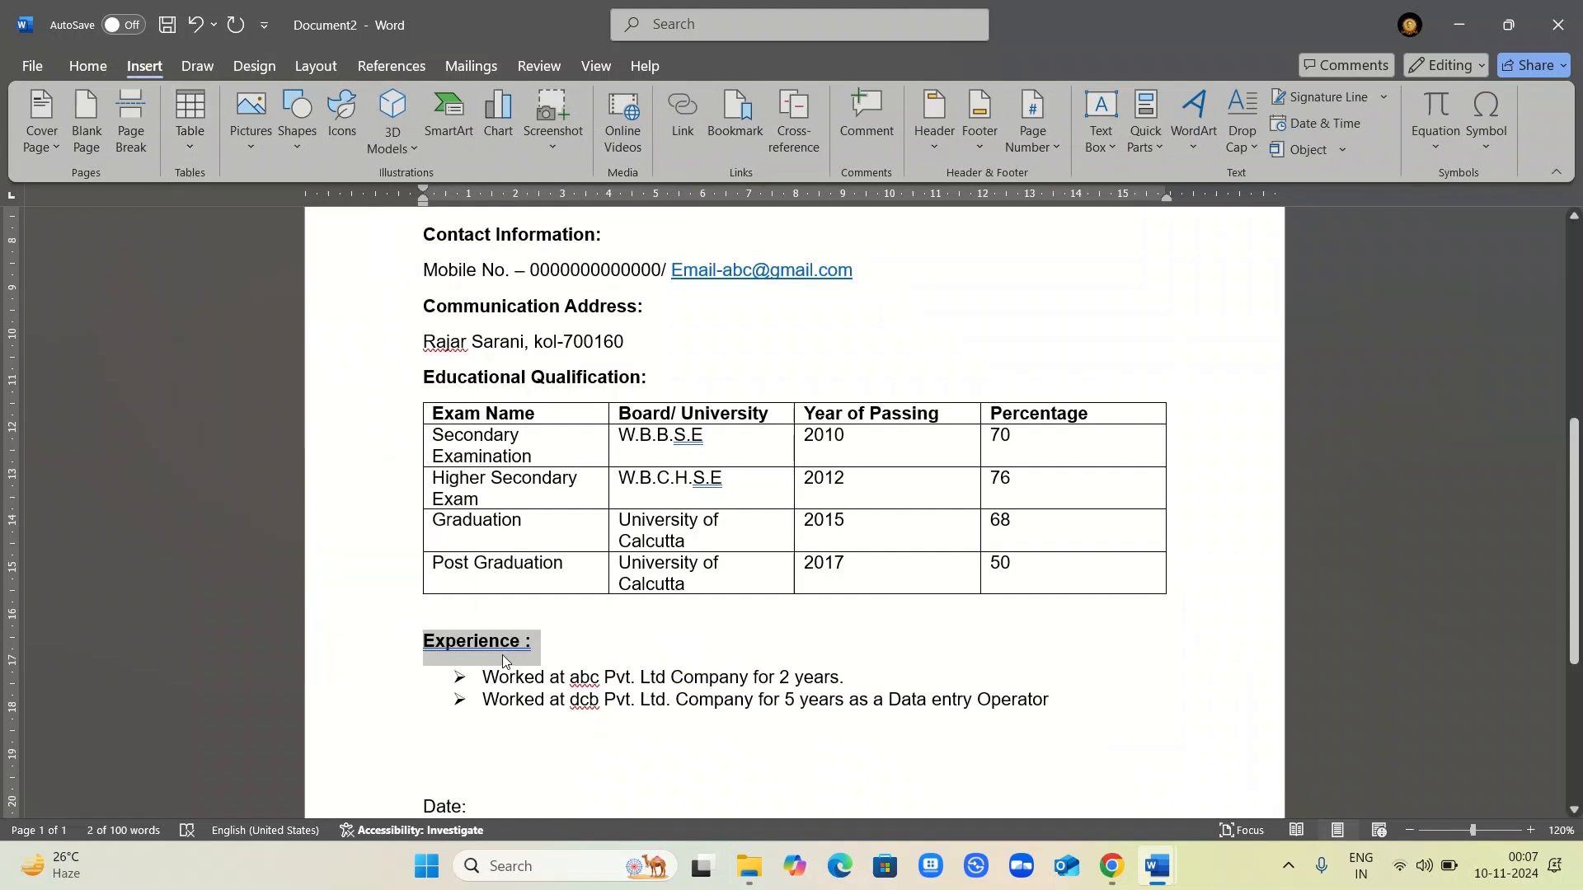
left_click(186, 146)
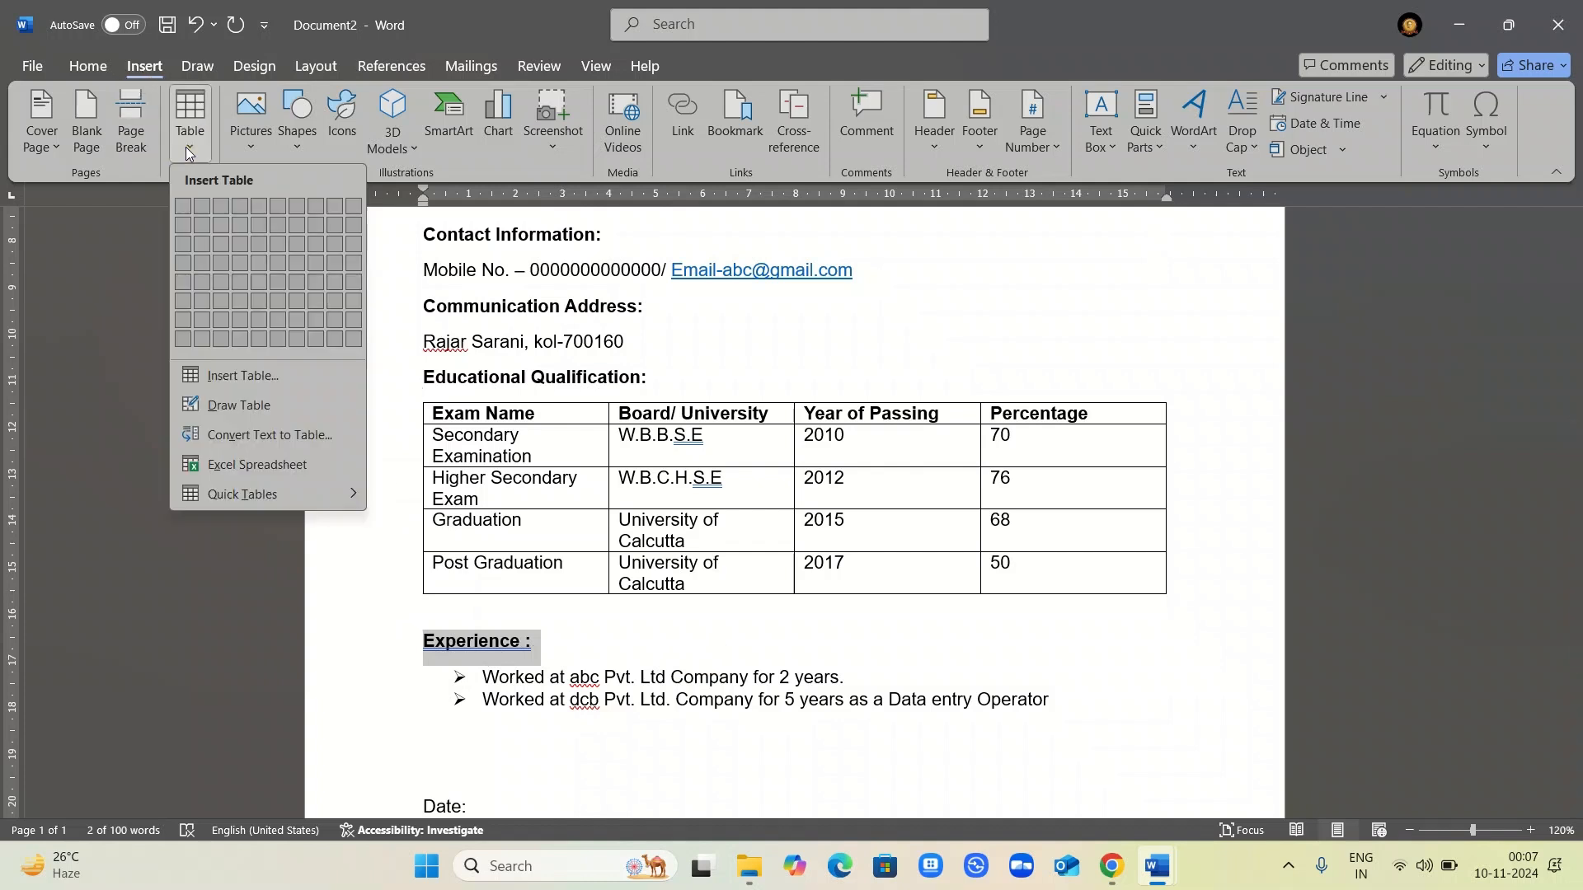
left_click(255, 441)
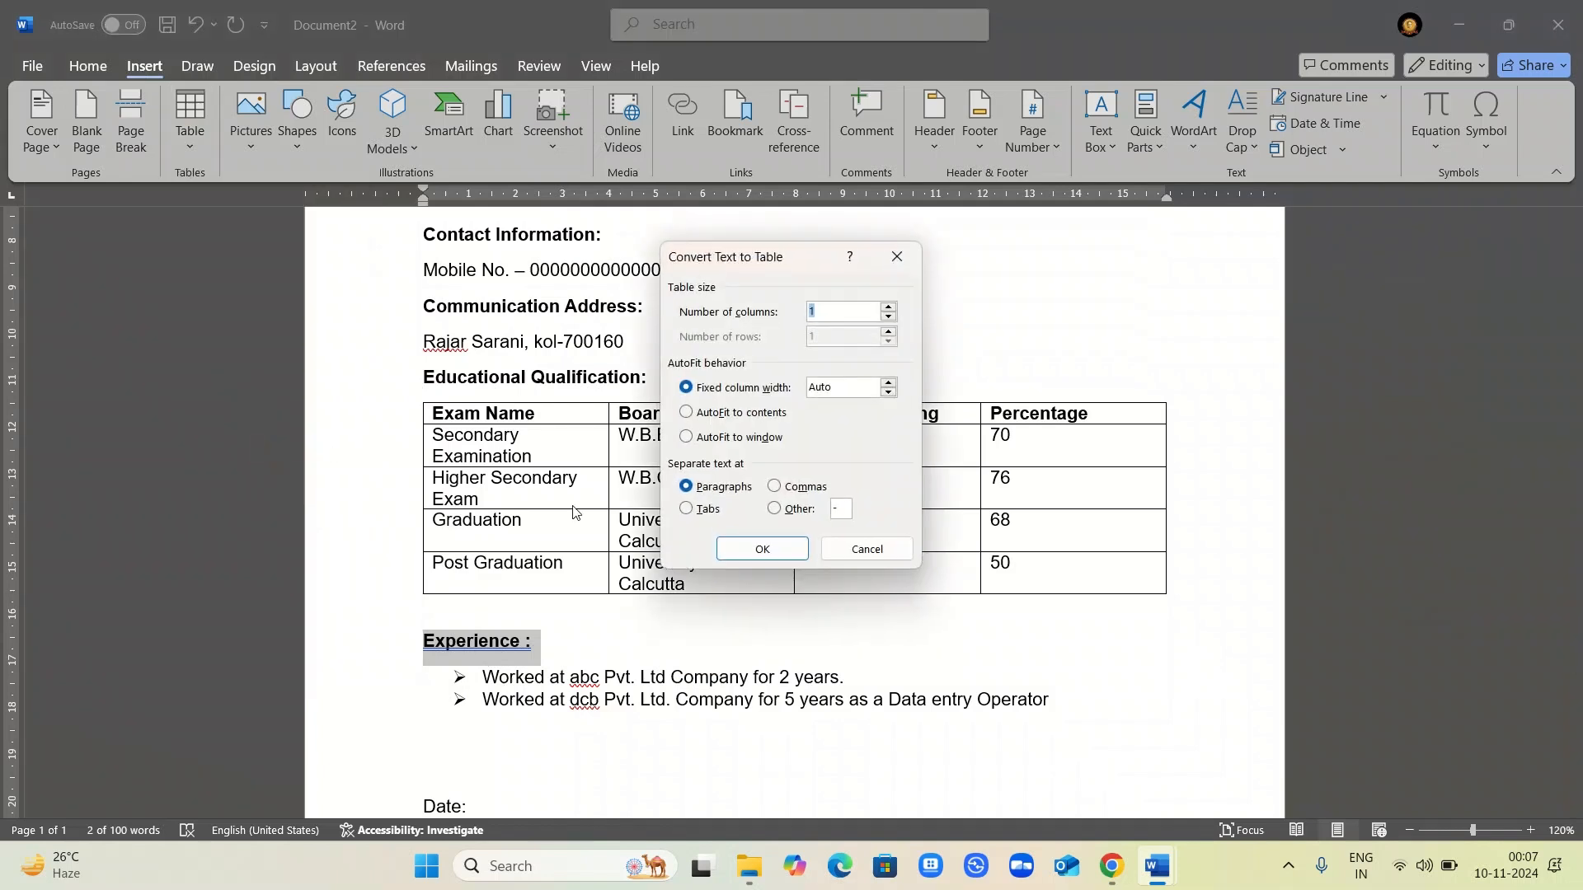
left_click(754, 547)
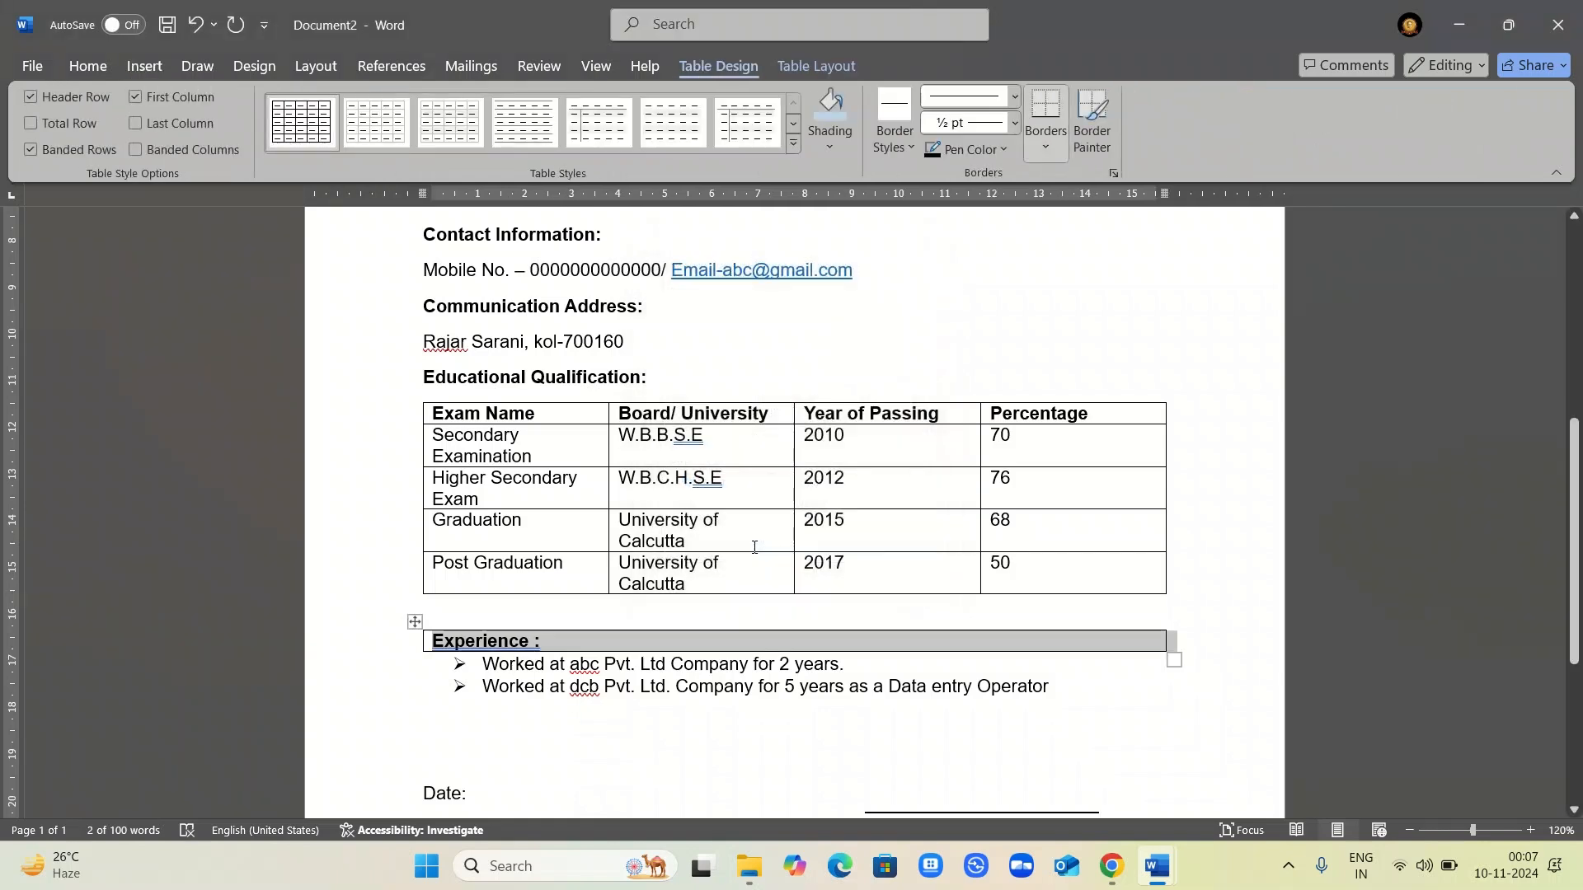
- Convert the "Educational Qualification:" heading text into a one-column table, separating text at paragraphs with automatic fixed column width
scroll(754, 548, "up", 3)
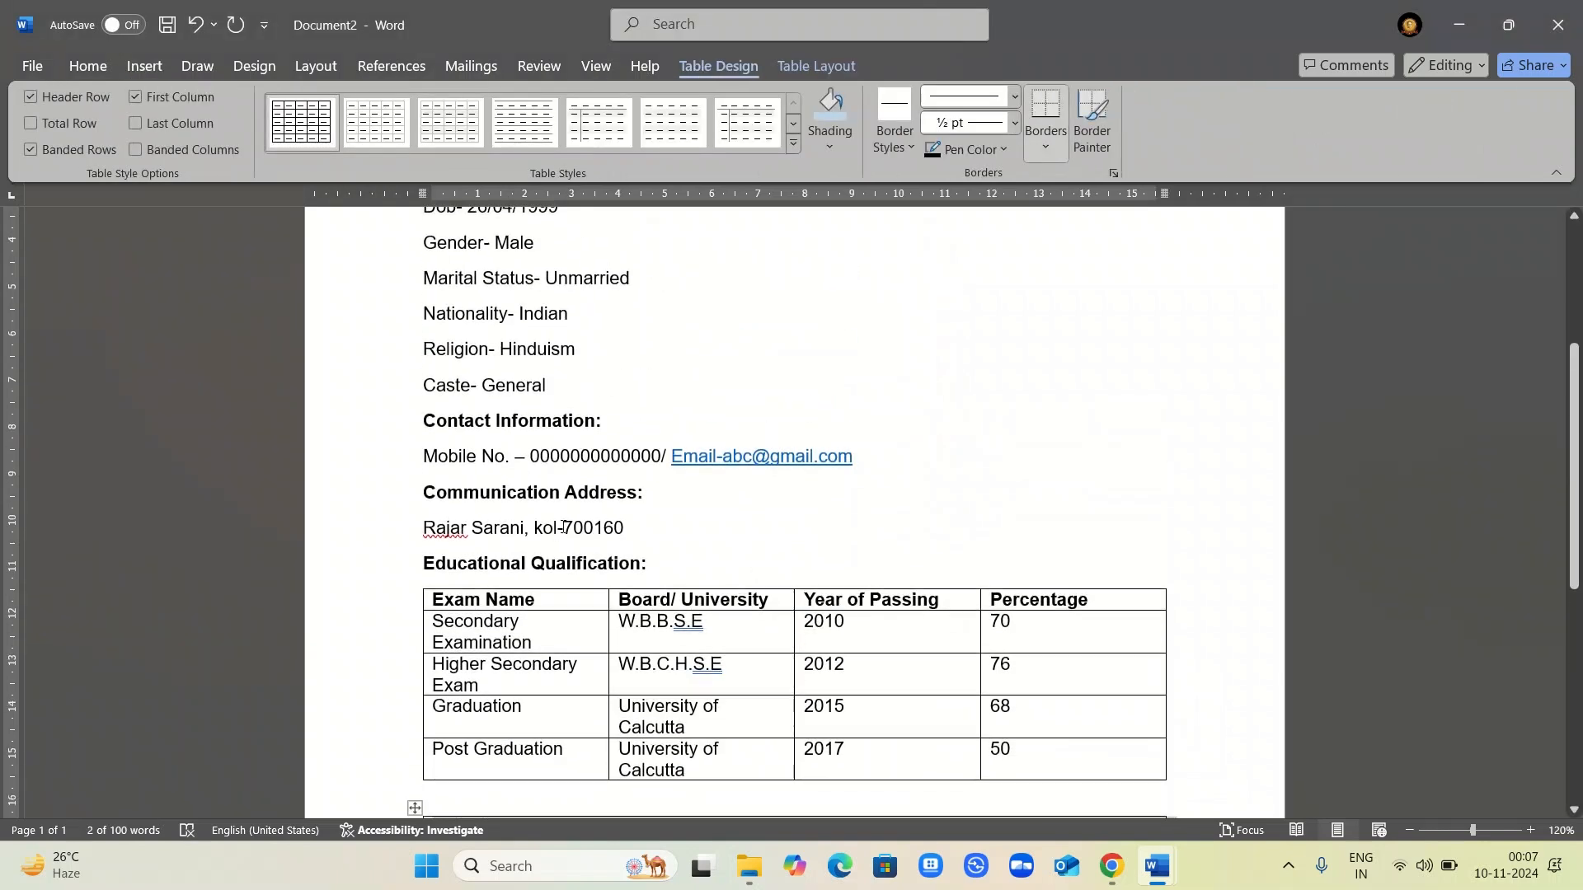
left_click_drag(423, 563, 650, 564)
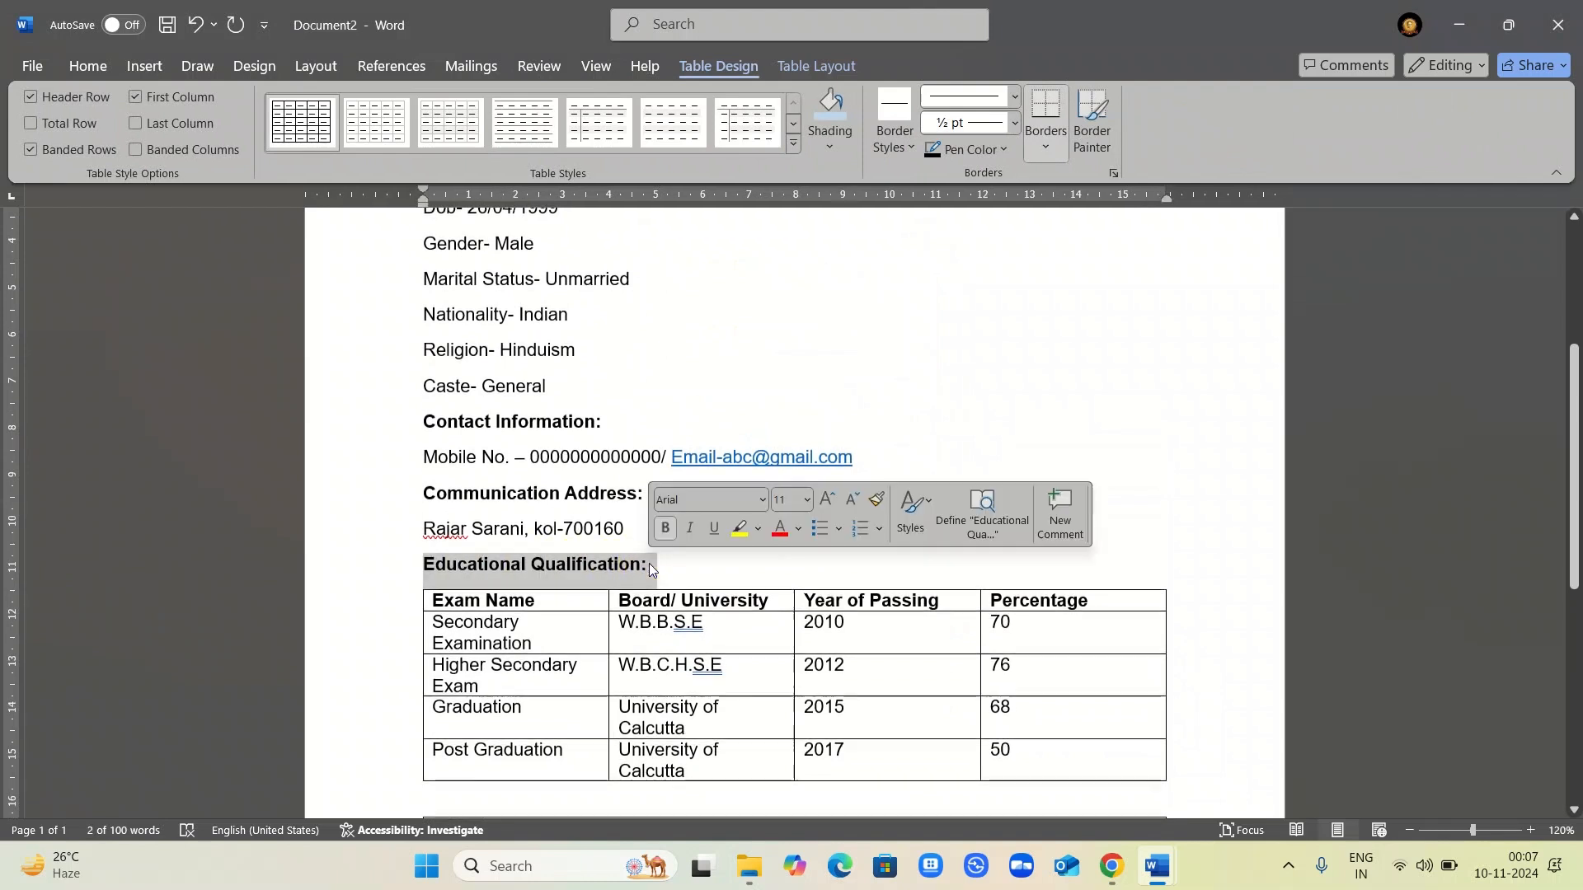
left_click(143, 65)
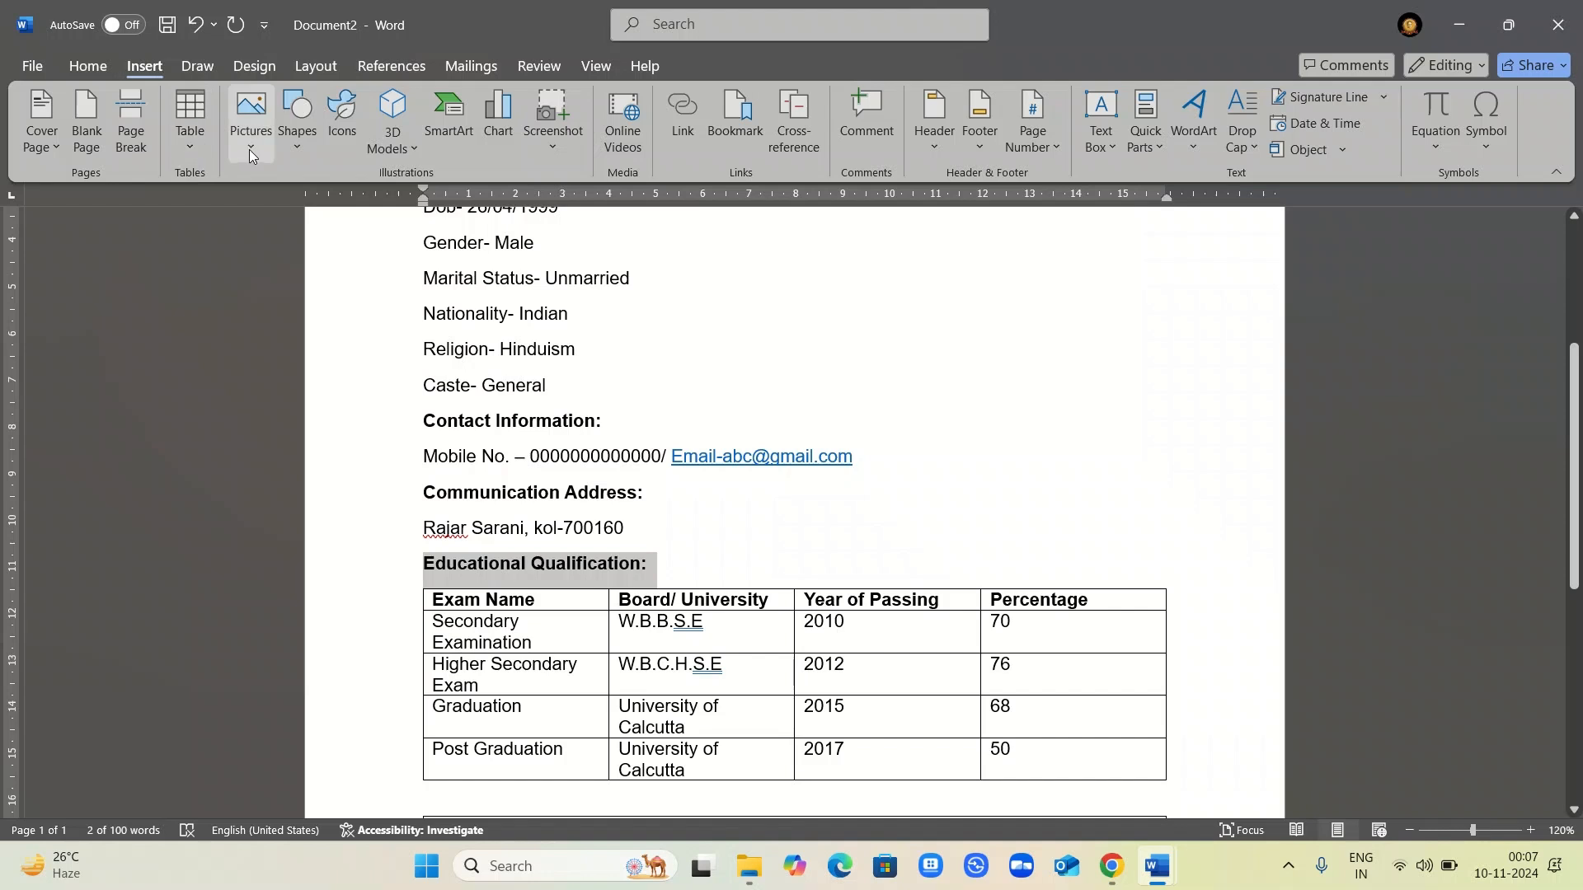
left_click(183, 155)
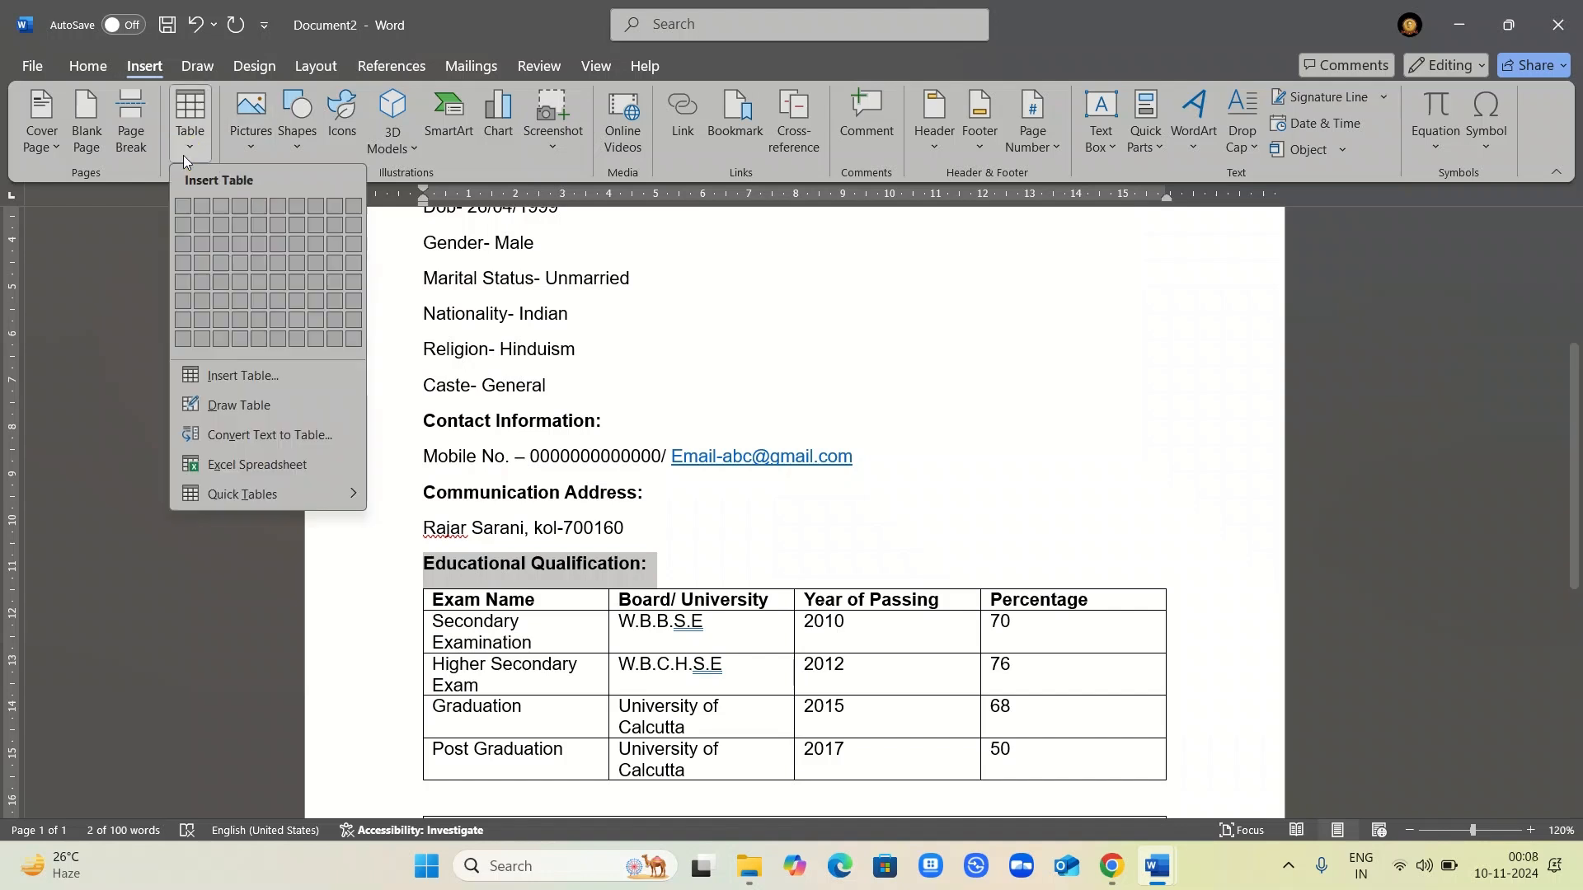
left_click(237, 435)
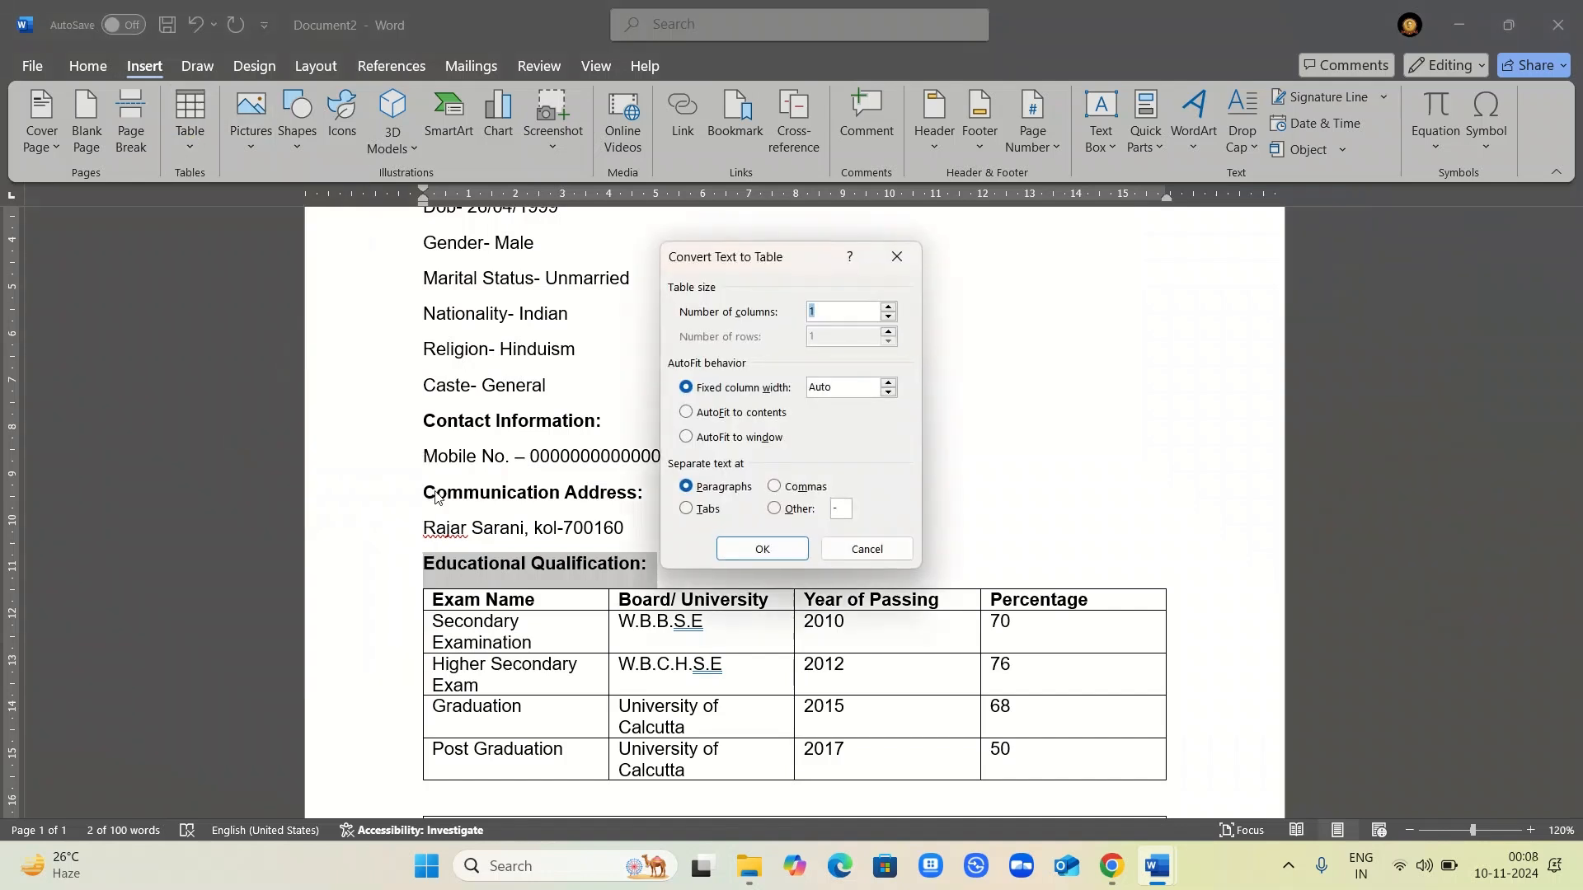
left_click(783, 559)
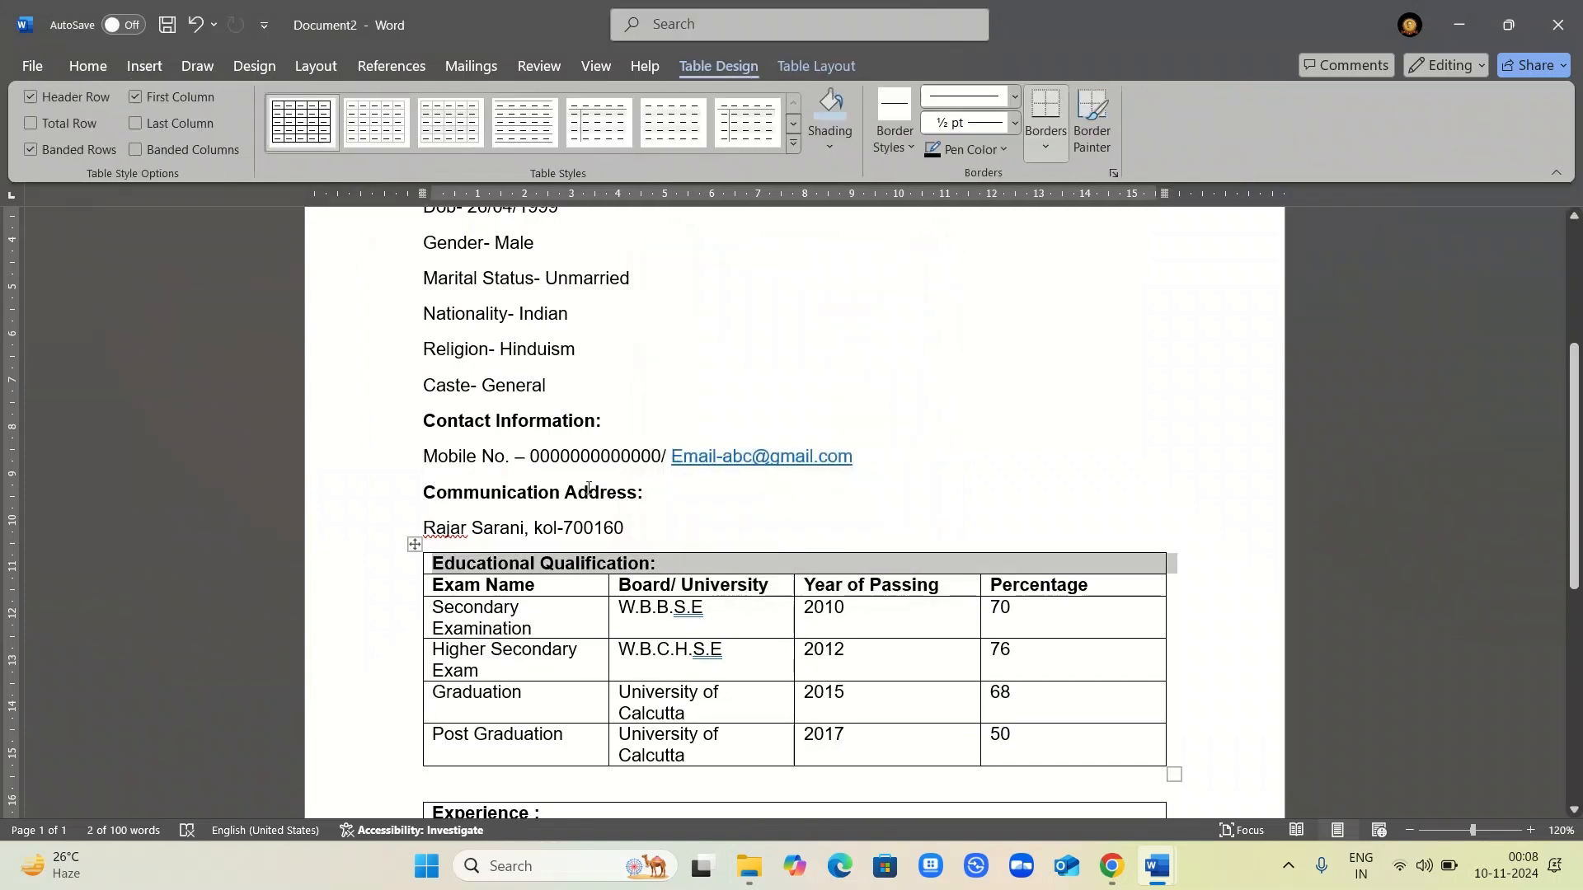
- Convert the "Communication Address:" heading text into a one-column table with the default conversion settings
left_click_drag(426, 485, 651, 488)
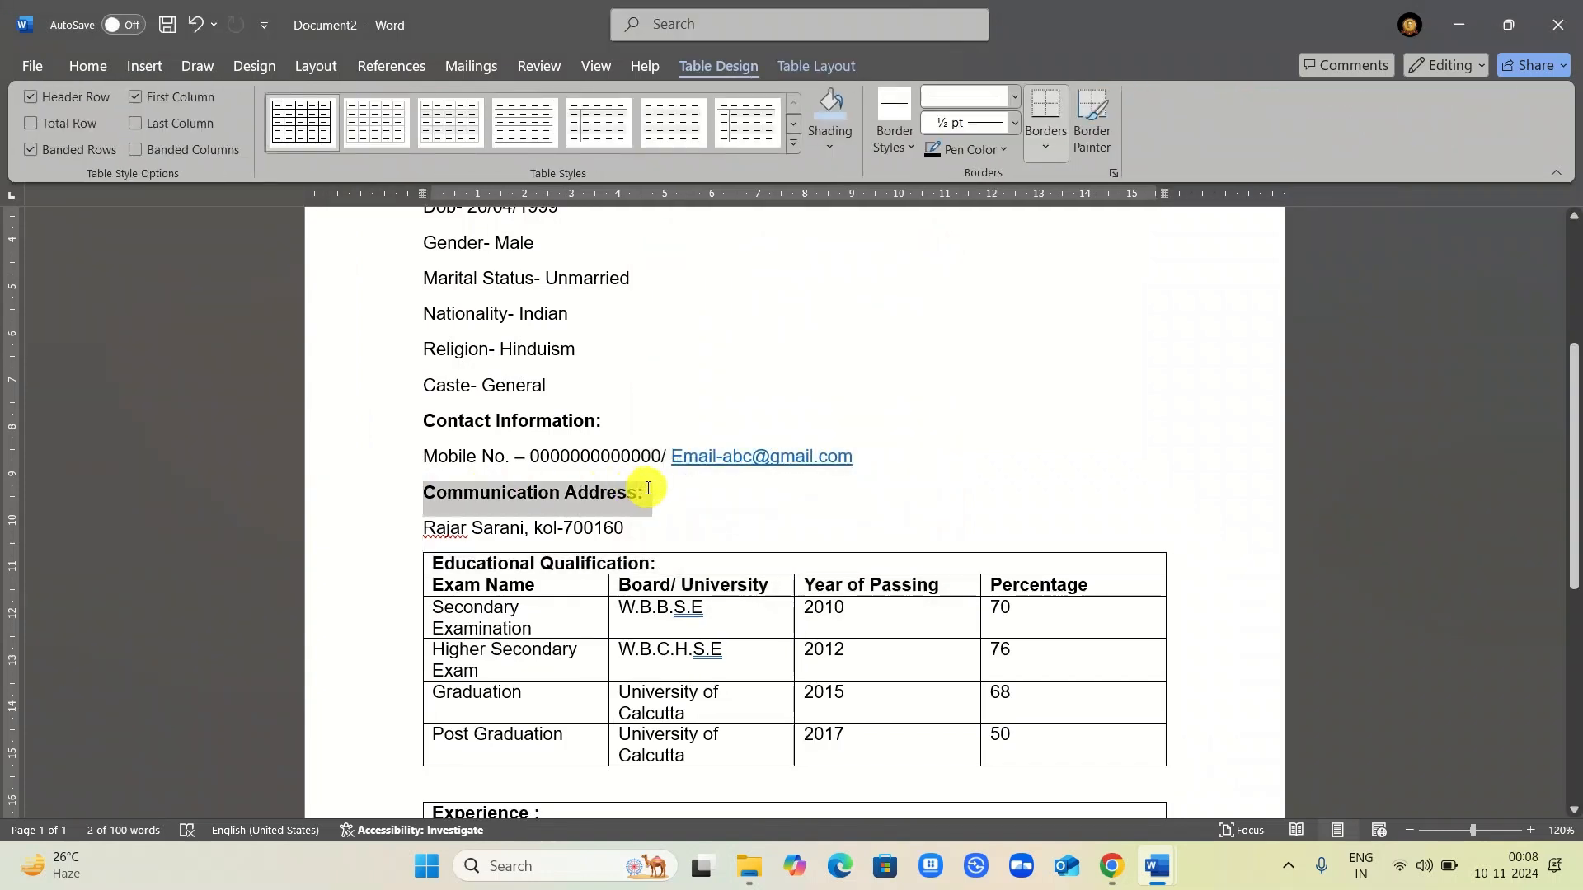
left_click(150, 71)
left_click(191, 145)
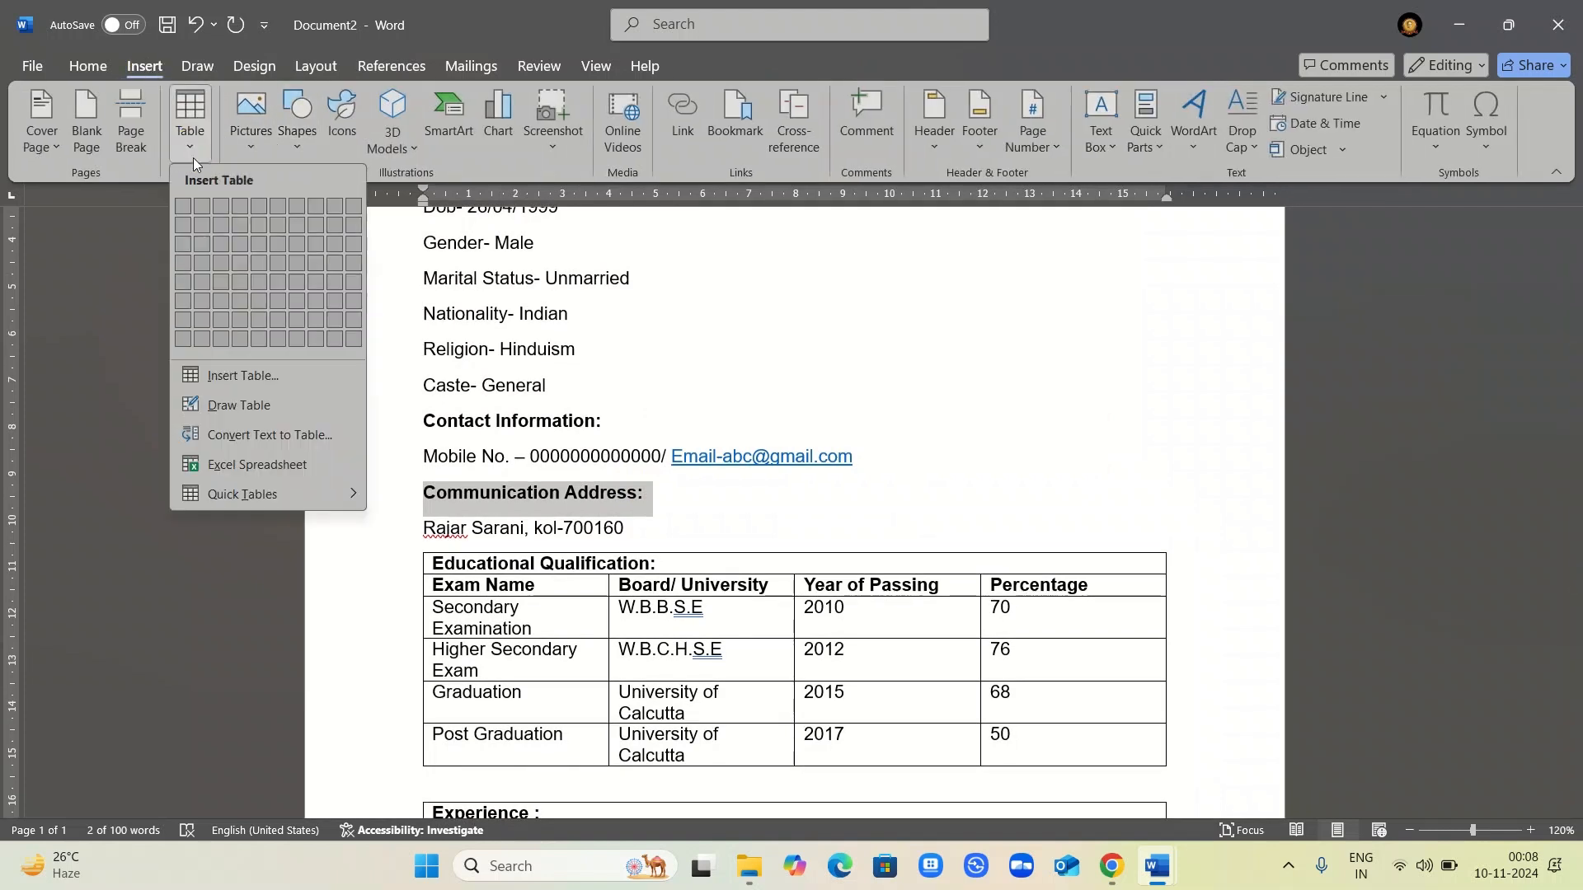
left_click(236, 435)
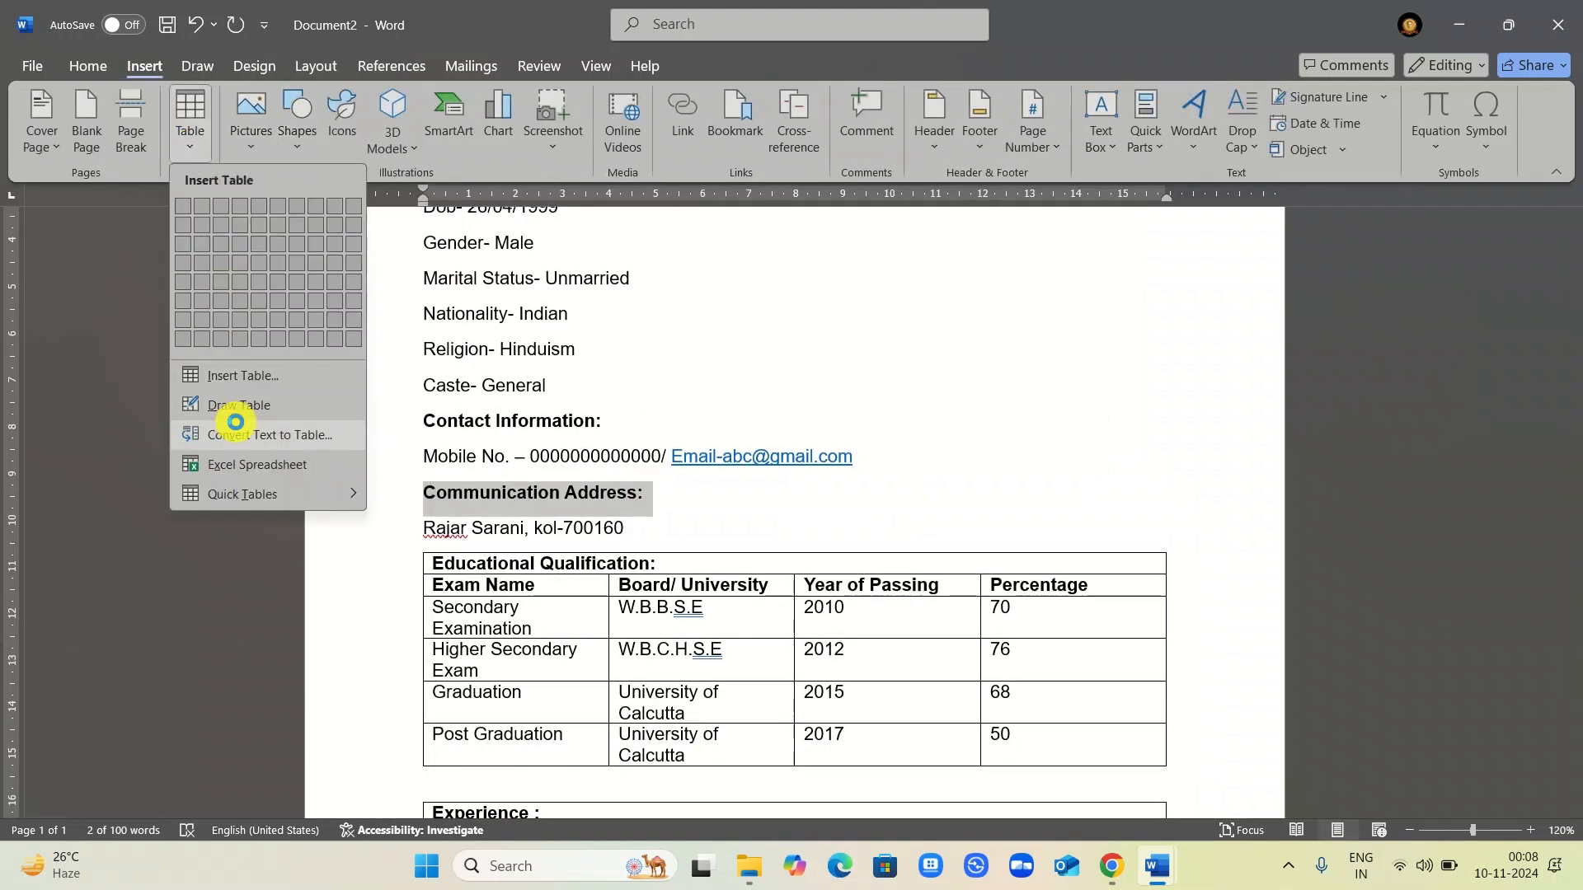
left_click(762, 548)
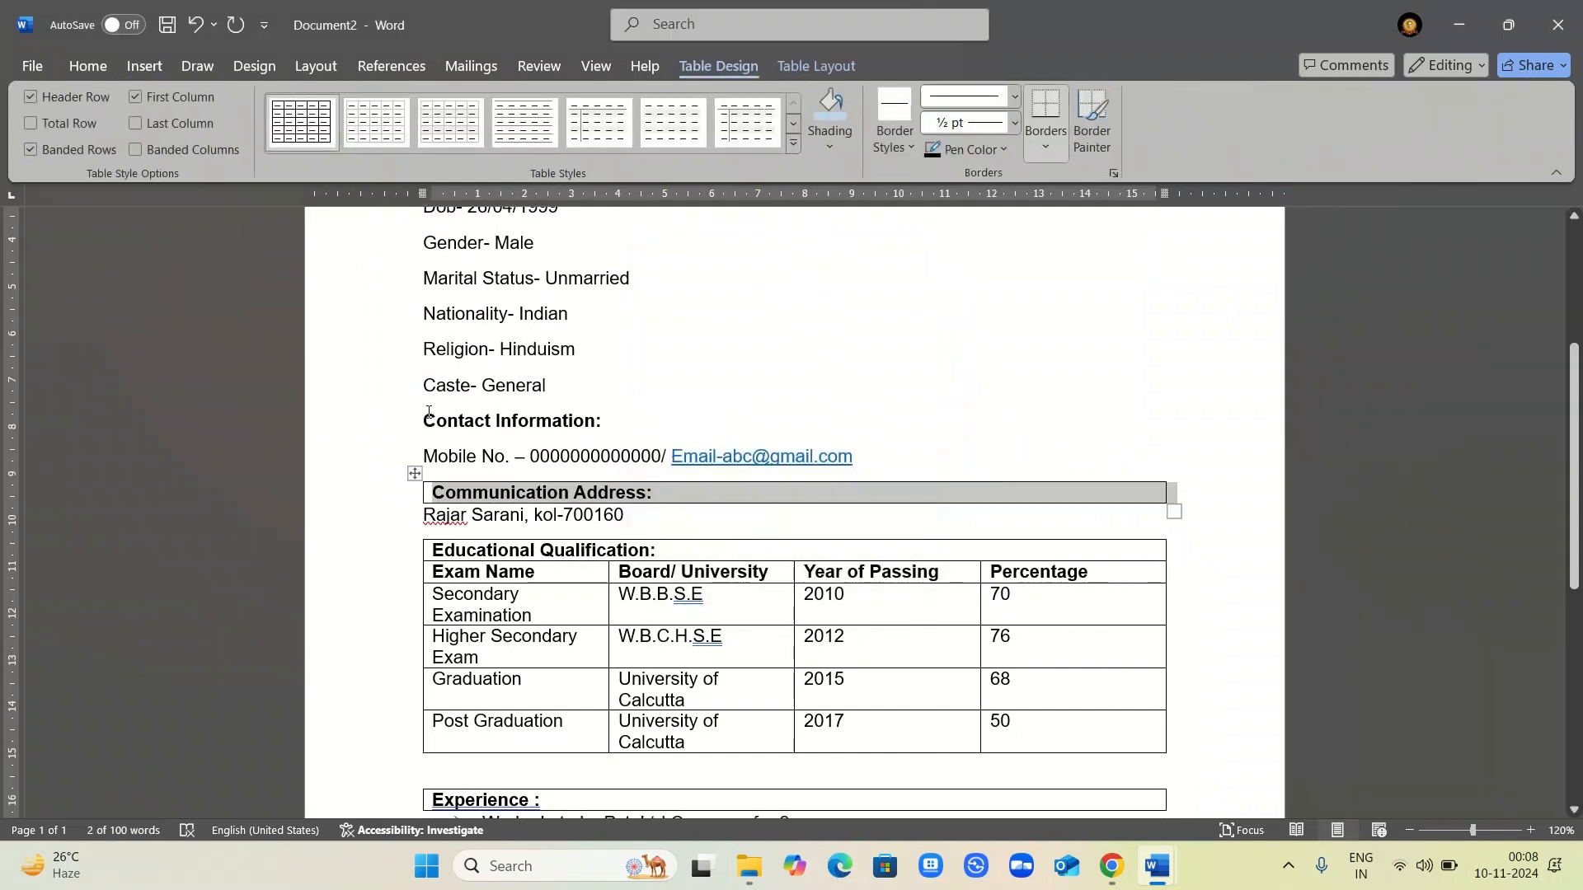
- Convert the "Contact Information:" heading text into a one-column table, separating text at paragraphs with automatic fixed column width
left_click_drag(425, 415, 608, 428)
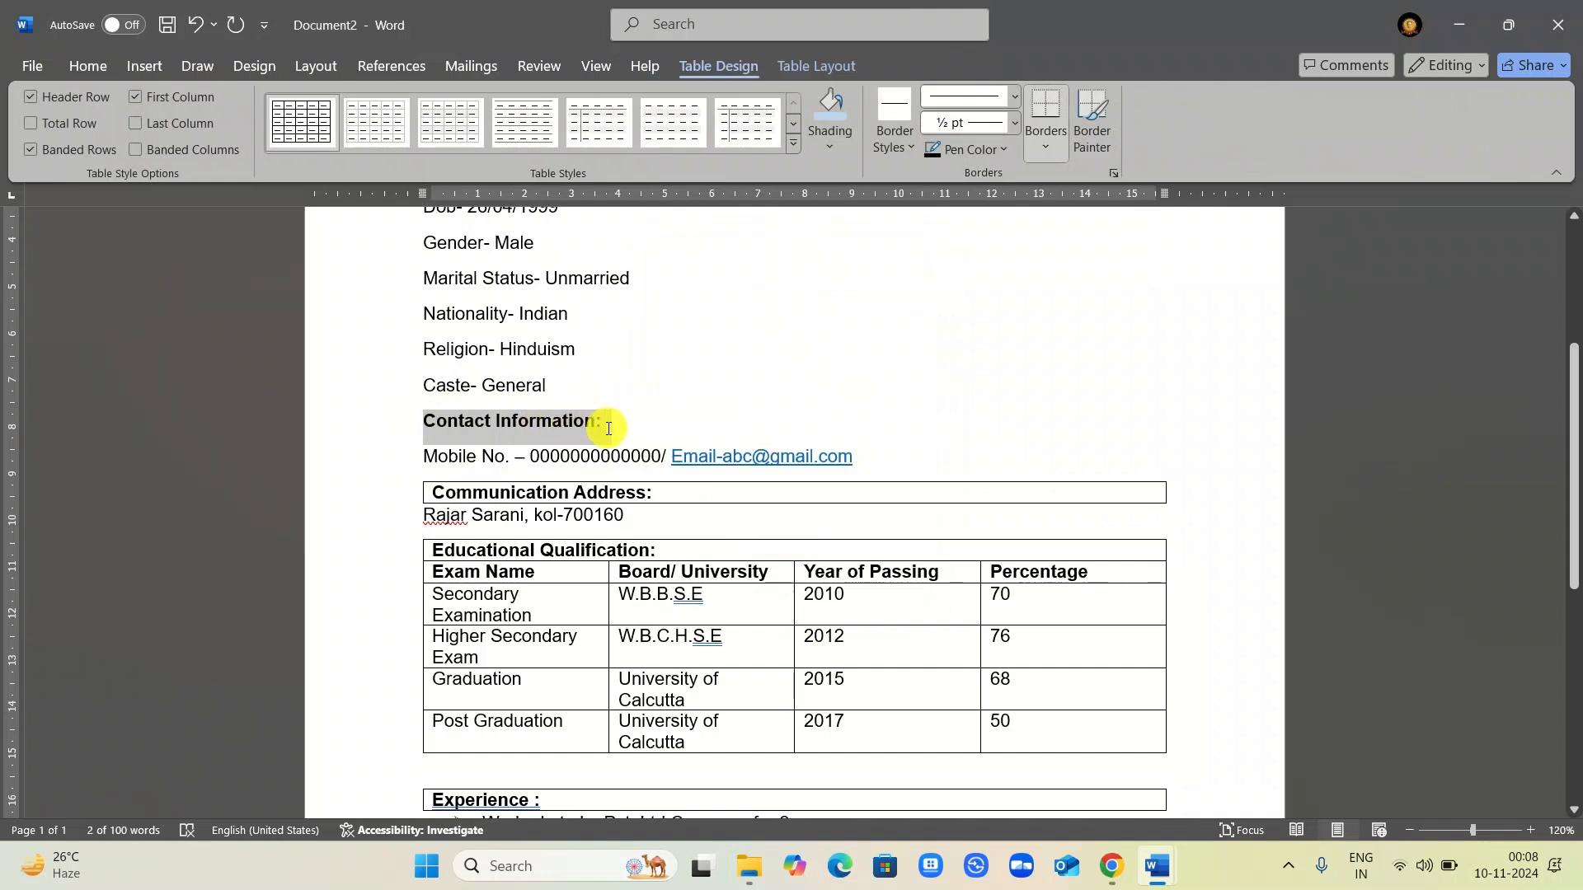
left_click(156, 66)
left_click(196, 142)
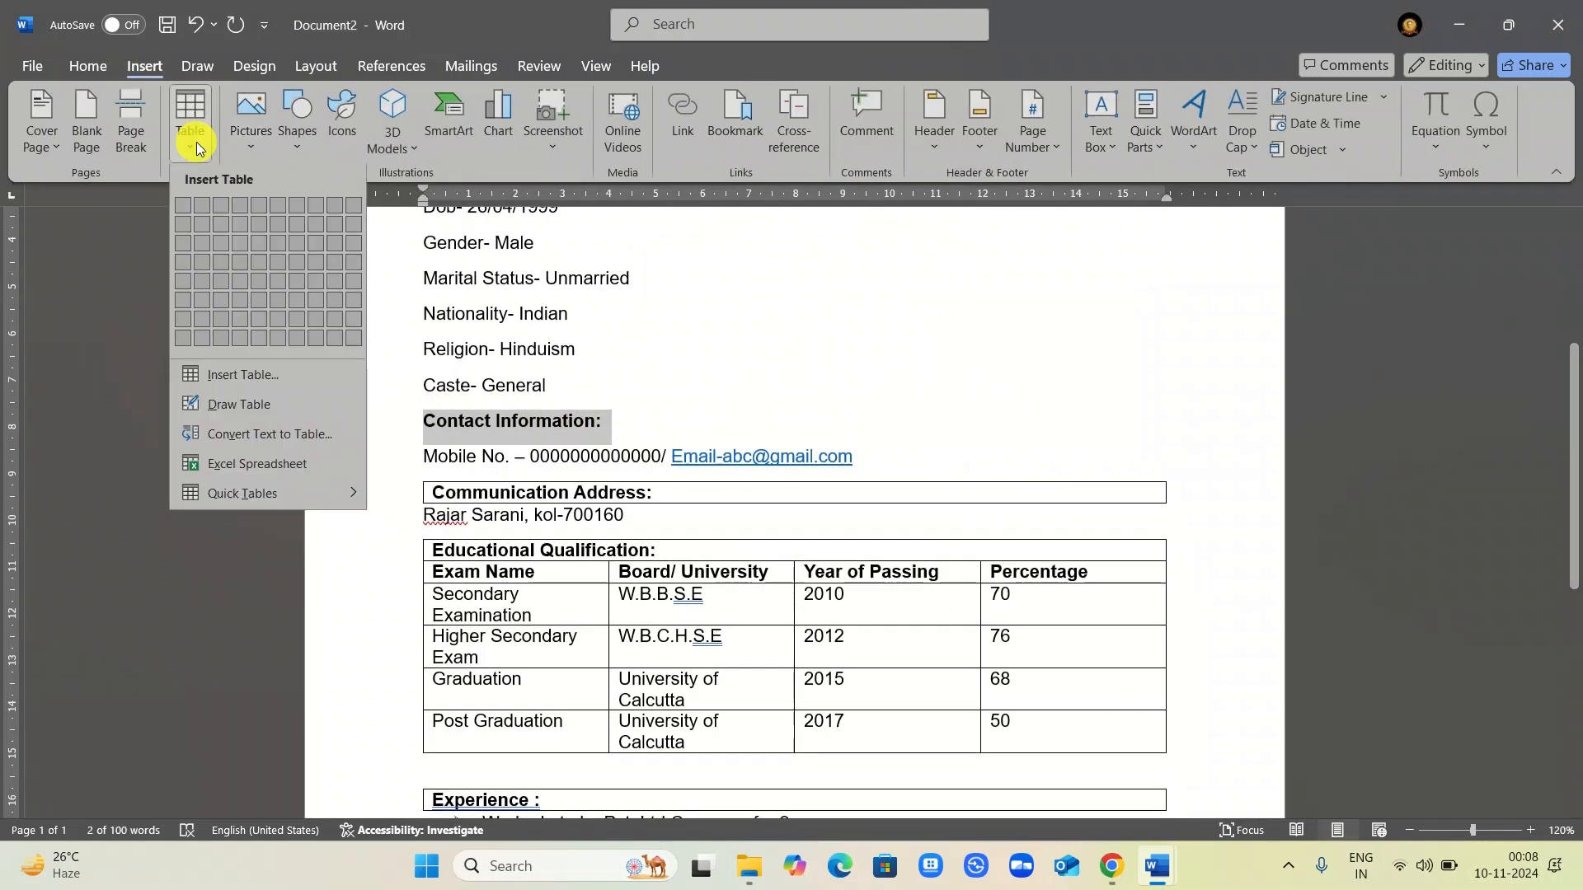
left_click(237, 439)
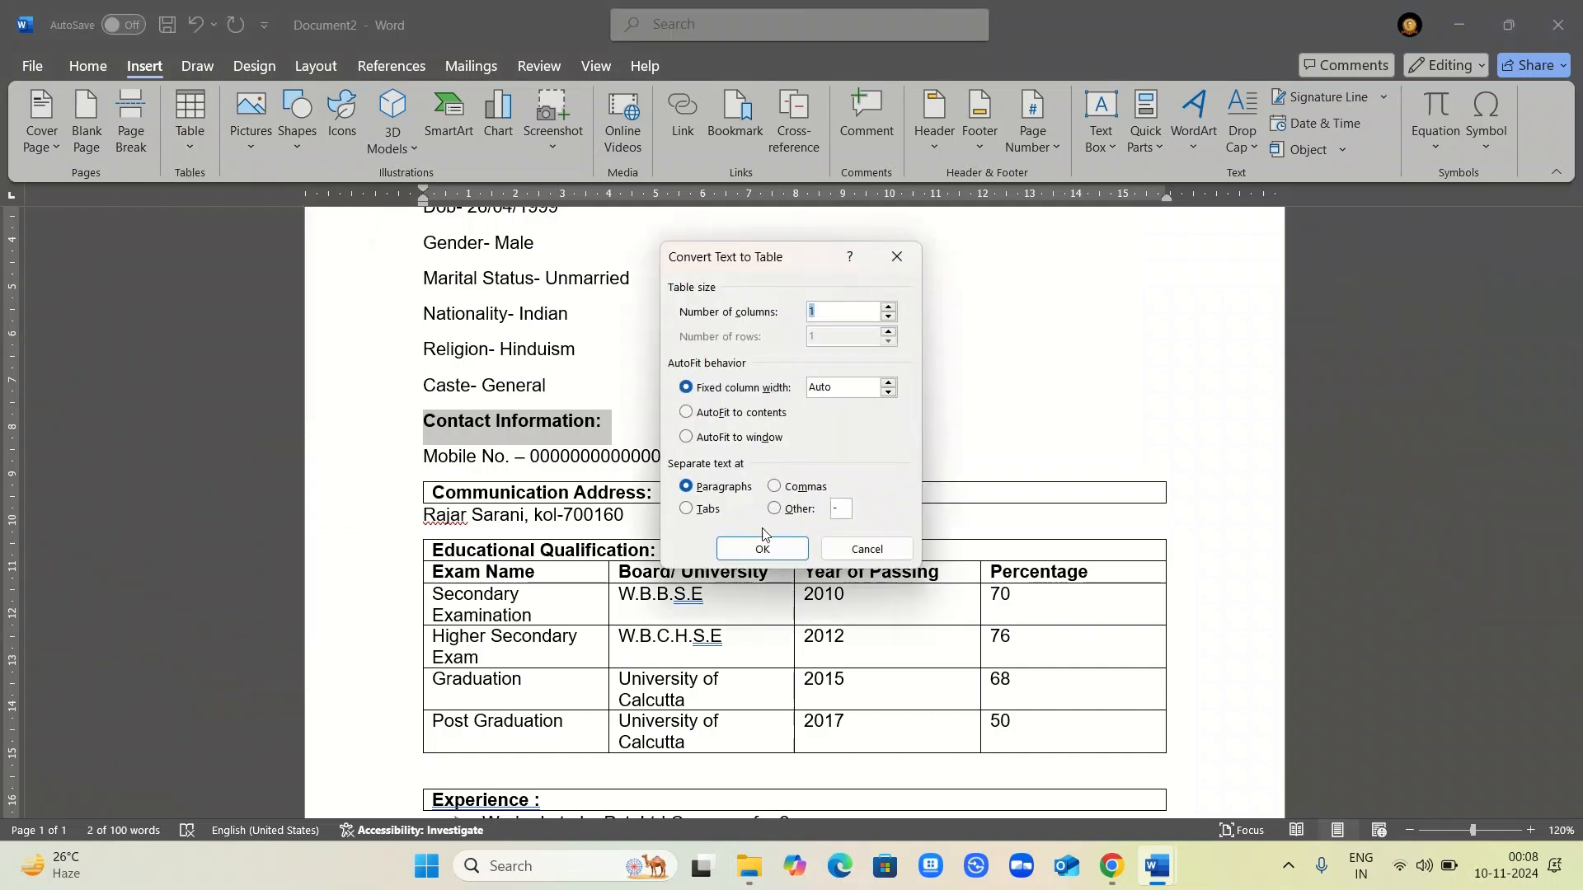
left_click(794, 549)
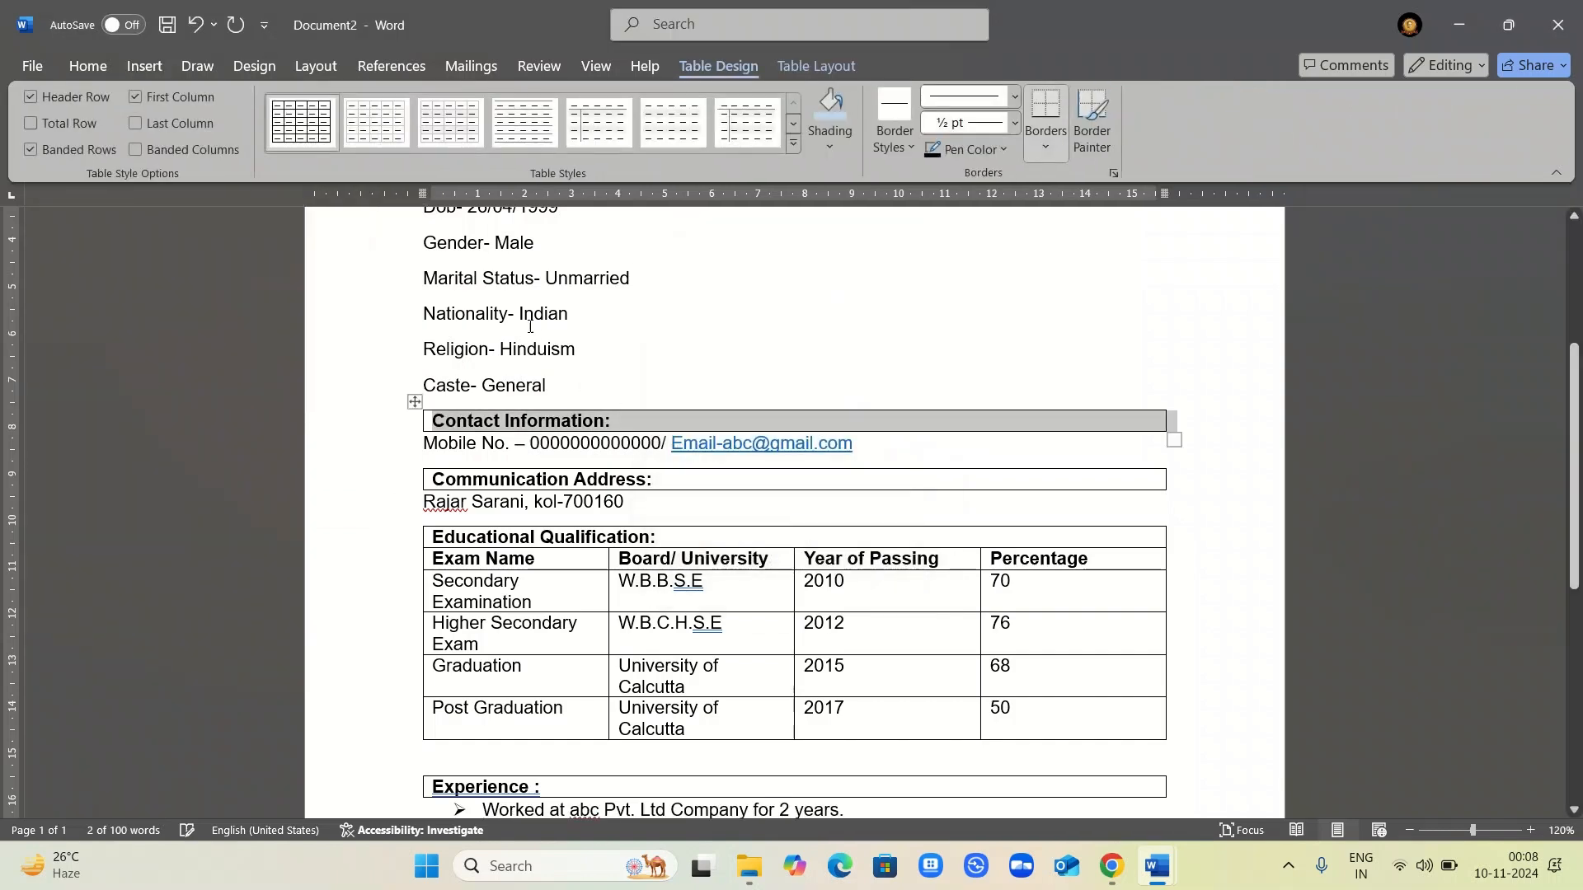
- Convert the "Personal information:" heading below the title into a one-column table, separating text at paragraphs with automatic fixed column width
scroll(530, 326, "up", 5)
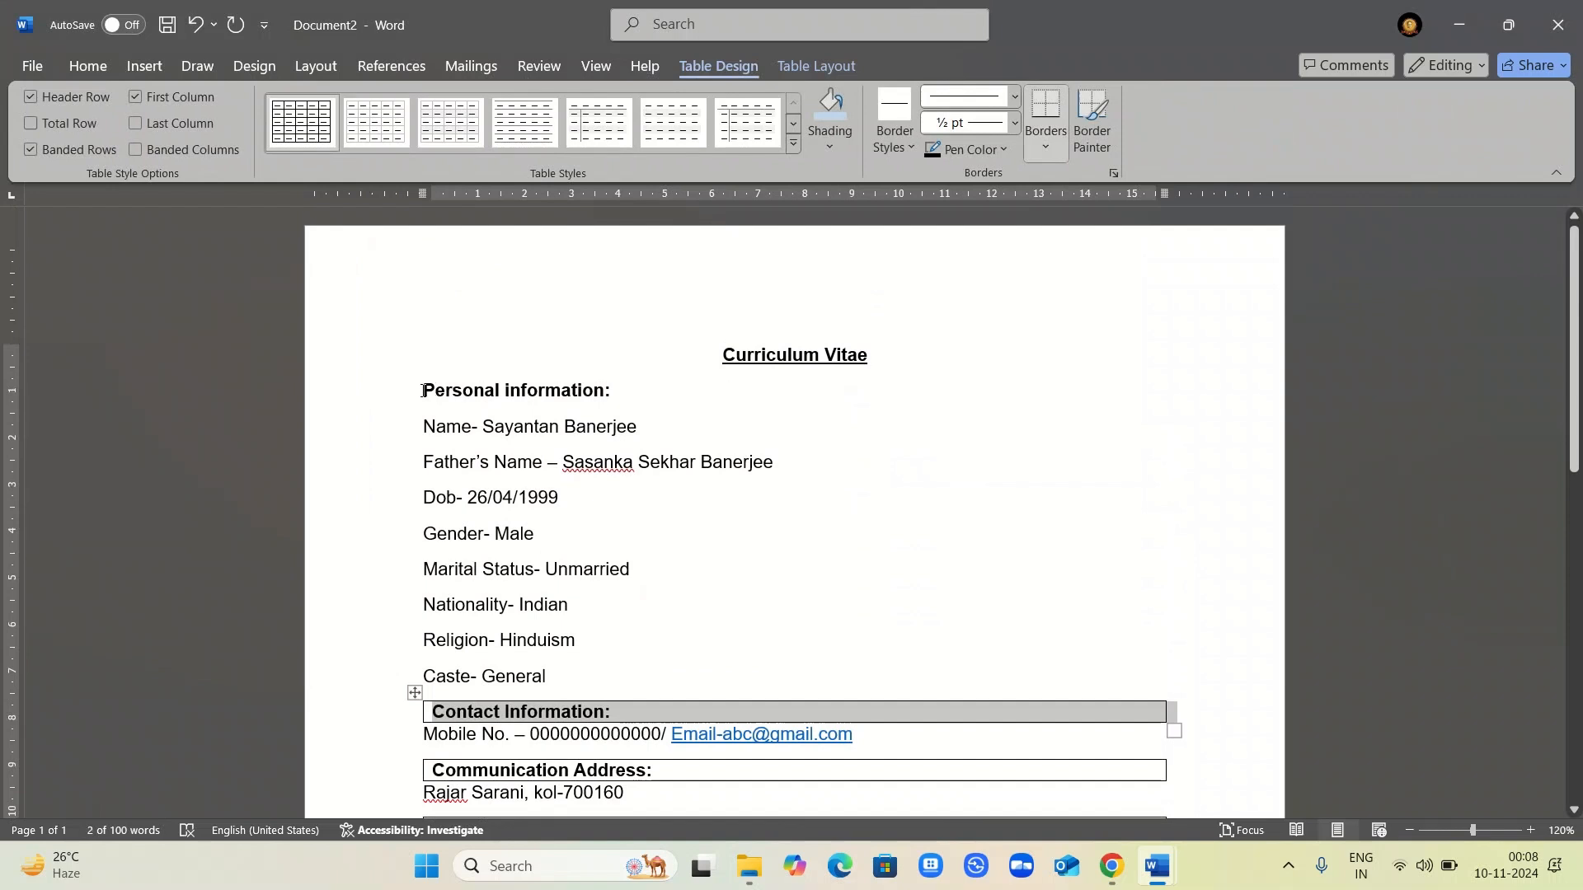
left_click_drag(423, 391, 611, 397)
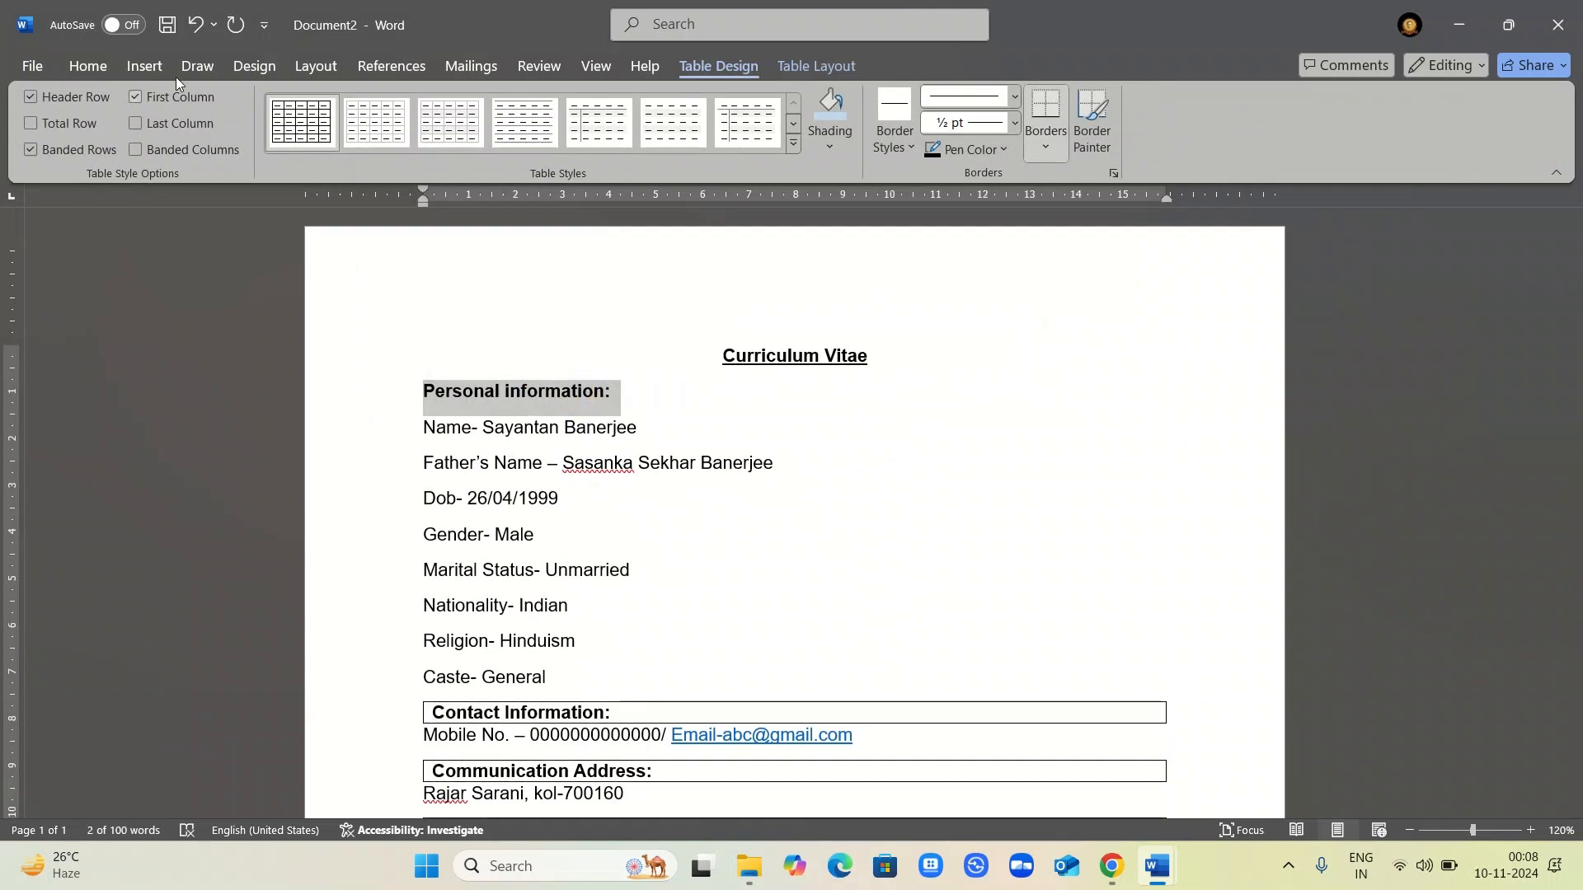
left_click(156, 64)
left_click(186, 124)
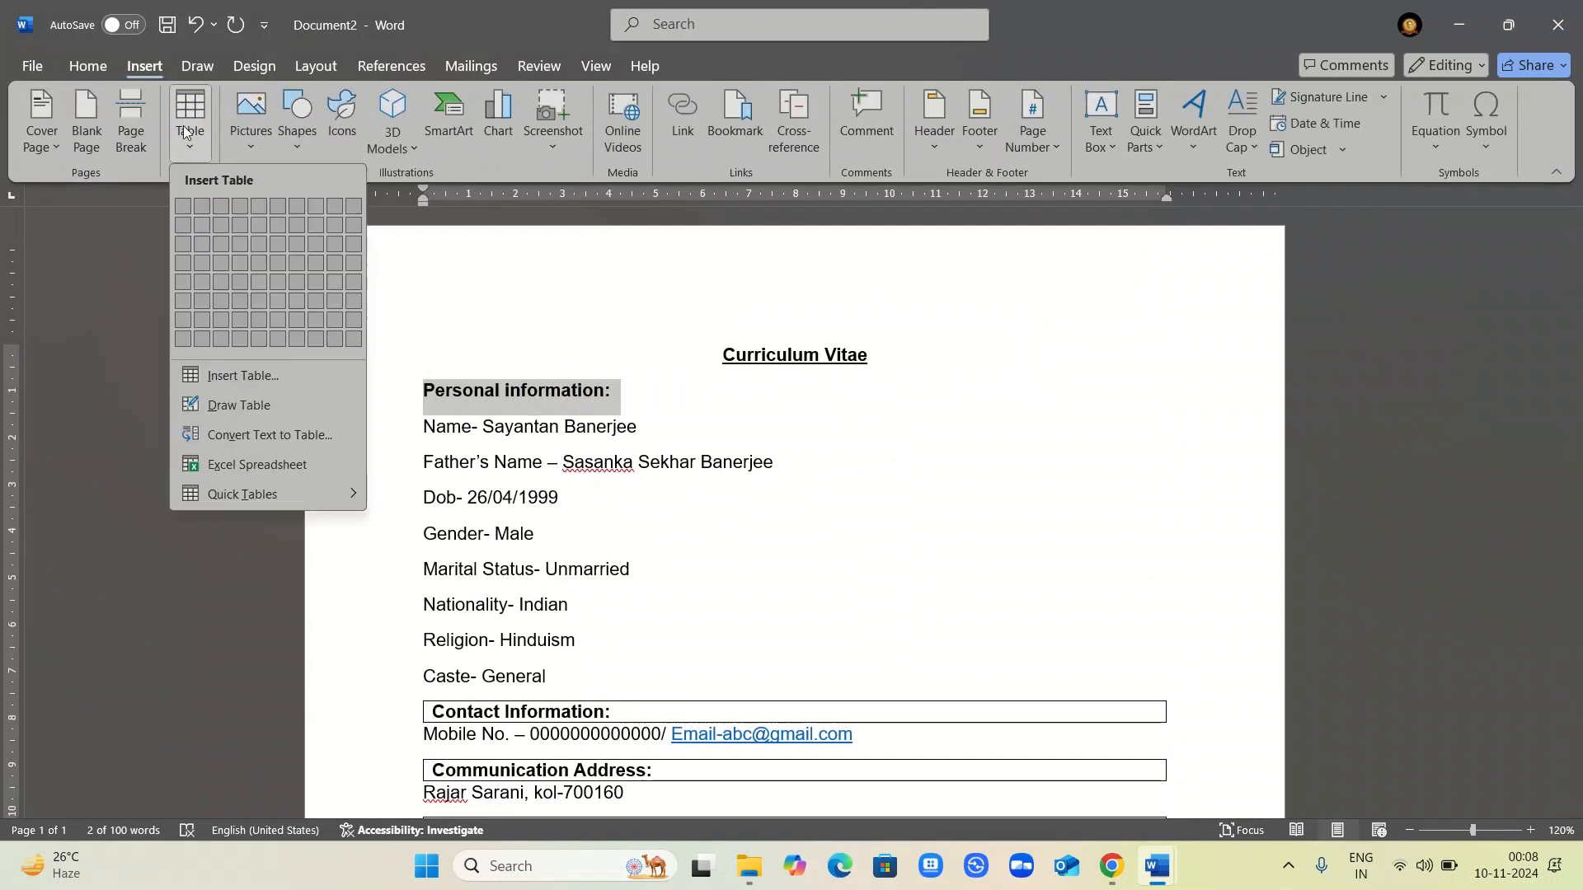
left_click(236, 434)
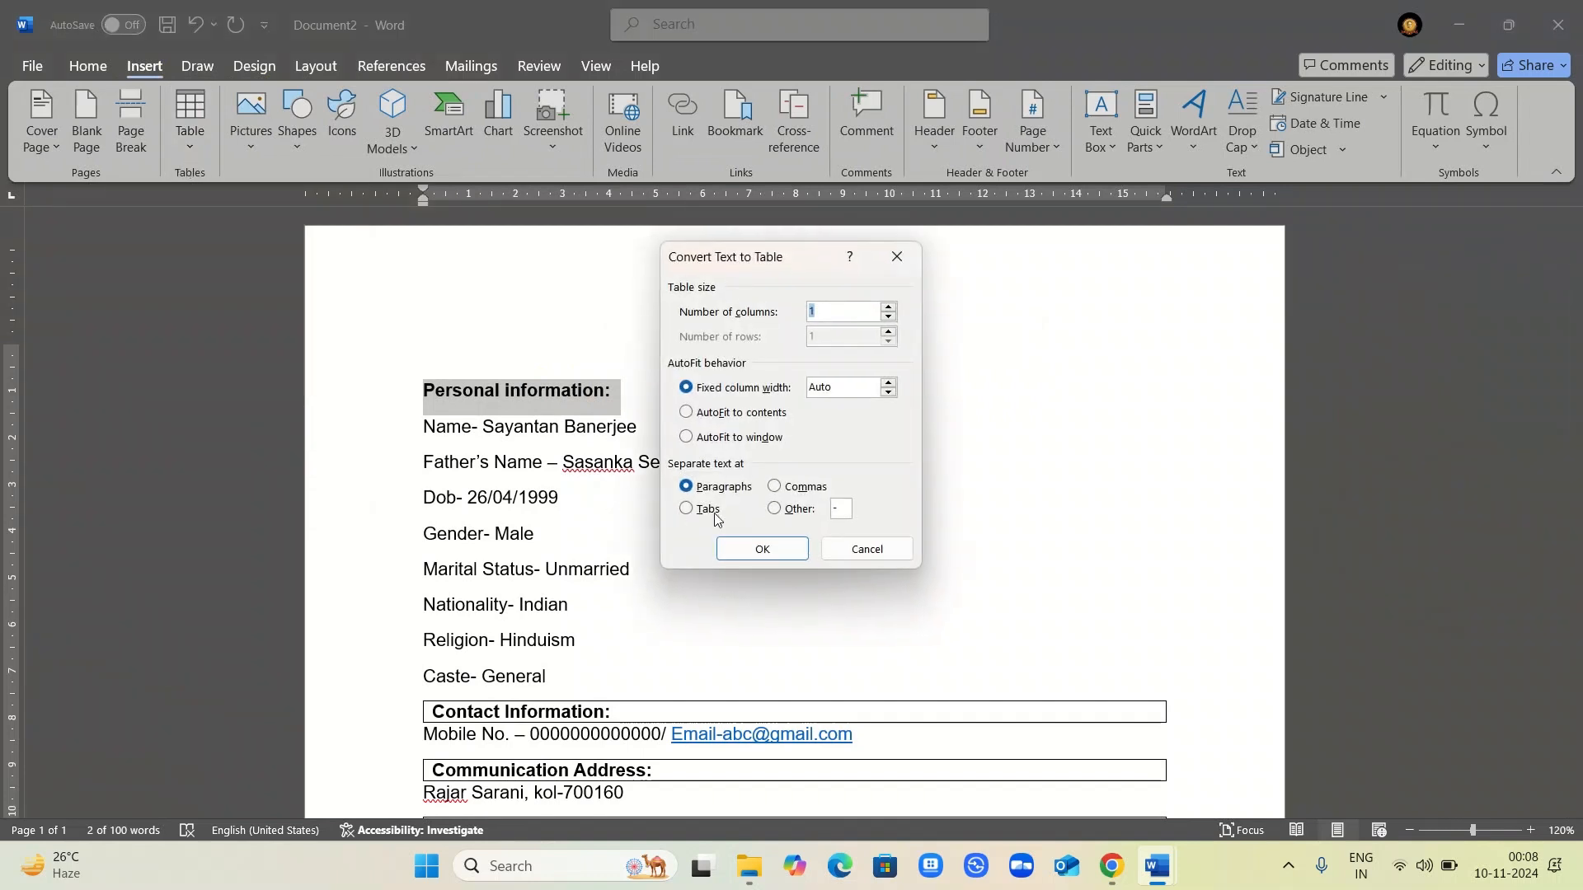
left_click(763, 548)
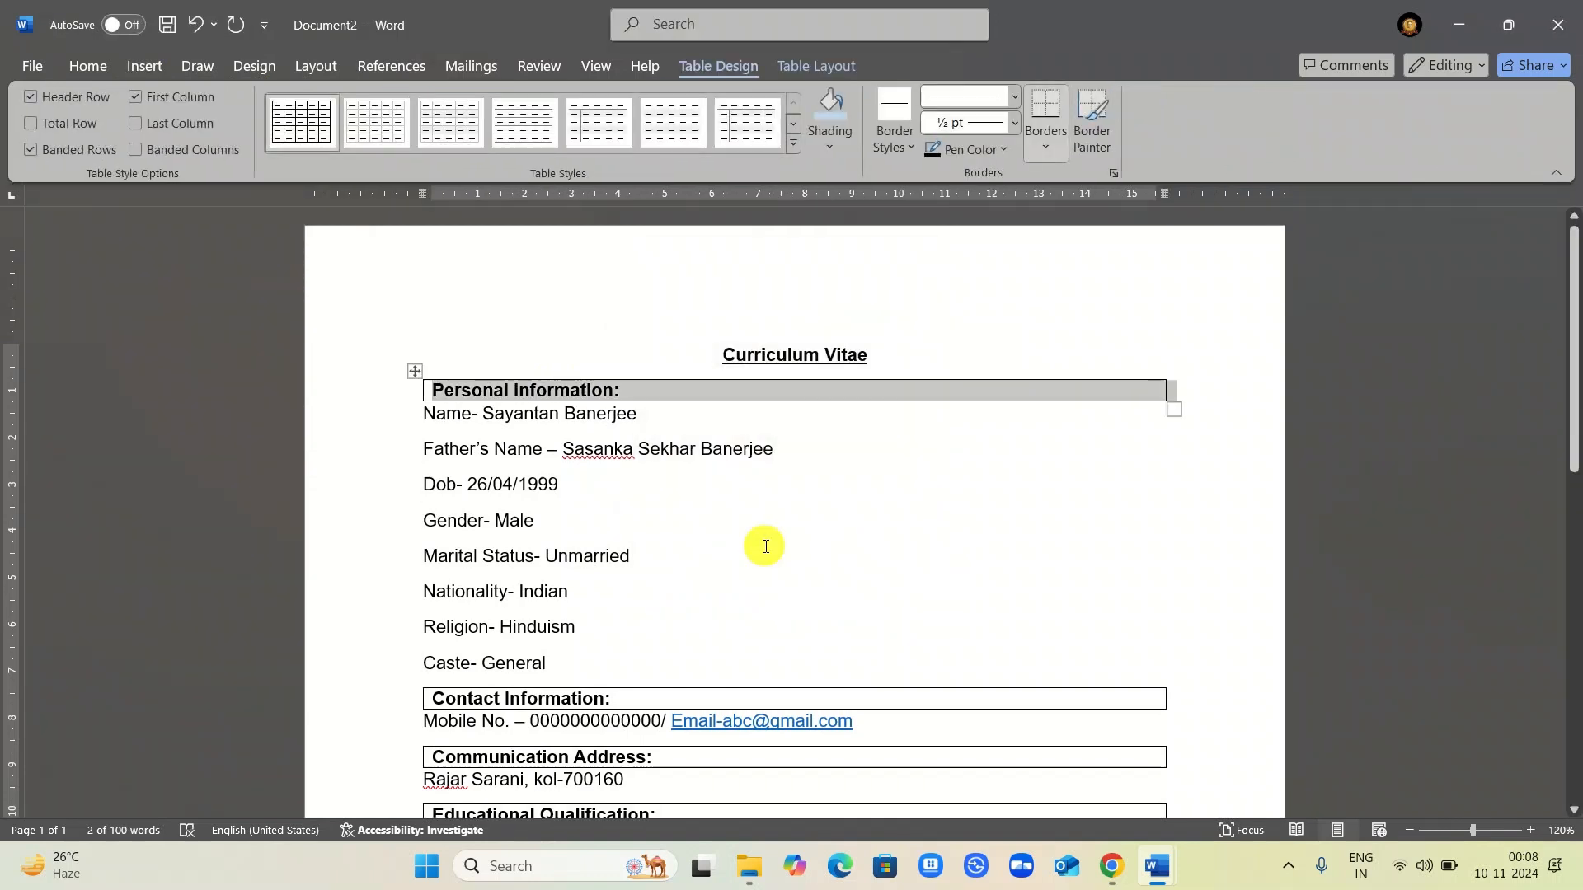
right_click(765, 547)
left_click(680, 594)
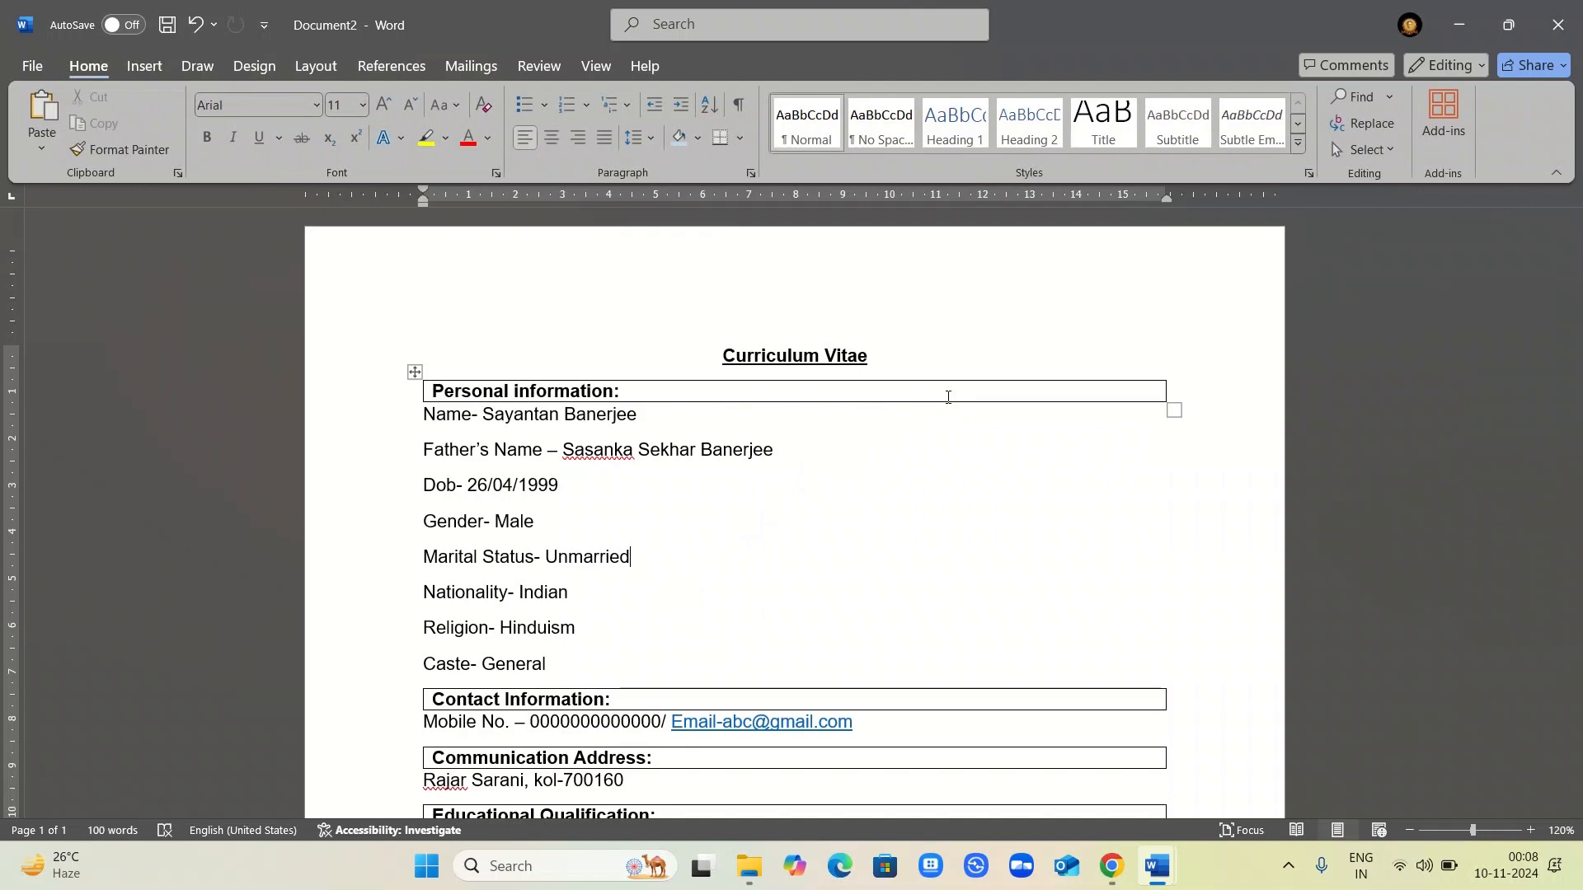
- Enlarge the "Curriculum Vitae" title to font size 22
scroll(948, 397, "down", 10)
scroll(948, 398, "up", 15)
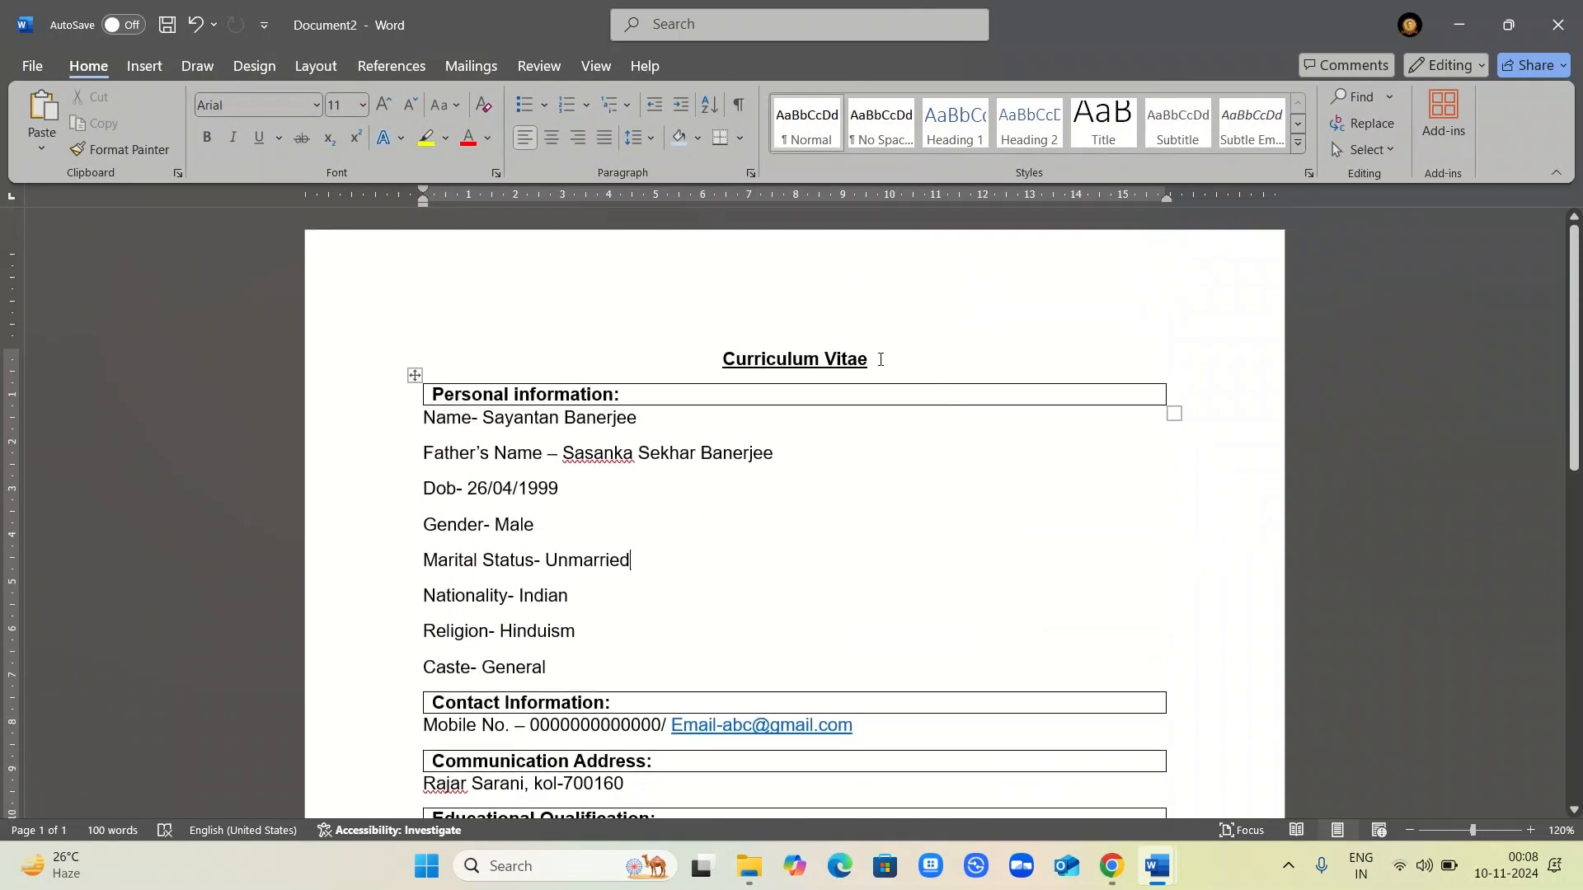
left_click_drag(880, 359, 714, 357)
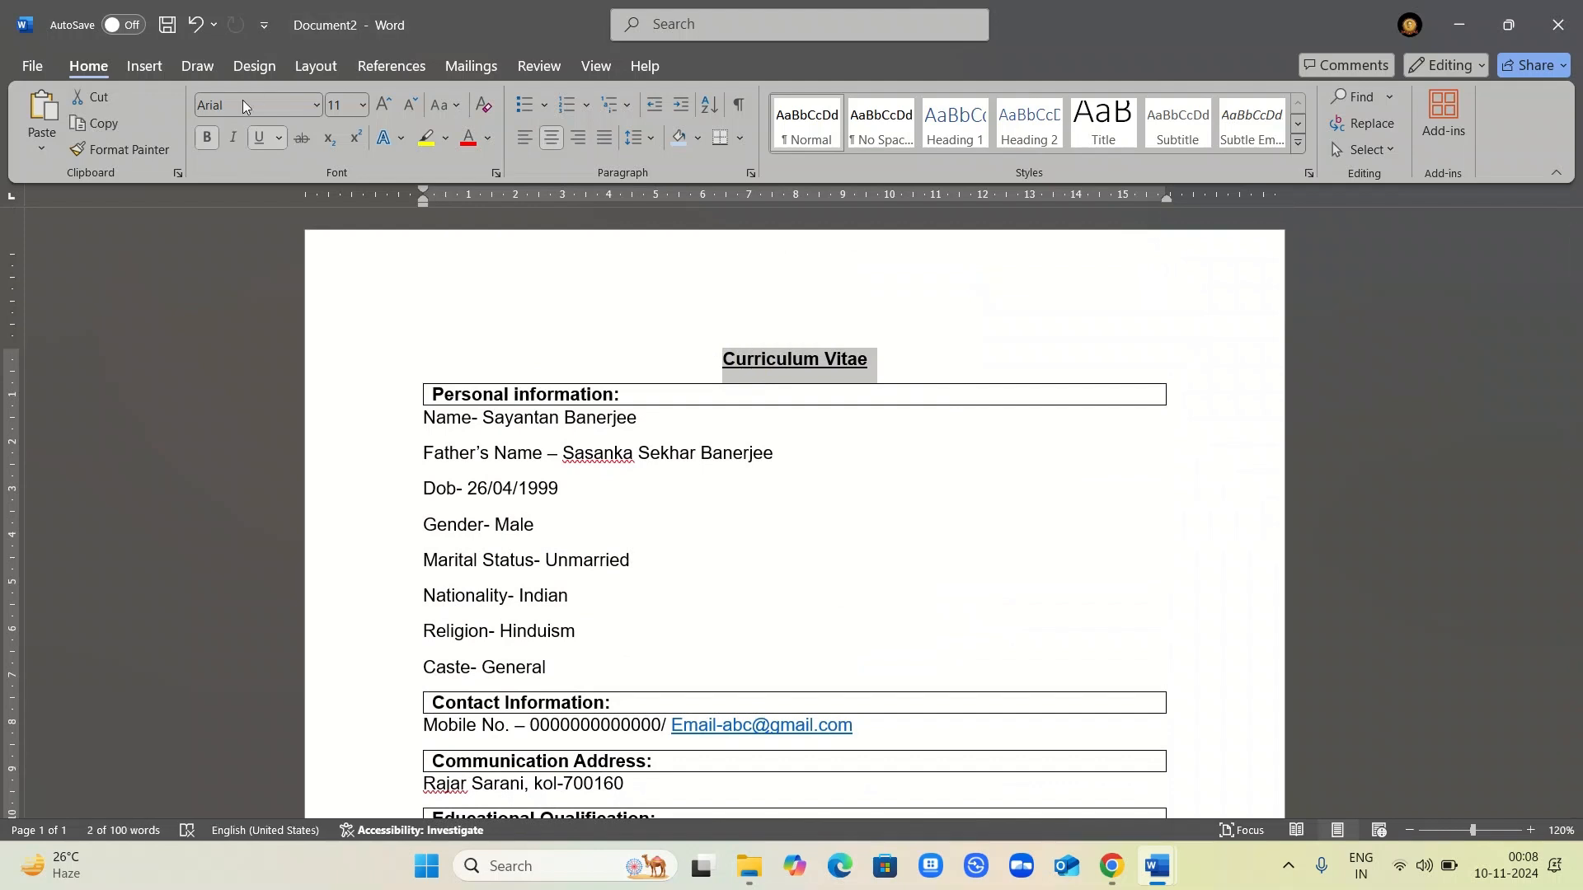
left_click(394, 100)
left_click(393, 100)
left_click(393, 100)
left_click(393, 101)
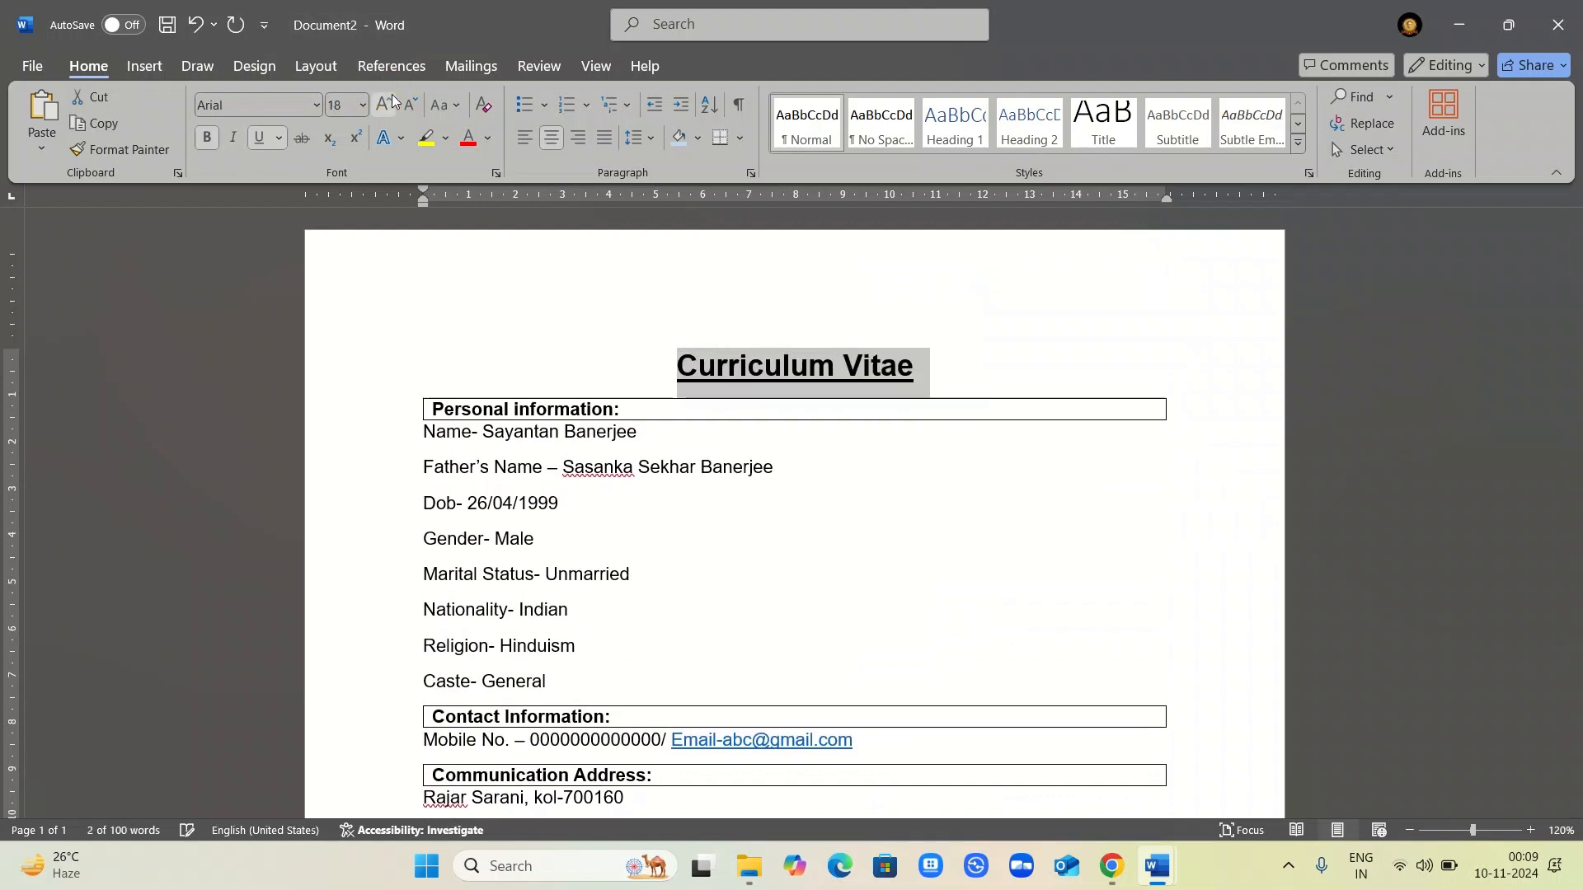
left_click(393, 101)
left_click(393, 100)
- Insert two blank lines between the "Curriculum Vitae" title and the "Personal information:" box
left_click(1000, 382)
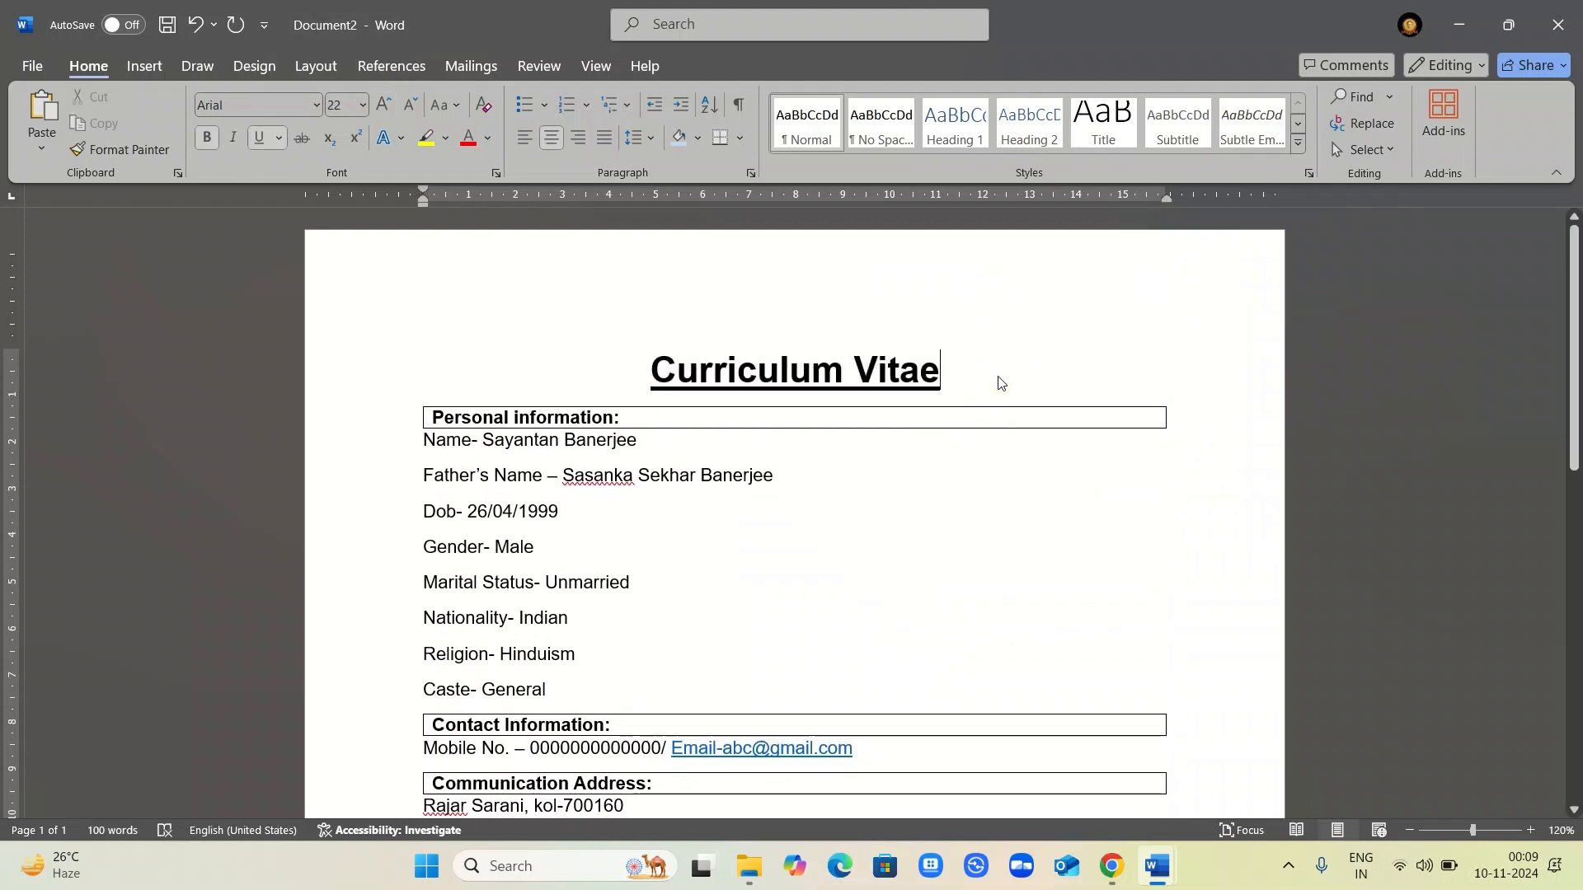
key("Return")
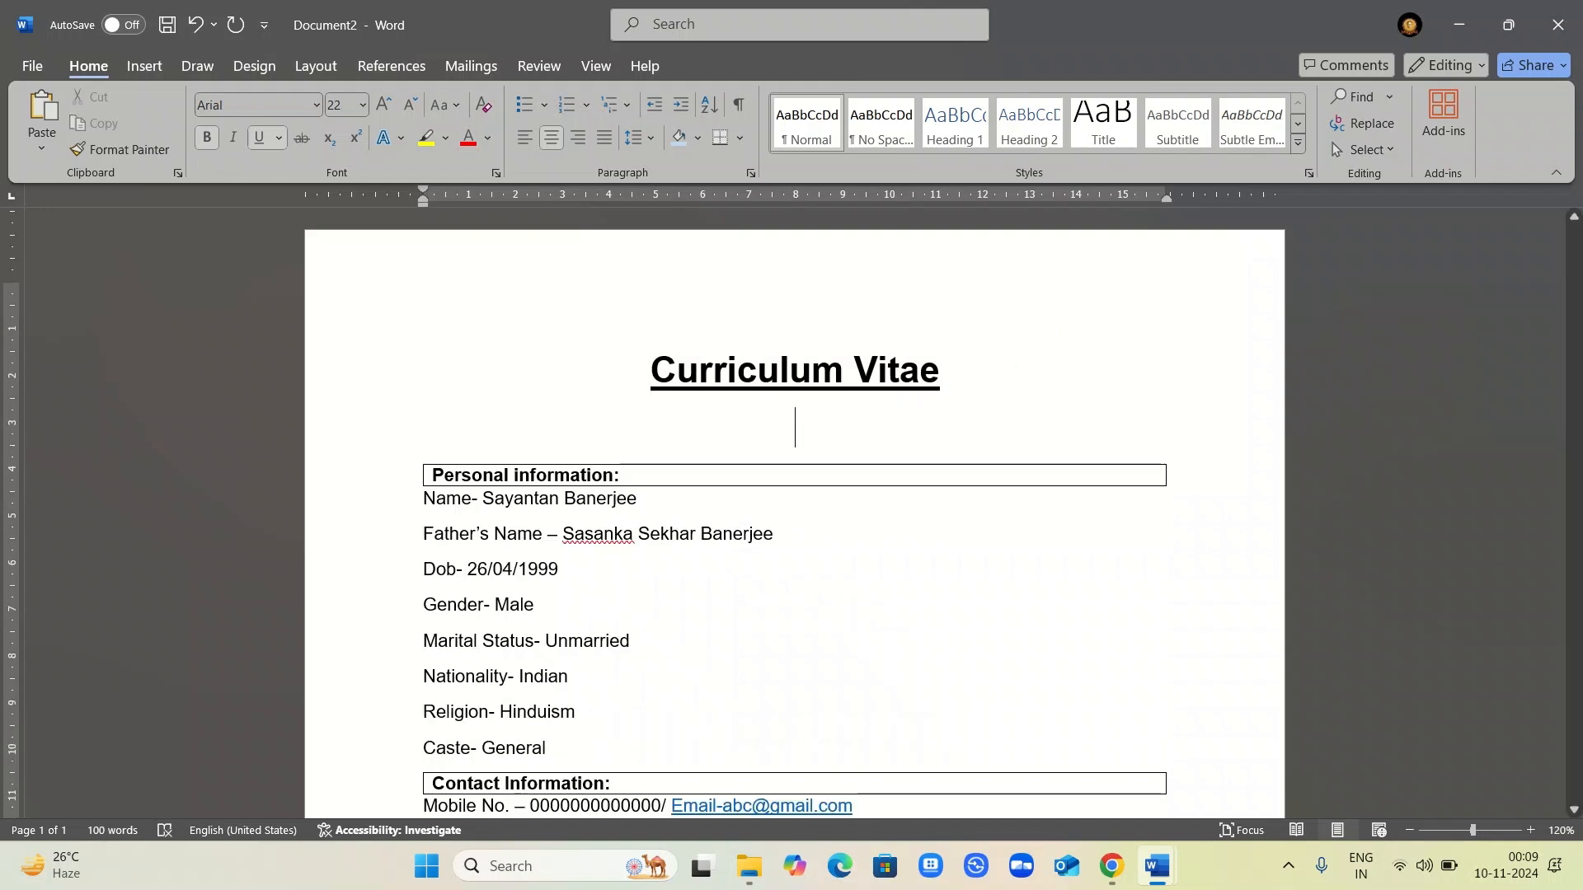
scroll(795, 512, "down", 10)
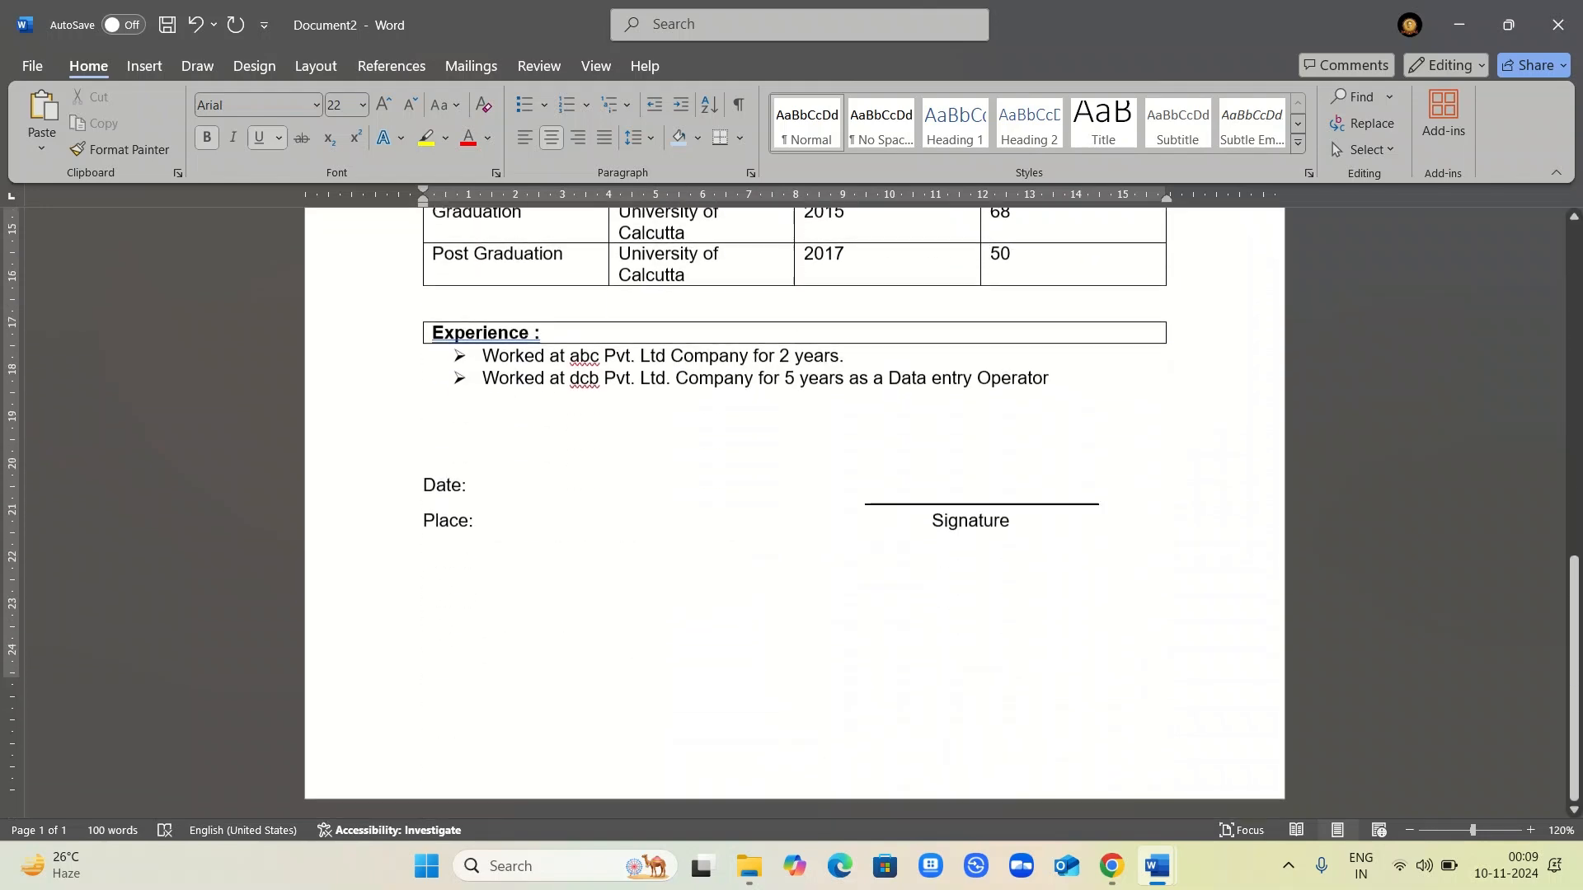
scroll(795, 511, "up", 10)
key("Return")
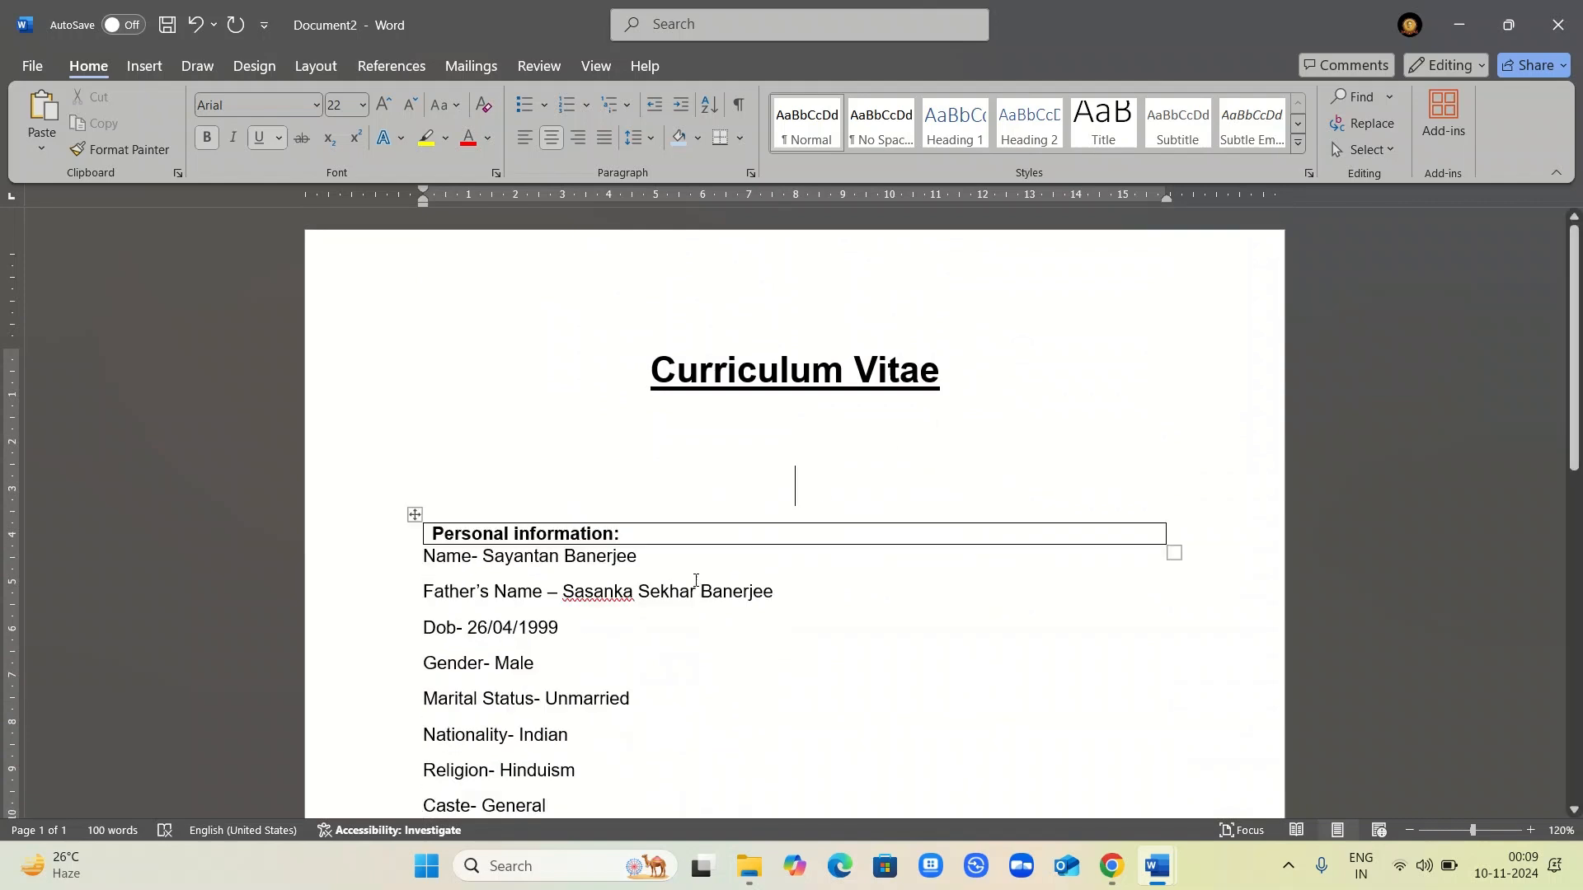
- Shade the "Personal information:" heading box light blue
left_click(816, 539)
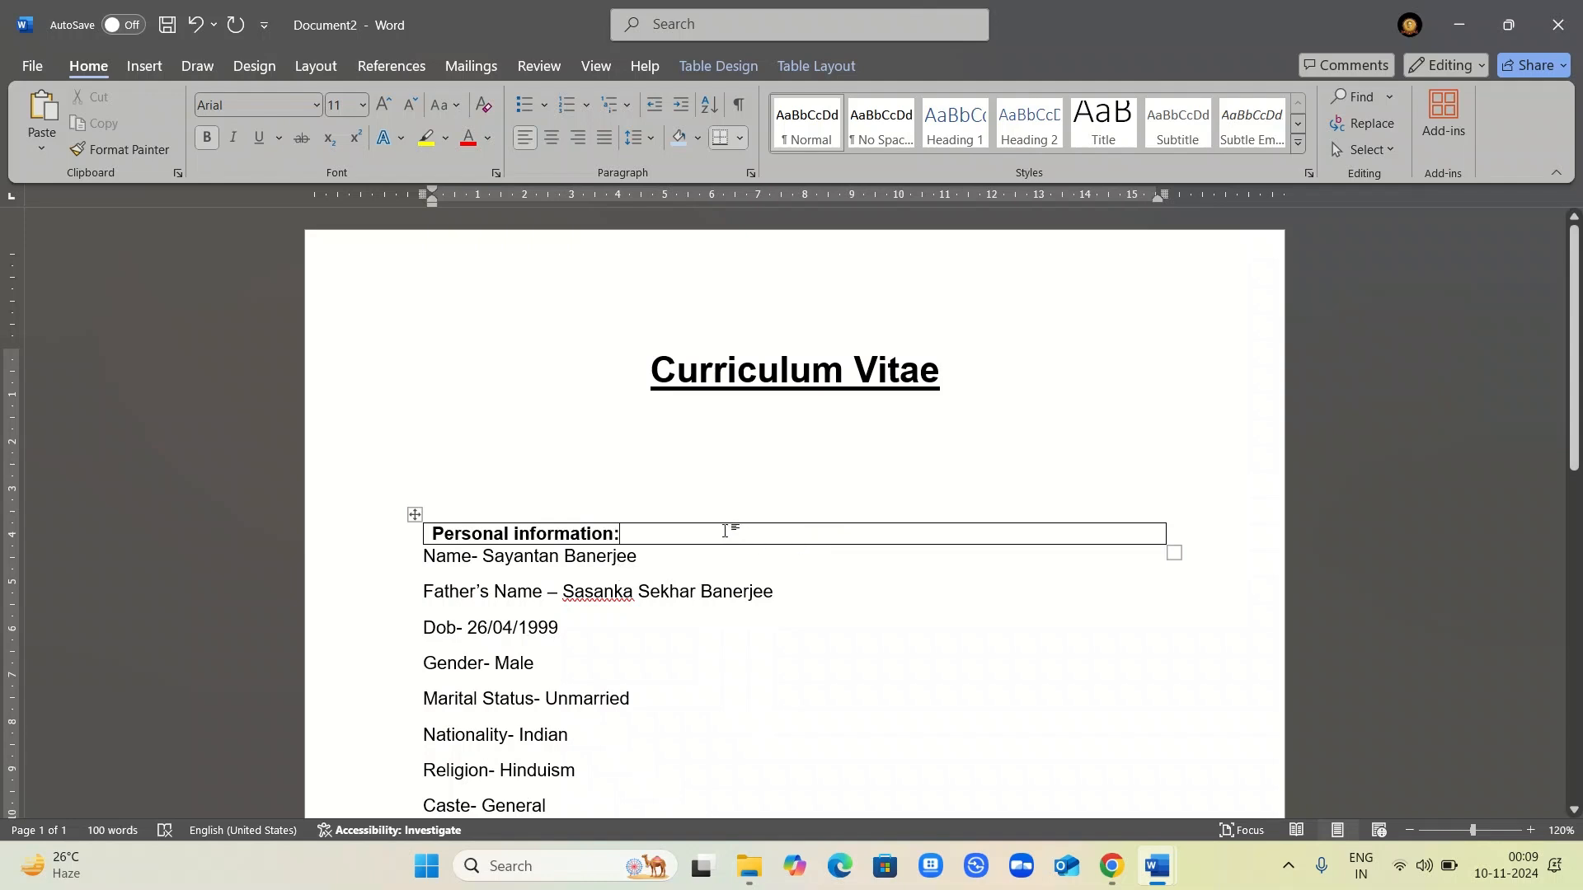
left_click(725, 531)
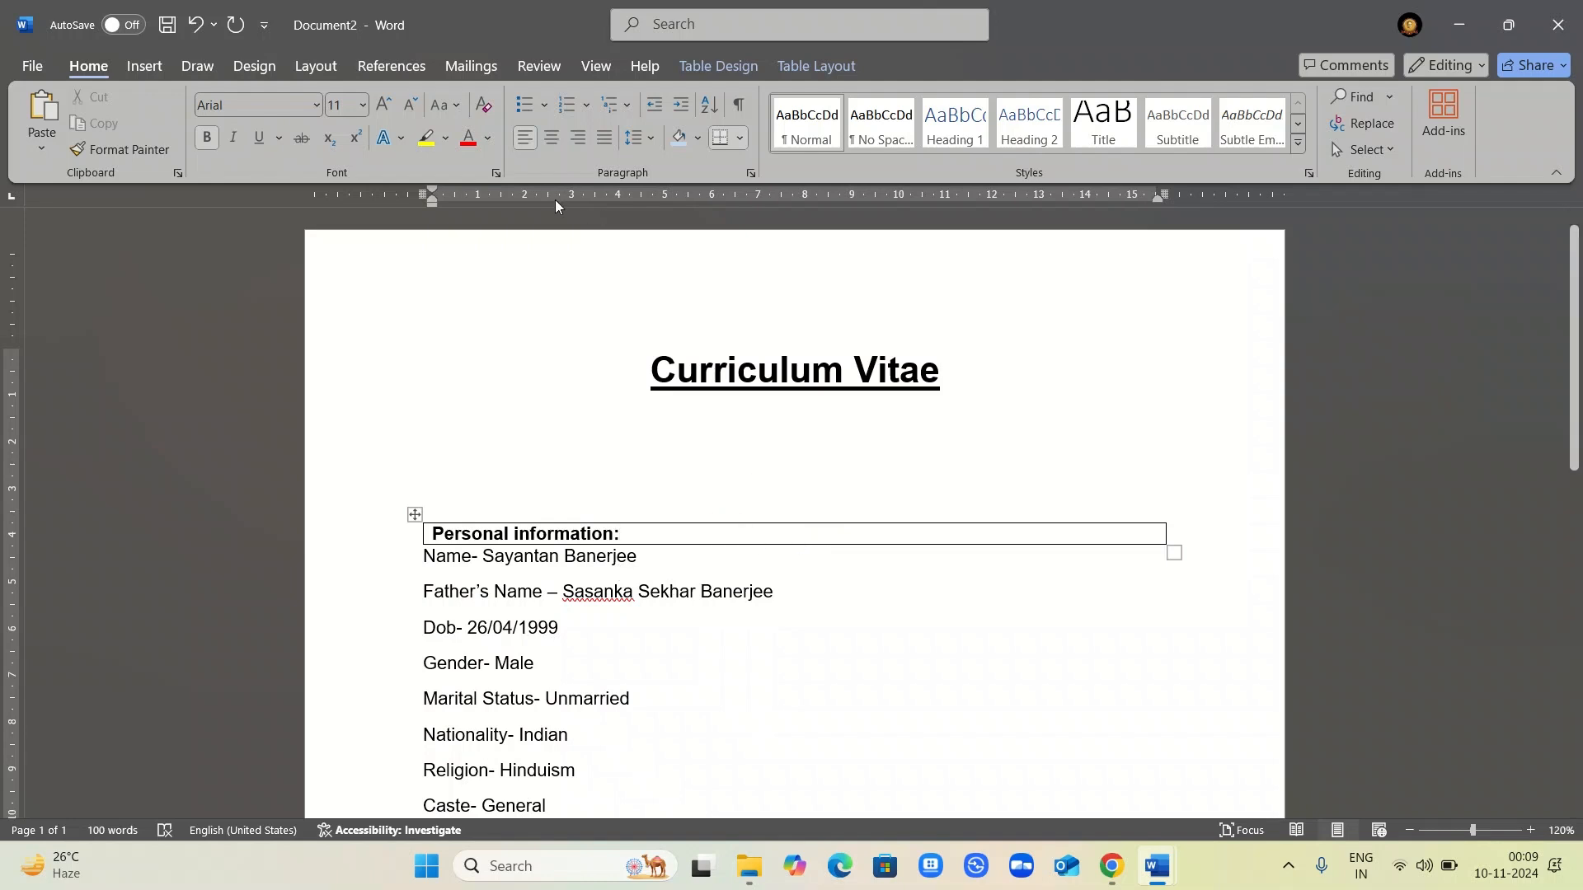
left_click(681, 138)
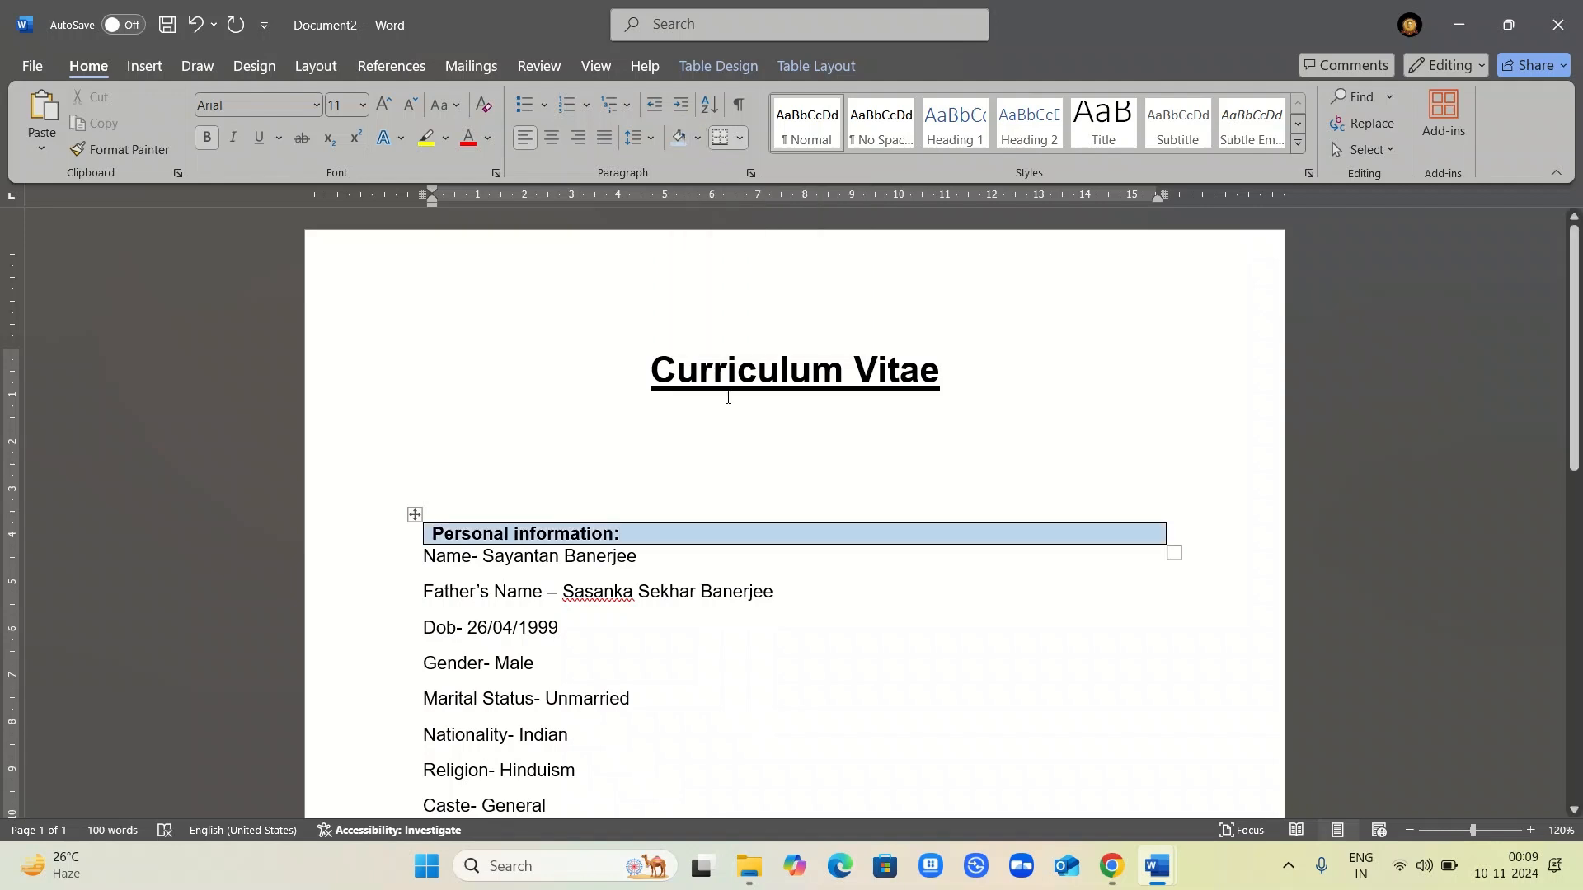
left_click(726, 408)
scroll(727, 410, "down", 3)
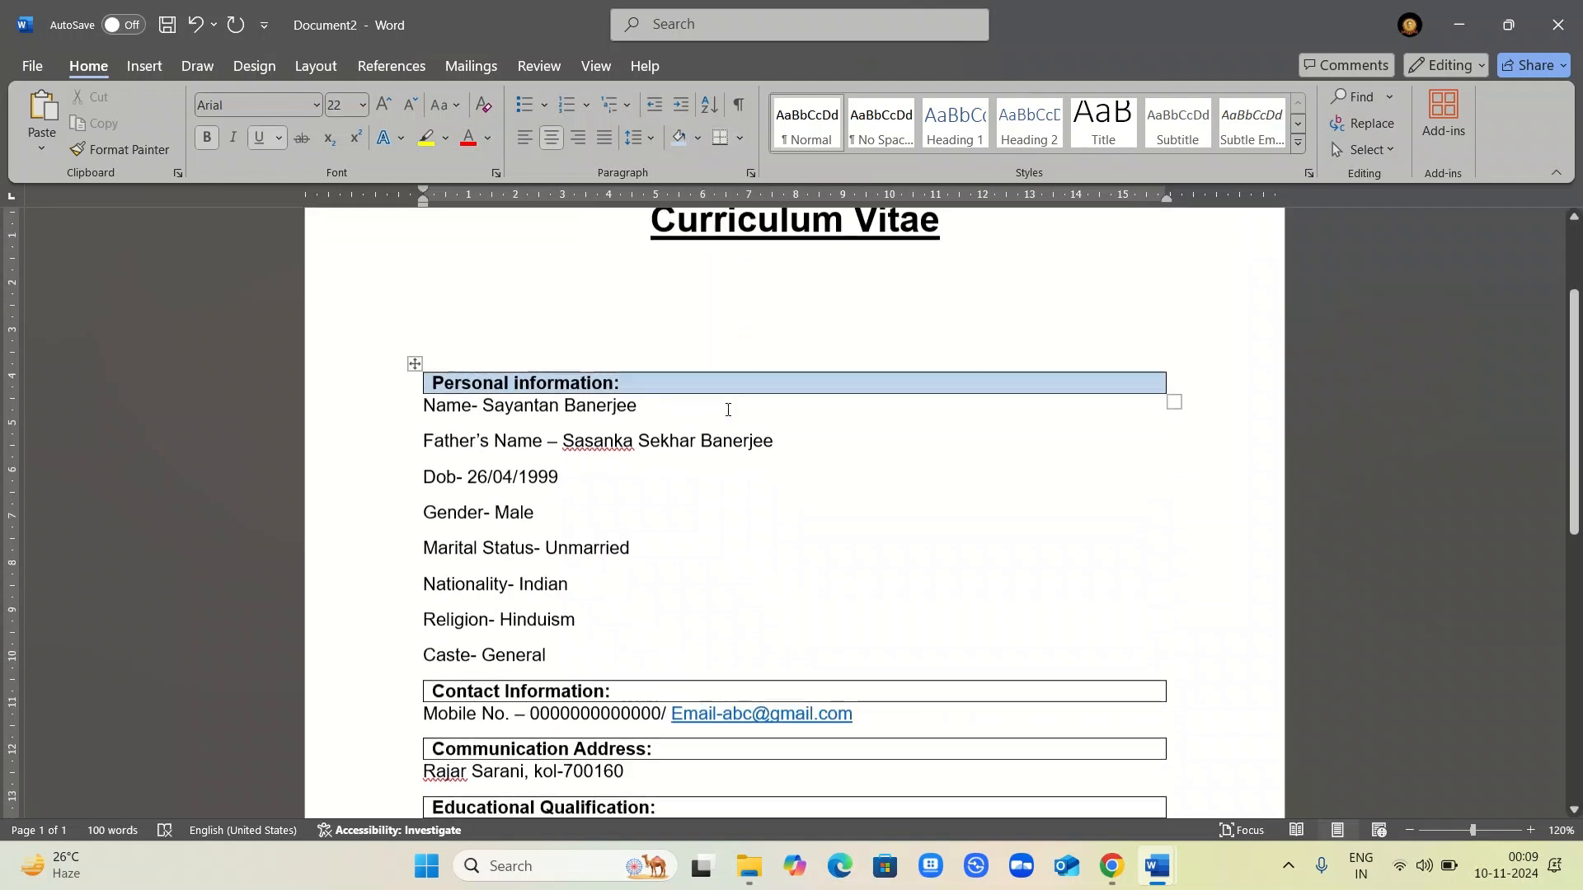
scroll(727, 410, "up", 2)
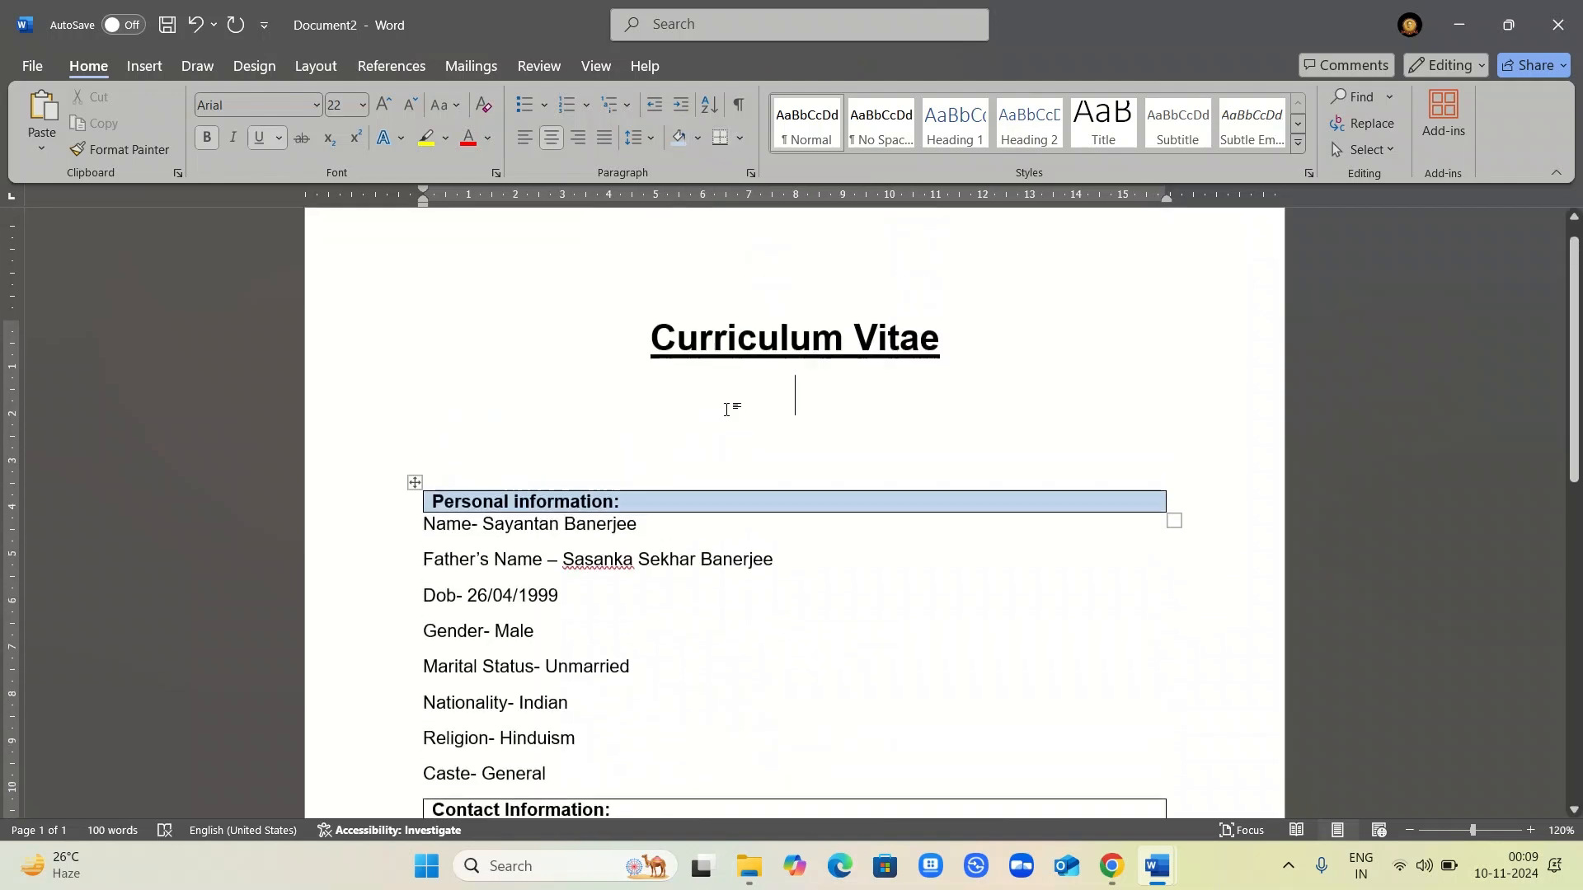
left_click(698, 138)
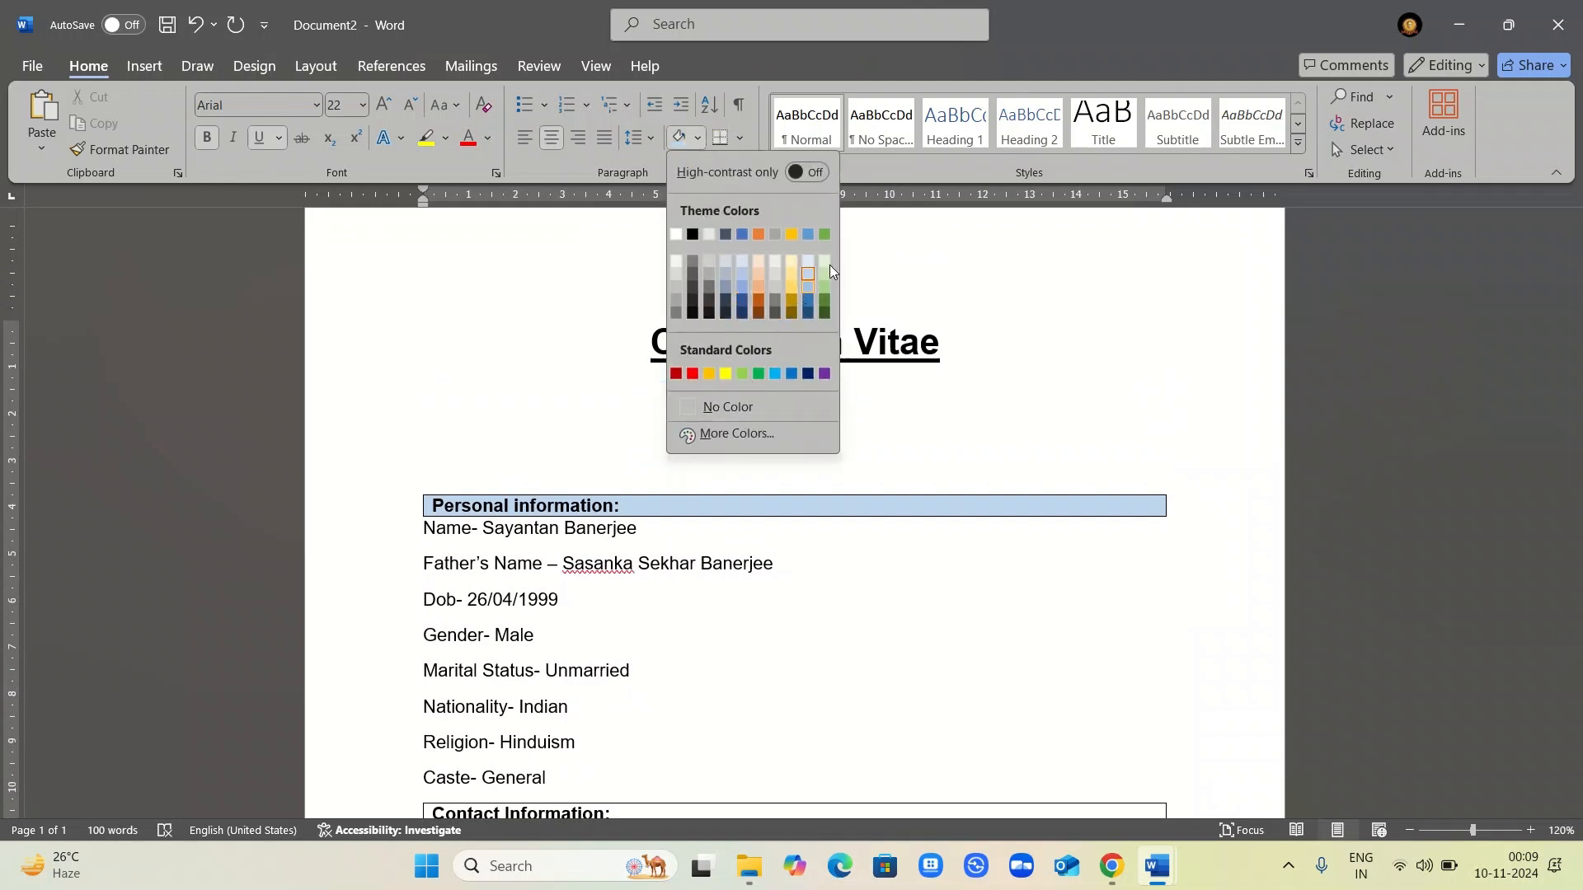
key("Escape")
- Shade the "Contact Information:" heading box with the same light blue as the "Personal information:" box
scroll(684, 670, "down", 4)
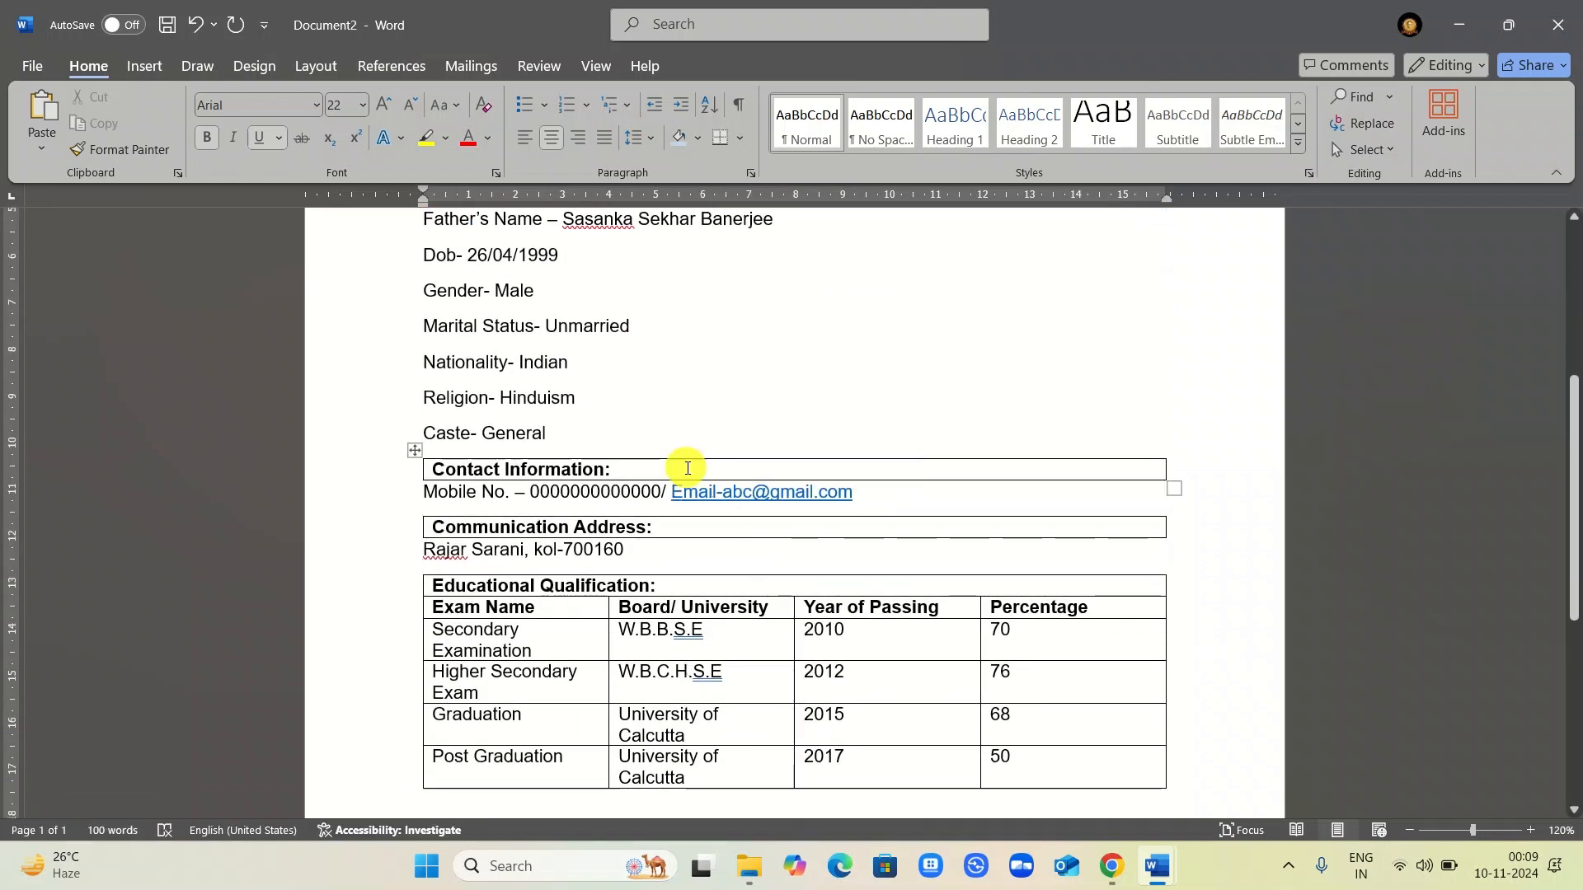
left_click(682, 466)
left_click(679, 136)
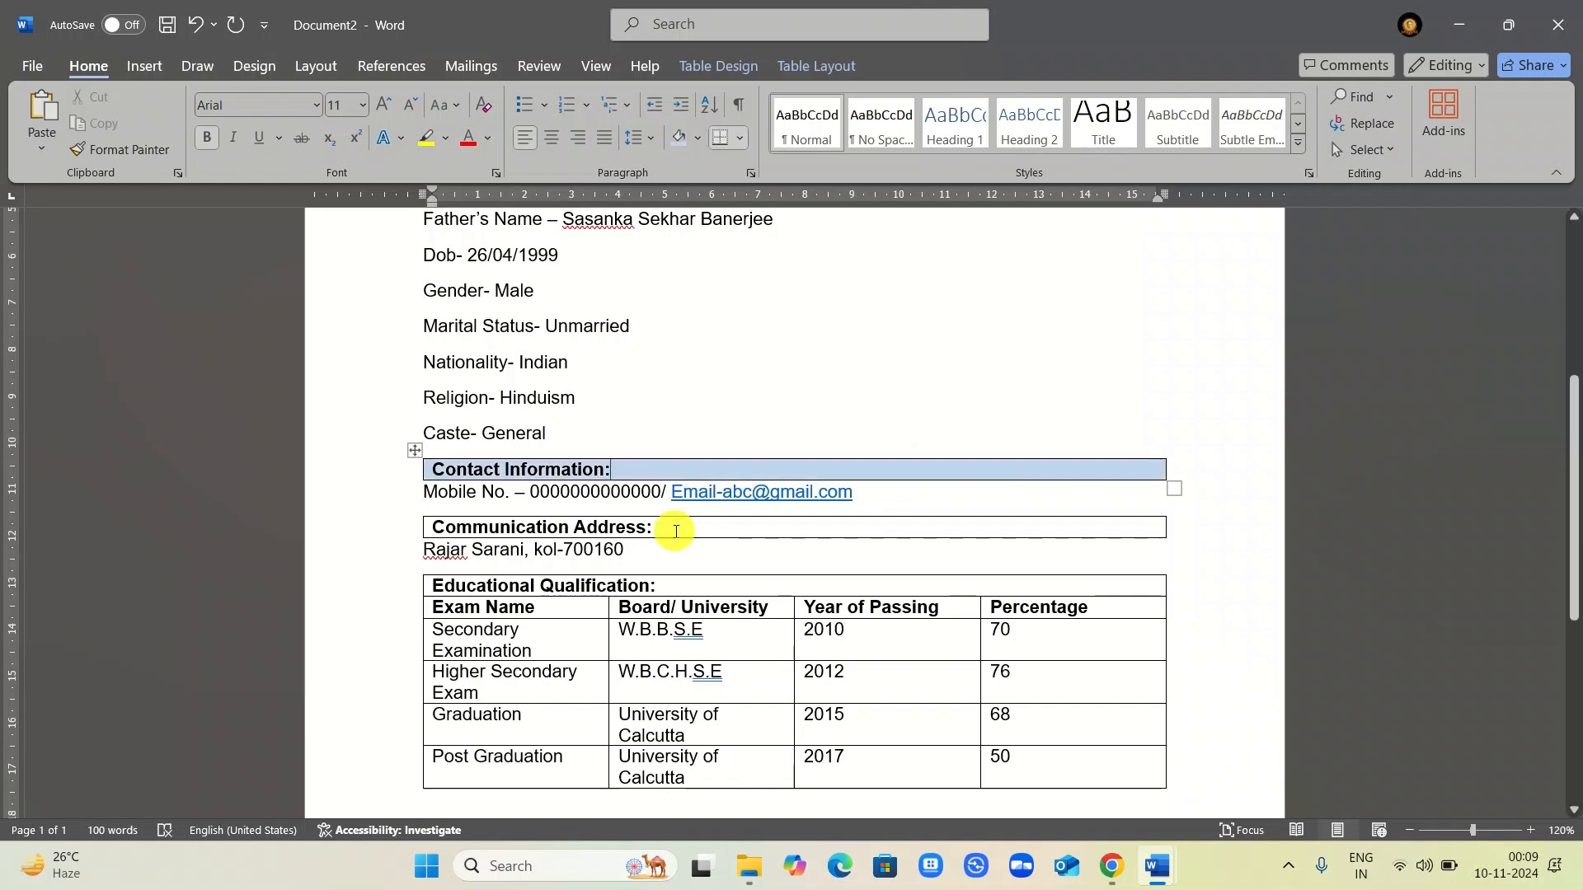
- Shade the "Communication Address:", "Educational Qualification:" and "Experience :" heading rows with the same light blue as the other section headings
left_click(671, 528)
left_click(678, 136)
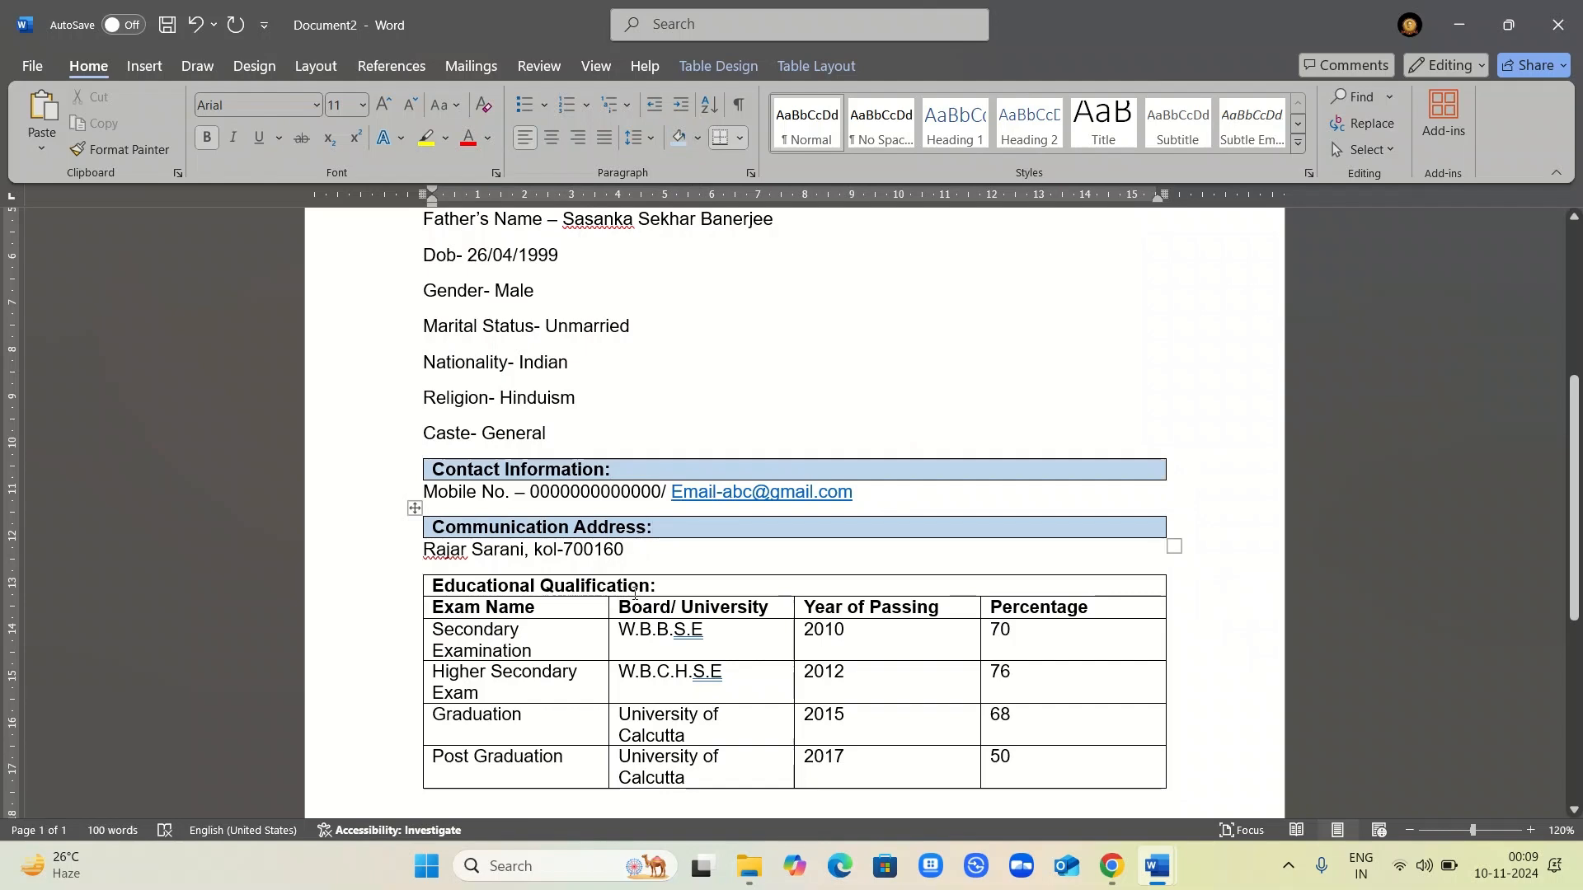
left_click(659, 590)
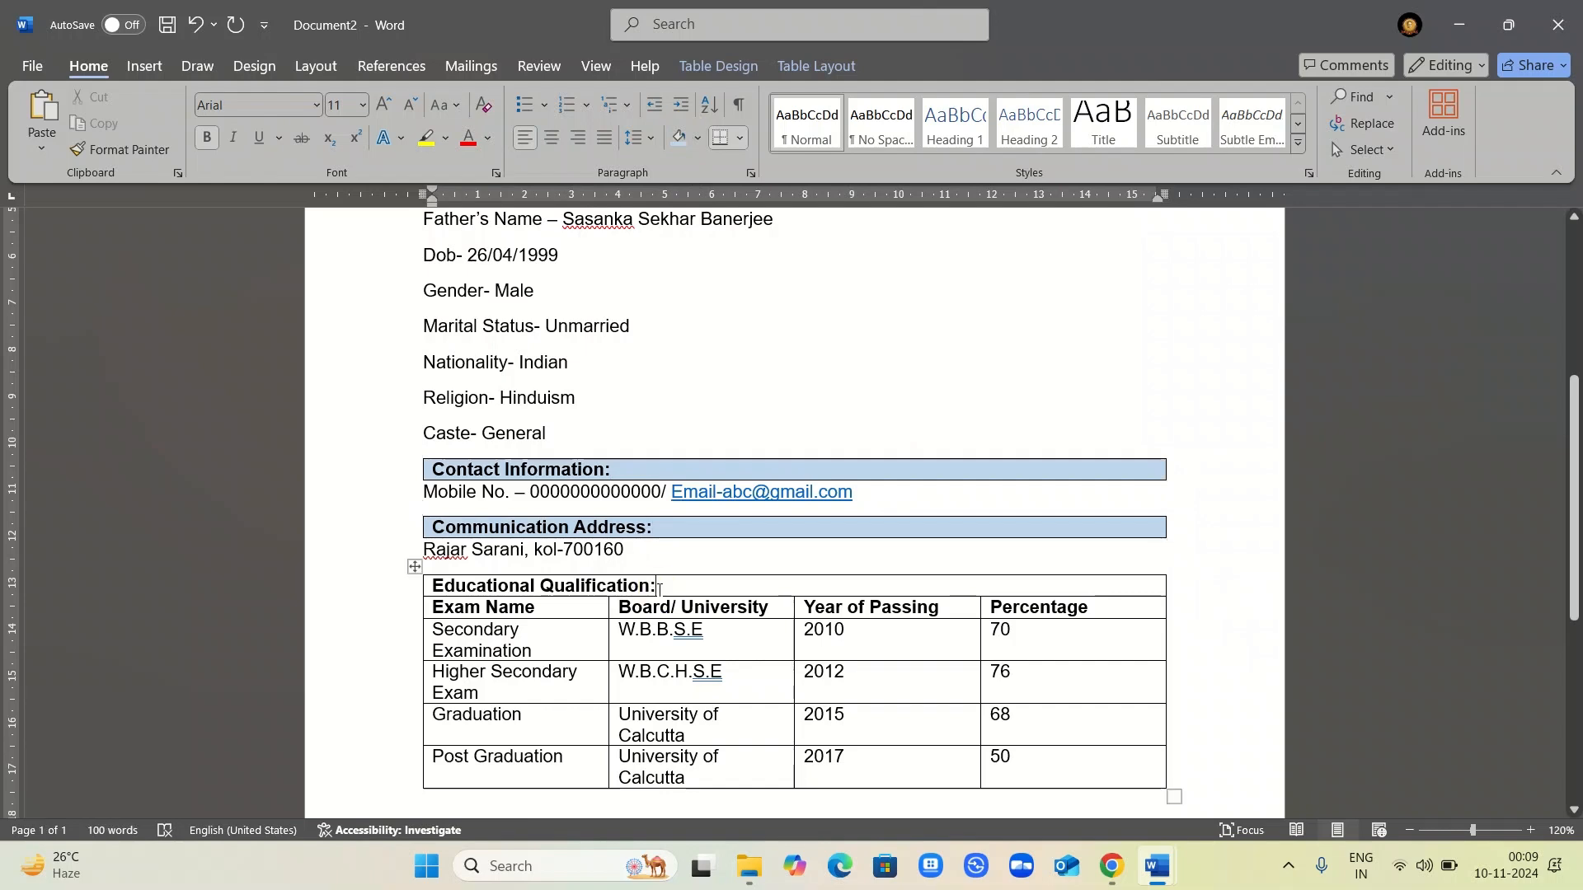
left_click(679, 136)
scroll(666, 475, "down", 5)
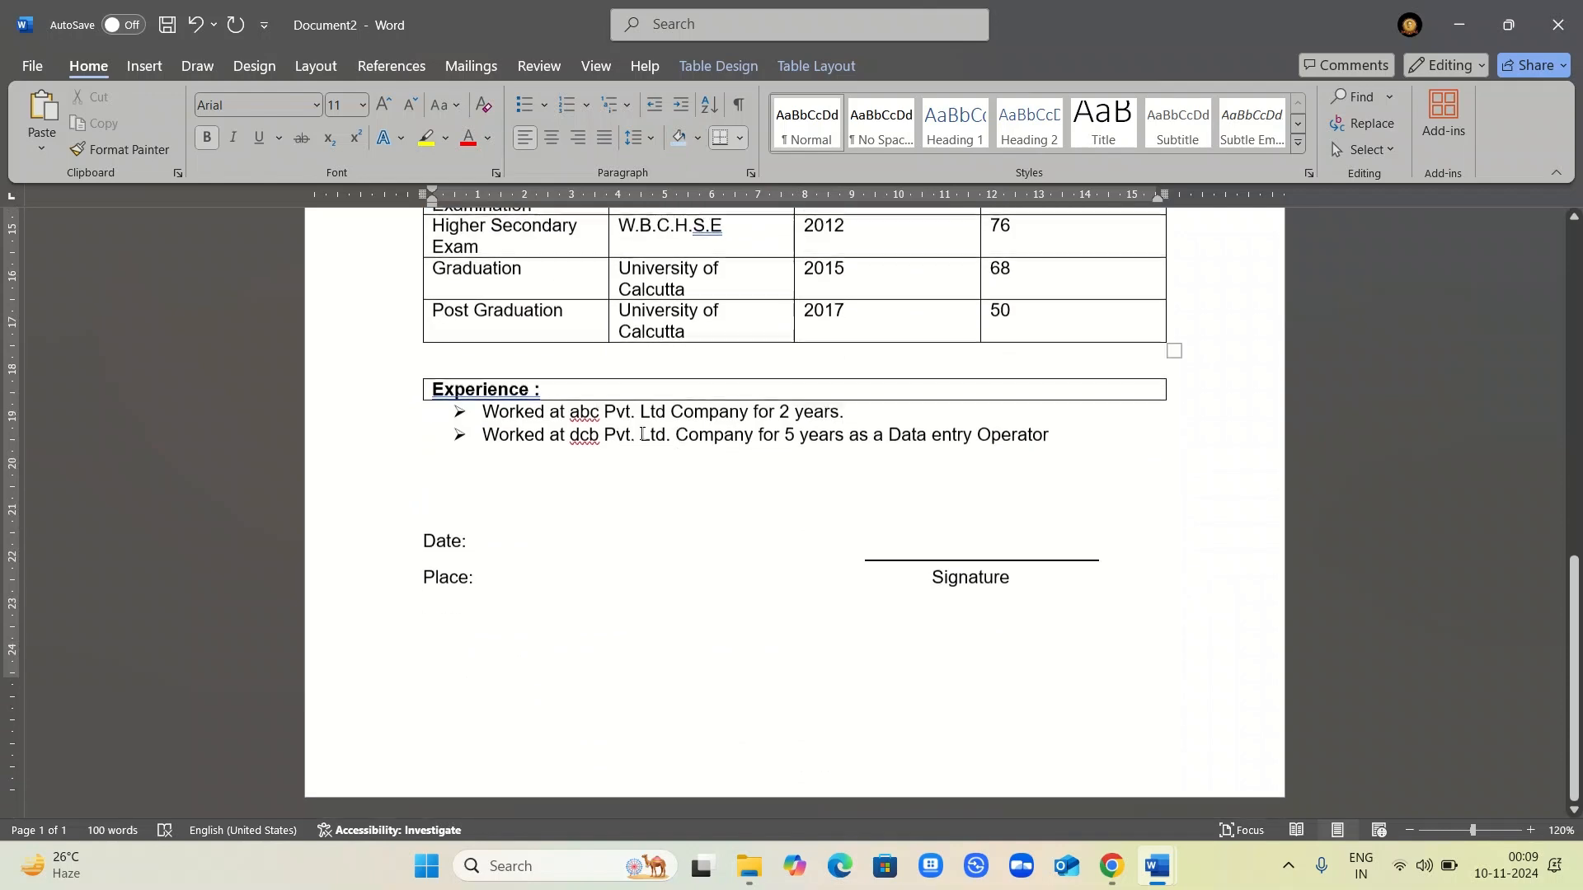
left_click(618, 383)
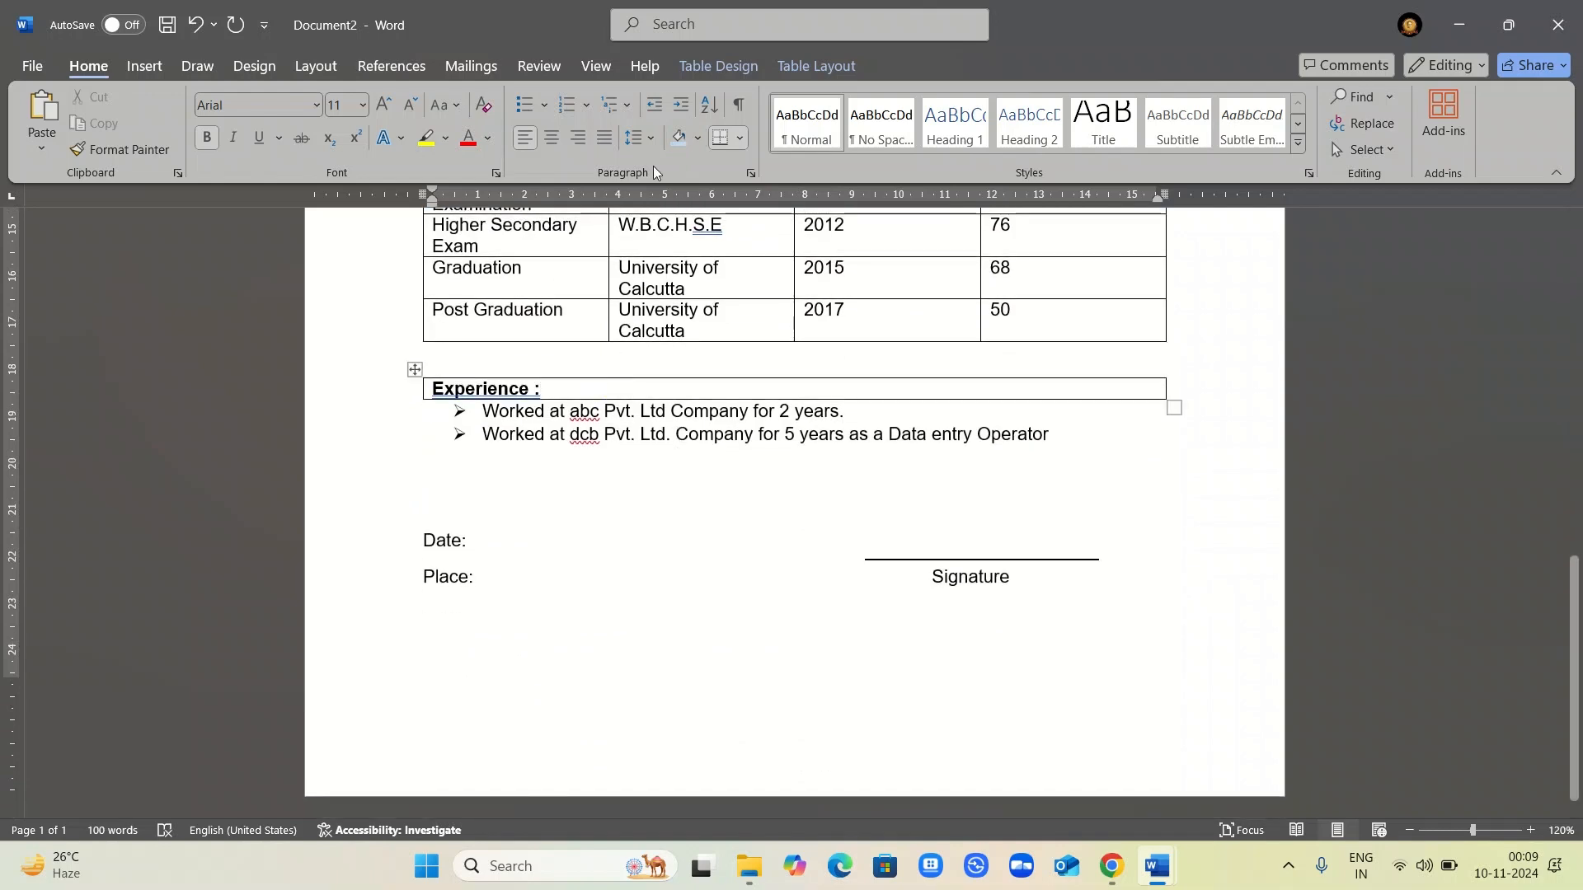
left_click(678, 138)
- Draw a rectangle about 2.54 cm wide and 2.7 cm high above the right part of the "Personal information:" heading
scroll(651, 516, "up", 12)
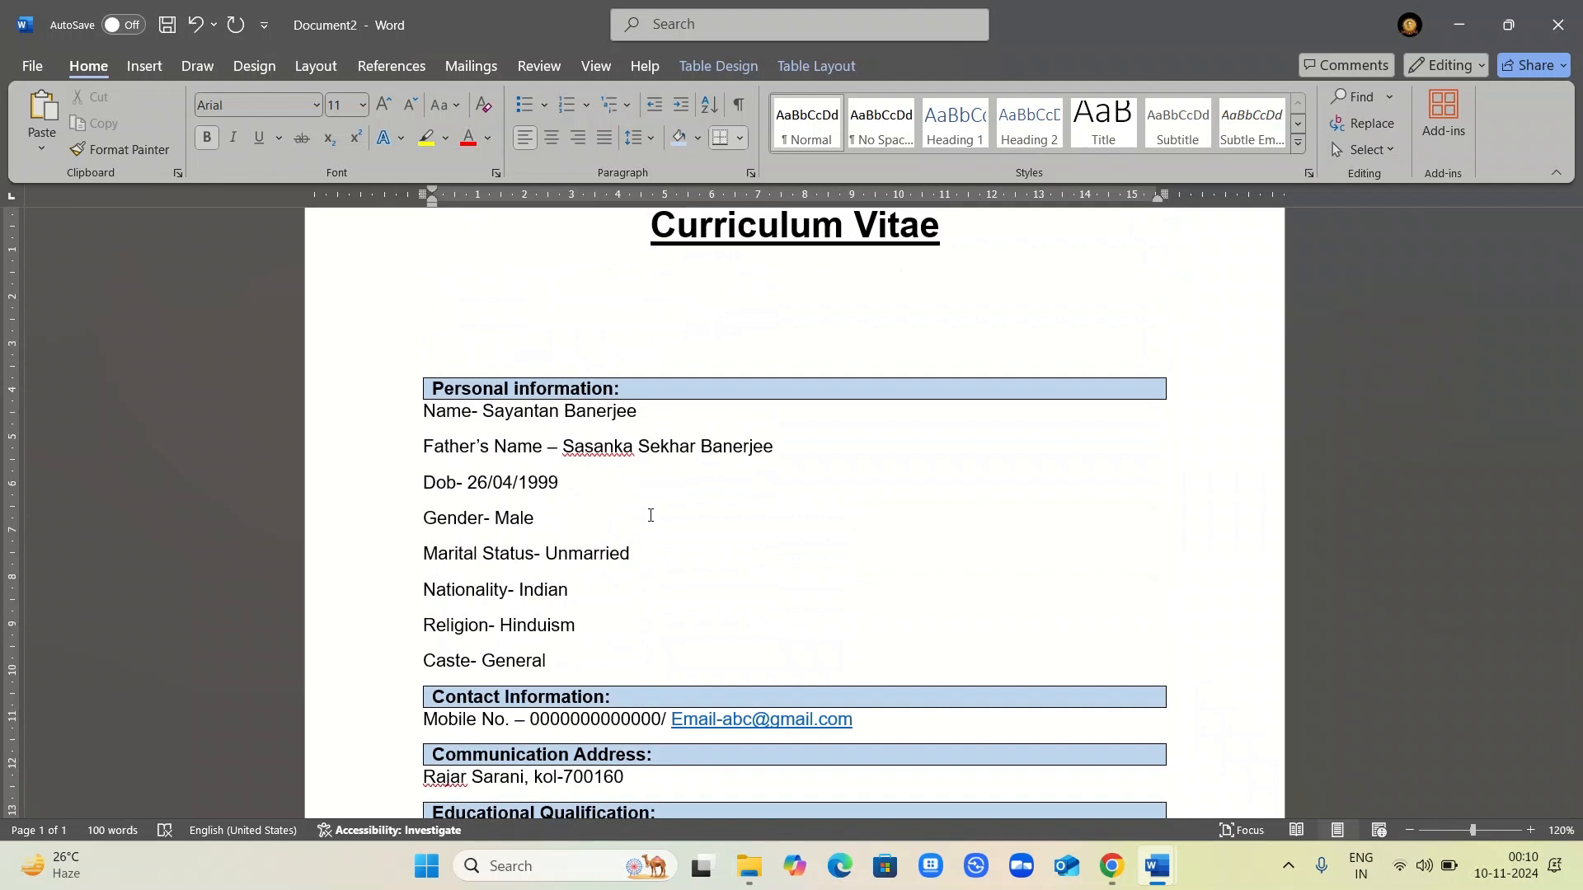
left_click(141, 65)
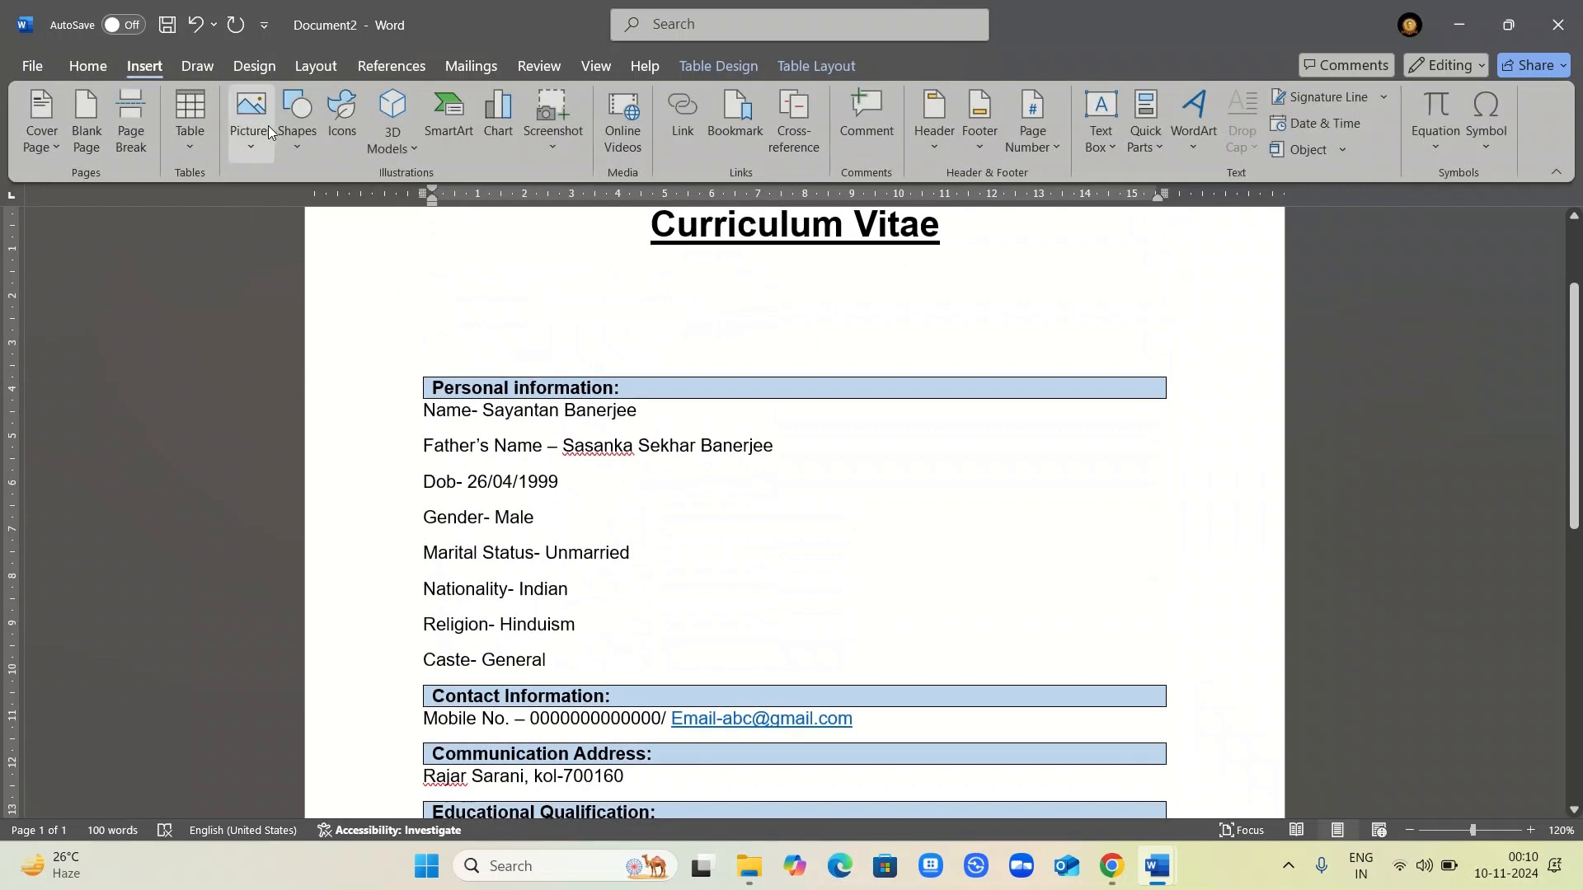
left_click(305, 135)
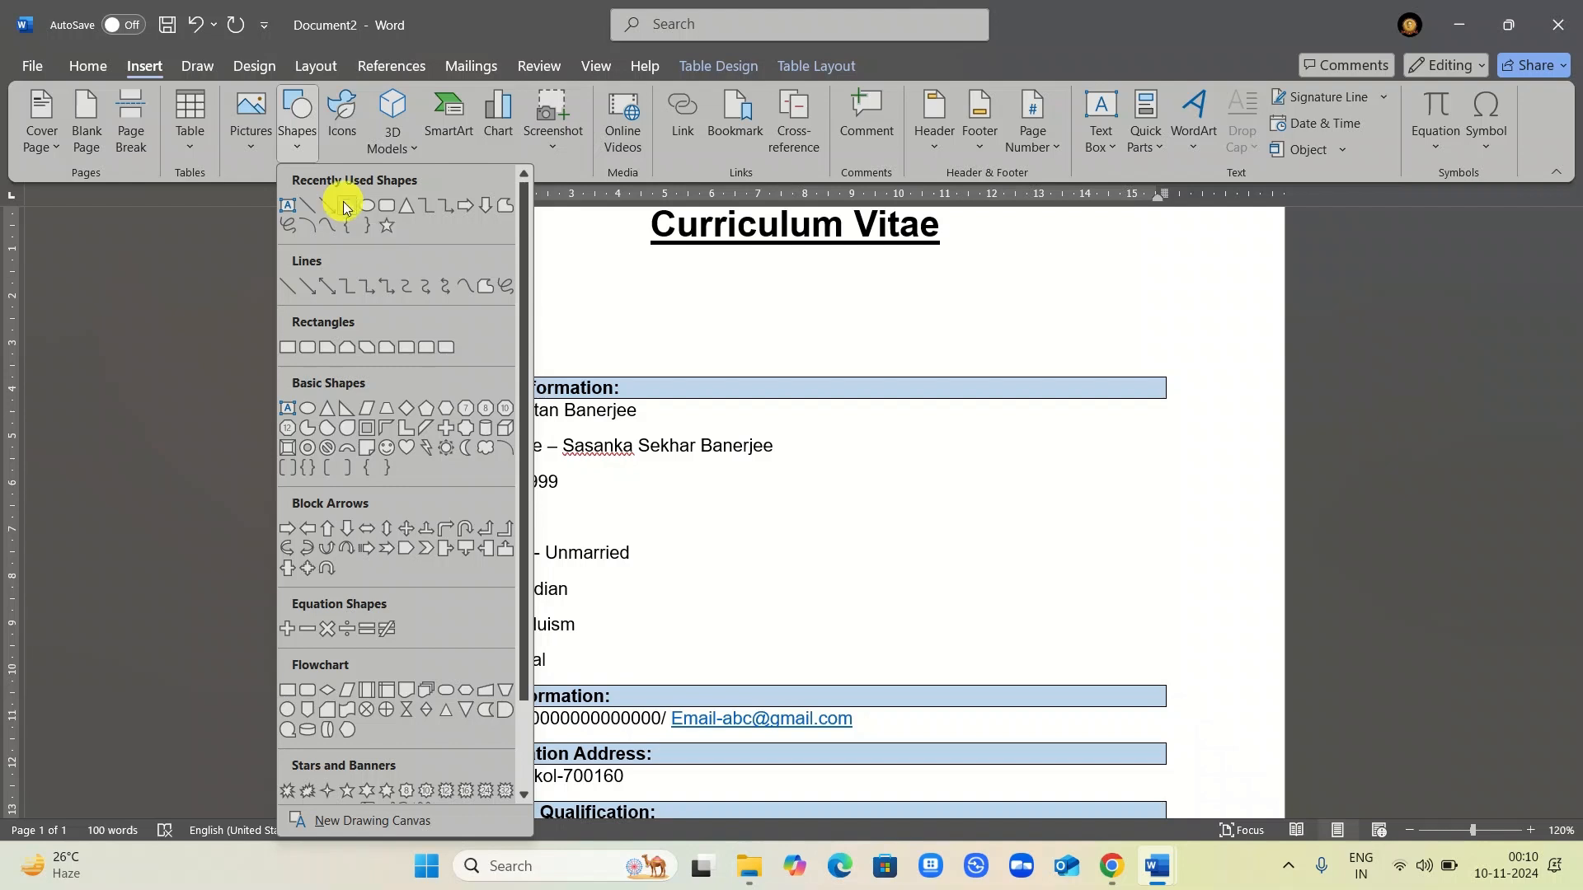
left_click(345, 207)
scroll(937, 327, "up", 2)
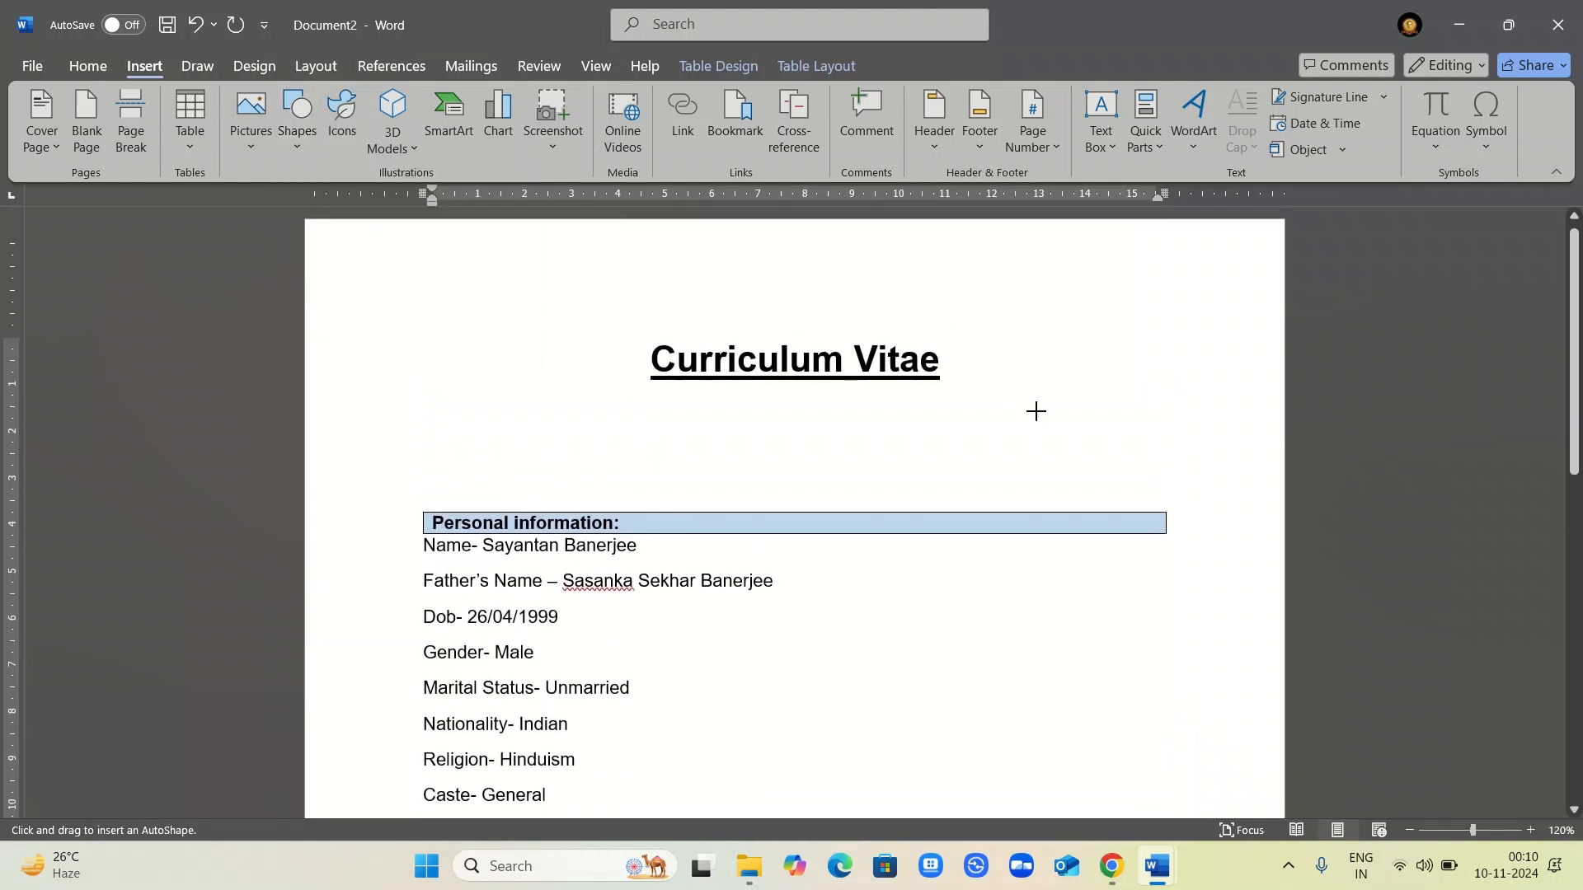
mouse_move(1004, 381)
left_mouse_down()
mouse_move(1141, 516)
mouse_move(1159, 507)
mouse_move(1143, 511)
left_mouse_up()
left_click_drag(1142, 510, 1124, 507)
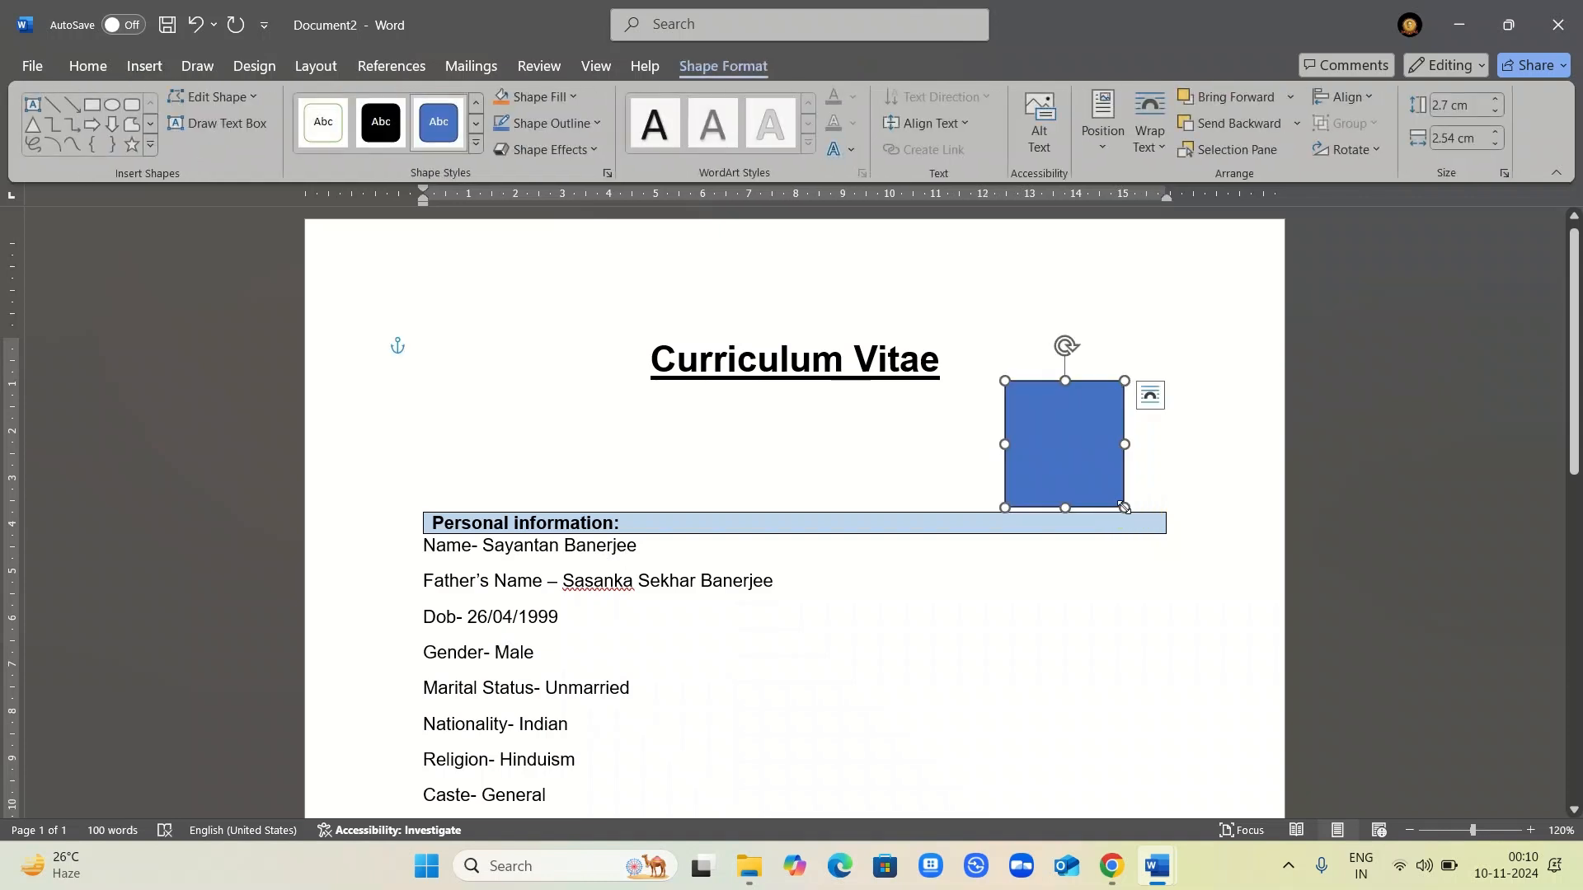
- Nudge the rectangle to the right until its right edge lines up with the end of the "Personal information:" box
key("Right")
key("Right")
key("Right")
key("Right")
key("Right")
key("Right")
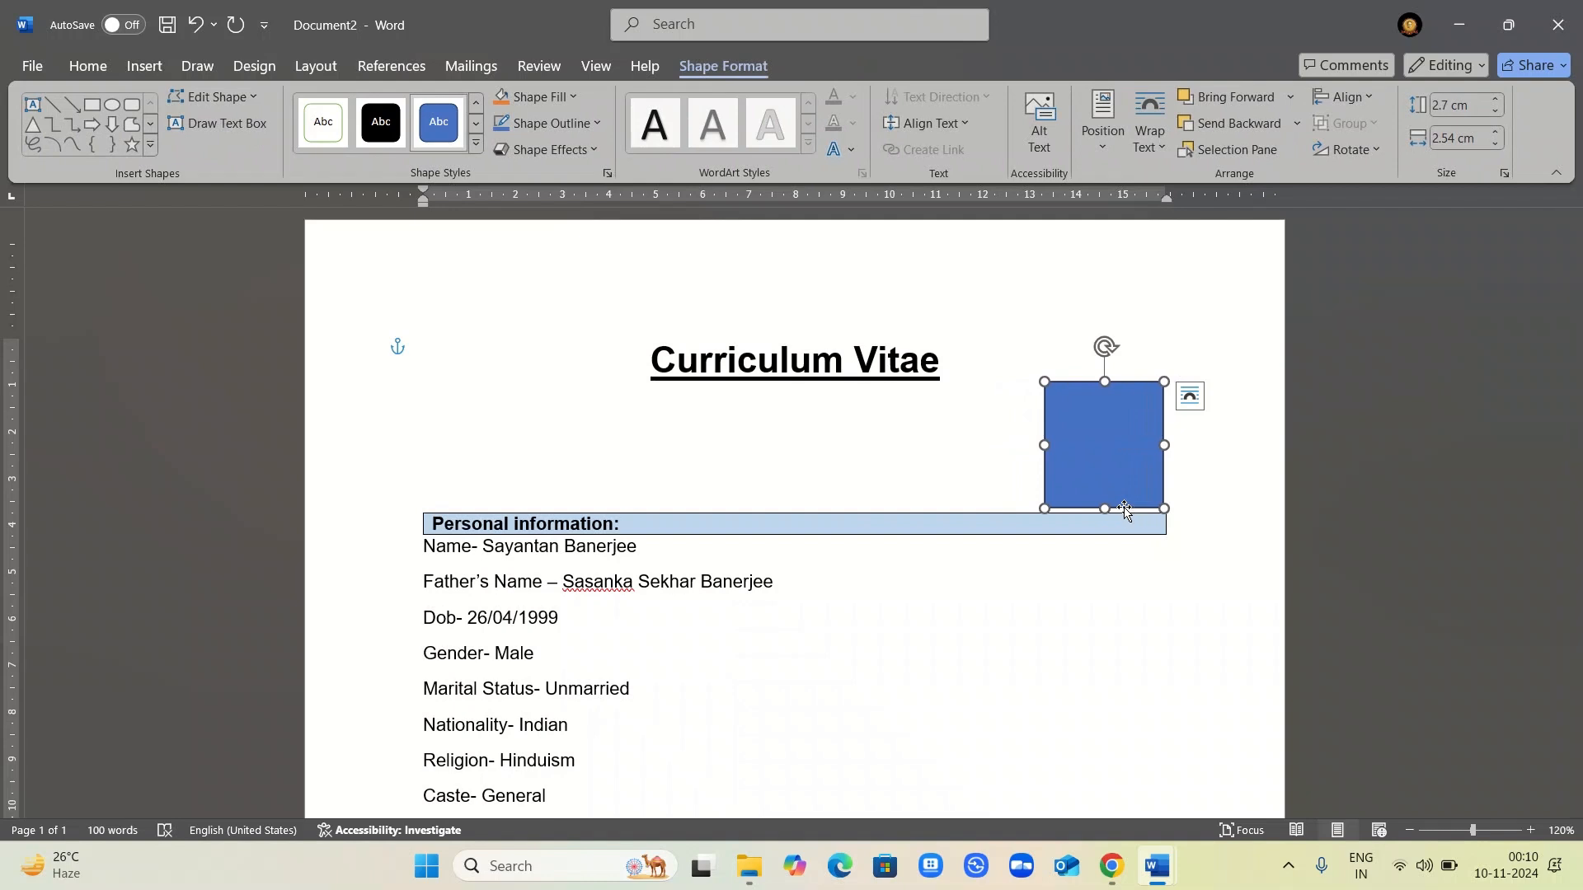
left_click(976, 470)
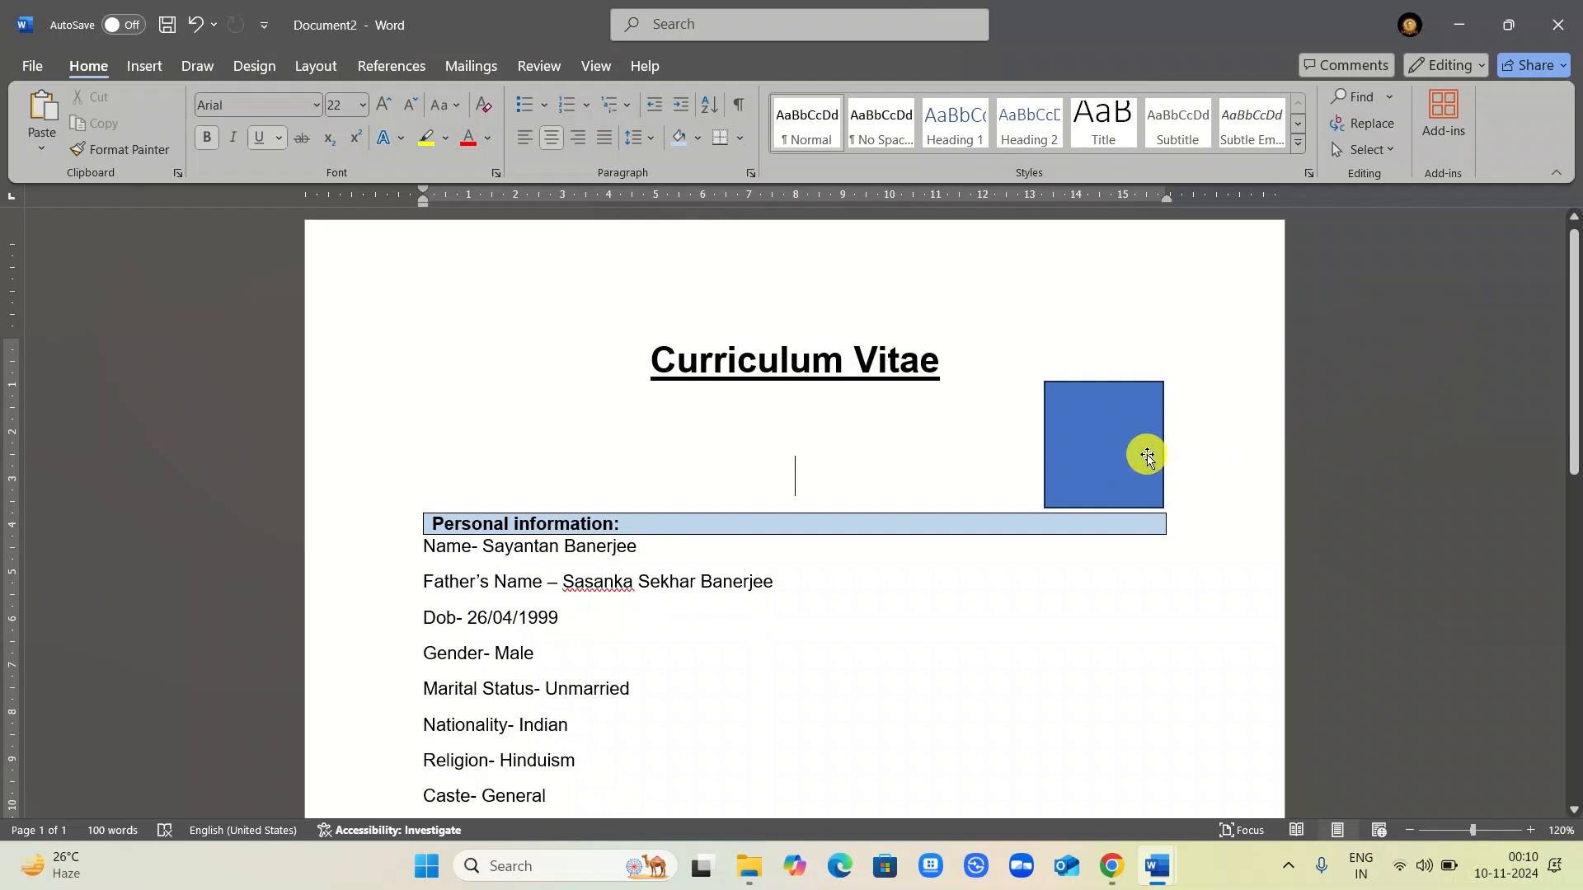
- Apply the white-filled shape style with a green outline to the rectangle beside the title
left_click(1149, 458)
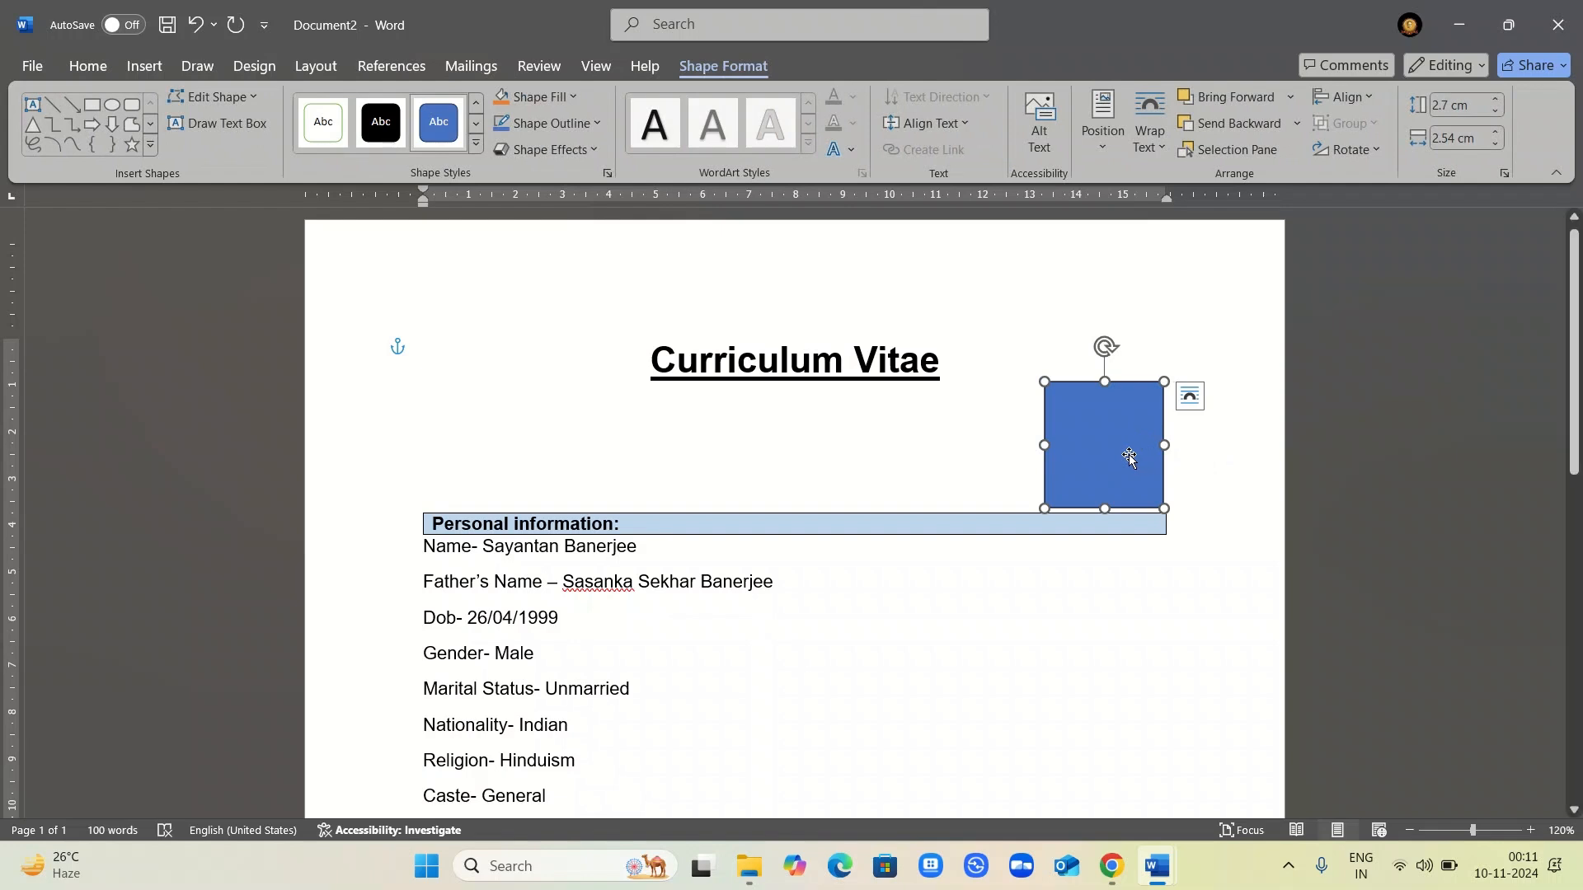
left_click(445, 212)
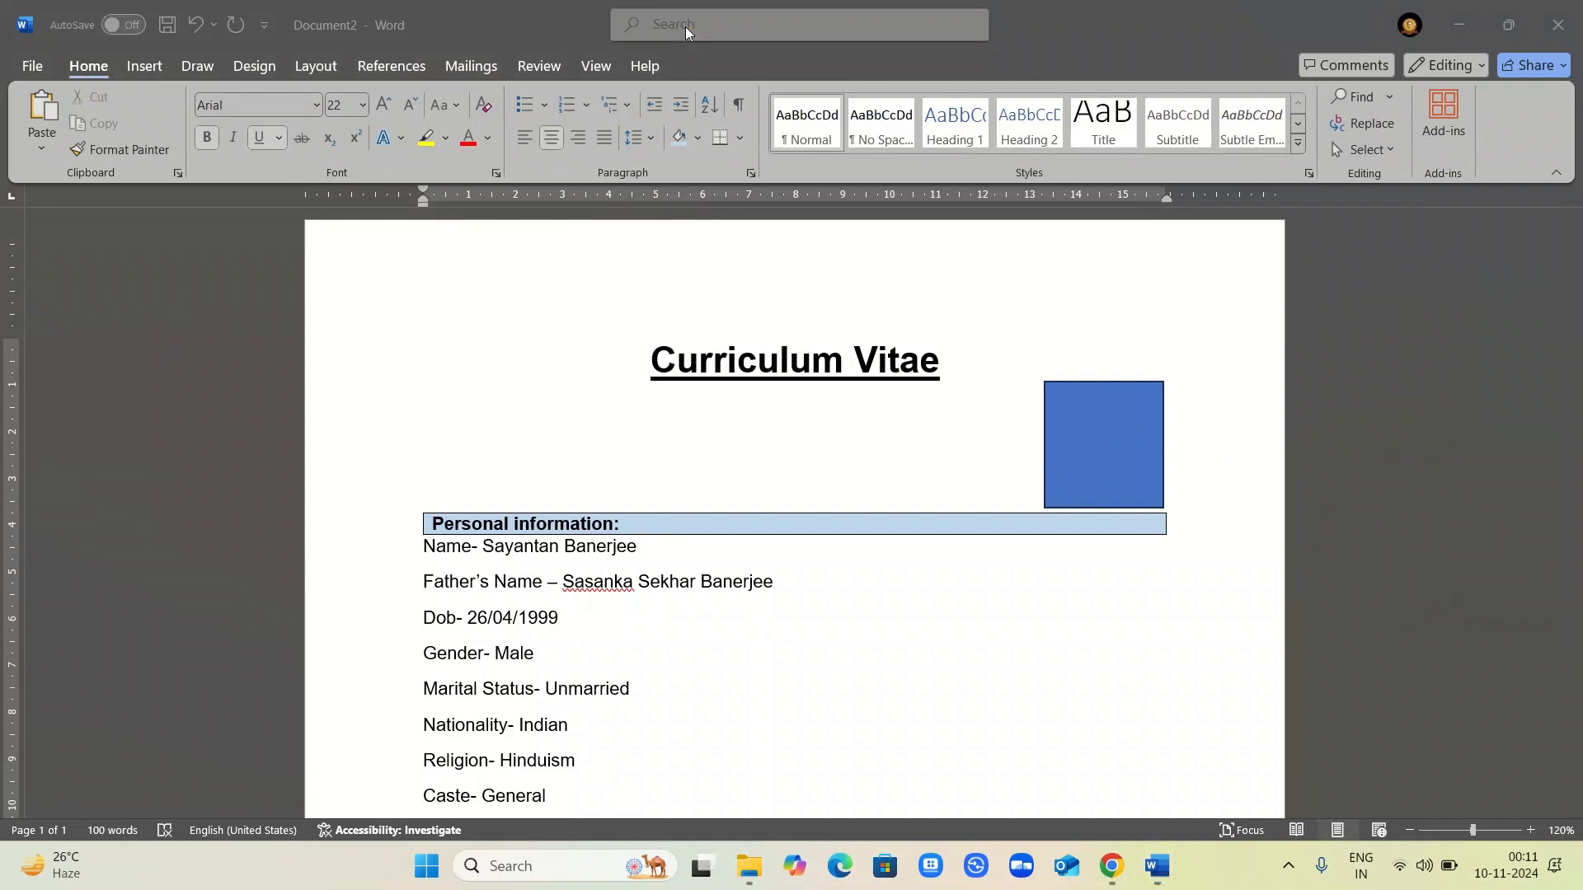
left_click(1117, 455)
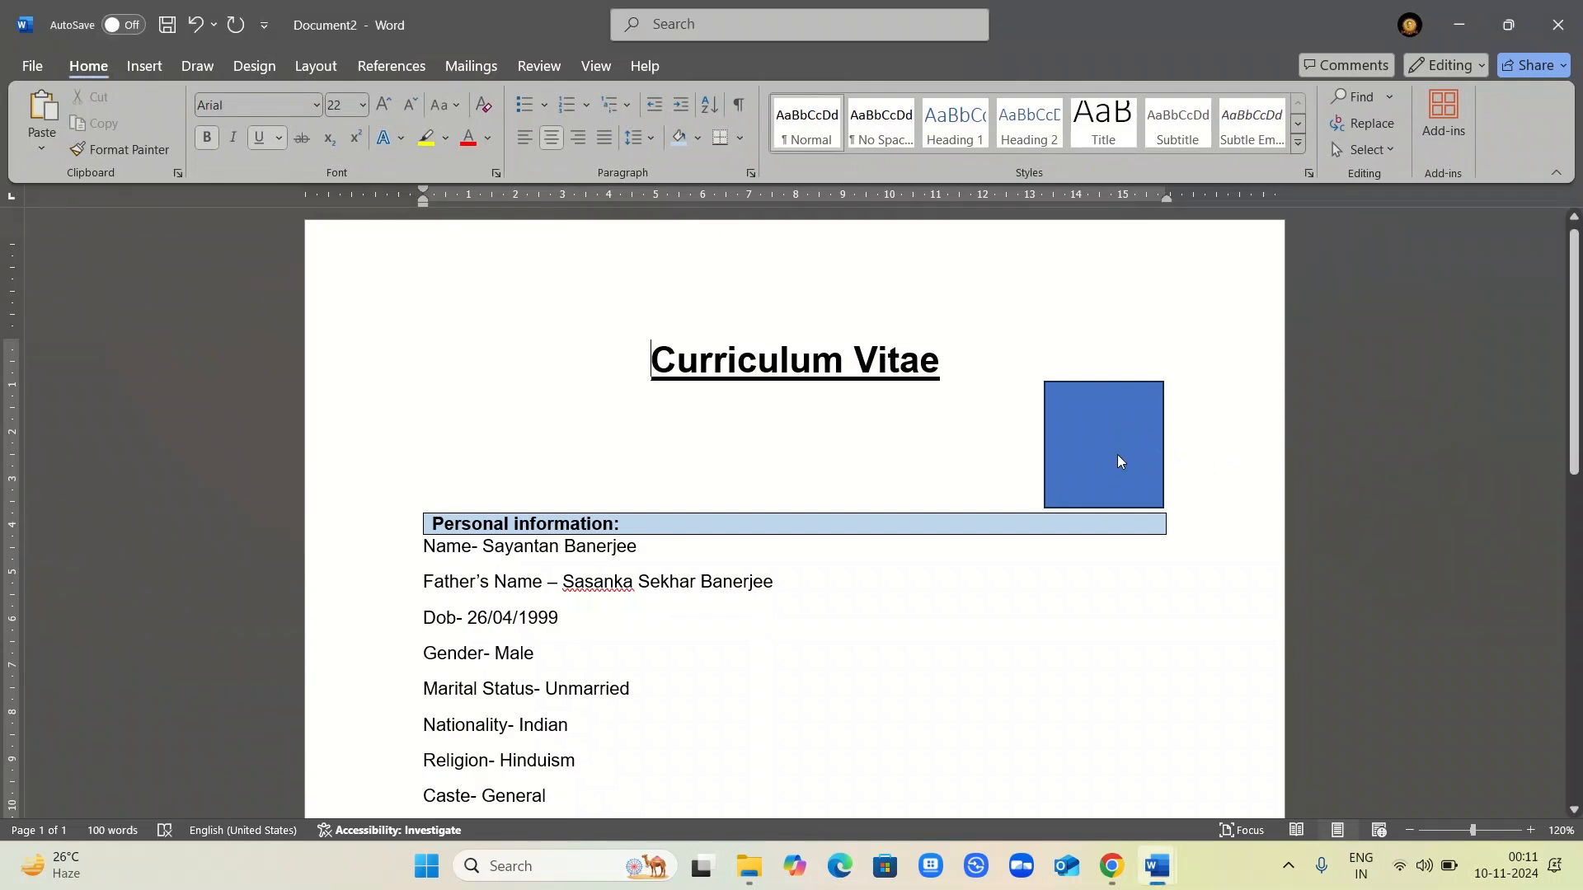
left_click(1117, 455)
left_click(1117, 455)
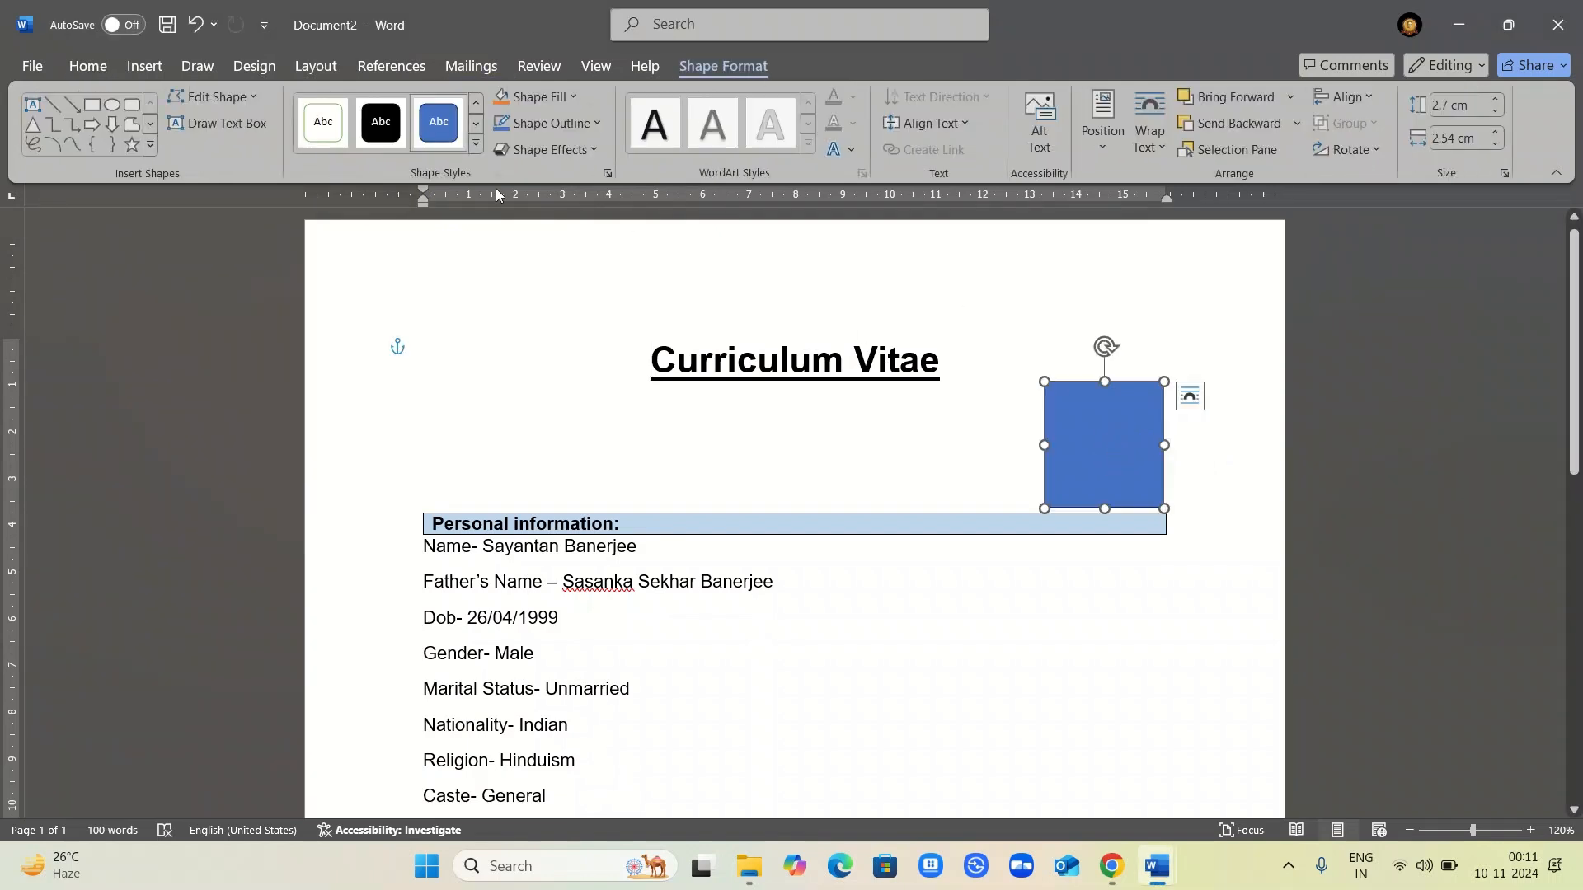
left_click(477, 120)
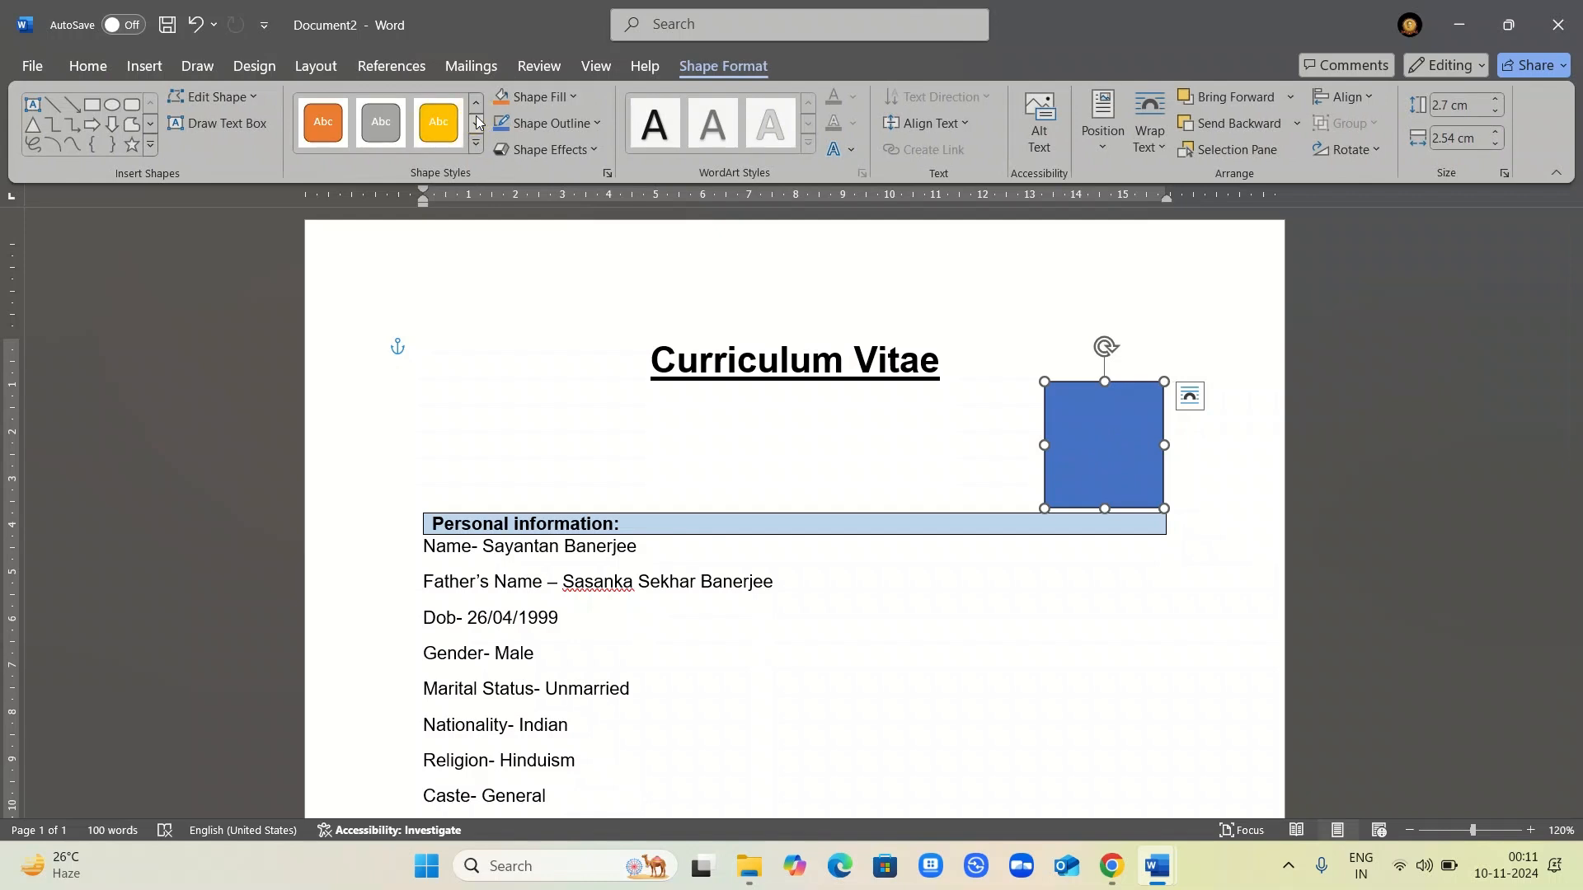
left_click(477, 103)
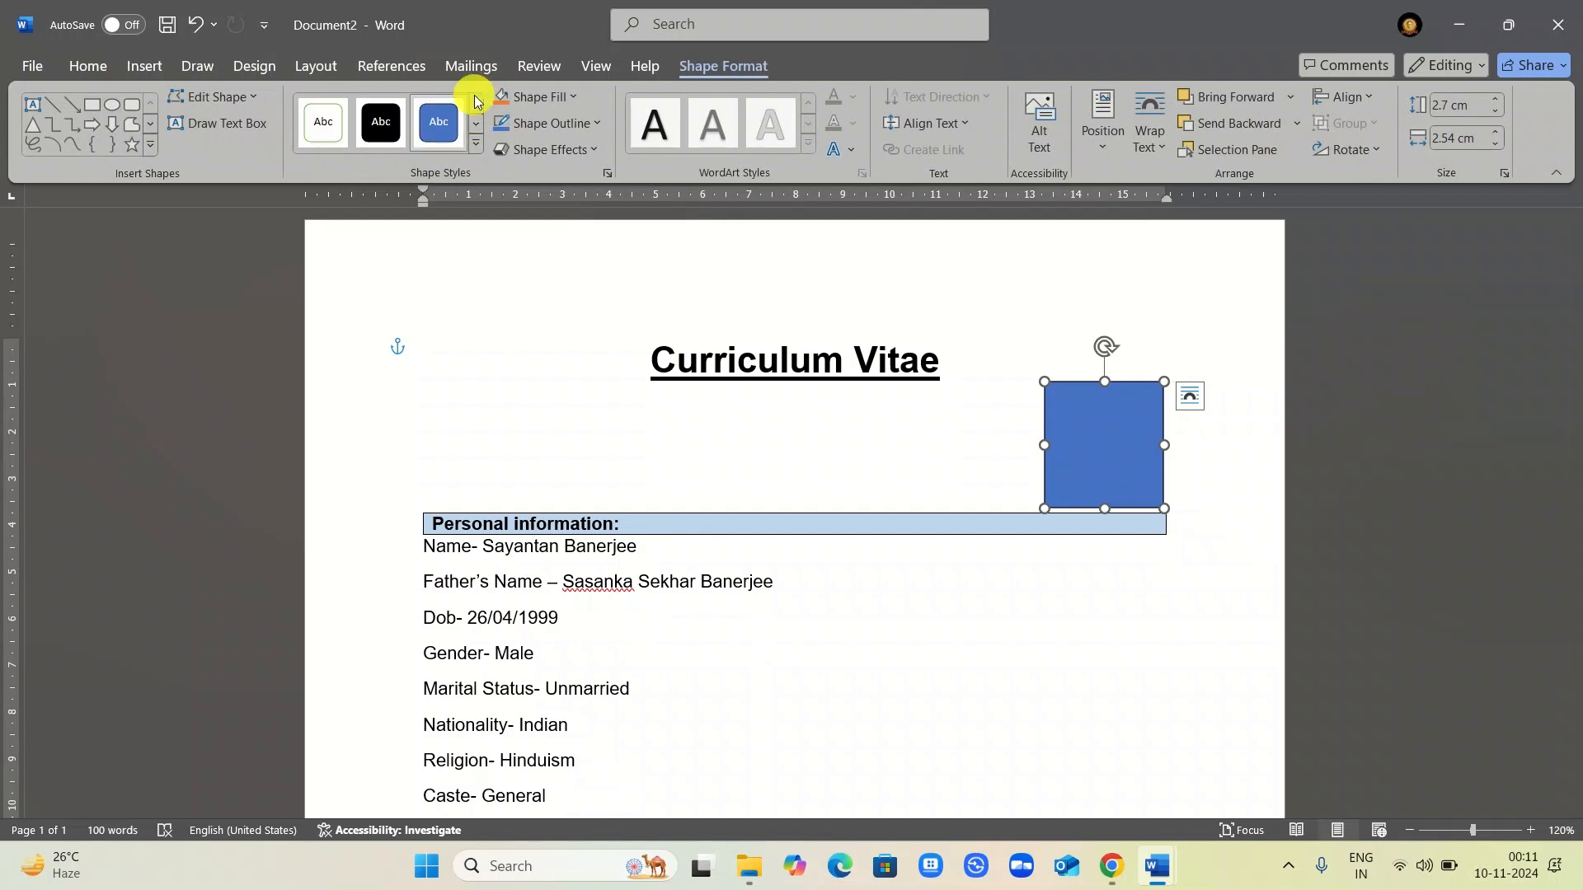
left_click(338, 135)
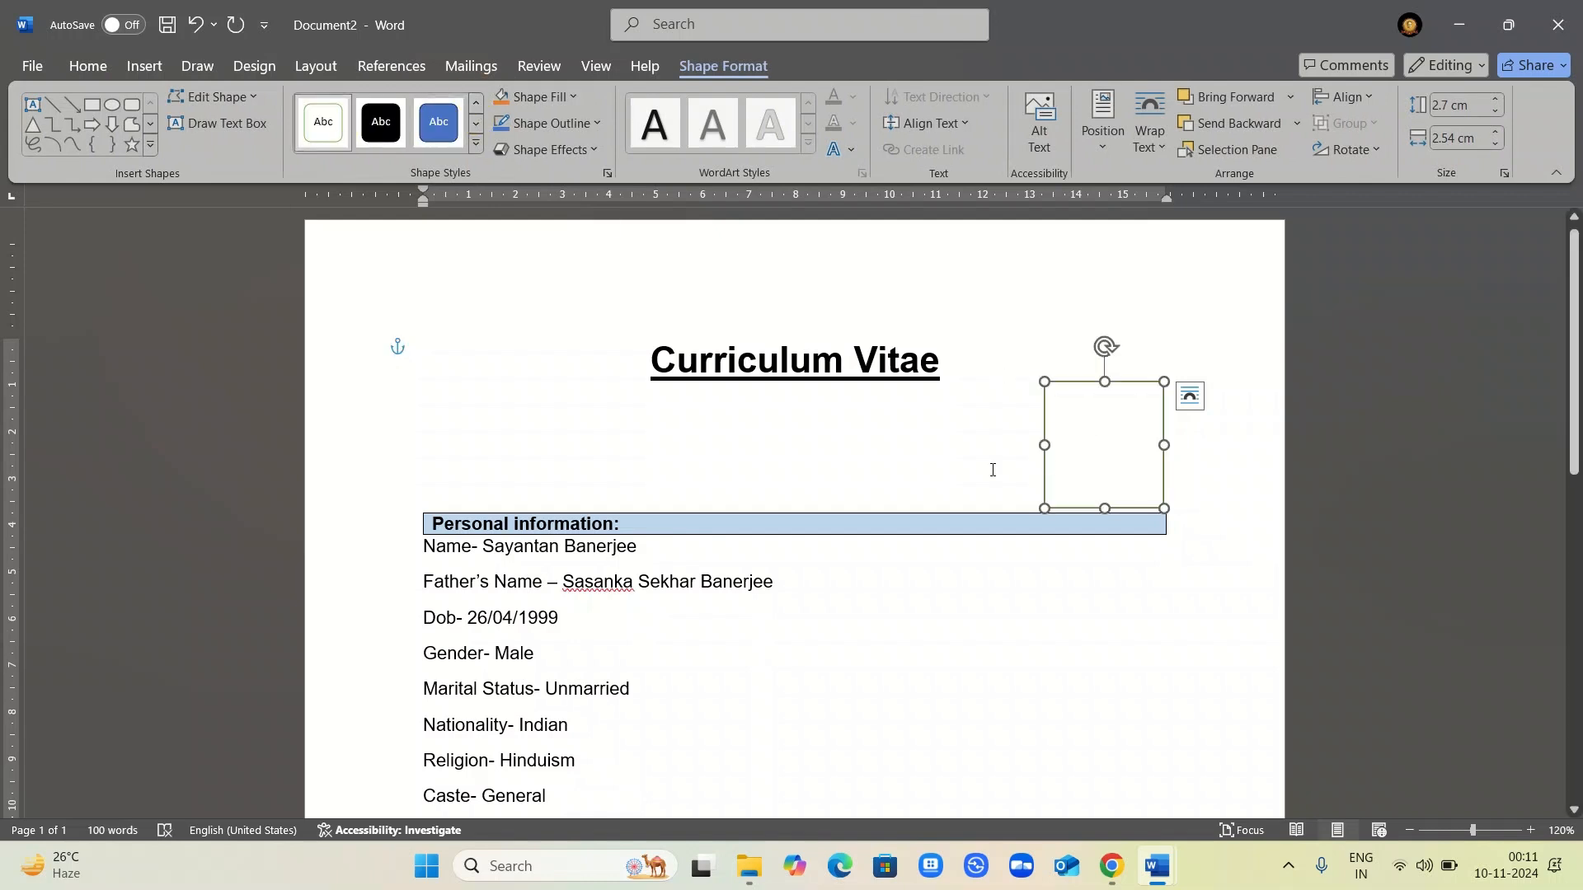
- Change the rectangle's outline colour to black
scroll(987, 485, "up", 6)
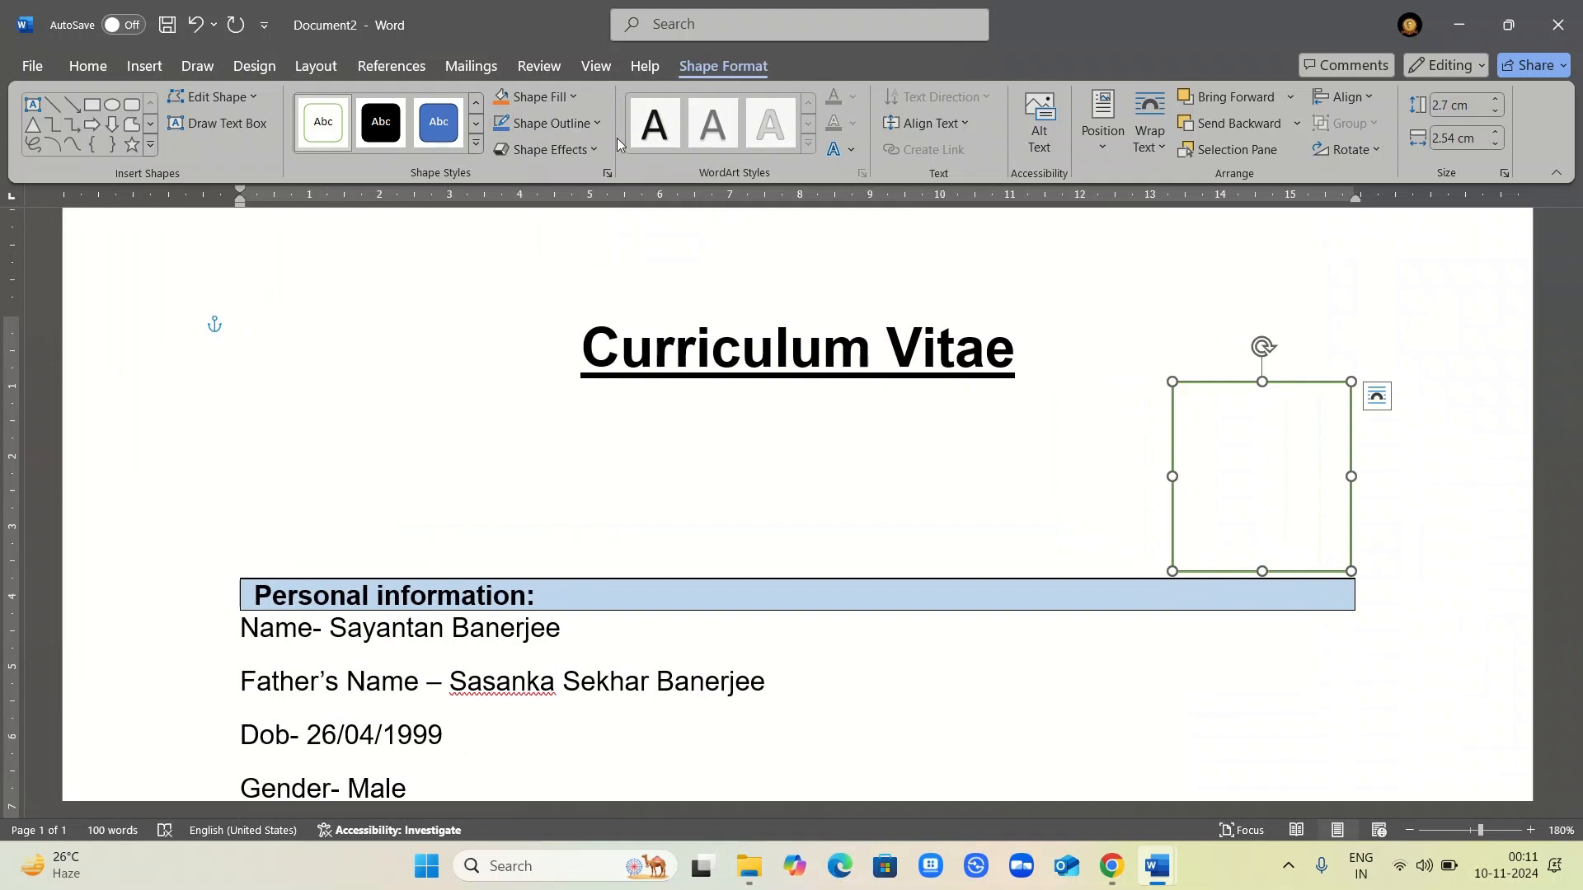
left_click(582, 135)
left_click(582, 136)
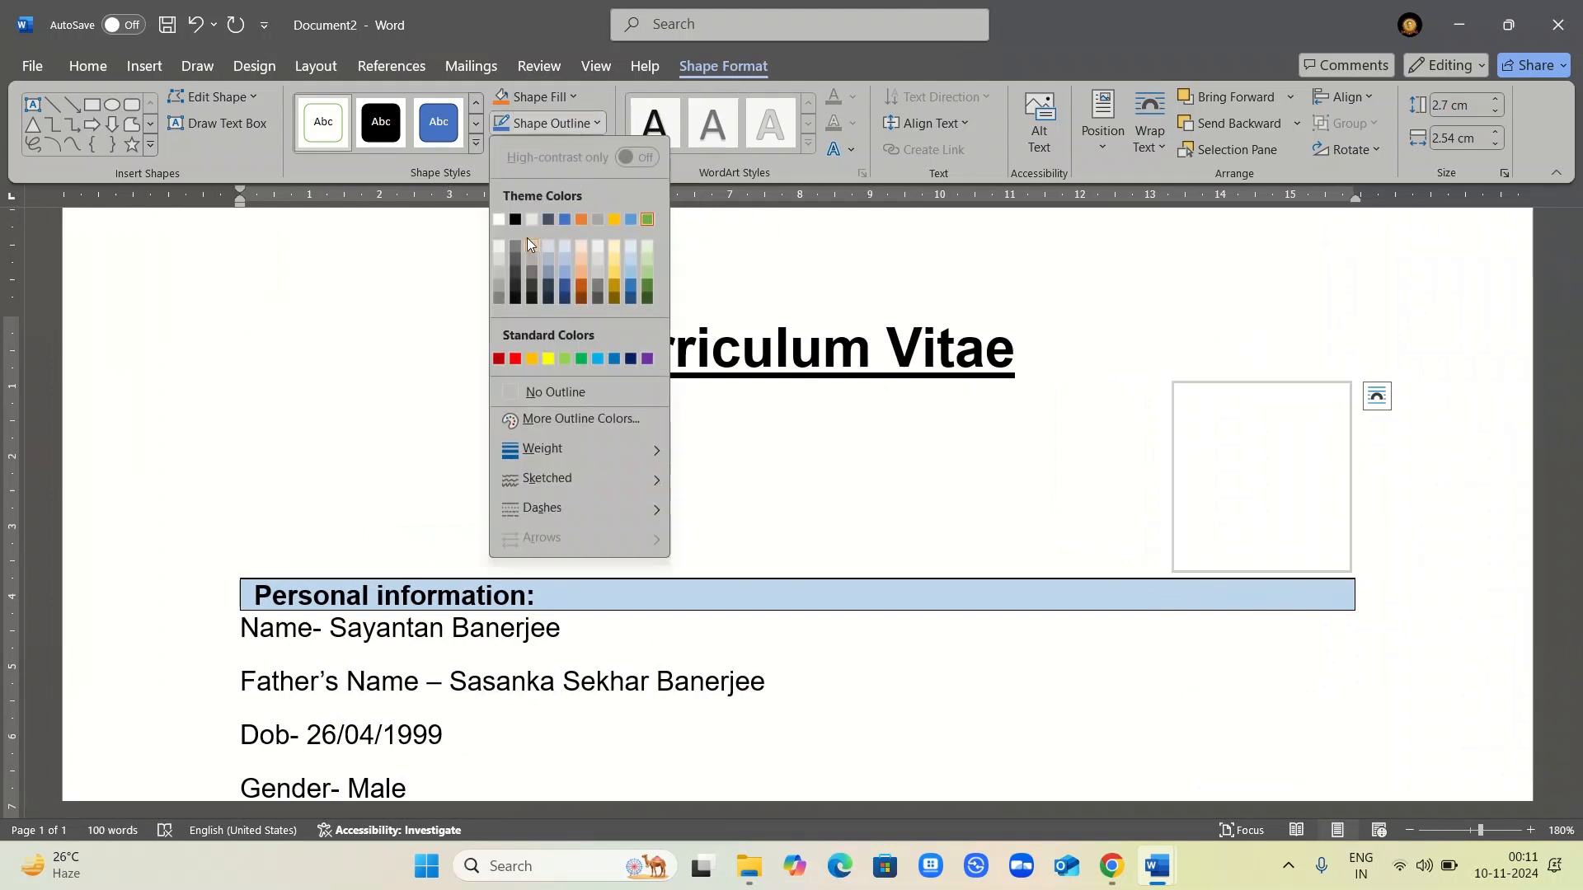
left_click(509, 220)
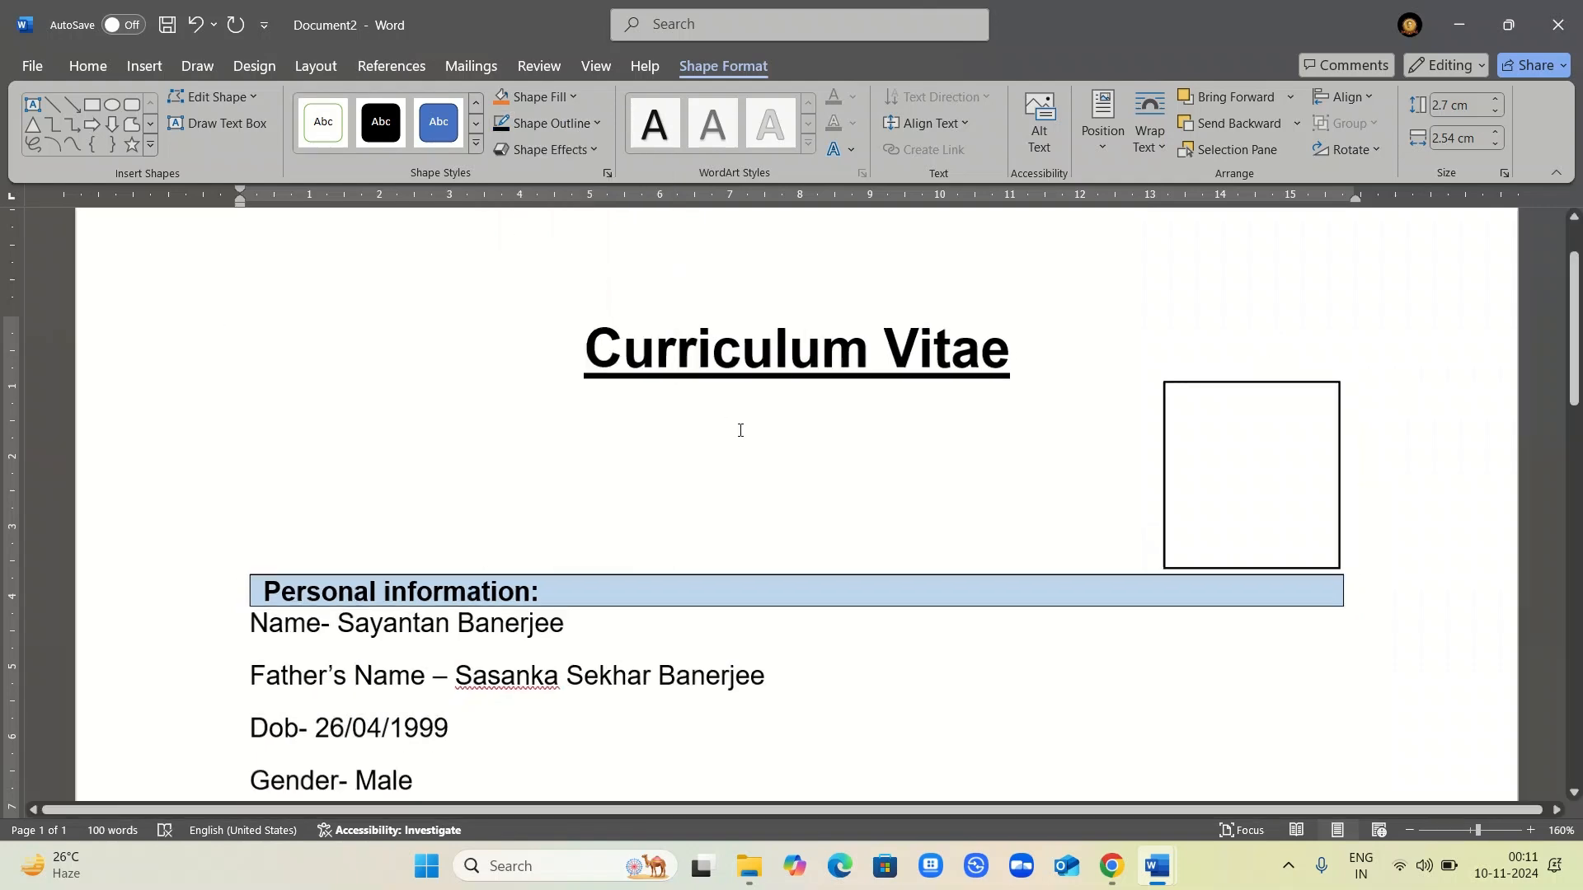
scroll(740, 429, "down", 7)
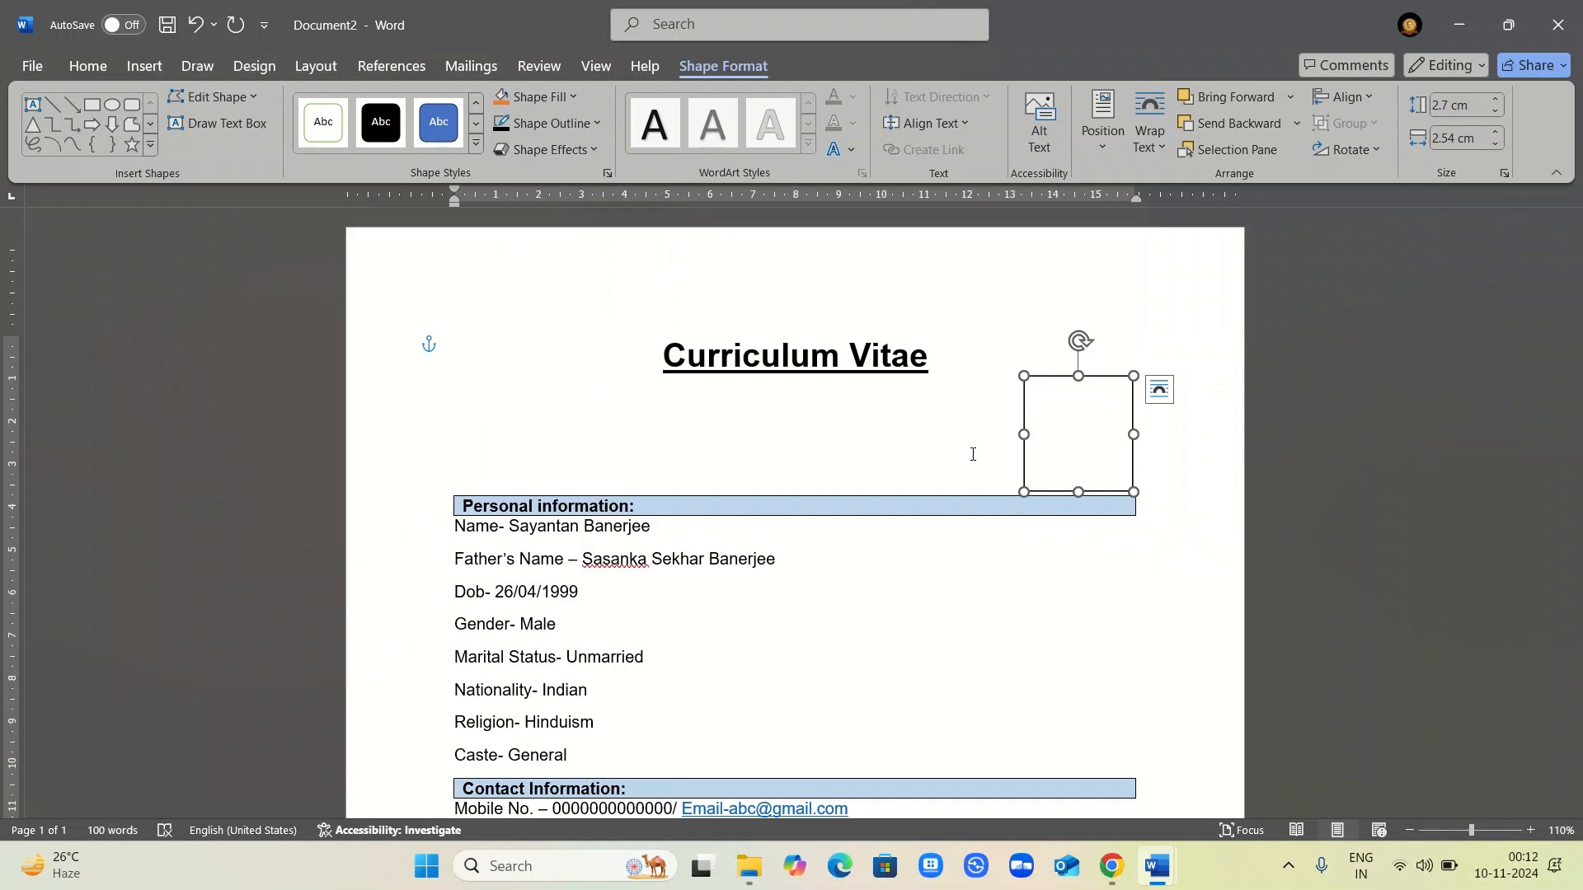
- Switch to Chrome and search Google Images for "passport size image"
left_click(1111, 866)
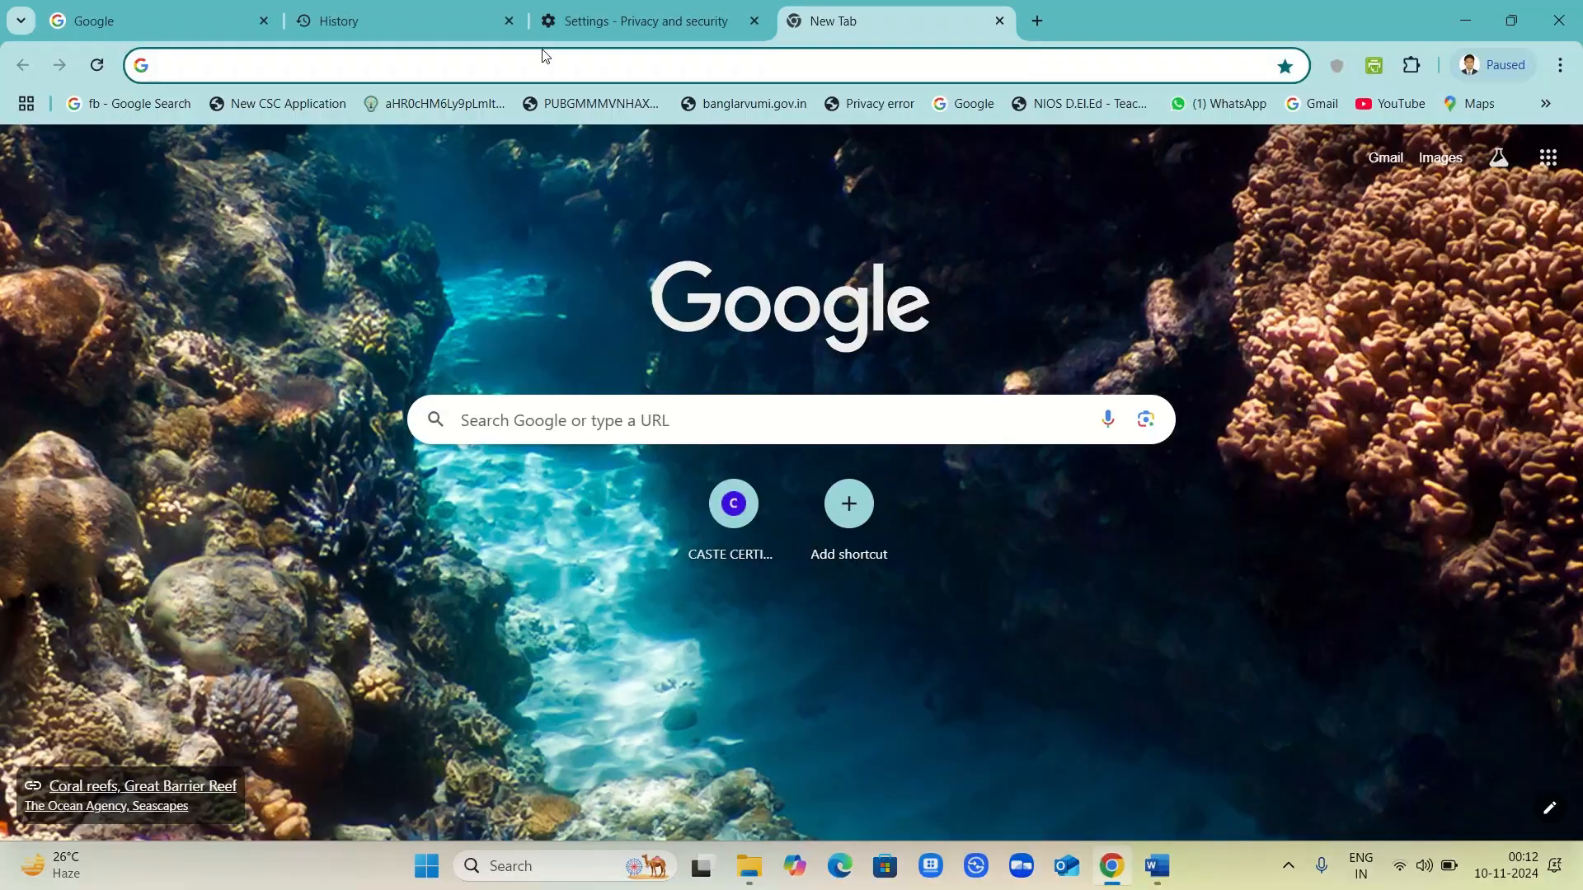
left_click(383, 65)
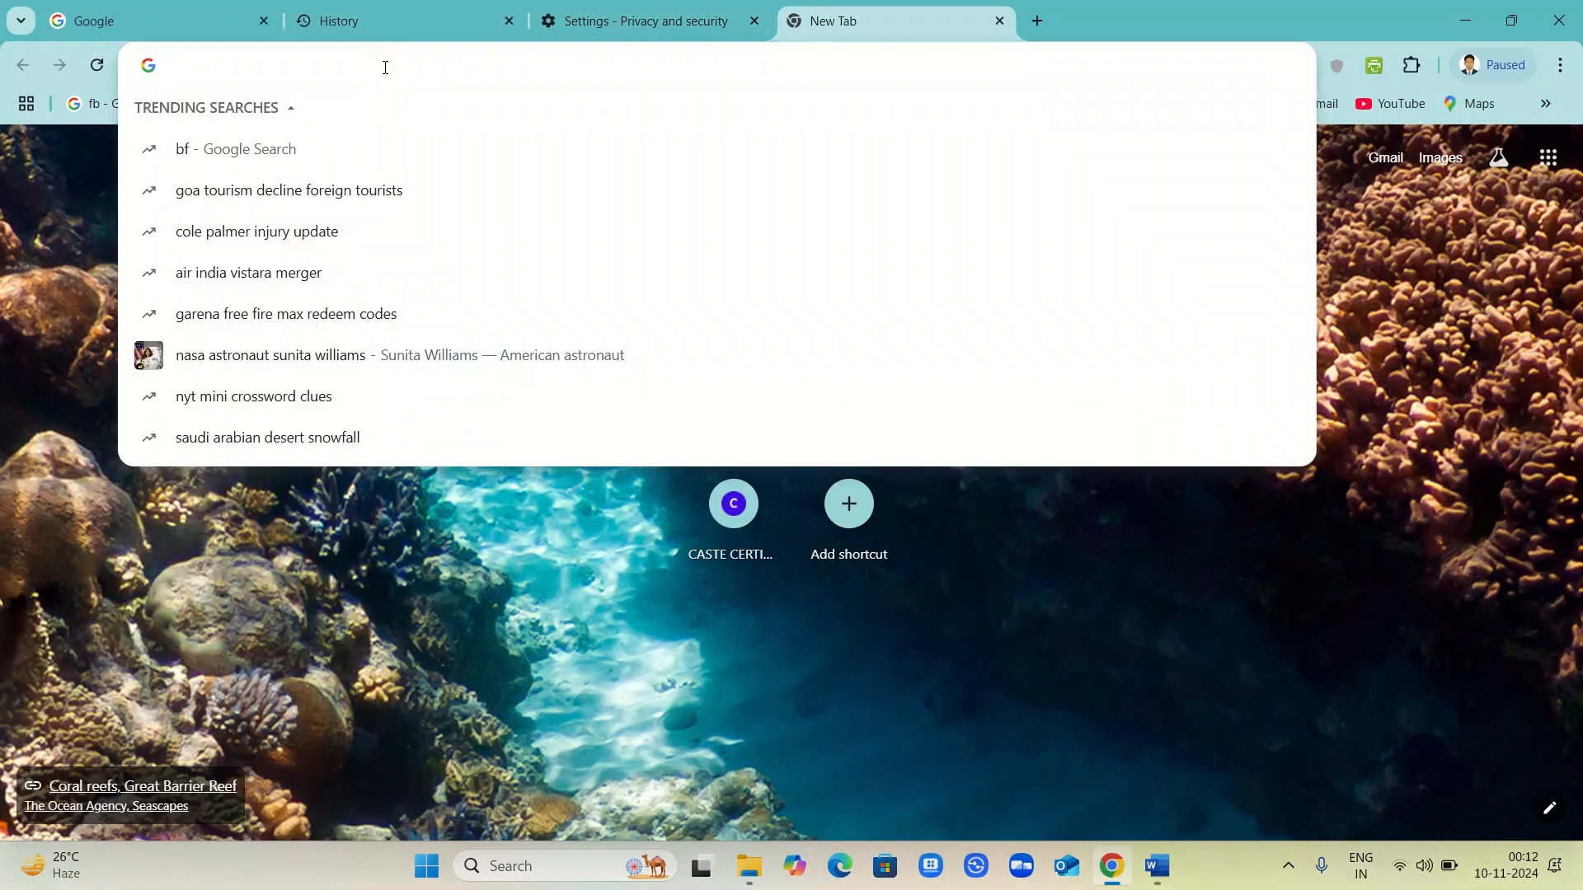
type("passport s")
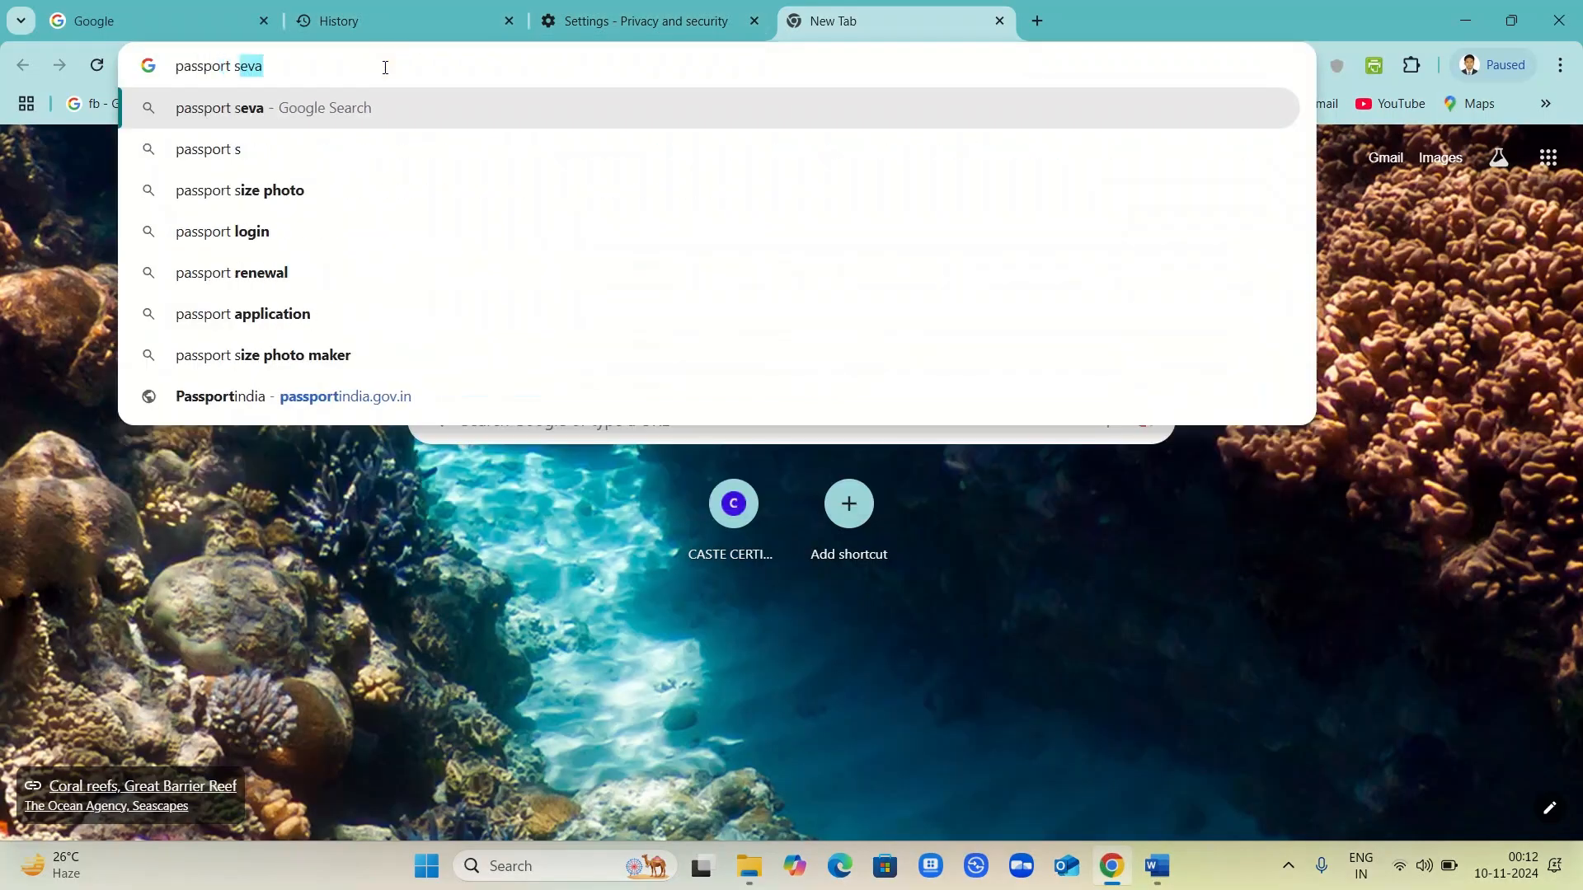
type("ize imaga")
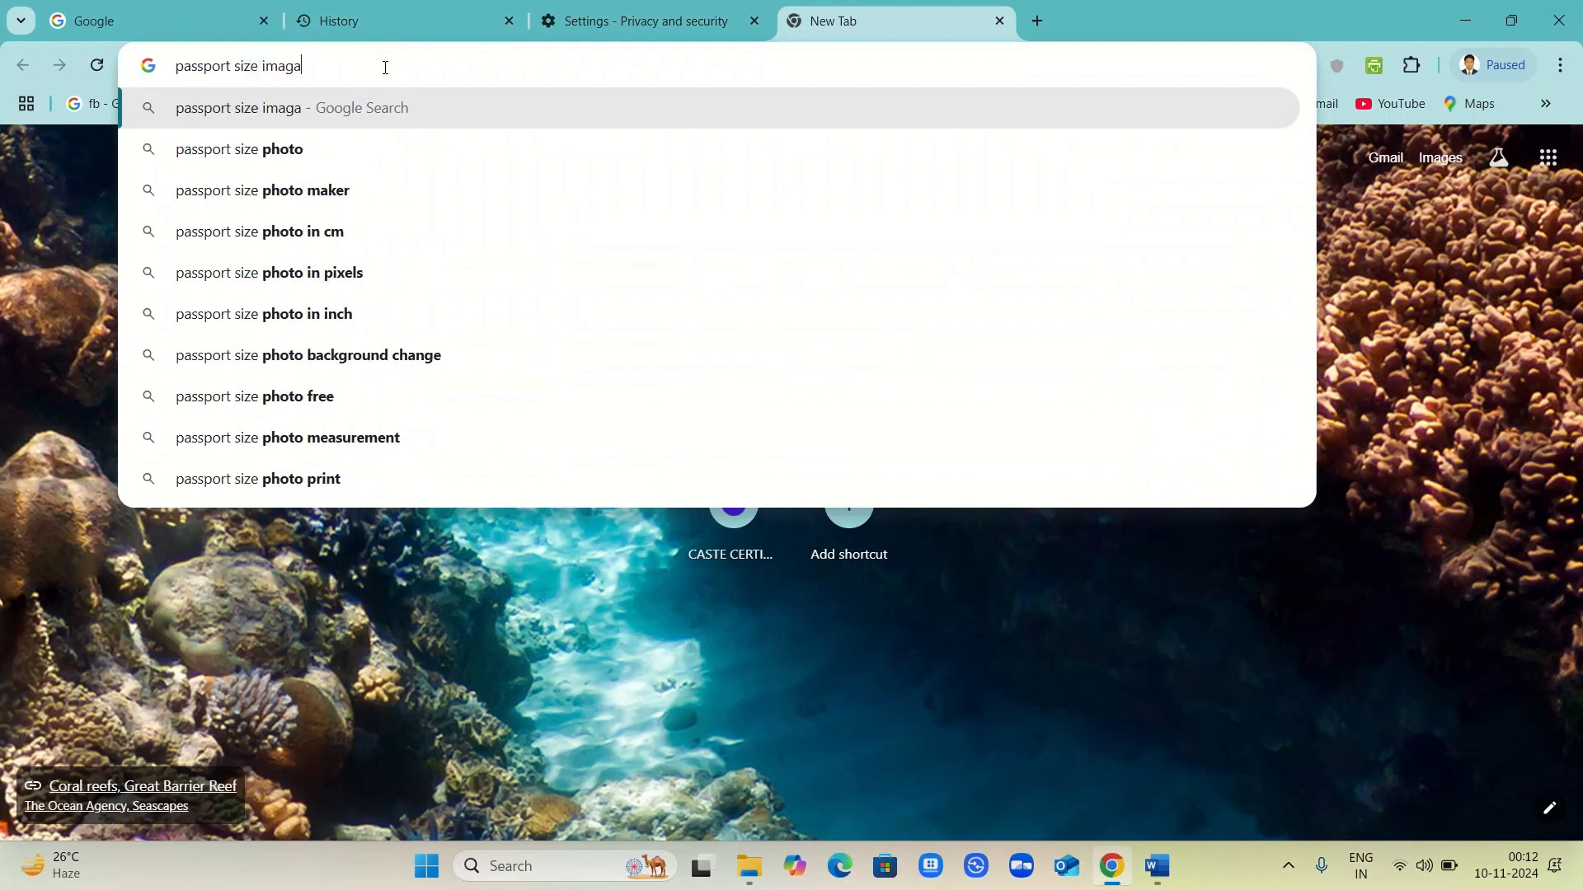
type("e")
key("Return")
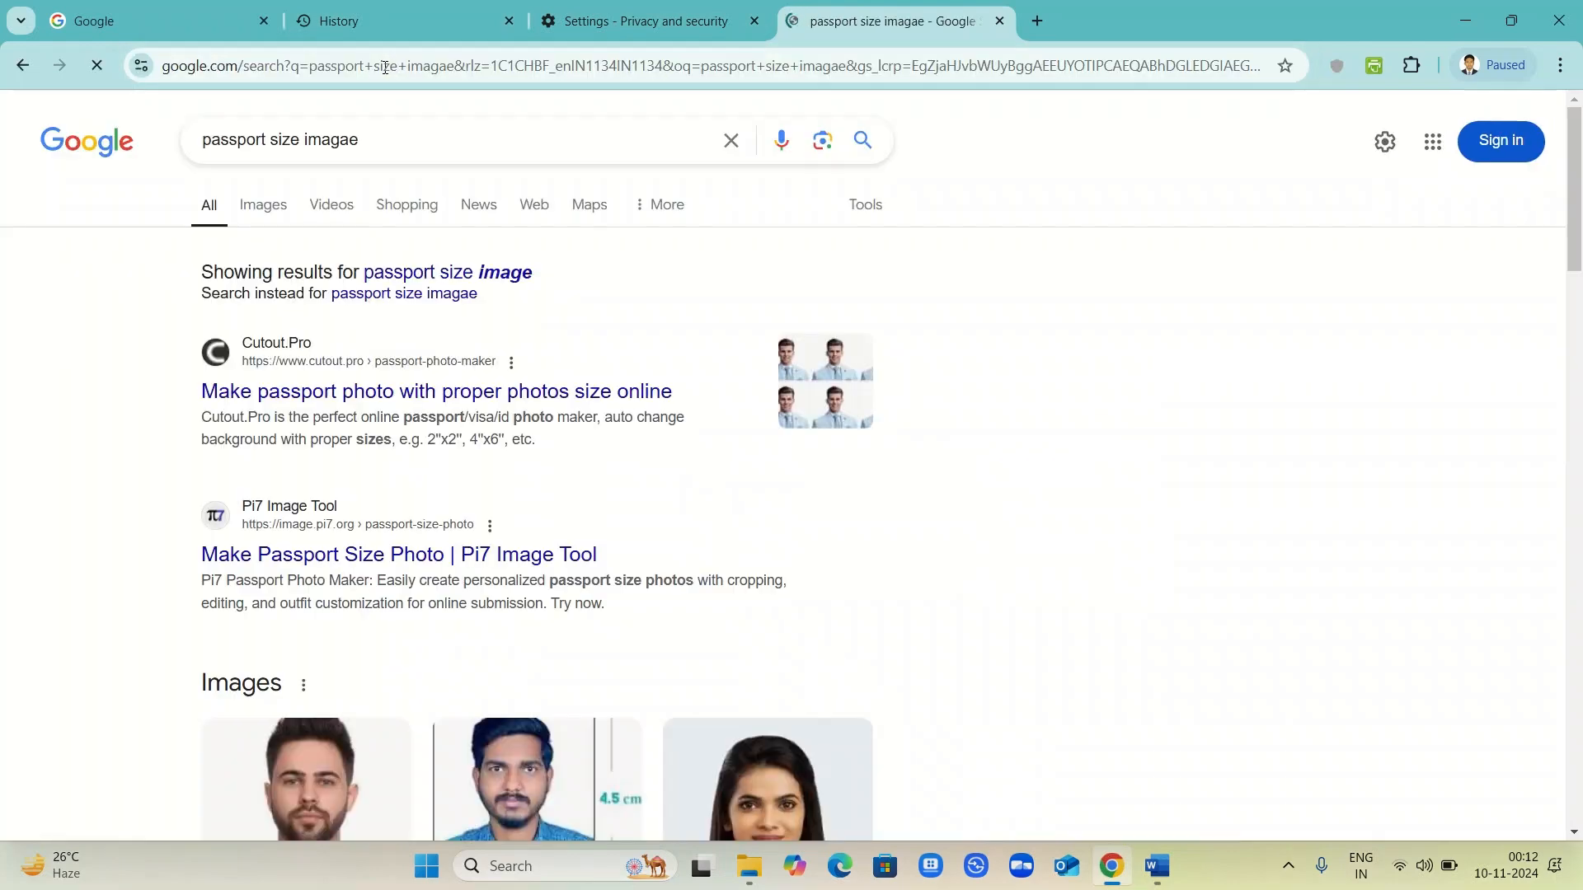
left_click(270, 212)
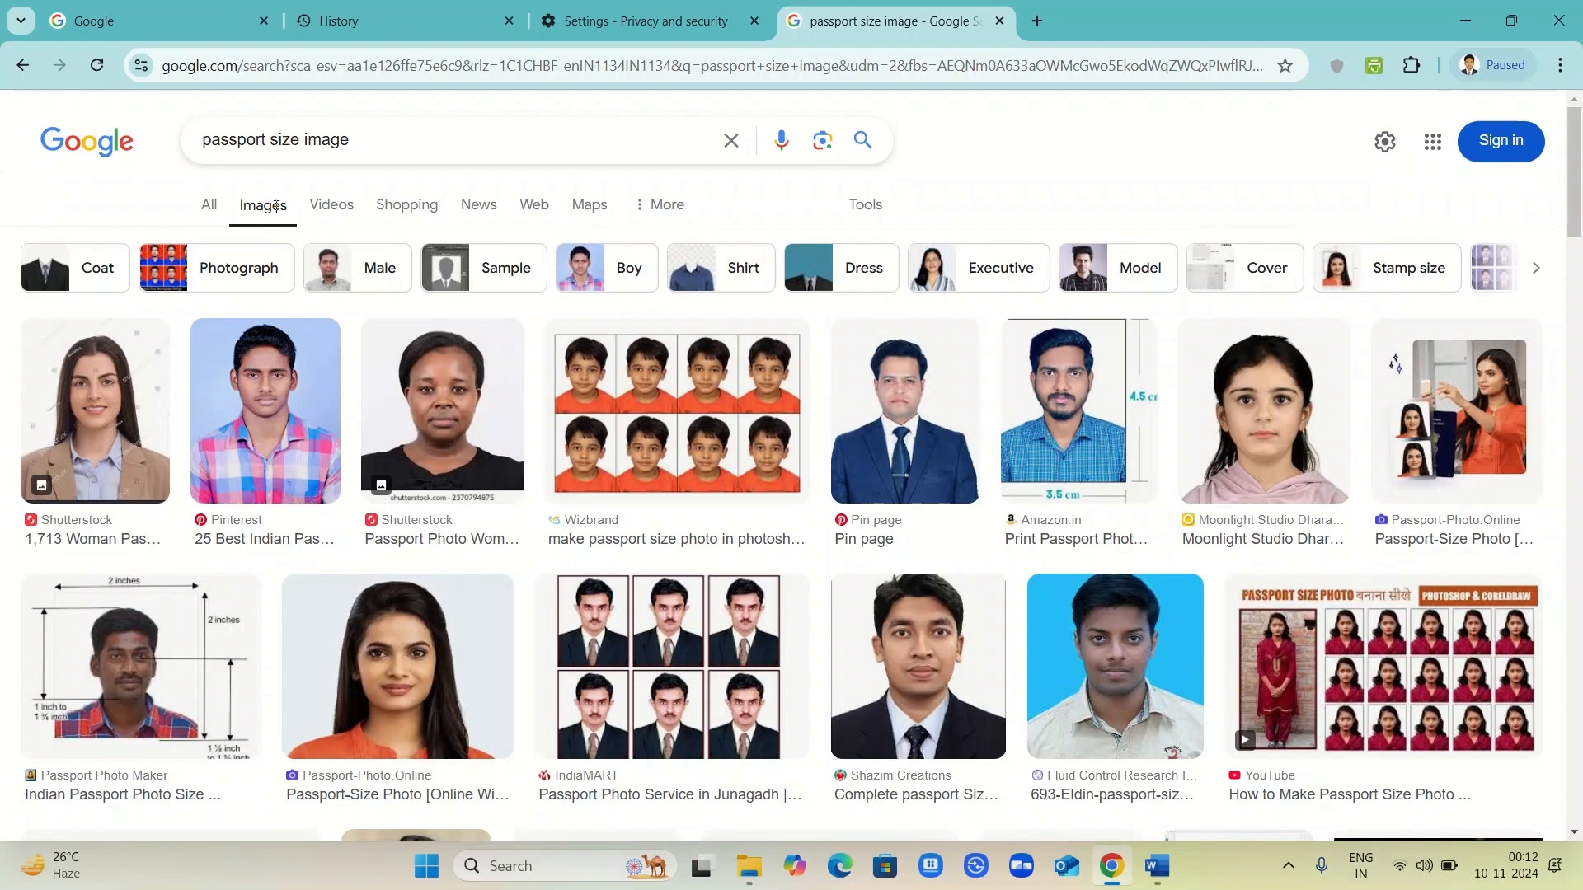
scroll(415, 303, "down", 8)
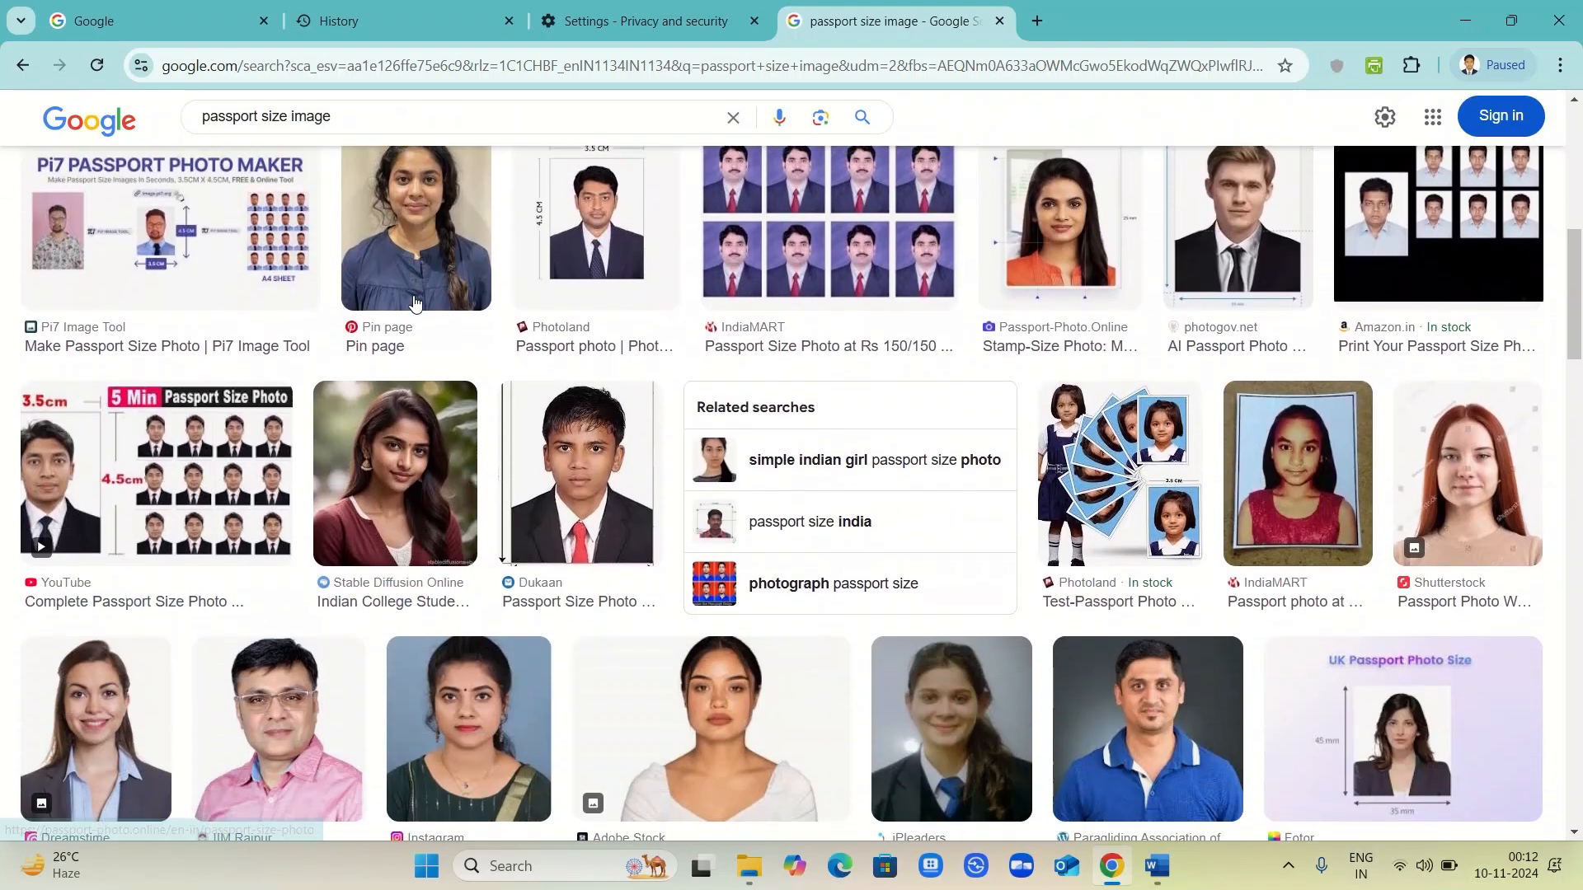
scroll(415, 303, "up", 2)
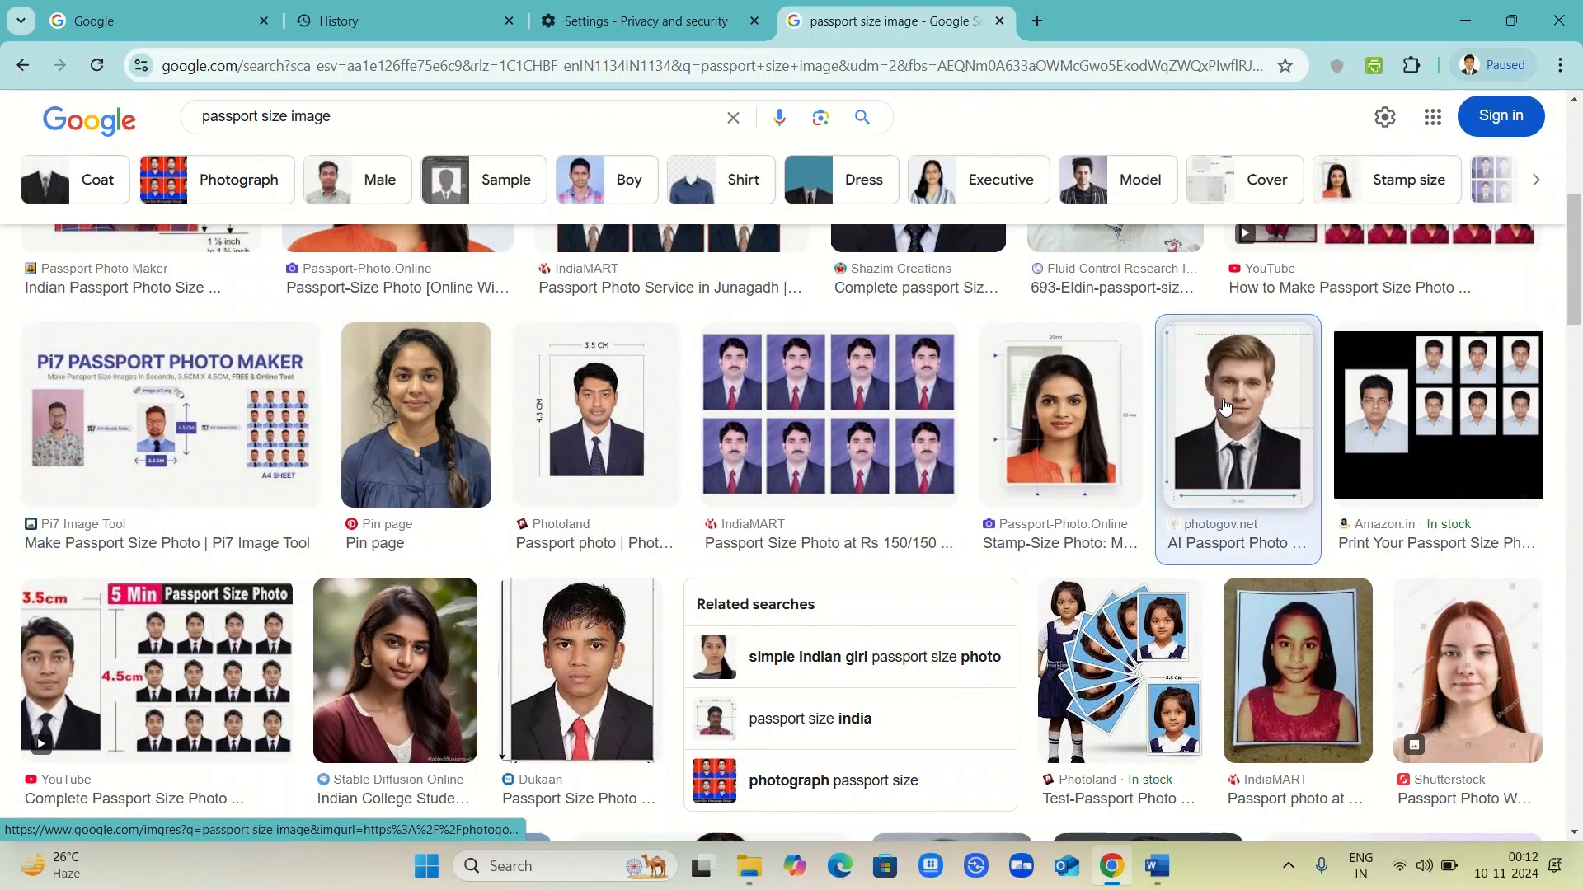
left_click(1223, 405)
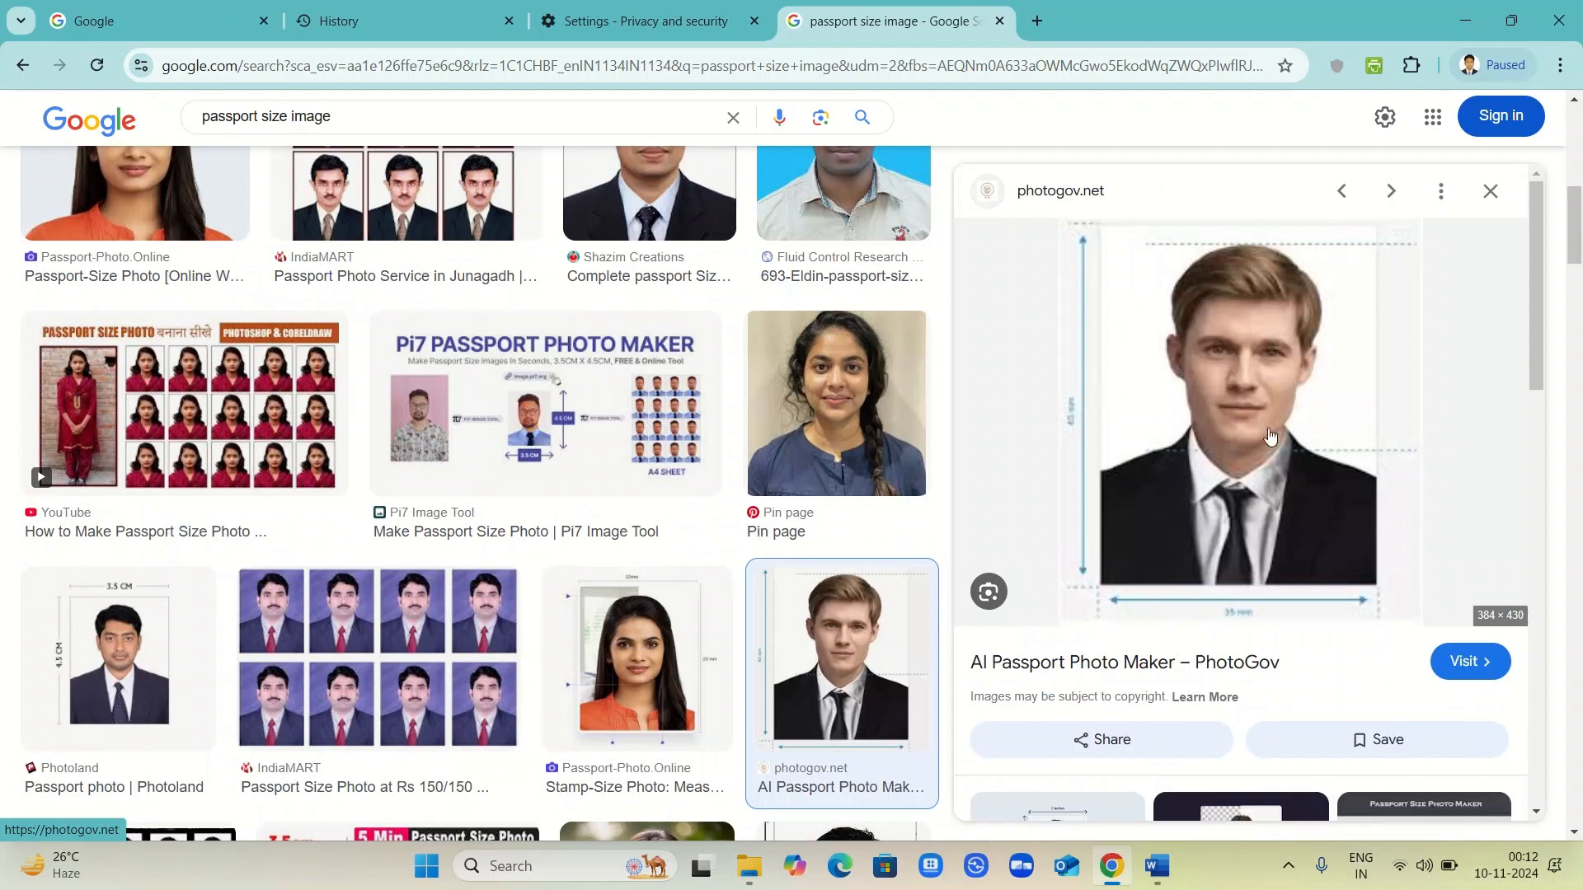
right_click(1209, 456)
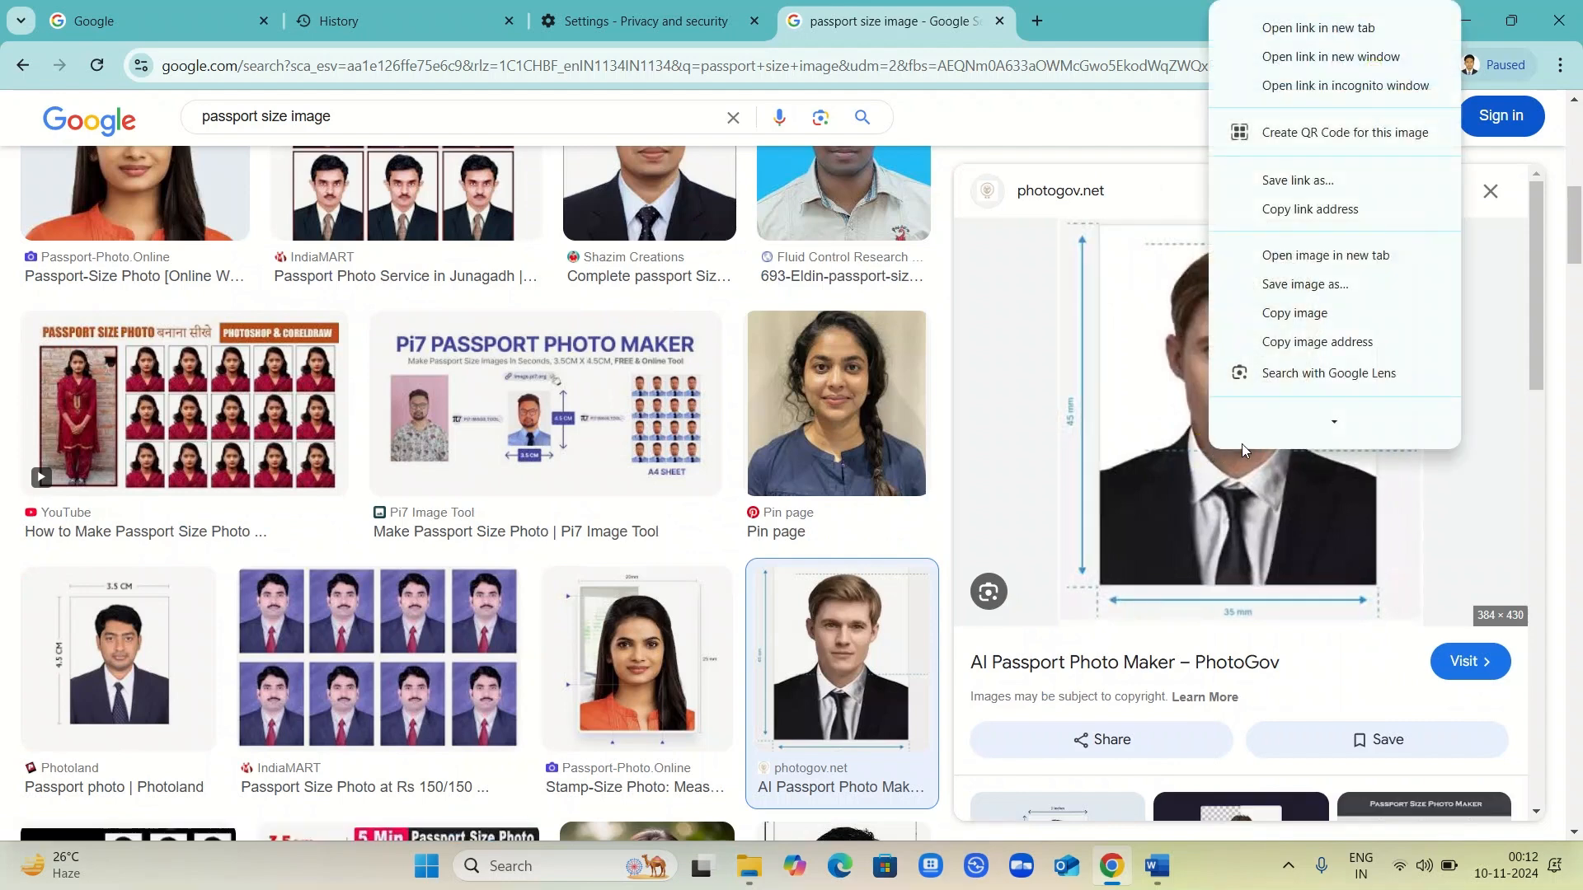
scroll(1241, 443, "down", 1)
left_click(1288, 259)
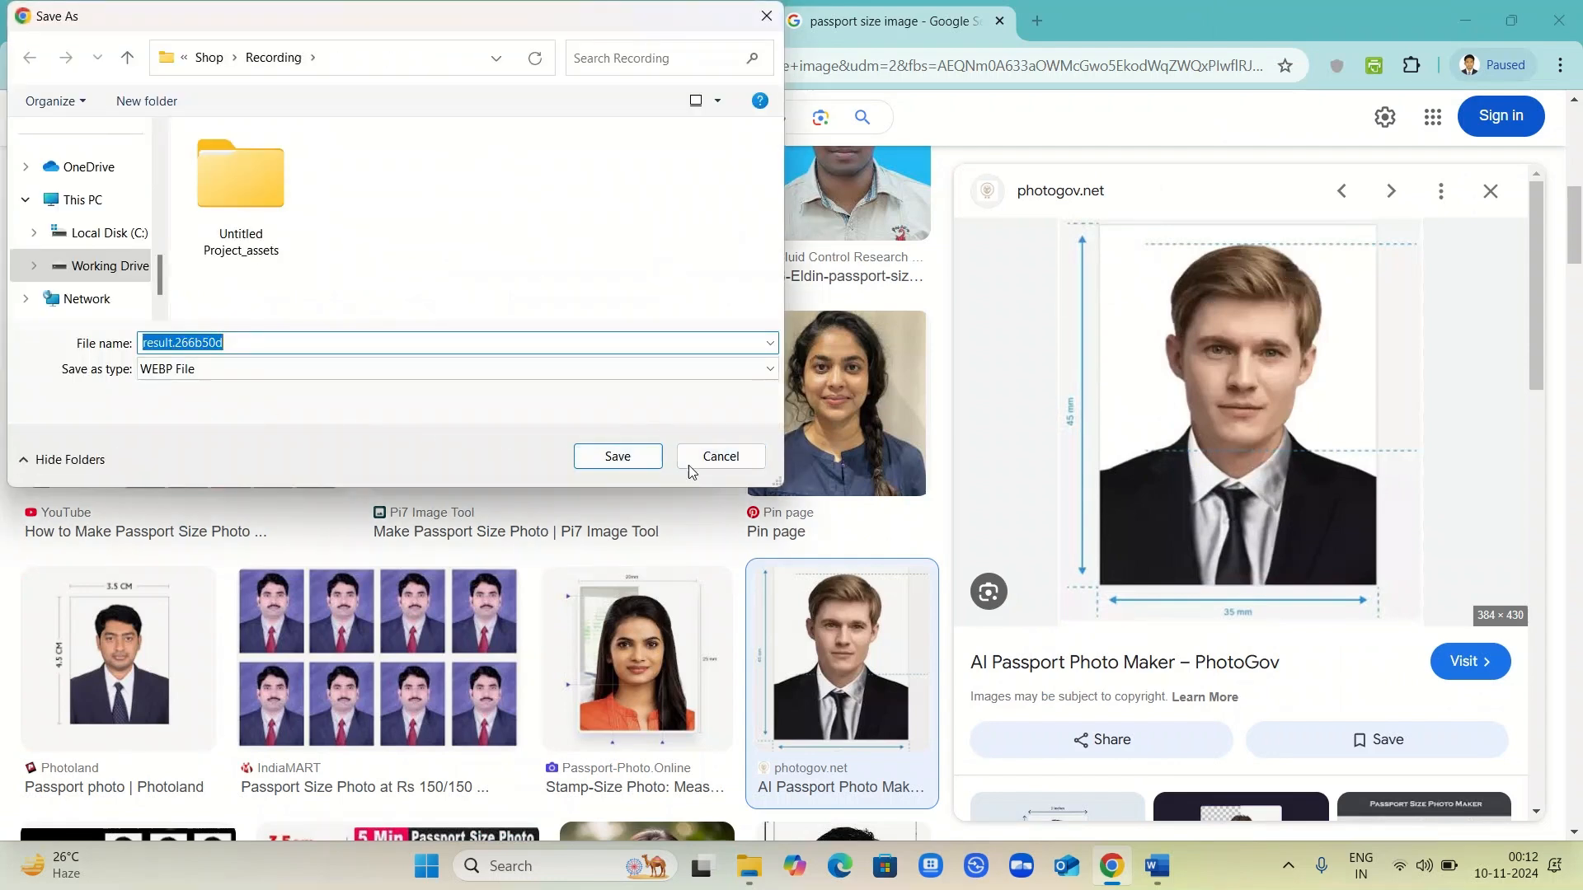
left_click(739, 459)
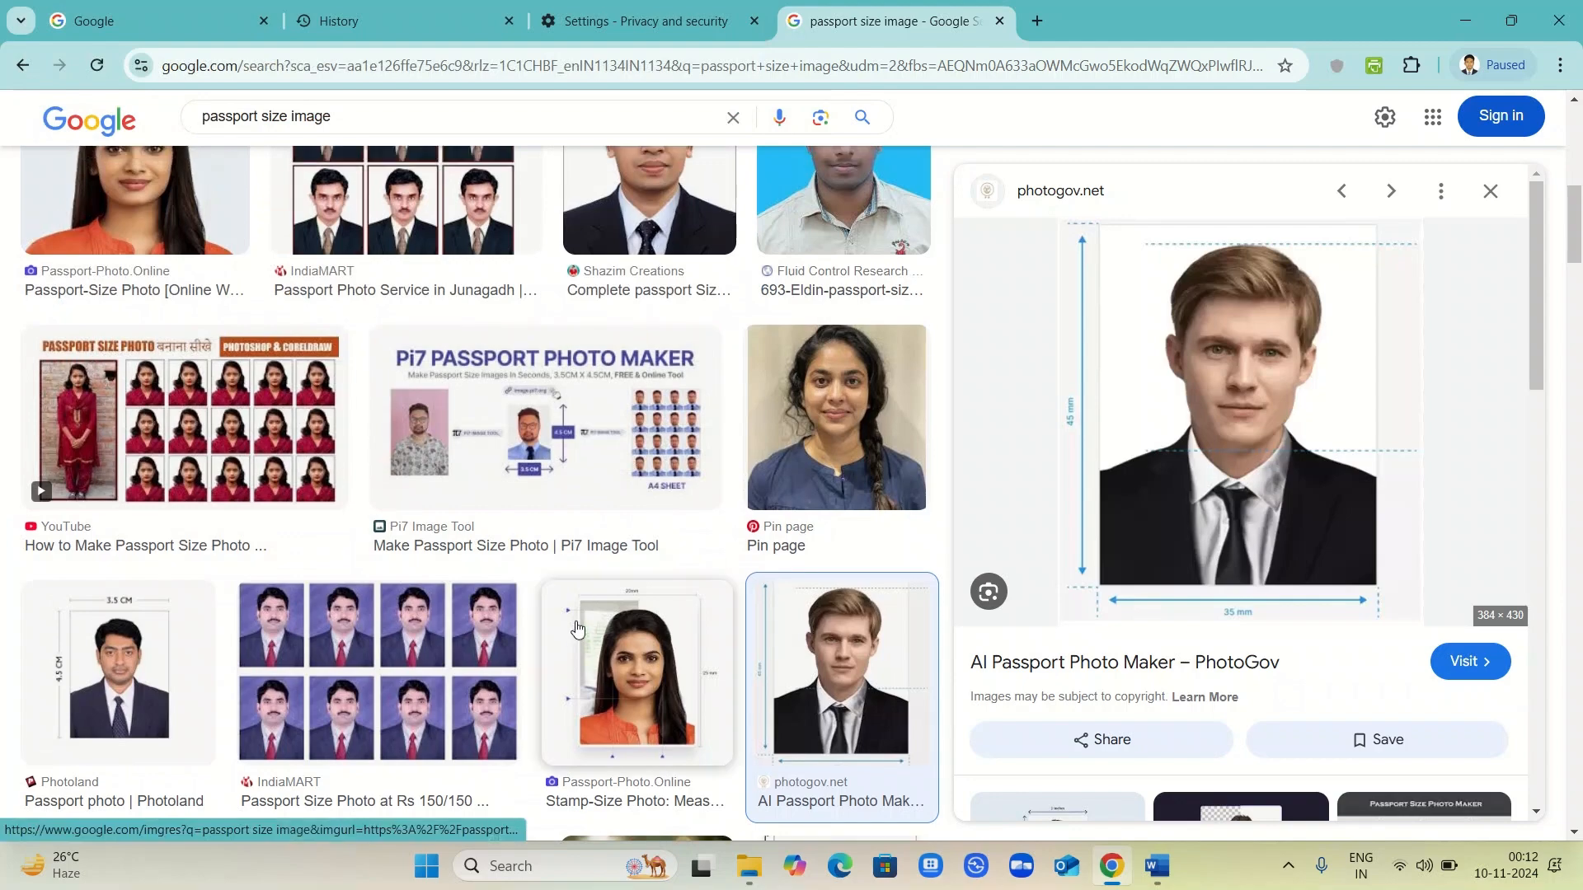
scroll(577, 629, "up", 3)
scroll(577, 628, "up", 3)
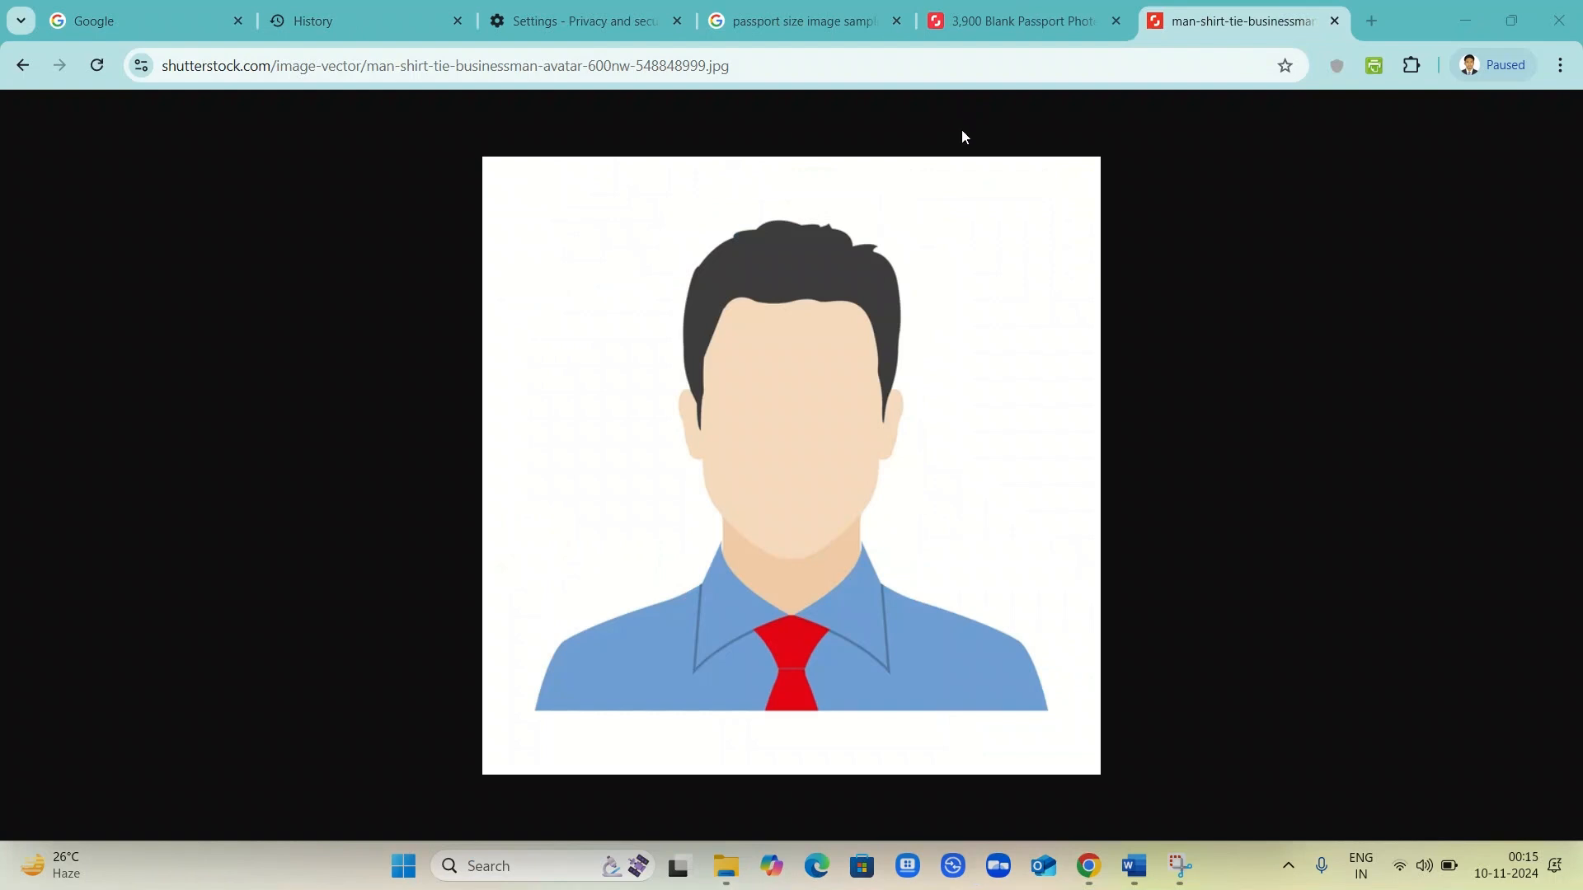
- Minimise Chrome and the Snipping Tool and return to the maximised Document2 window in Word
left_click(1465, 18)
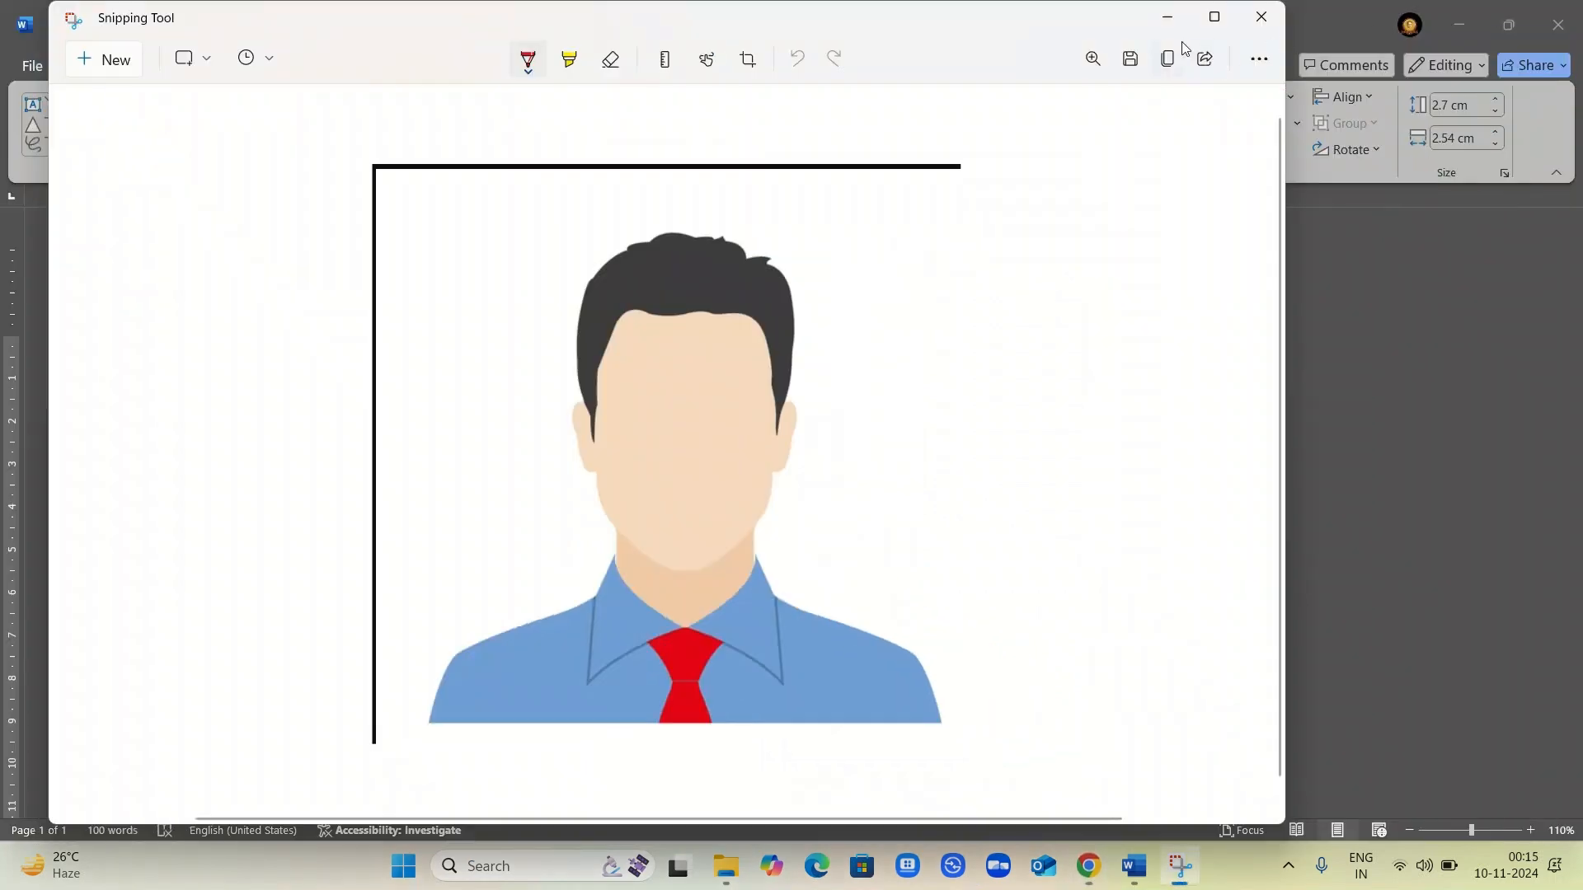
double_click(1179, 31)
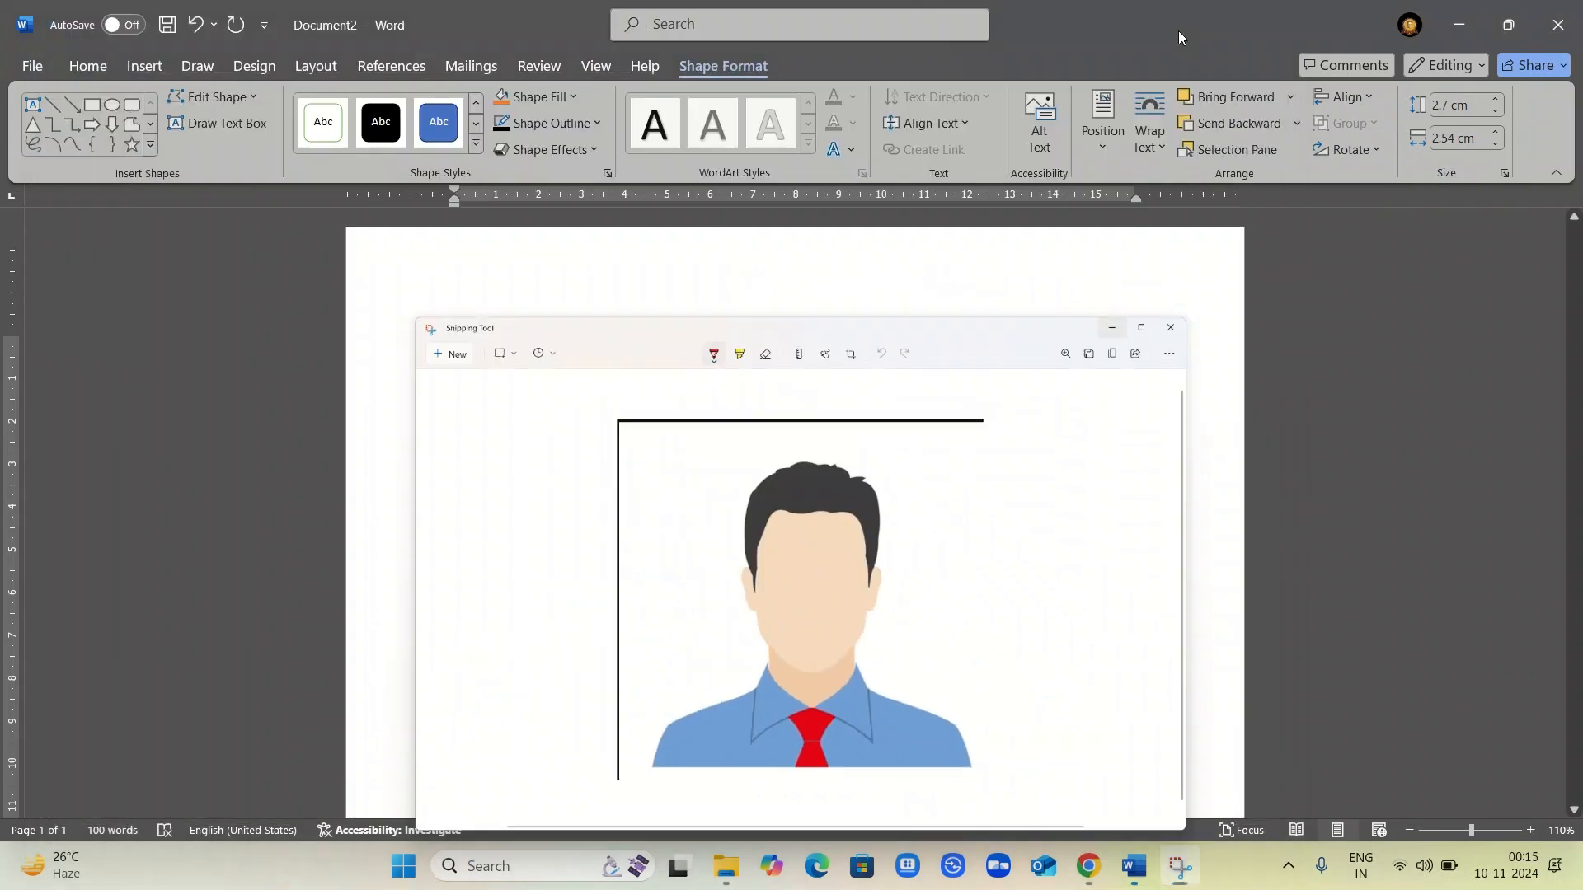
left_click_drag(1179, 32, 853, 137)
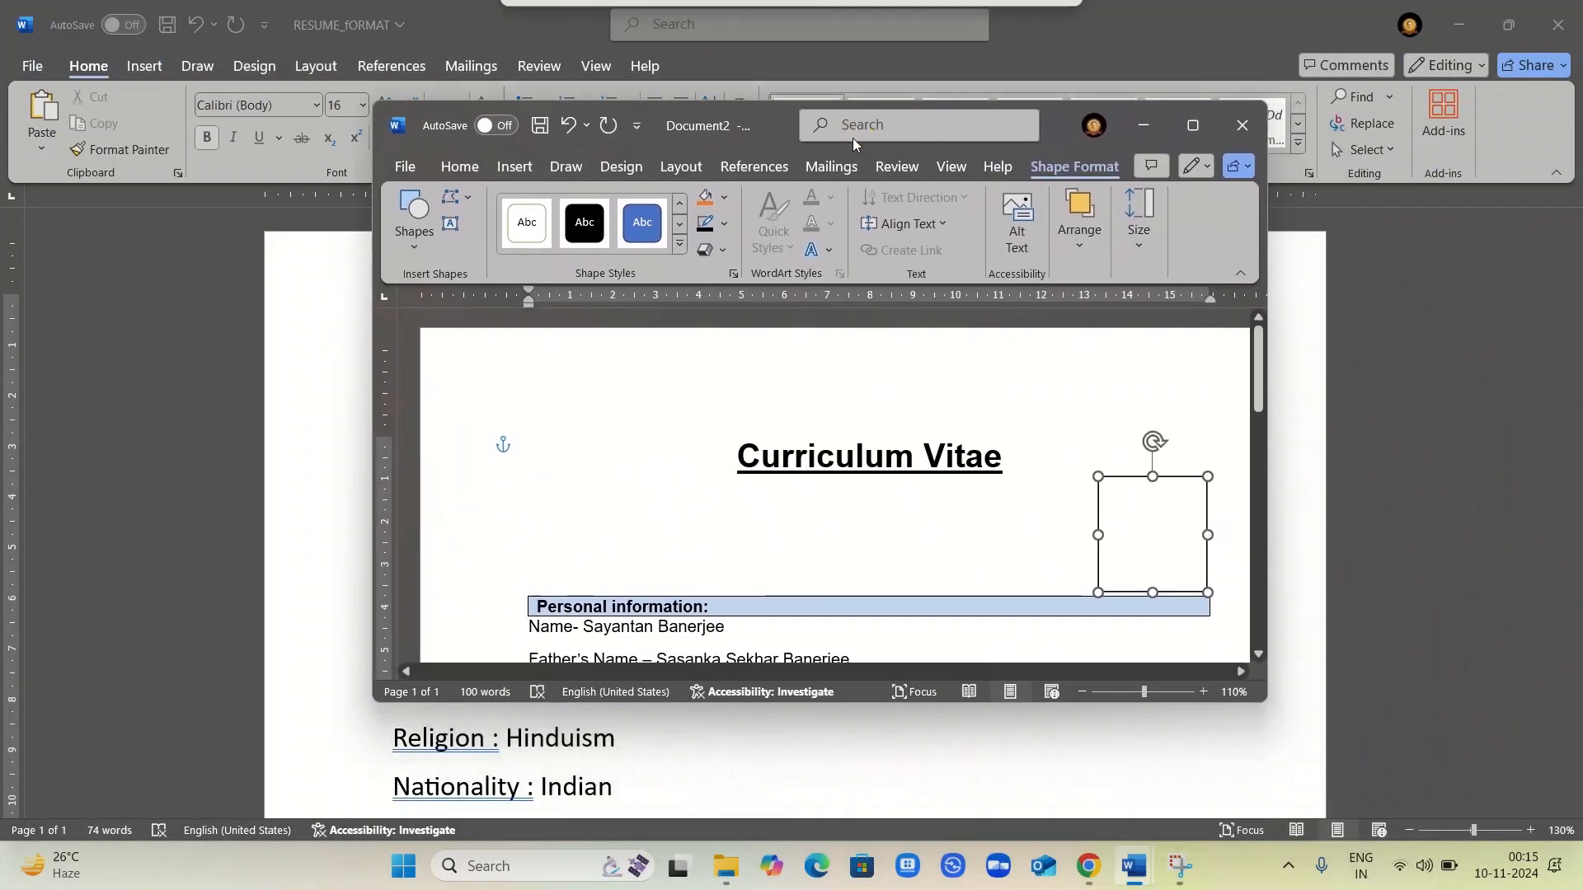
double_click(783, 127)
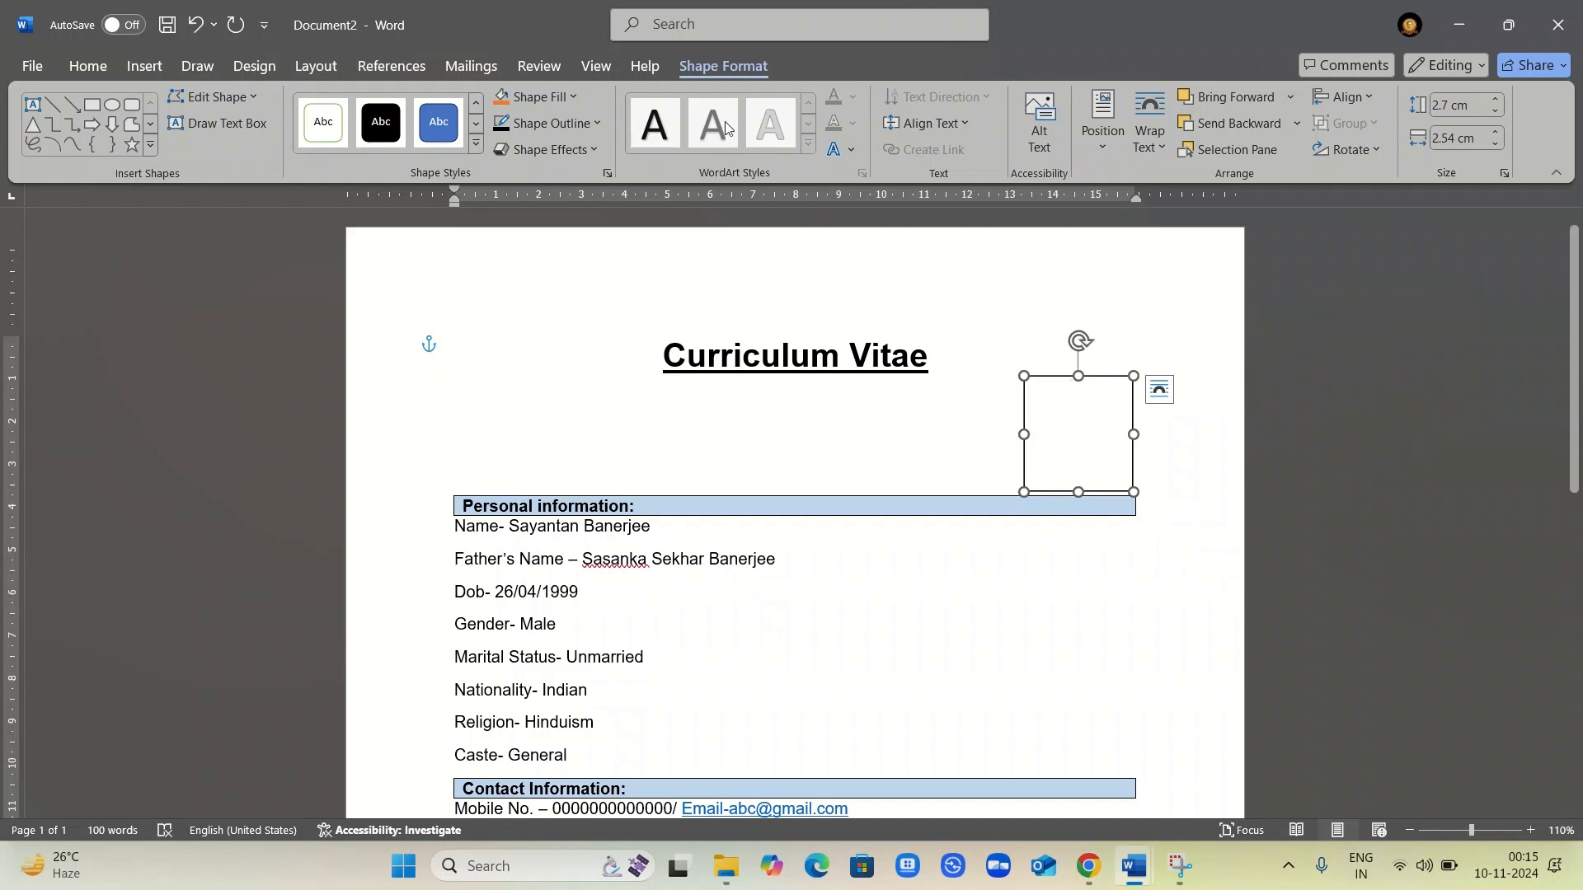
left_click(552, 106)
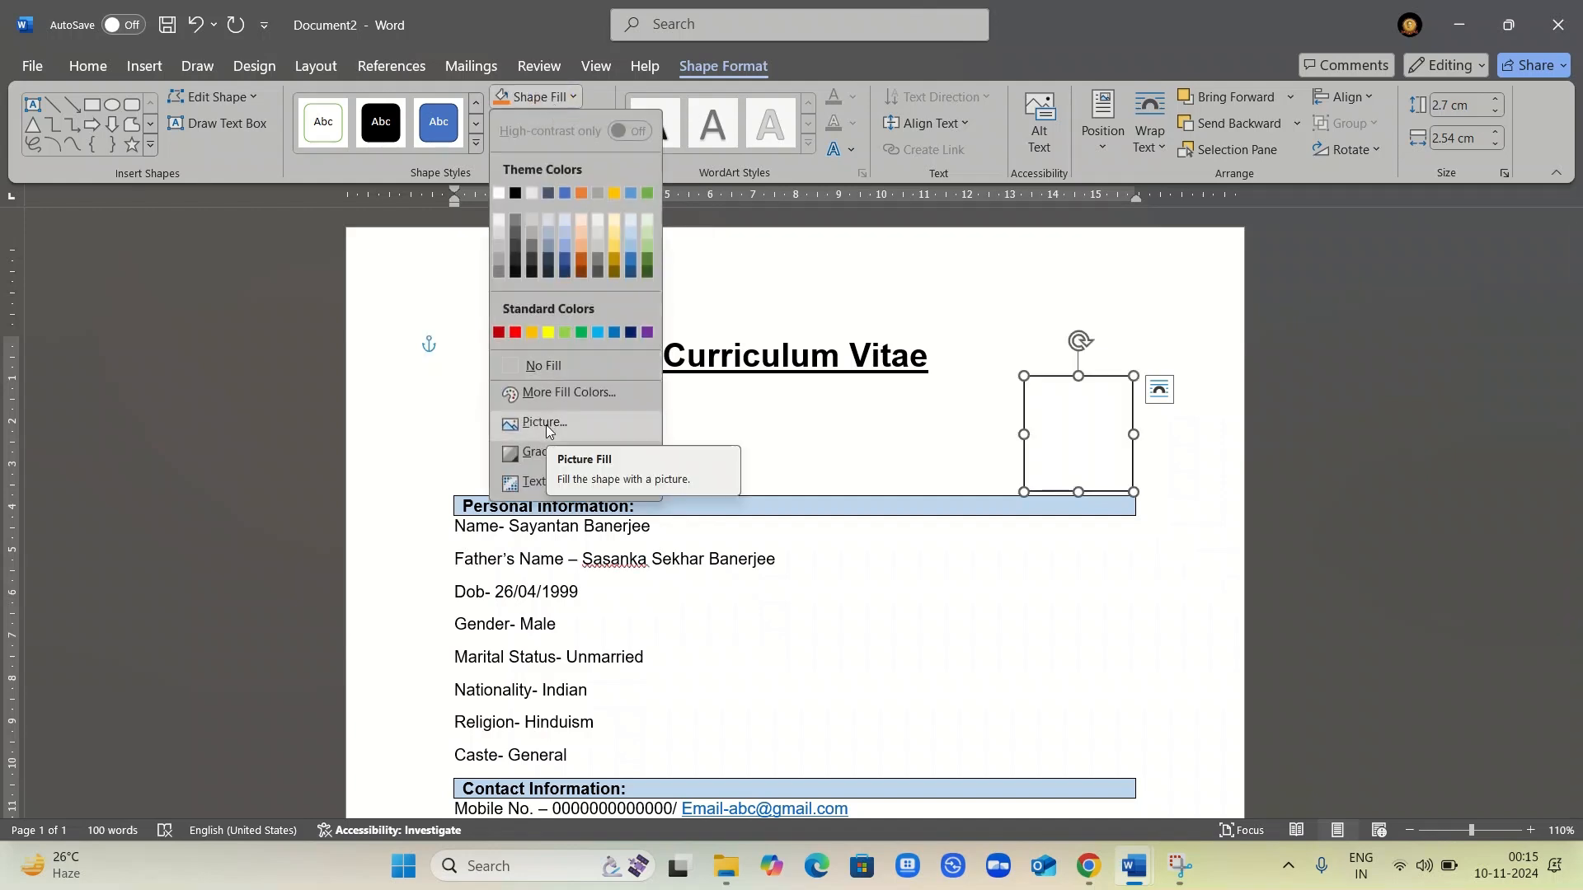
left_click(546, 425)
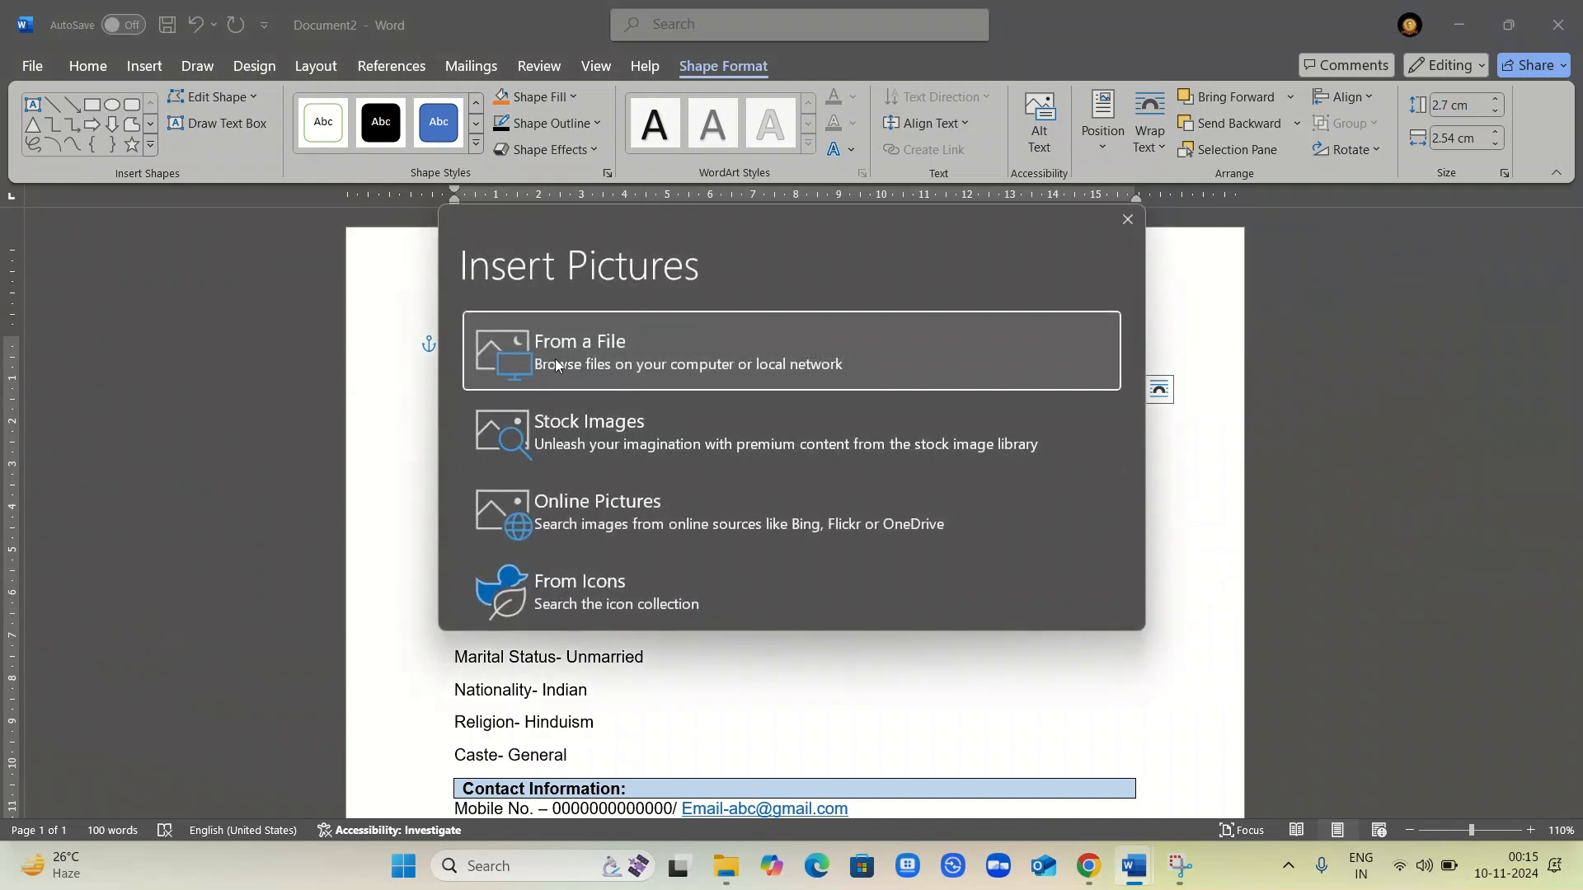
left_click(610, 360)
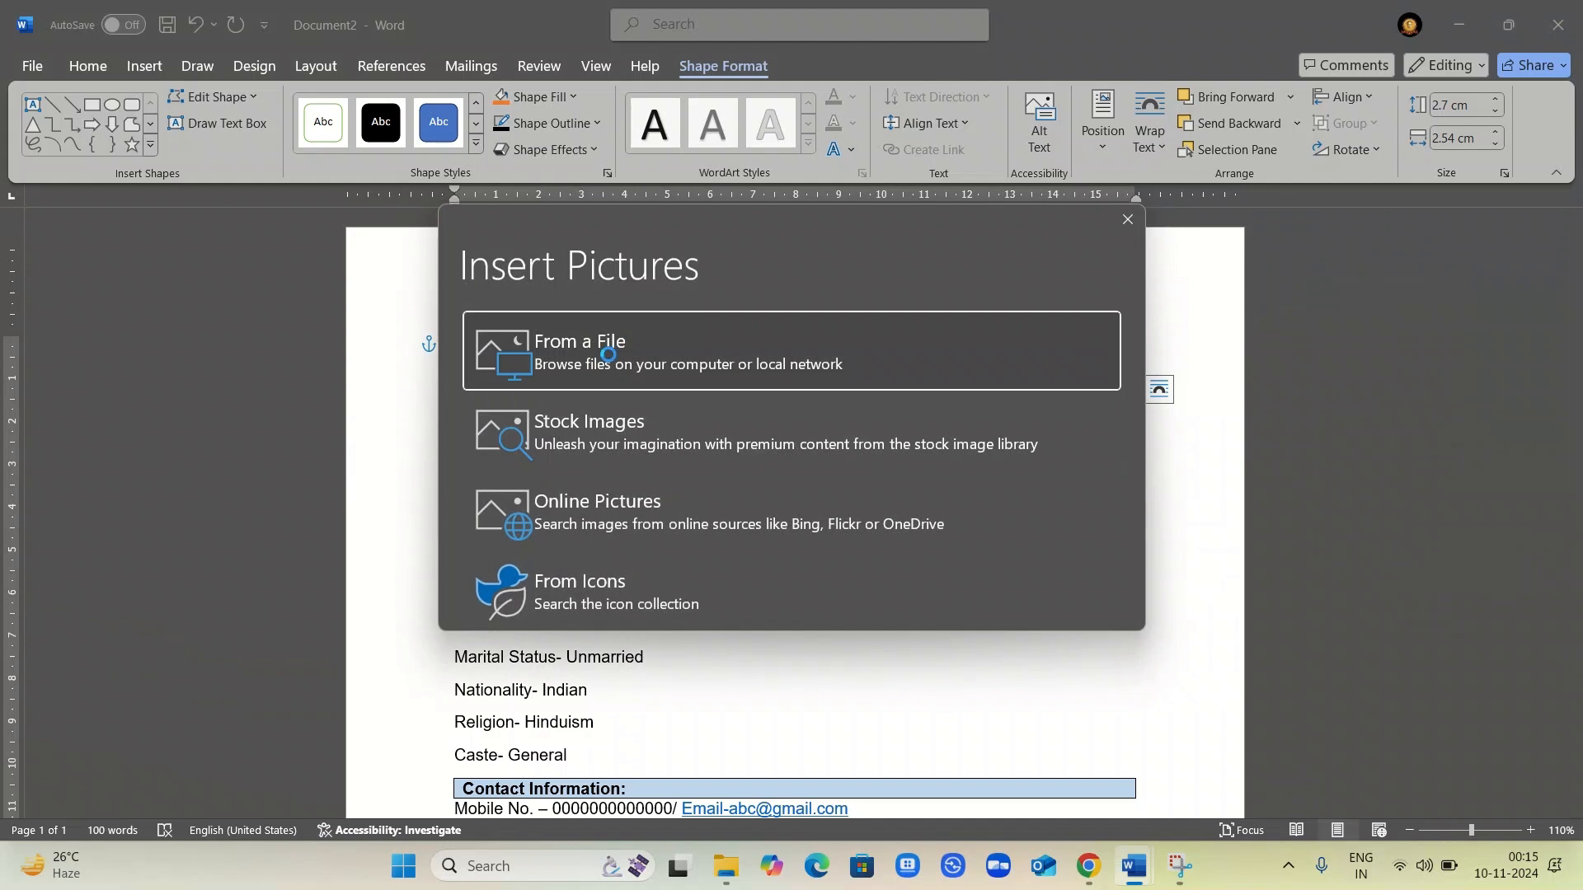
left_click(609, 355)
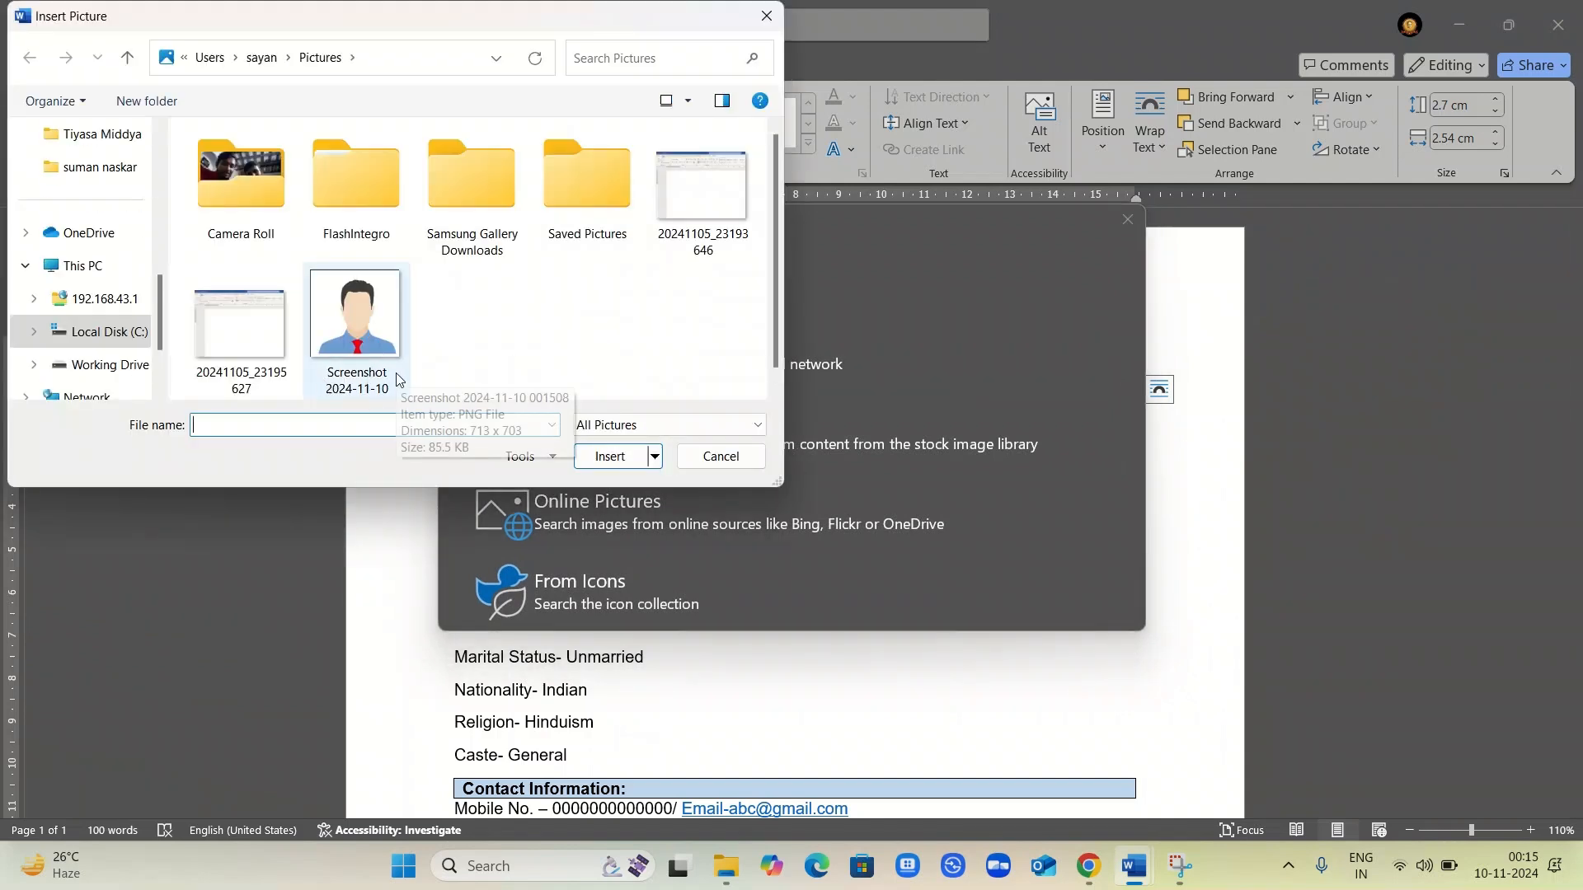
double_click(356, 363)
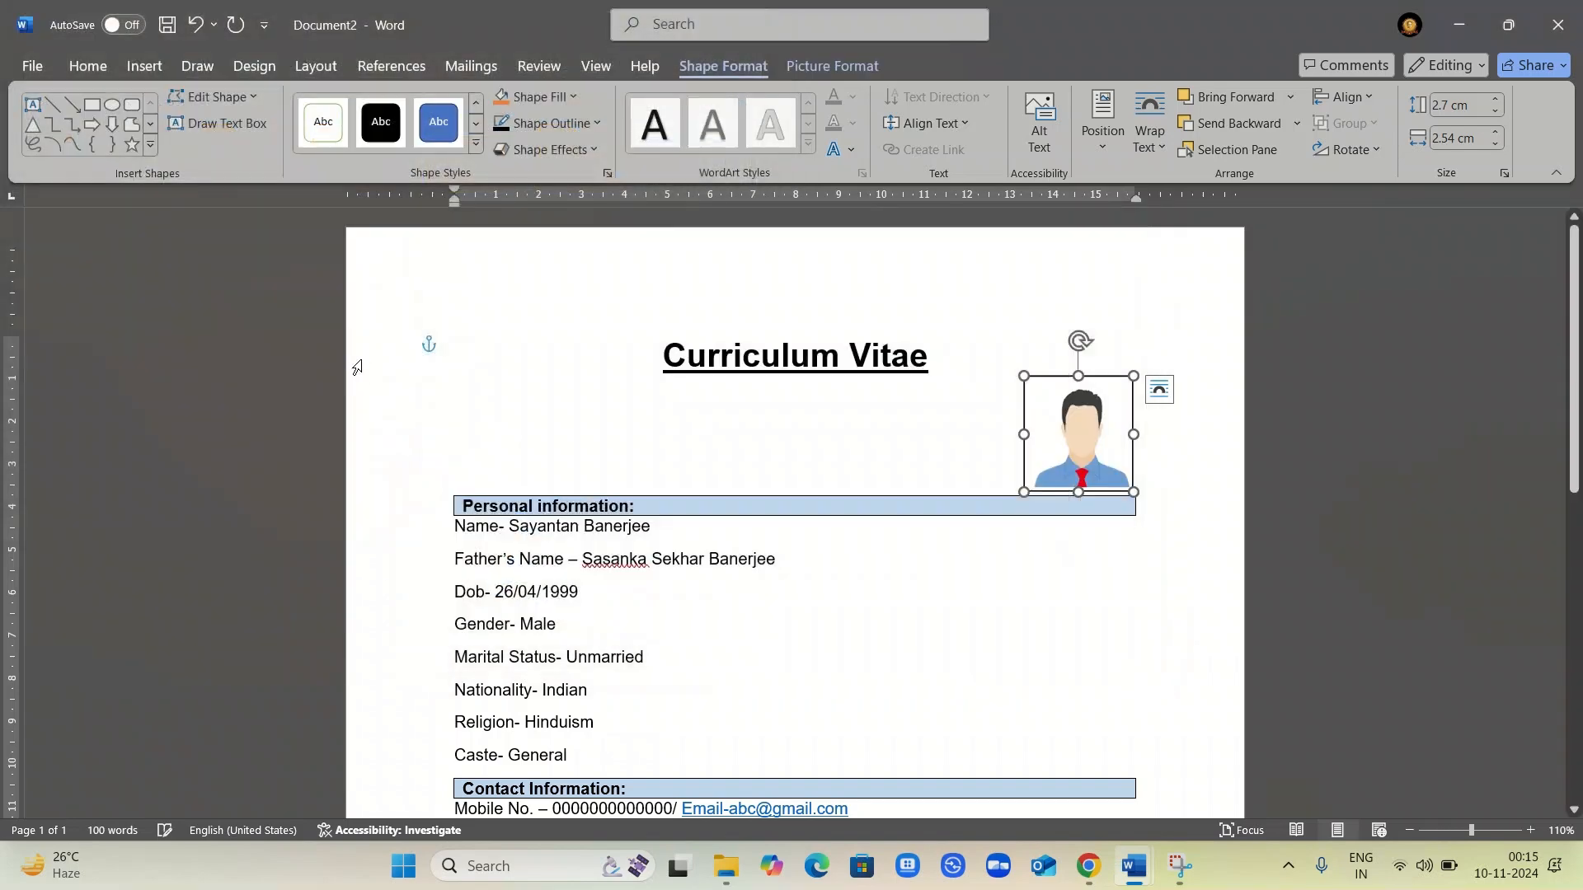
left_click(988, 579)
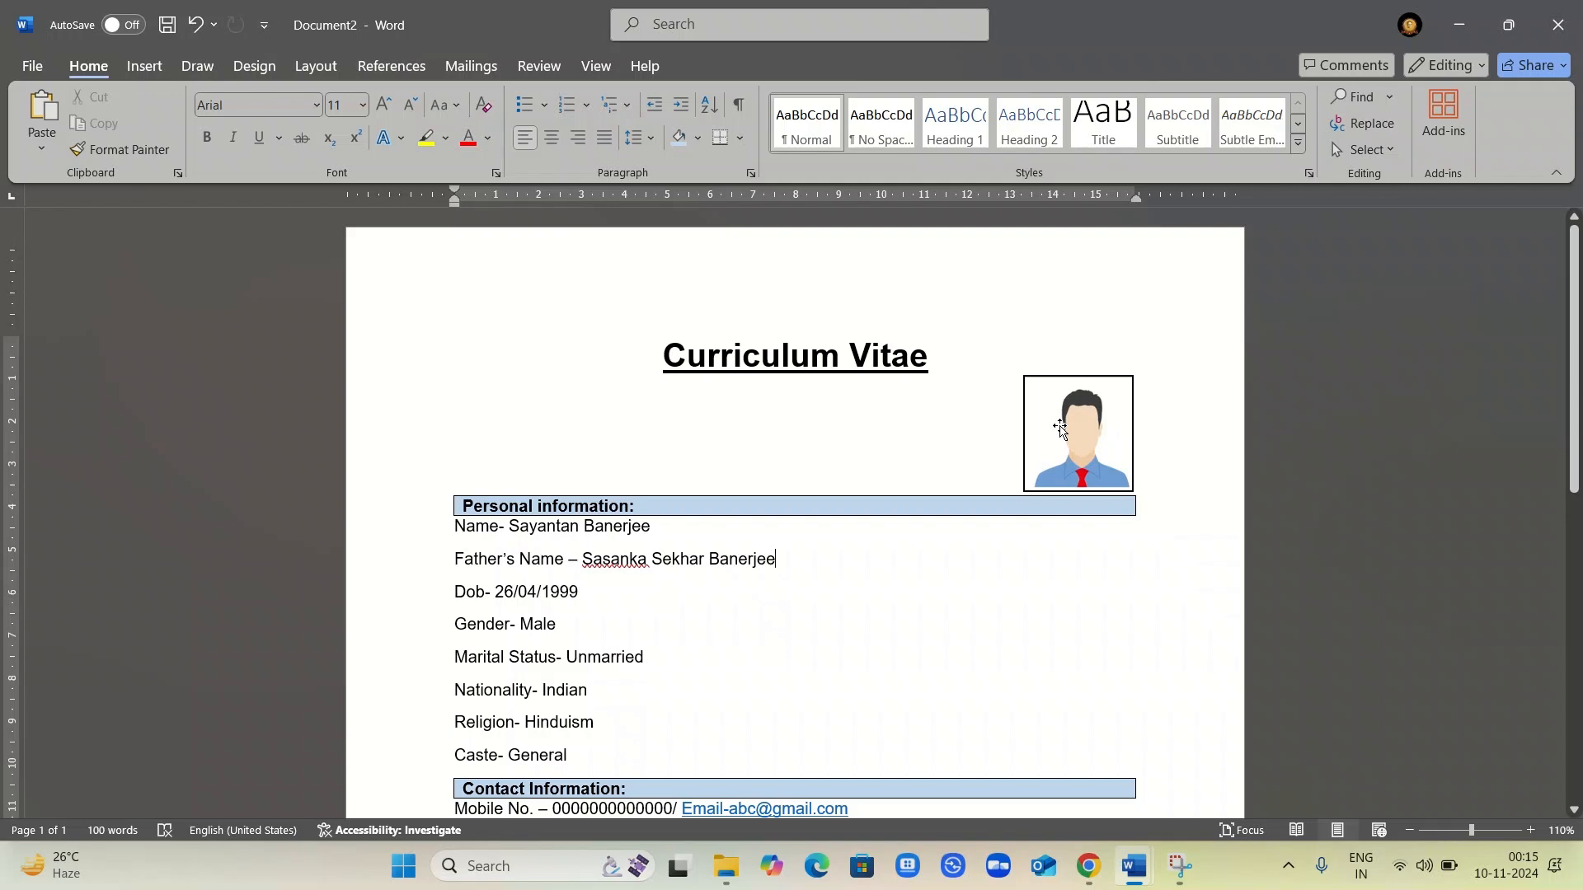
- Review the Curriculum Vitae from the title and photo down to the signature block
scroll(918, 595, "down", 3)
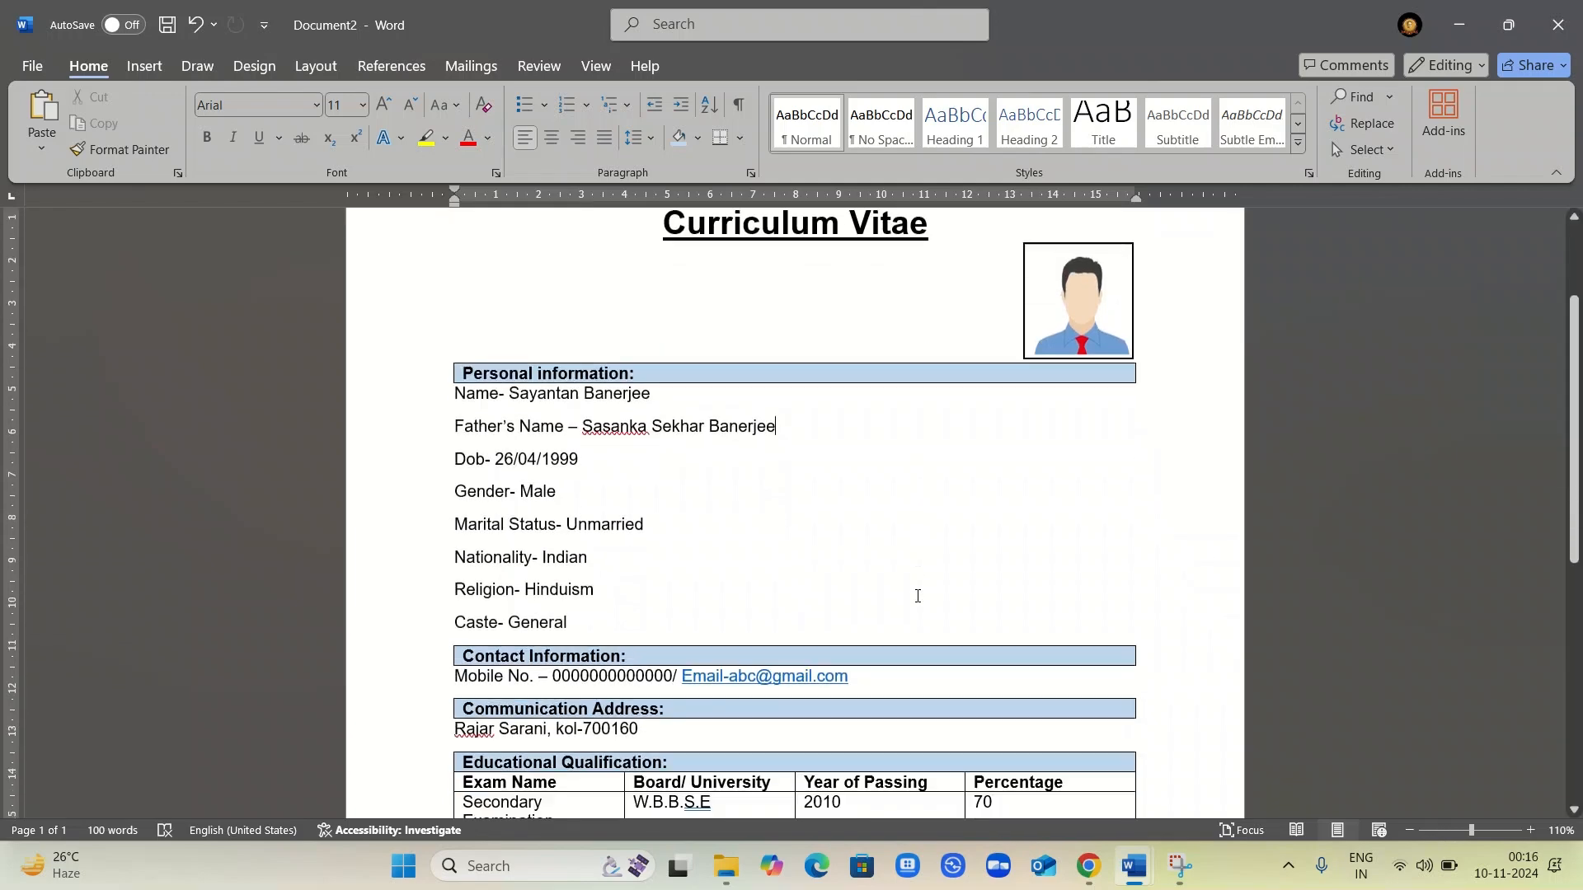
scroll(917, 595, "down", 10)
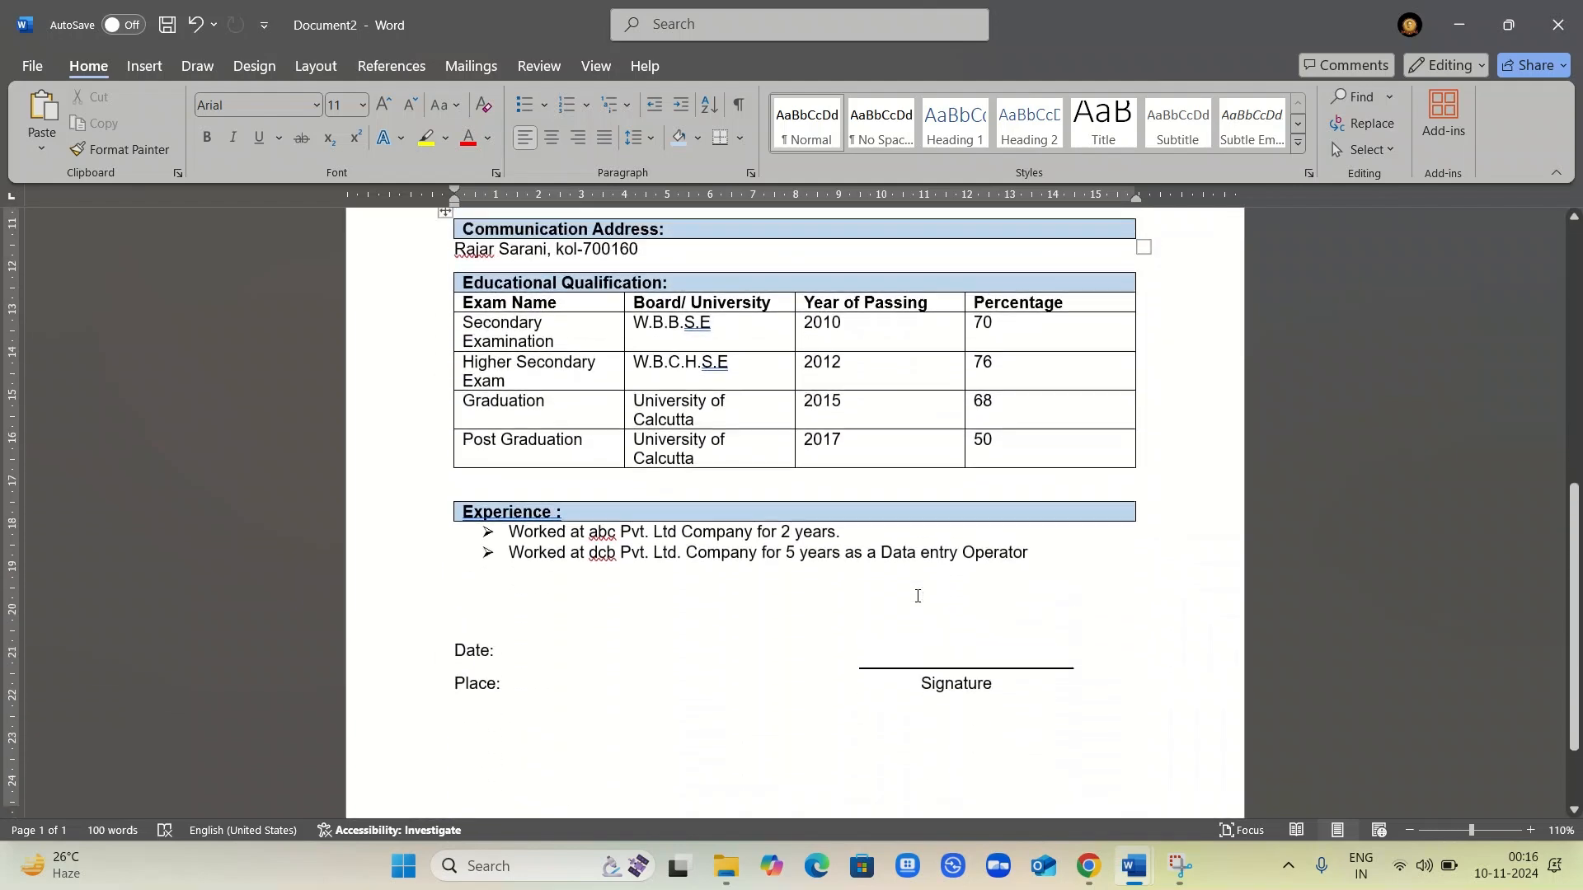
scroll(917, 595, "up", 13)
scroll(918, 595, "up", 4)
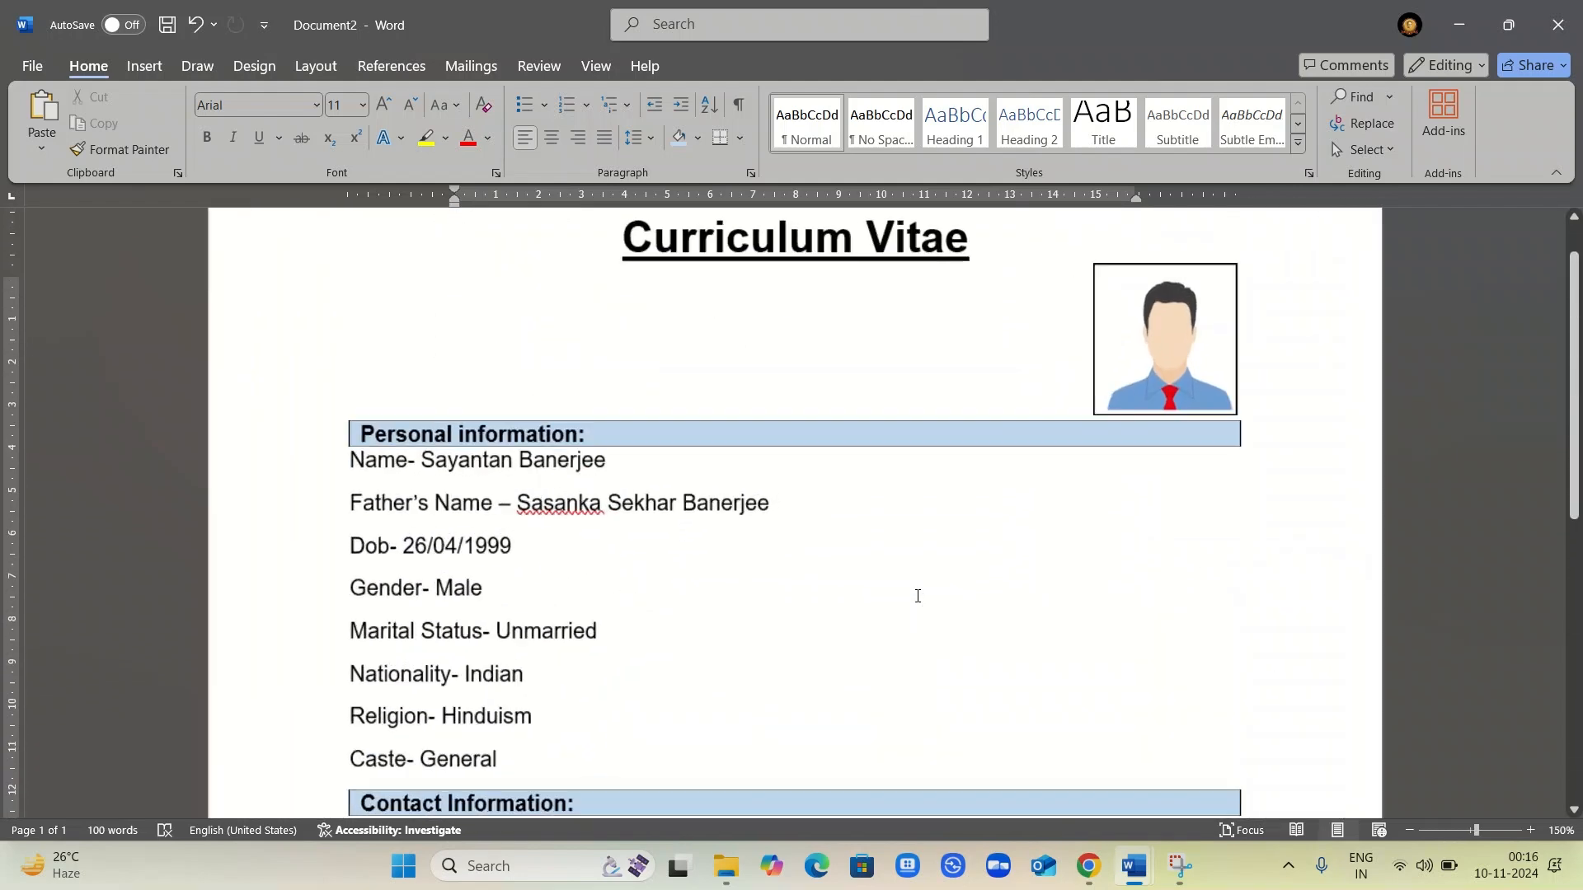
scroll(917, 596, "up", 2)
scroll(917, 595, "down", 4)
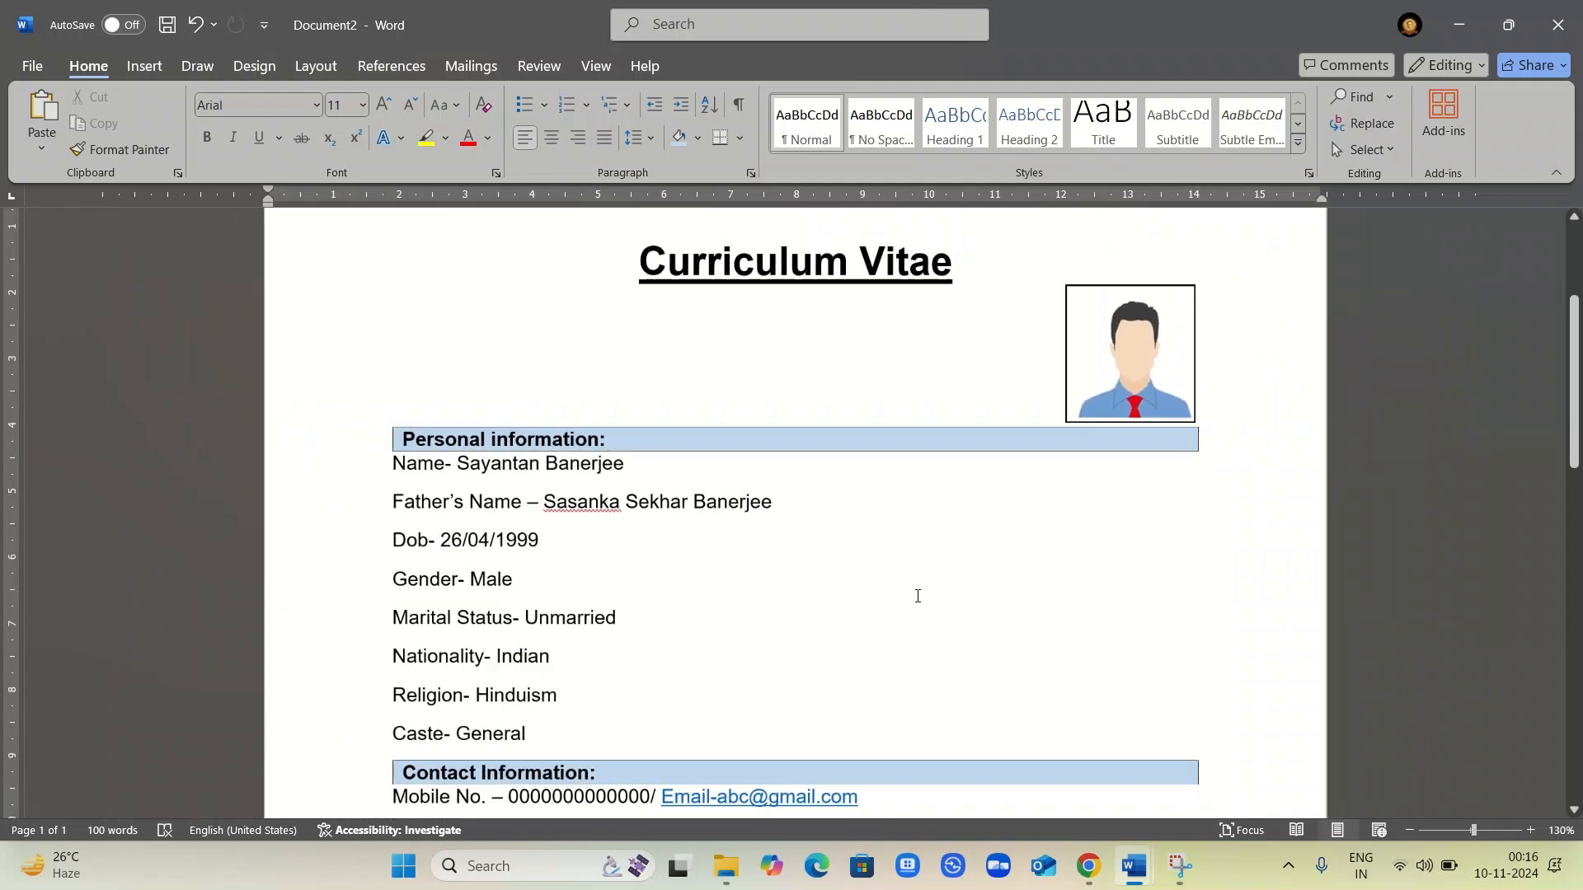
scroll(948, 591, "up", 3)
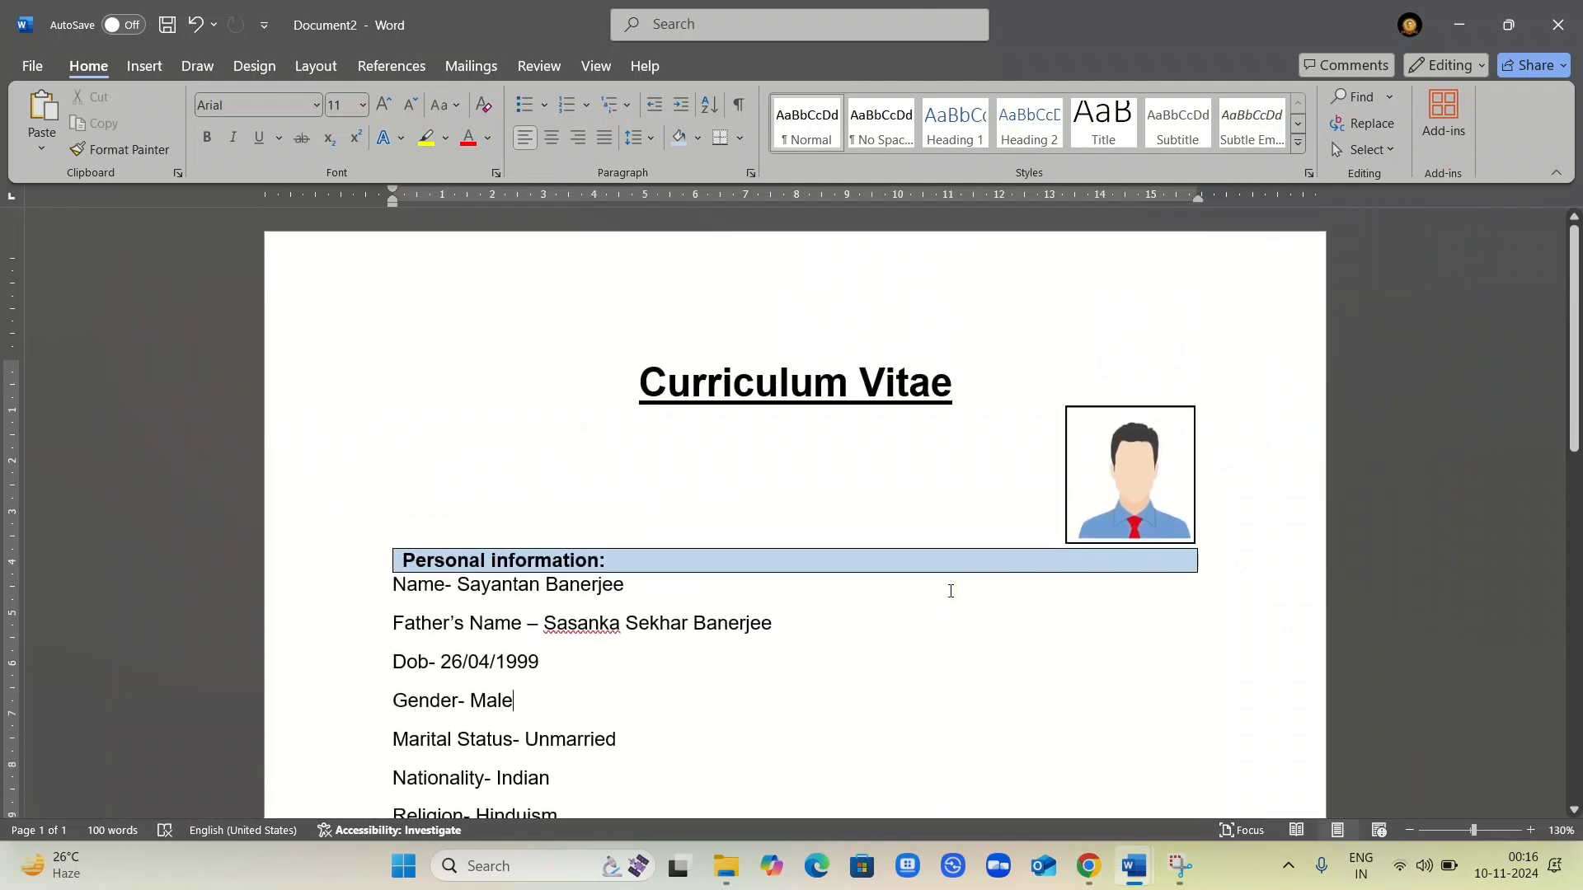